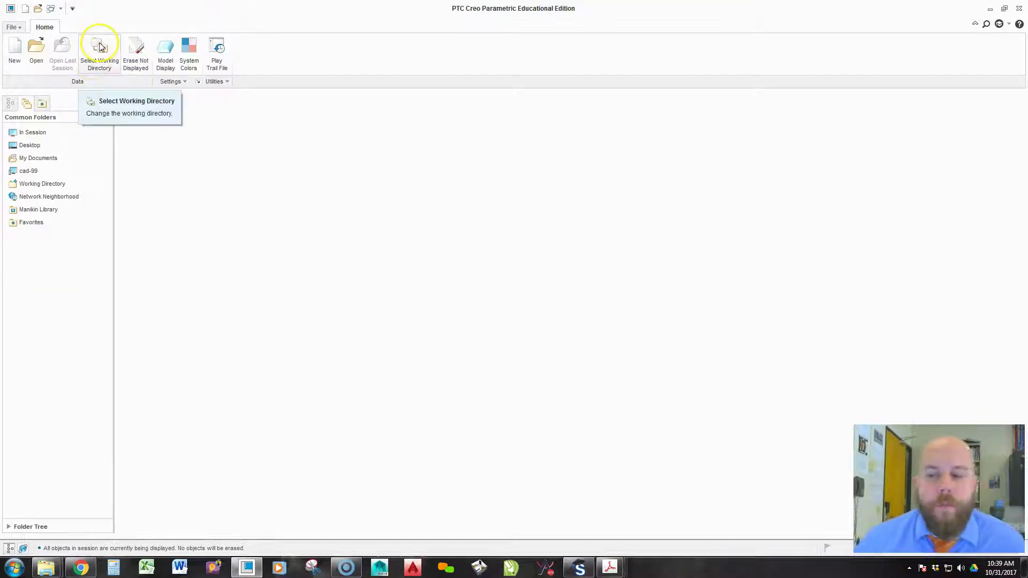
Set the working directory to the MS1001-SINGLE CYLINDER ENGINE folder and erase objects not displayed from the session.
{"action": "left_click", "coordinate": [93, 65]}
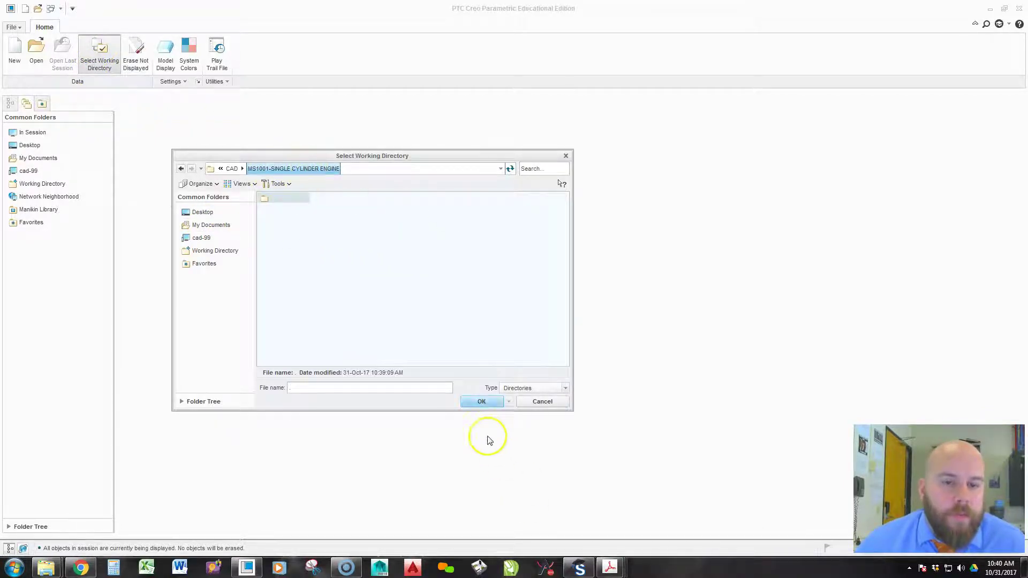
{"action": "left_click", "coordinate": [483, 400]}
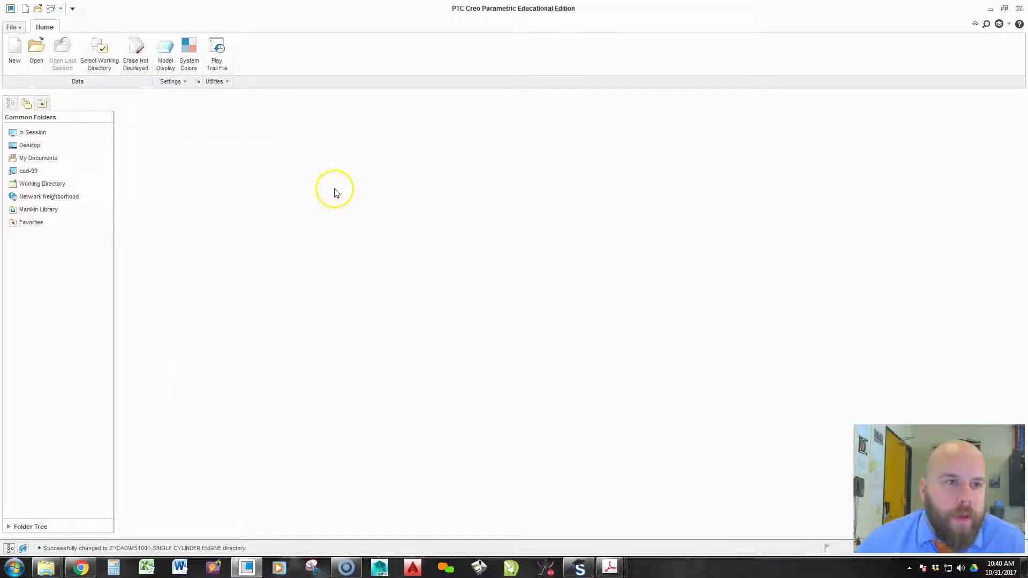
{"action": "left_click", "coordinate": [141, 61]}
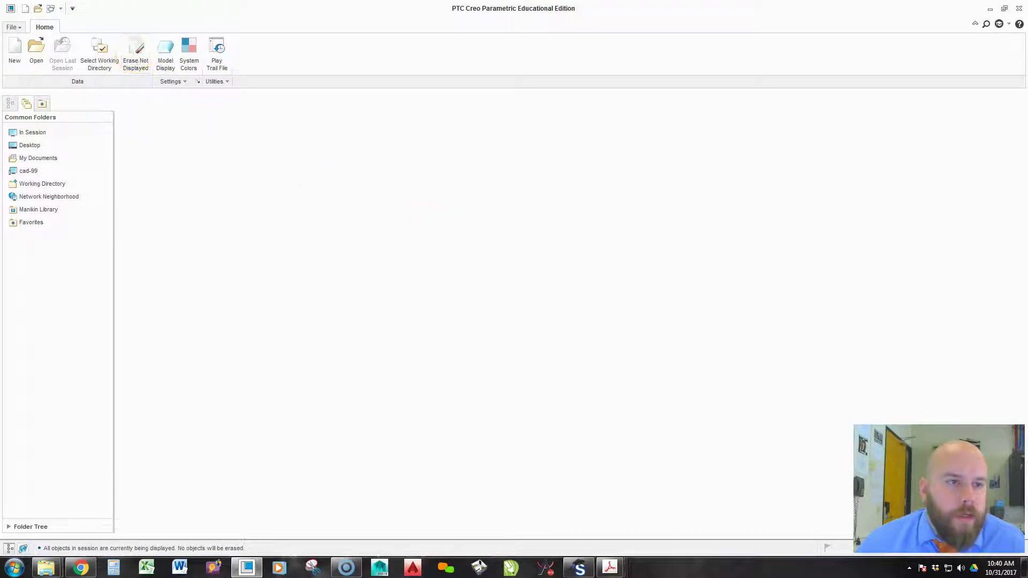
Create a new Design assembly named MS1001-00 using the default template.
{"action": "left_click", "coordinate": [16, 54]}
{"action": "left_click", "coordinate": [426, 240]}
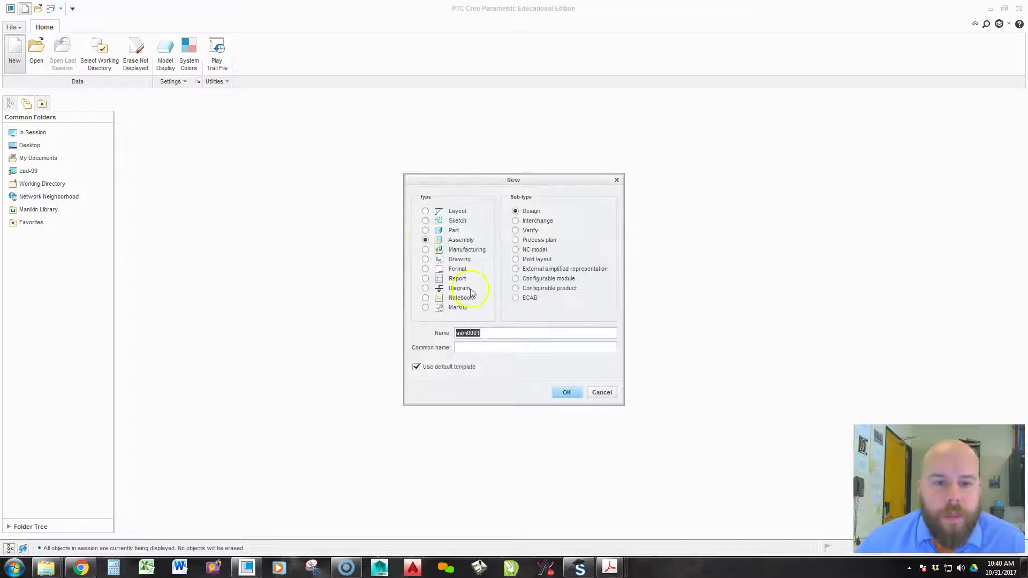
{"action": "type", "text": "MS1001-00"}
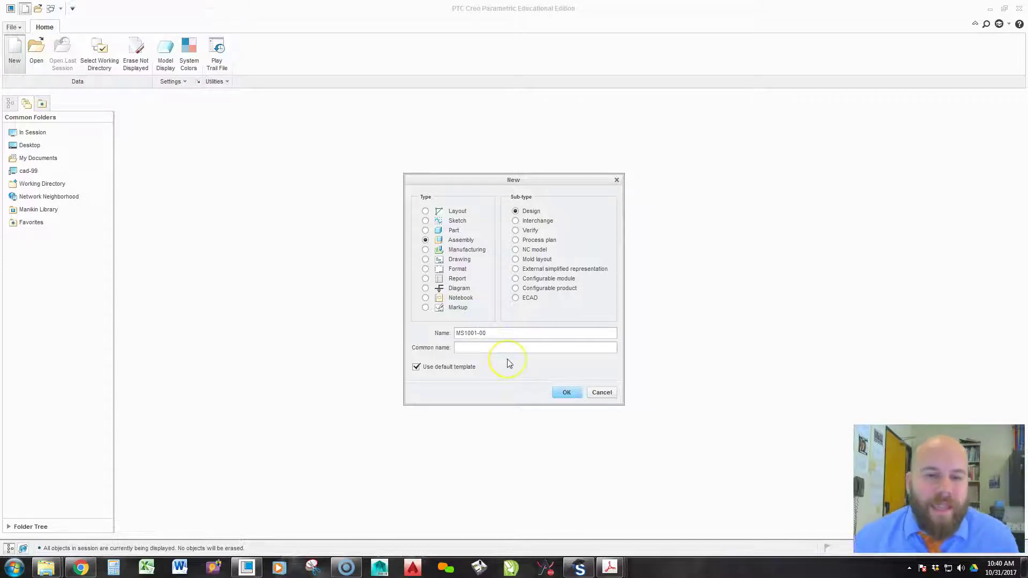
{"action": "left_click", "coordinate": [567, 394]}
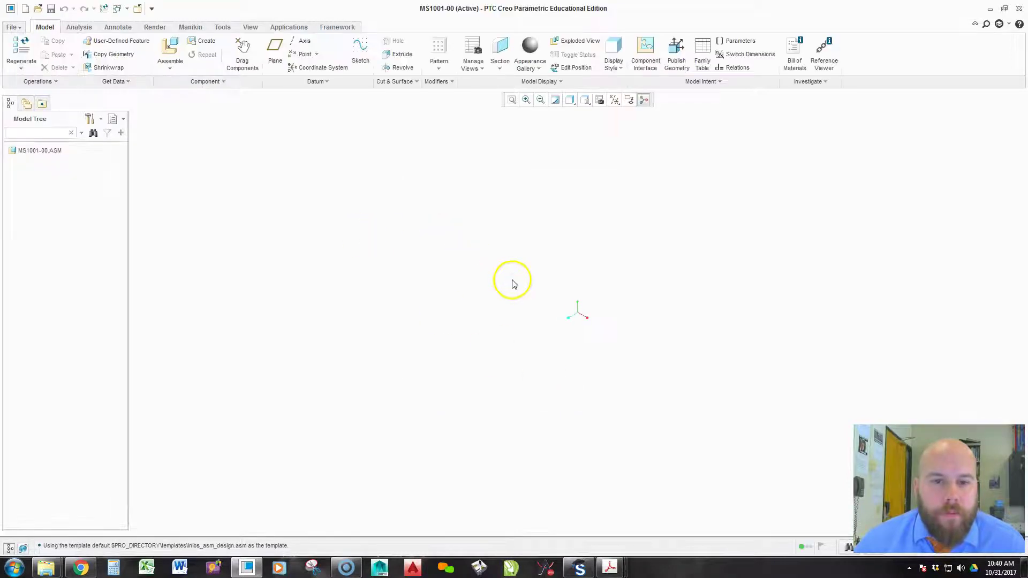
Turn on the datum plane display to view the assembly planes and turn it off again.
{"action": "left_click", "coordinate": [614, 101]}
{"action": "left_click", "coordinate": [640, 161]}
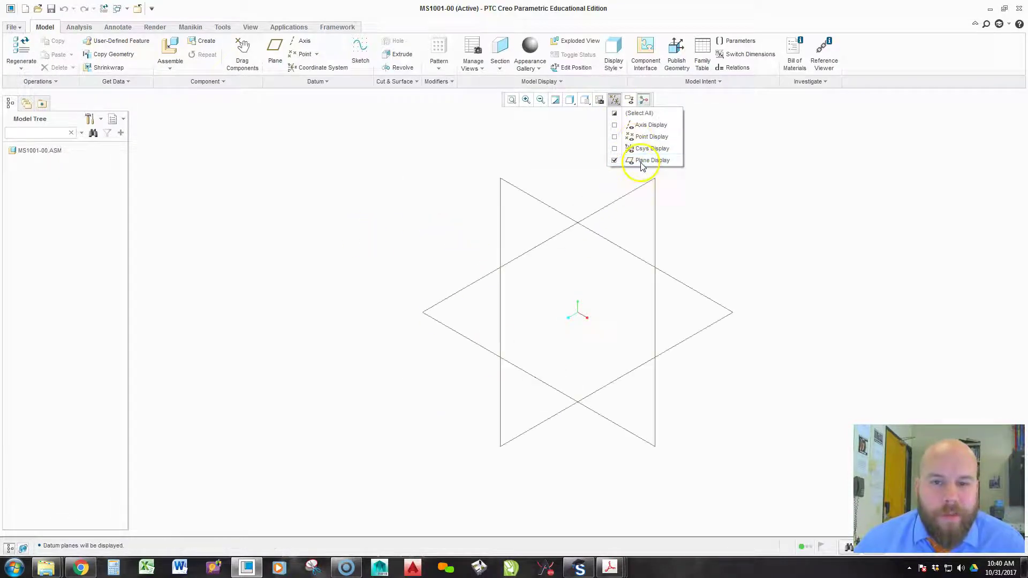
{"action": "left_click", "coordinate": [616, 102]}
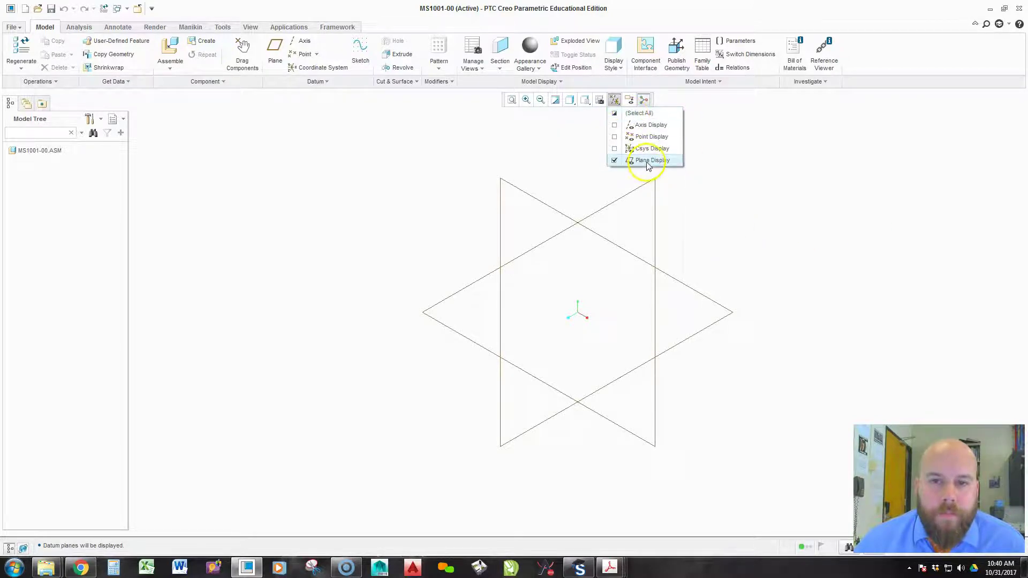
{"action": "left_click", "coordinate": [614, 100]}
{"action": "left_click", "coordinate": [637, 114]}
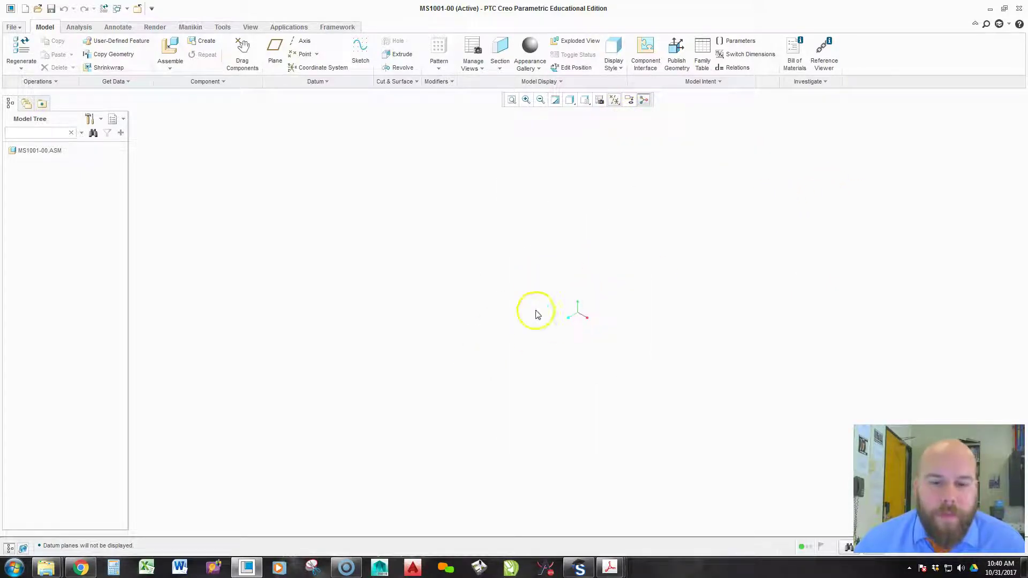
Switch to Adobe Acrobat Pro and examine the ms1001-04.pdf part drawing.
{"action": "key", "text": "alt+Tab"}
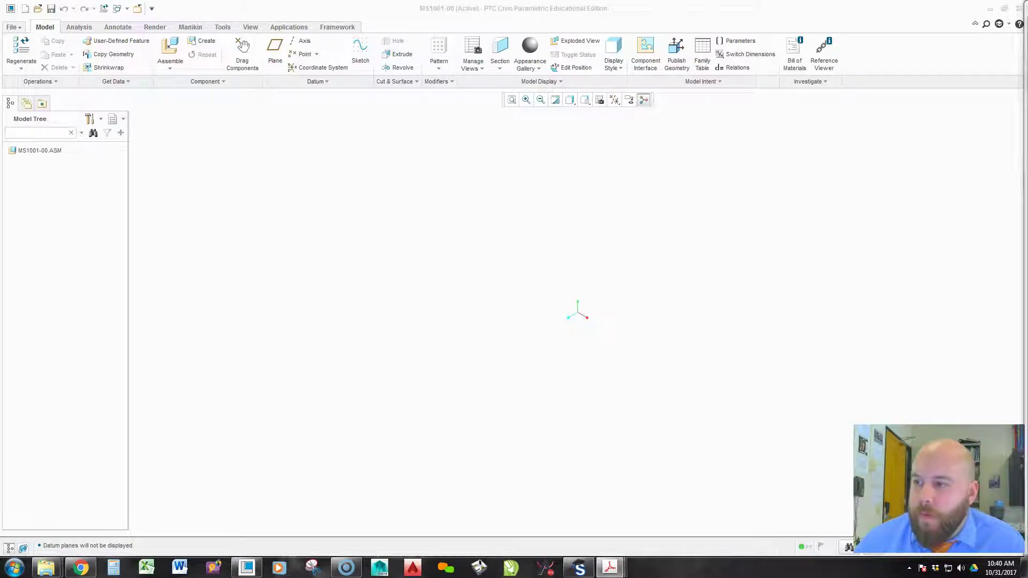
{"action": "left_click_drag", "start_coordinate": [1027, 153], "coordinate": [628, 1]}
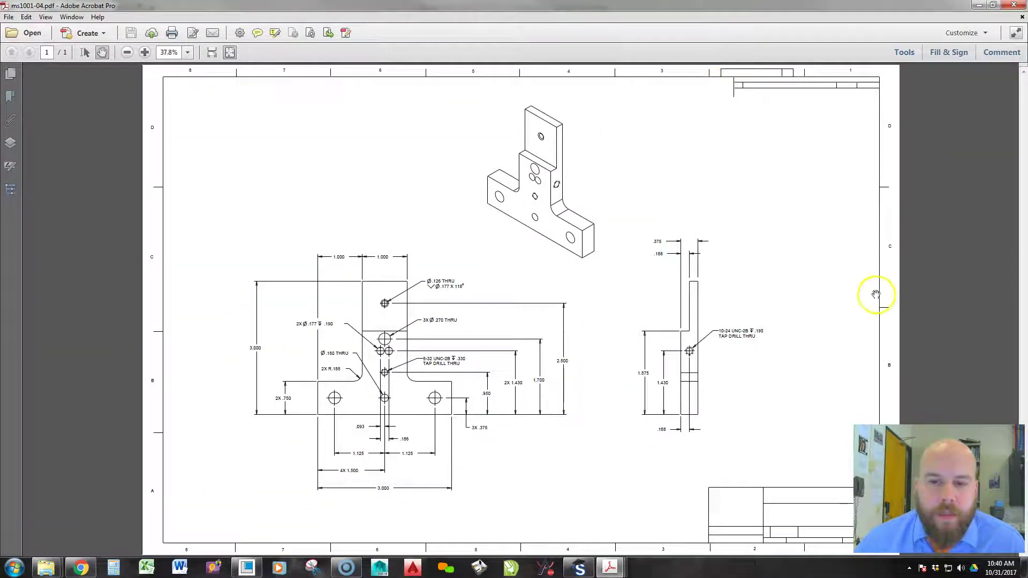
{"action": "left_click_drag", "start_coordinate": [682, 8], "coordinate": [1027, 48]}
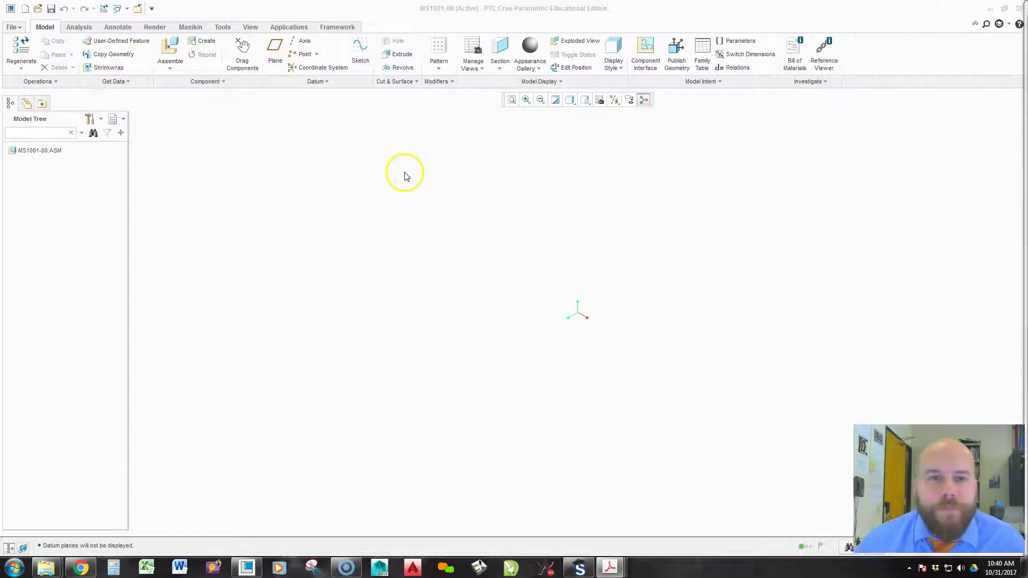
Return to Creo Parametric and bring ms1001-04.prt into the assembly for placement.
{"action": "left_click", "coordinate": [418, 181]}
{"action": "left_click", "coordinate": [166, 48]}
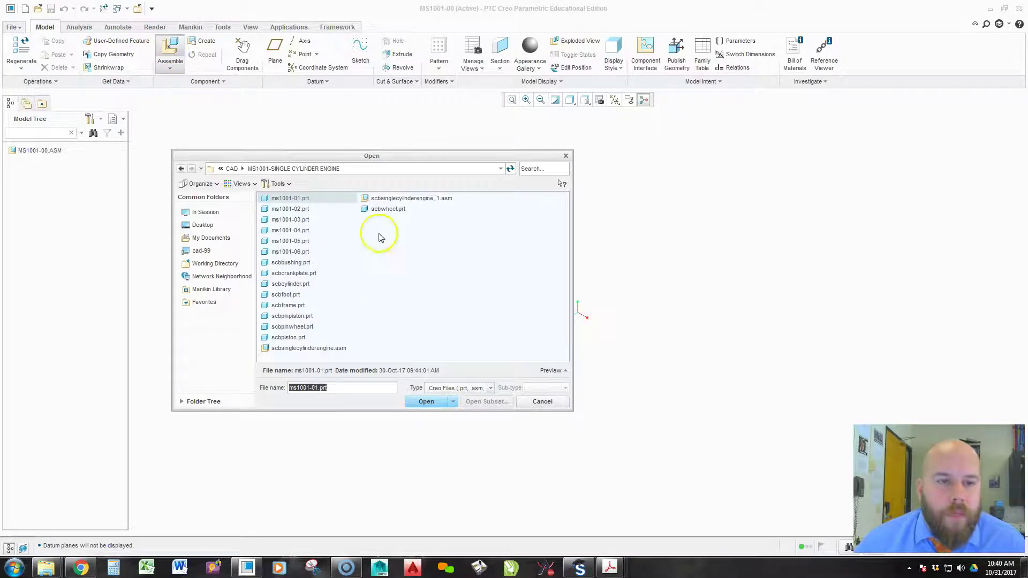
{"action": "left_click", "coordinate": [292, 231]}
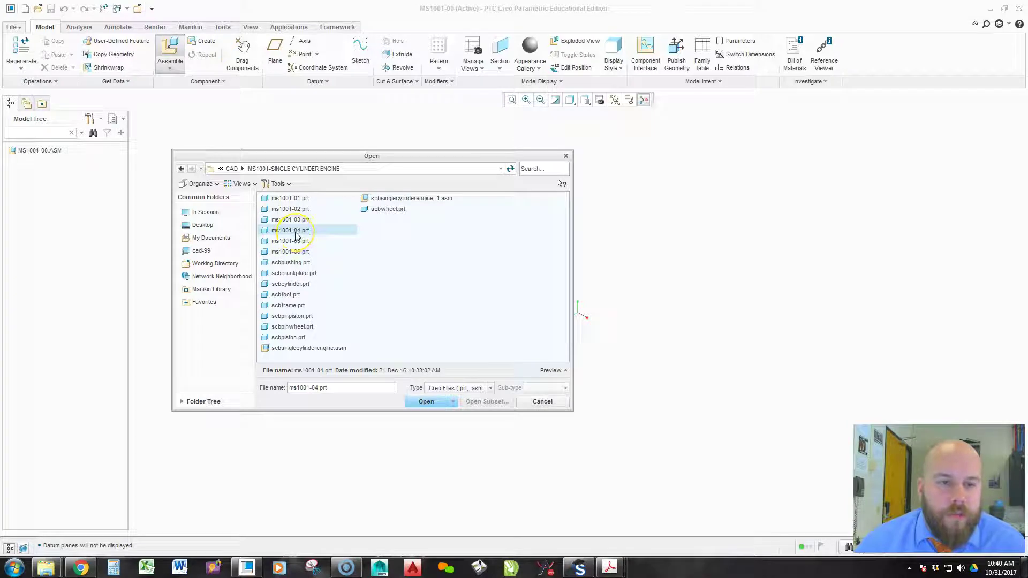
{"action": "double_click", "coordinate": [292, 230]}
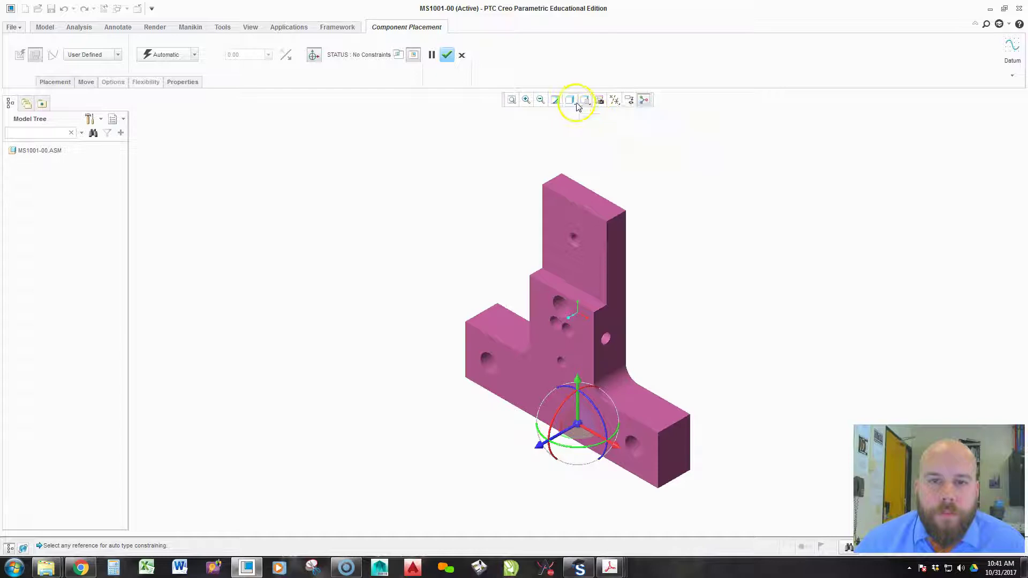
Display the datum planes in the graphics area and include features in the model tree.
{"action": "left_click", "coordinate": [614, 100]}
{"action": "left_click", "coordinate": [652, 160]}
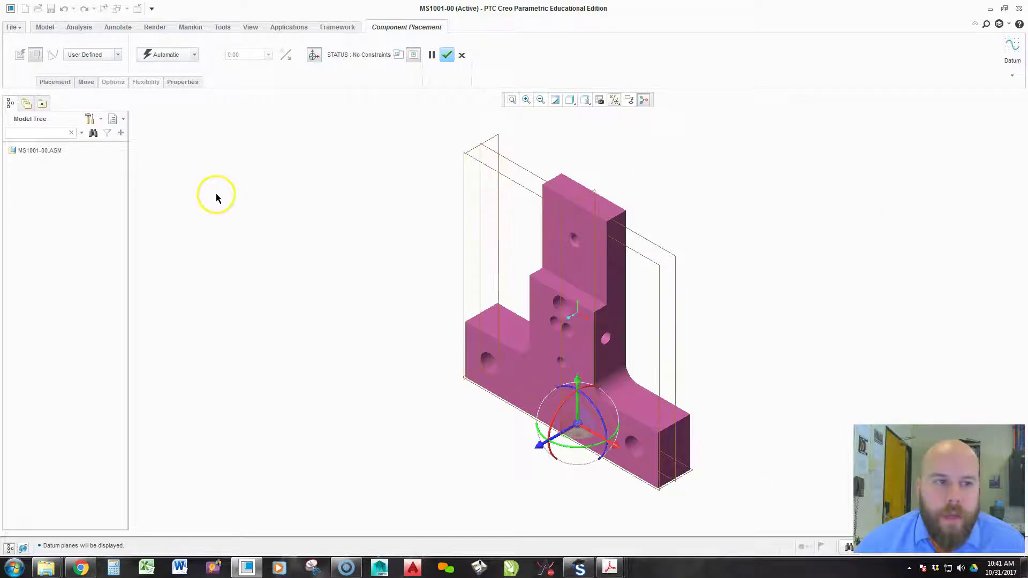
{"action": "left_click", "coordinate": [90, 119]}
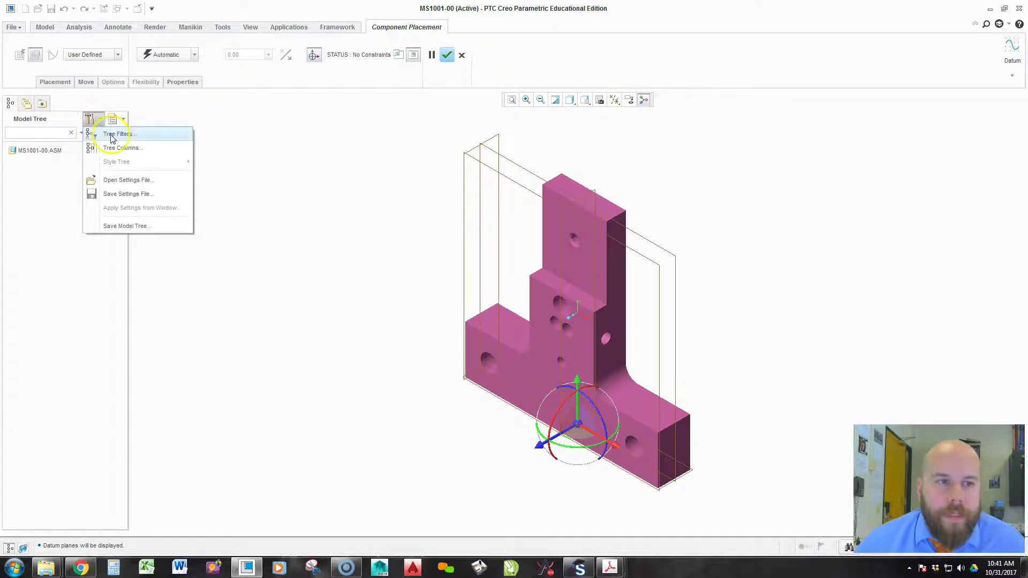
{"action": "left_click", "coordinate": [114, 135]}
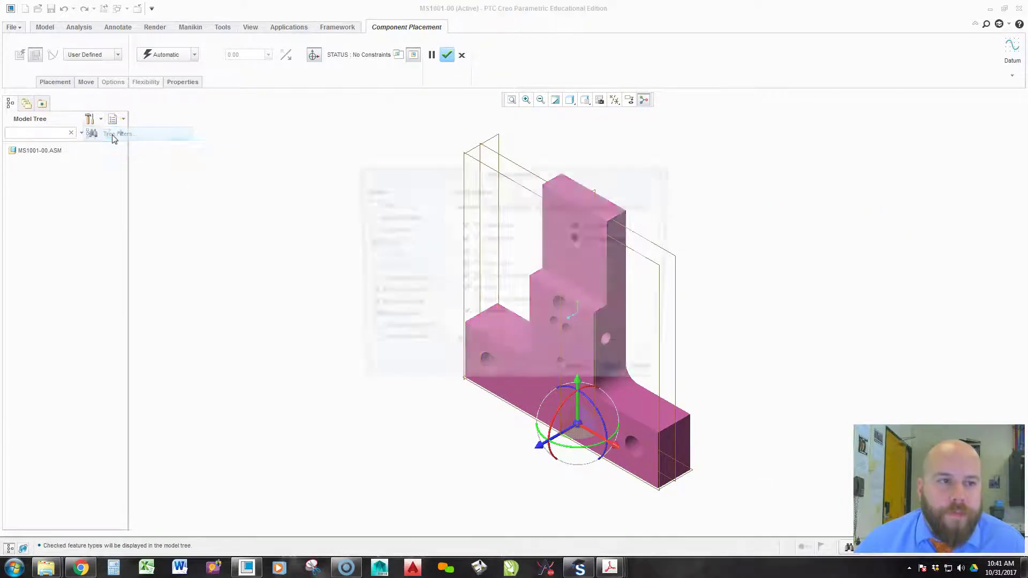
{"action": "left_click", "coordinate": [376, 210]}
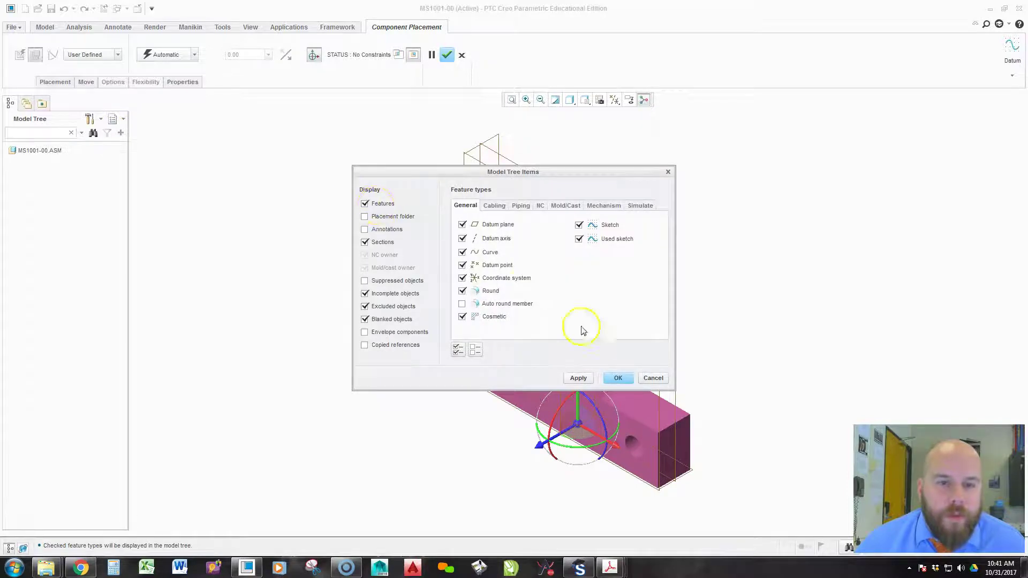
{"action": "left_click", "coordinate": [618, 378]}
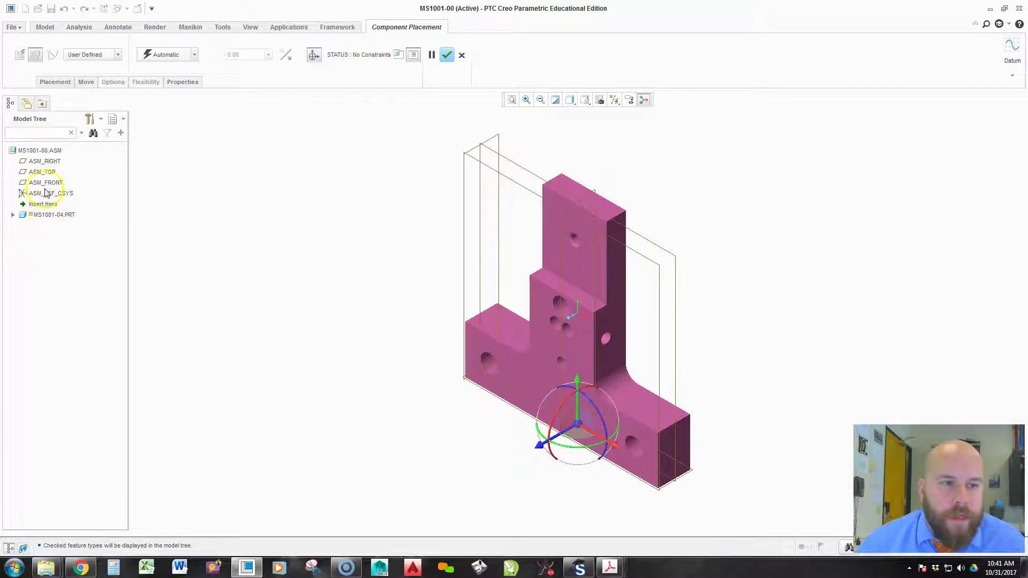
{"action": "left_click", "coordinate": [11, 216]}
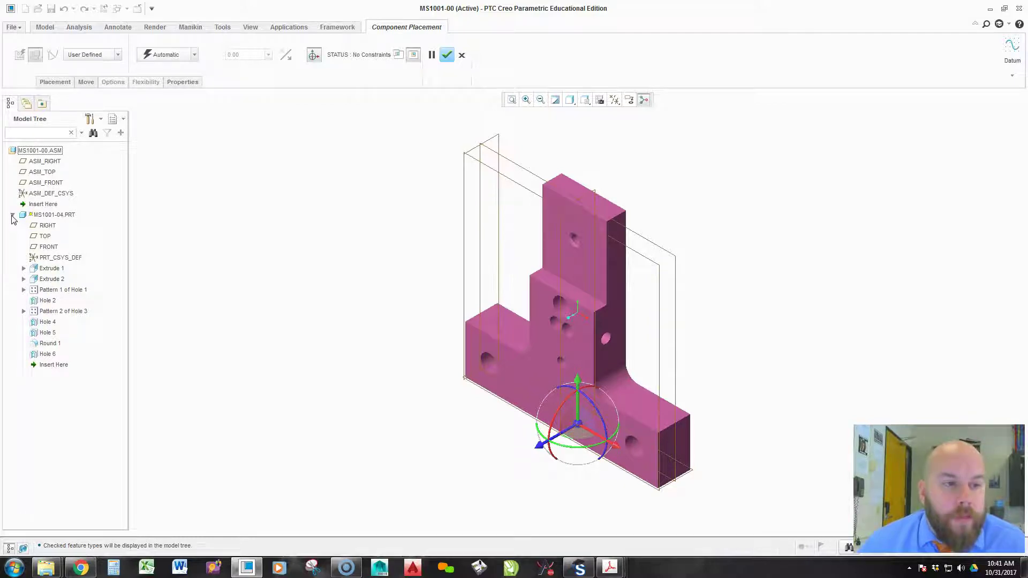
{"action": "left_click", "coordinate": [12, 215]}
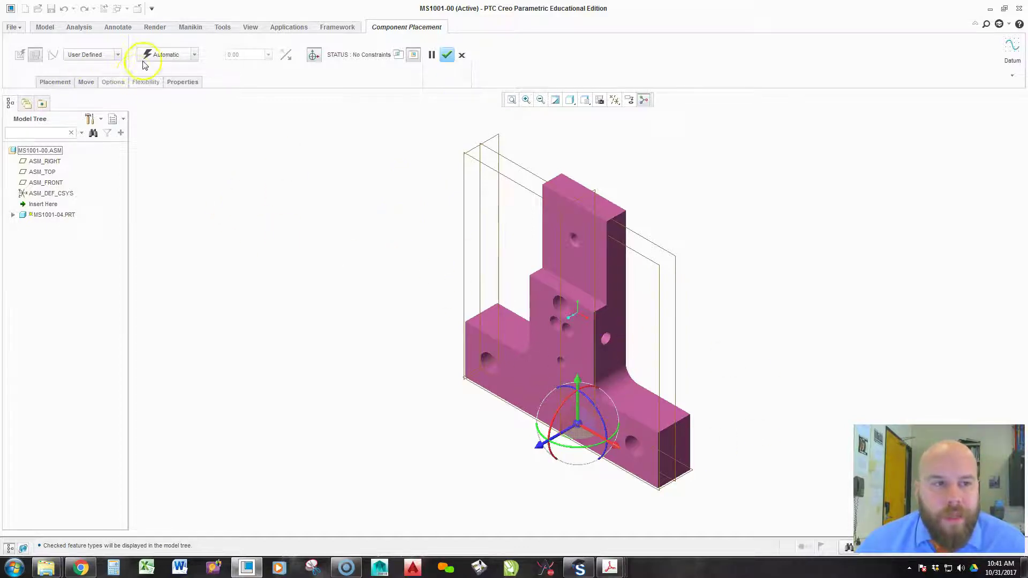
Try a Fix constraint on the MS1001-04 part and delete it from the placement set.
{"action": "left_click", "coordinate": [159, 60]}
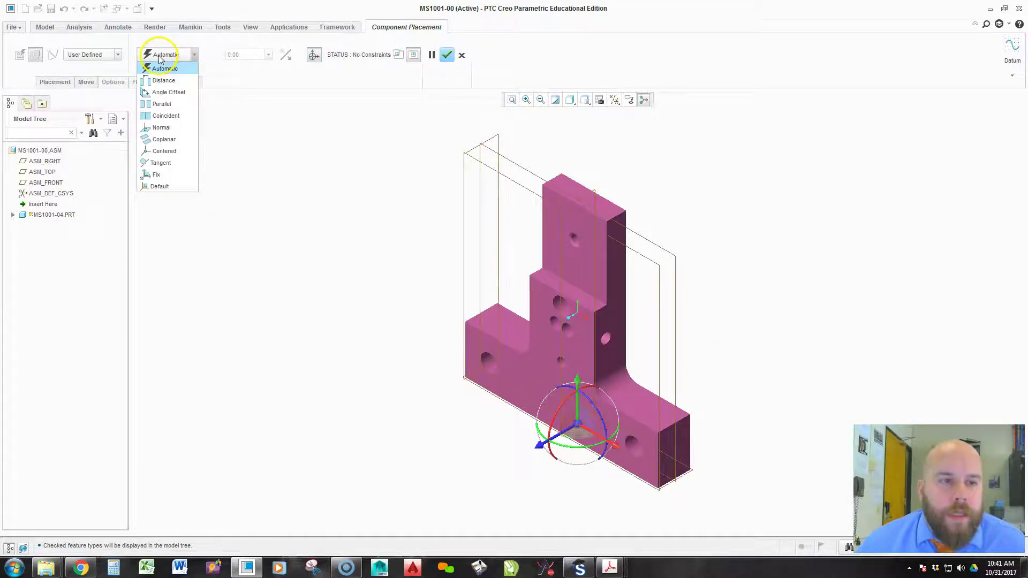
{"action": "left_click", "coordinate": [161, 175]}
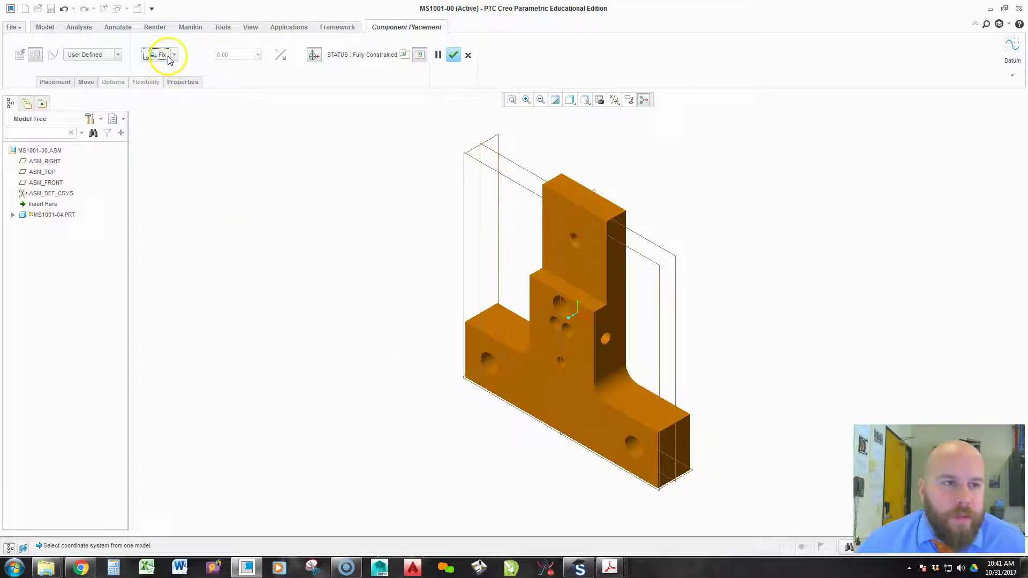
{"action": "left_click", "coordinate": [56, 82]}
{"action": "right_click", "coordinate": [103, 114]}
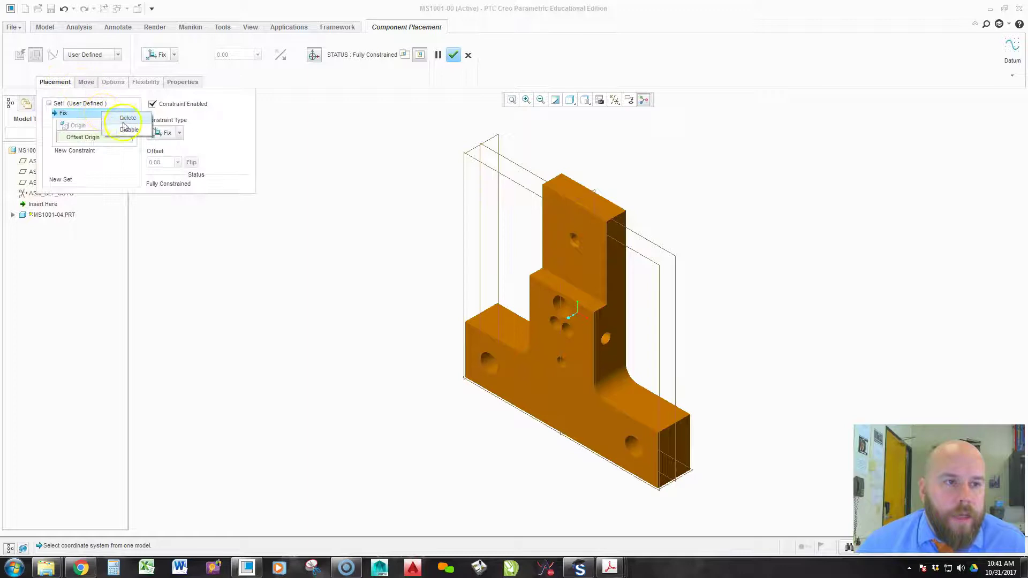
{"action": "left_click", "coordinate": [127, 118]}
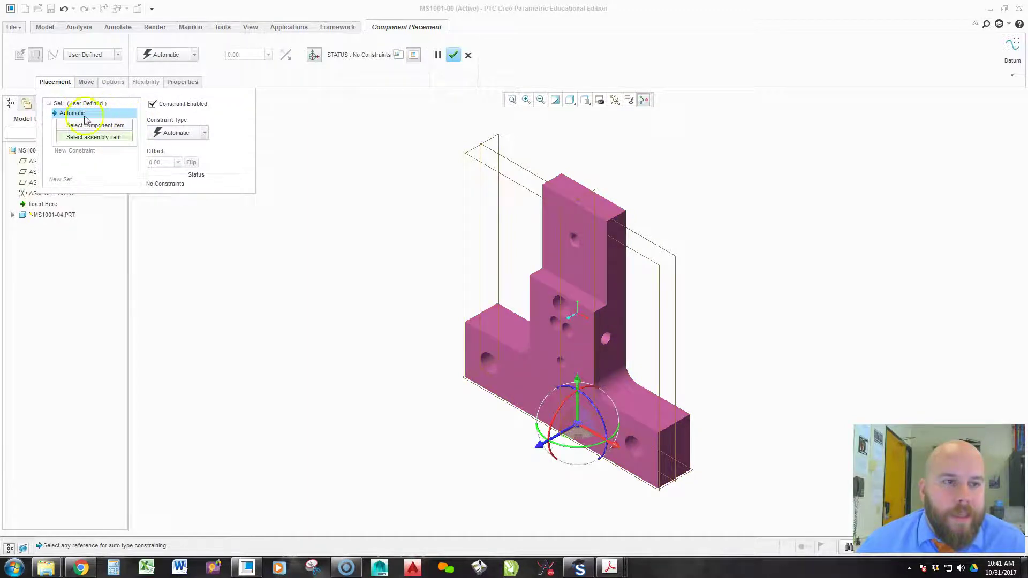
{"action": "left_click", "coordinate": [43, 80]}
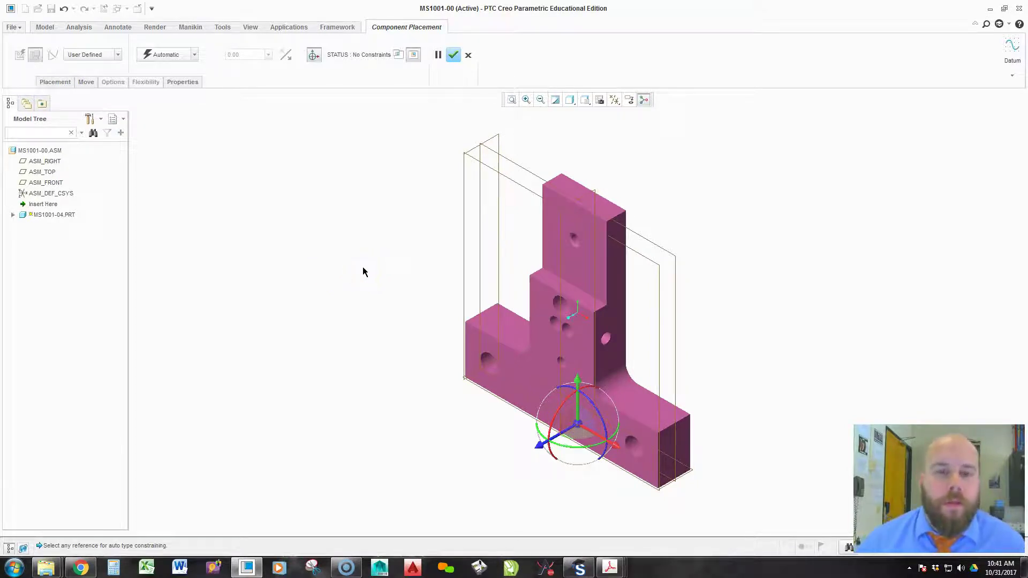
Try mating the part's FRONT datum plane with ASM_FRONT in the graphics area, and undo and delete that constraint.
{"action": "left_click", "coordinate": [525, 188]}
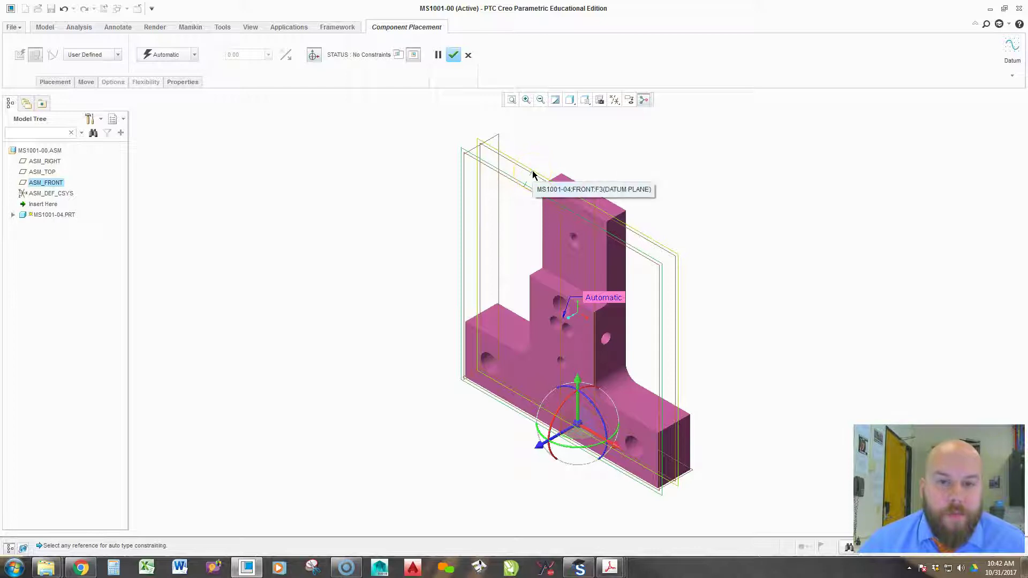
{"action": "left_click", "coordinate": [531, 177]}
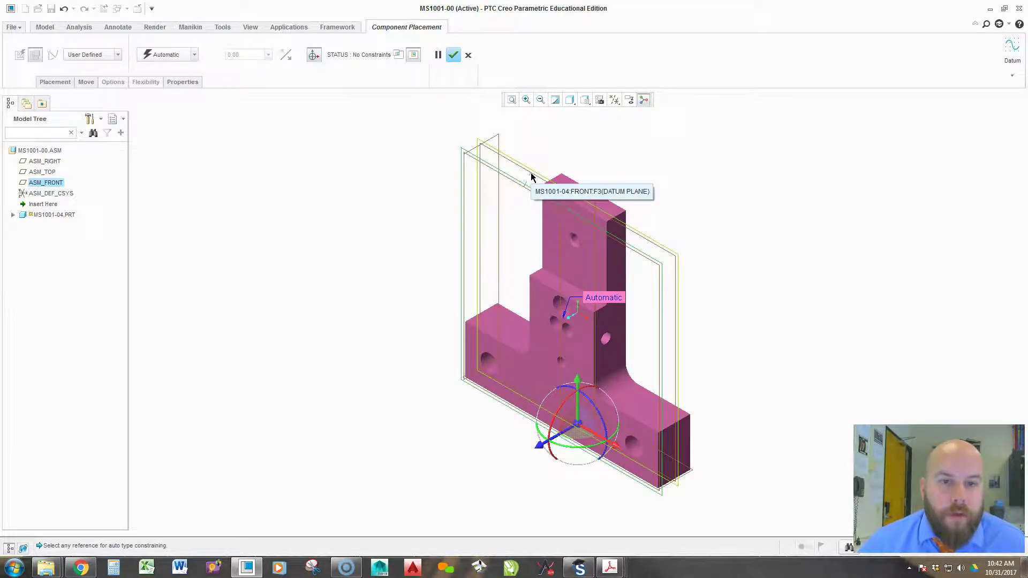
{"action": "left_click", "coordinate": [531, 177]}
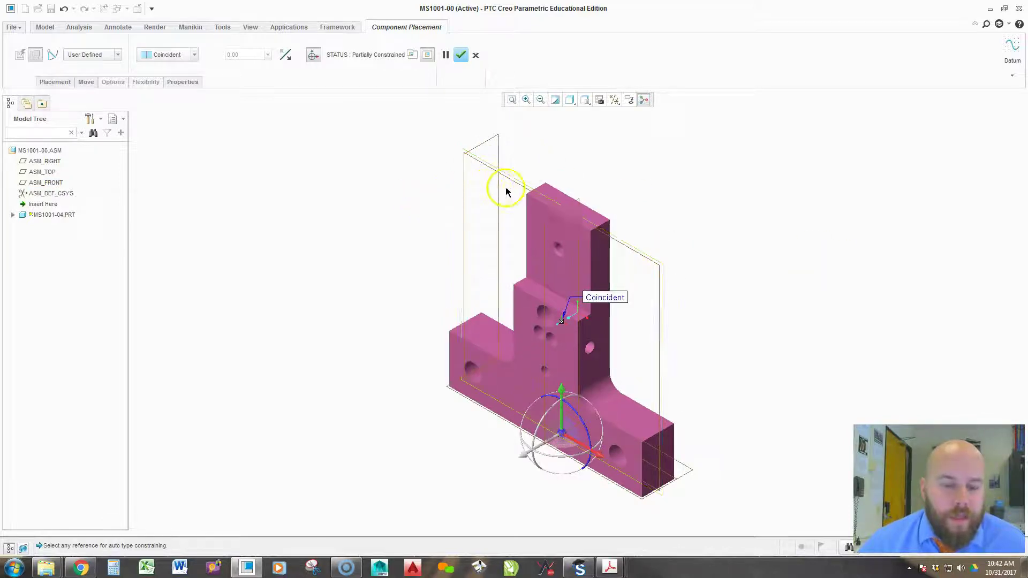
{"action": "key", "text": "ctrl+z"}
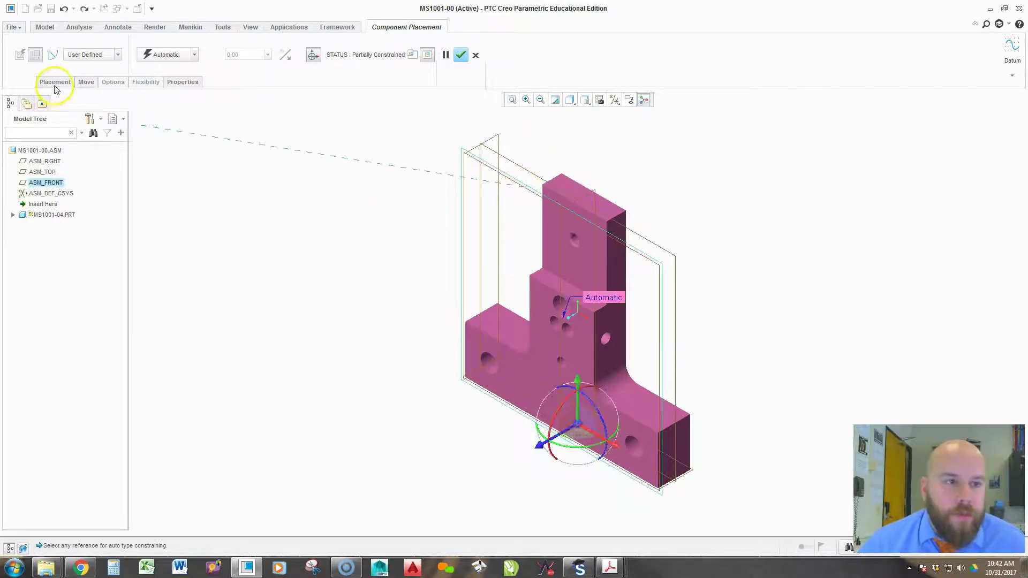
{"action": "left_click", "coordinate": [54, 82]}
{"action": "right_click", "coordinate": [91, 137]}
{"action": "left_click", "coordinate": [115, 145]}
{"action": "left_click", "coordinate": [54, 82]}
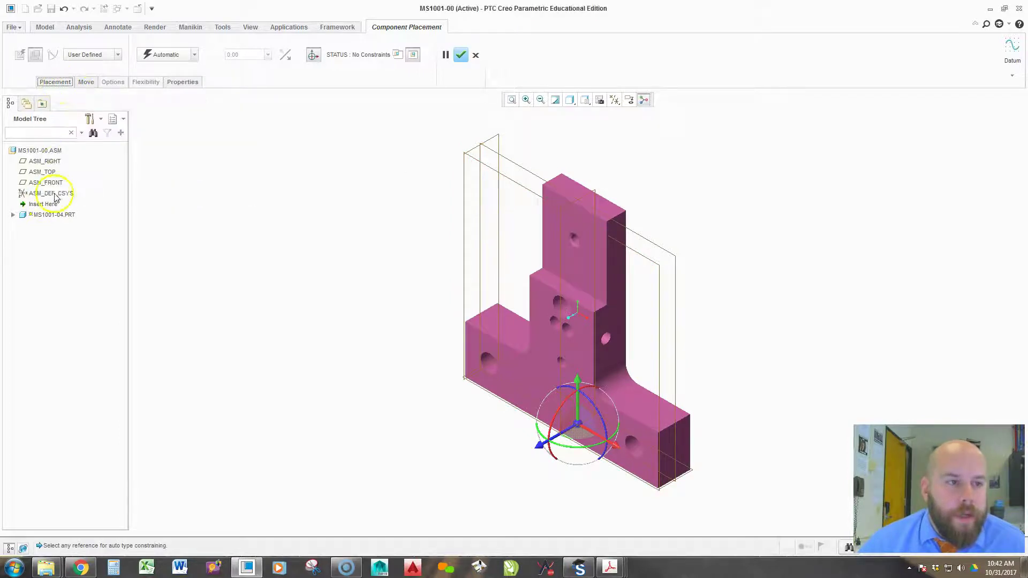
Constrain the MS1001-04 part's FRONT datum plane coincident with the assembly's ASM_FRONT plane.
{"action": "left_click", "coordinate": [48, 183]}
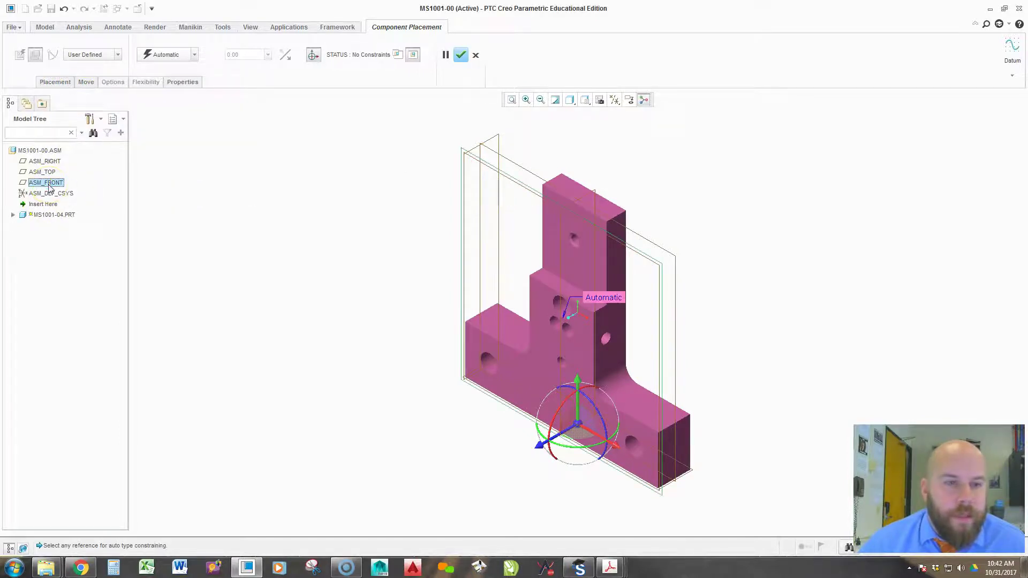
{"action": "left_click", "coordinate": [13, 214]}
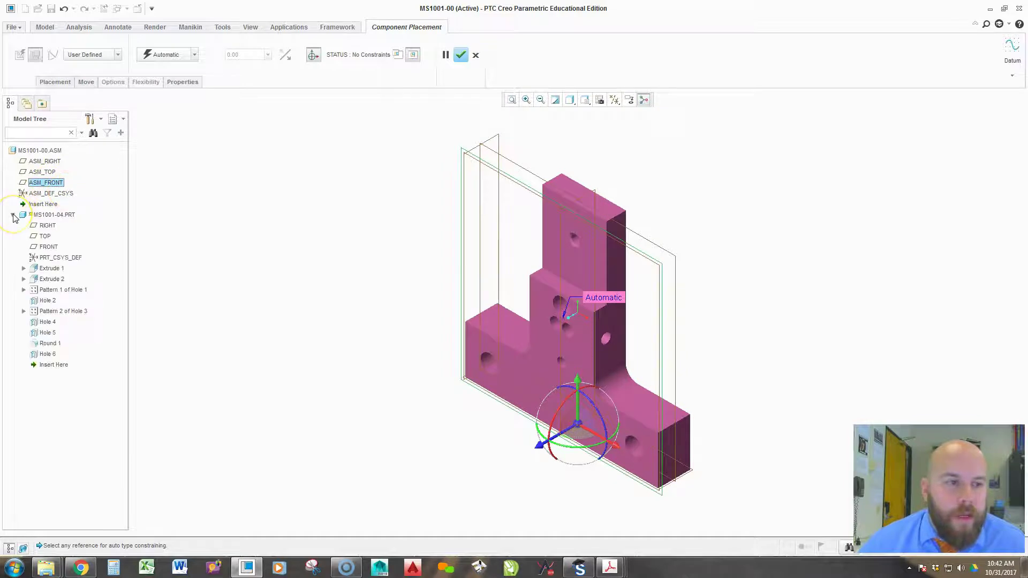
{"action": "left_click", "coordinate": [49, 247]}
{"action": "mouse_move", "coordinate": [746, 298]}
{"action": "middle_mouse_down"}
{"action": "mouse_move", "coordinate": [671, 298]}
{"action": "mouse_move", "coordinate": [729, 296]}
{"action": "middle_mouse_up"}
{"action": "mouse_move", "coordinate": [668, 289]}
{"action": "middle_mouse_down"}
{"action": "mouse_move", "coordinate": [717, 271]}
{"action": "mouse_move", "coordinate": [677, 292]}
{"action": "middle_mouse_up"}
{"action": "scroll", "coordinate": [395, 285], "scroll_direction": "up", "scroll_amount": 1}
{"action": "scroll", "coordinate": [394, 284], "scroll_direction": "down", "scroll_amount": 1}
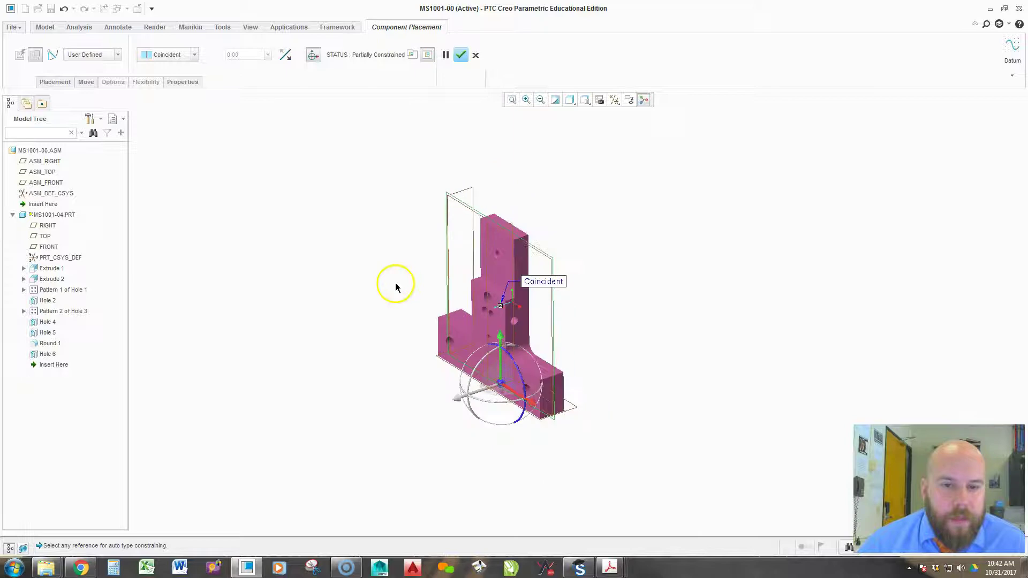
Move and rotate the partially constrained MS1001-04 part to check its remaining freedom of movement.
{"action": "scroll", "coordinate": [482, 295], "scroll_direction": "down", "scroll_amount": 1}
{"action": "scroll", "coordinate": [463, 293], "scroll_direction": "down", "scroll_amount": 1}
{"action": "scroll", "coordinate": [523, 344], "scroll_direction": "up", "scroll_amount": 1}
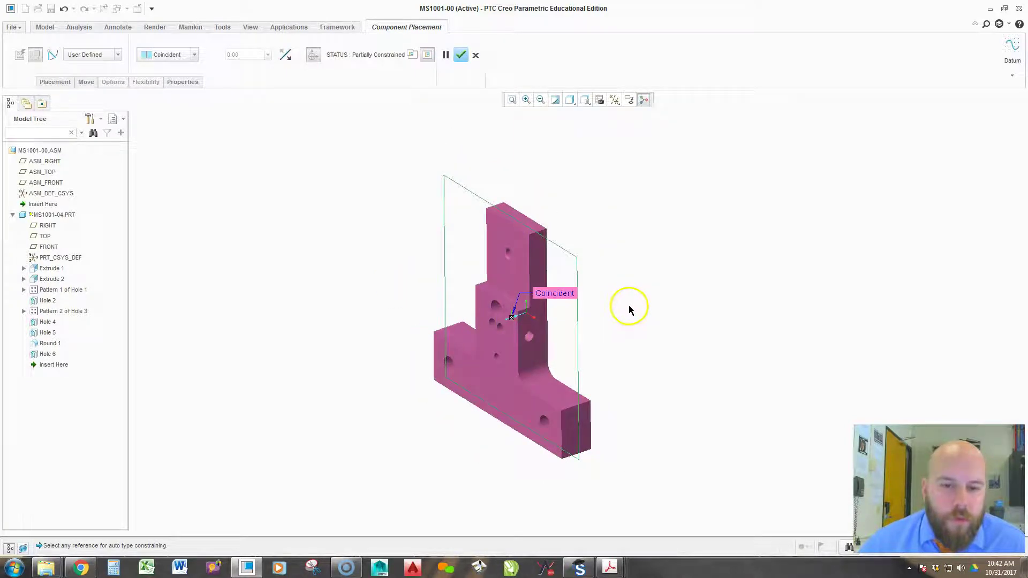
{"action": "middle_click_drag", "start_coordinate": [634, 290], "coordinate": [583, 345], "text": "ctrl+alt"}
{"action": "left_click_drag", "start_coordinate": [596, 319], "coordinate": [610, 360], "text": "ctrl+alt"}
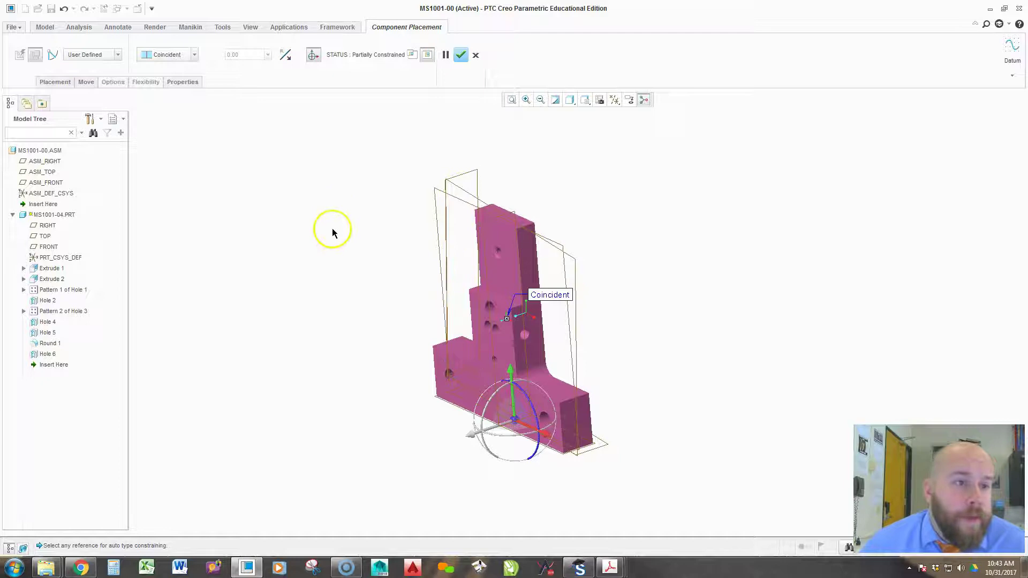
Add a second constraint making the MS1001-04 part's RIGHT datum plane coincident with the assembly's ASM_RIGHT plane.
{"action": "left_click", "coordinate": [56, 82]}
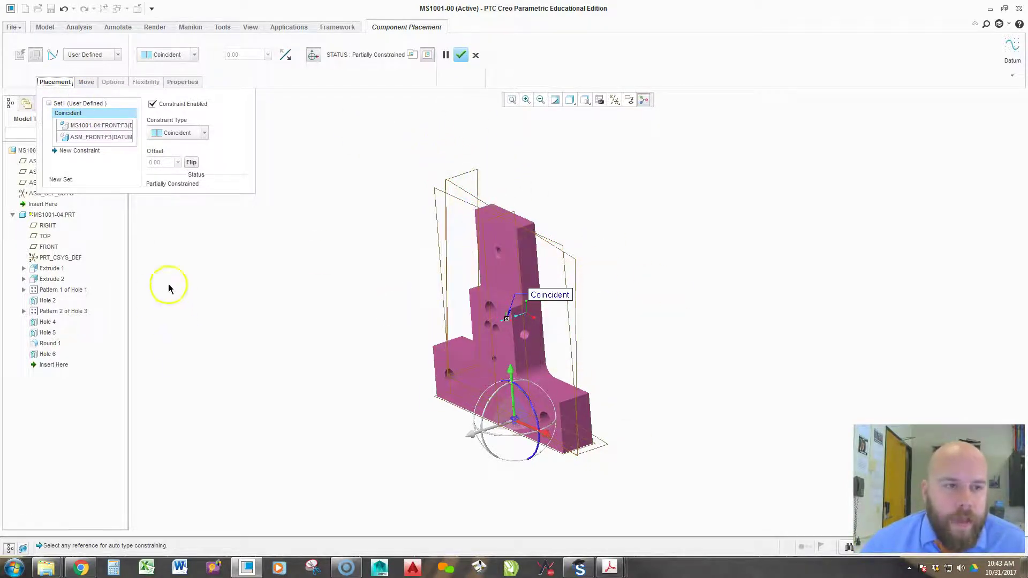
{"action": "left_click", "coordinate": [77, 152]}
{"action": "left_click", "coordinate": [77, 154]}
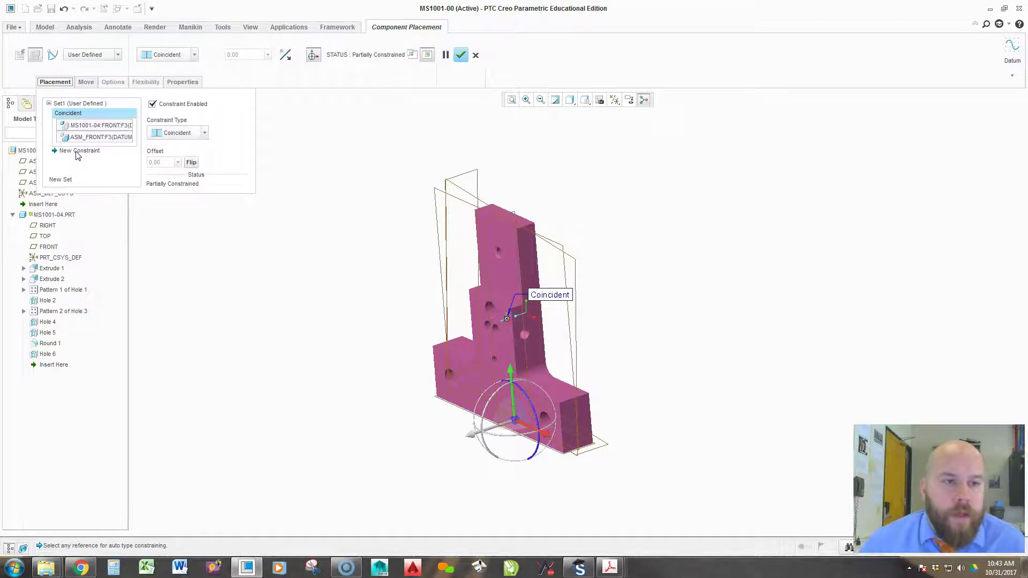
{"action": "left_click", "coordinate": [76, 152]}
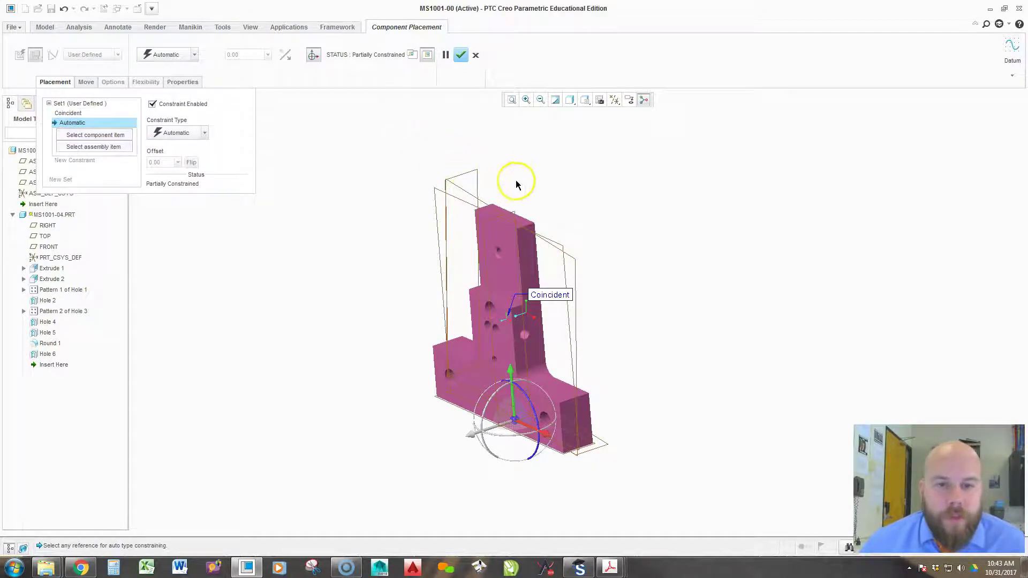
{"action": "right_click", "coordinate": [467, 179]}
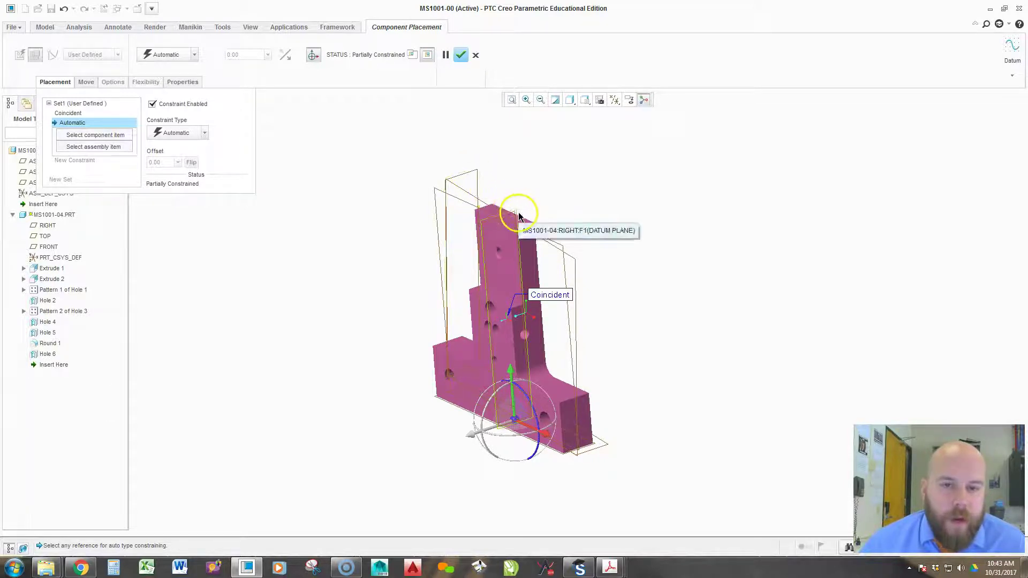
{"action": "right_click", "coordinate": [476, 173]}
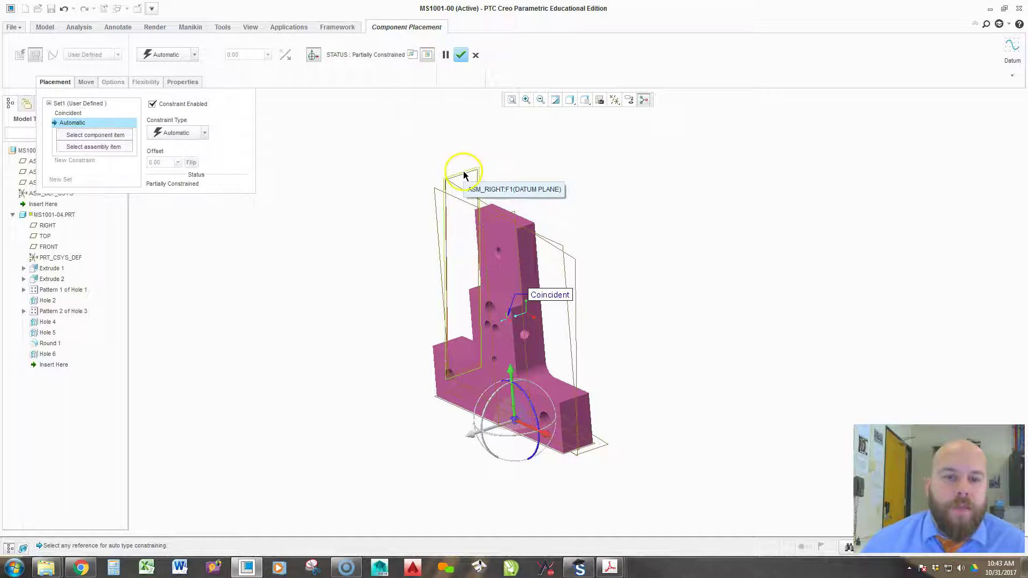
{"action": "left_click", "coordinate": [463, 175]}
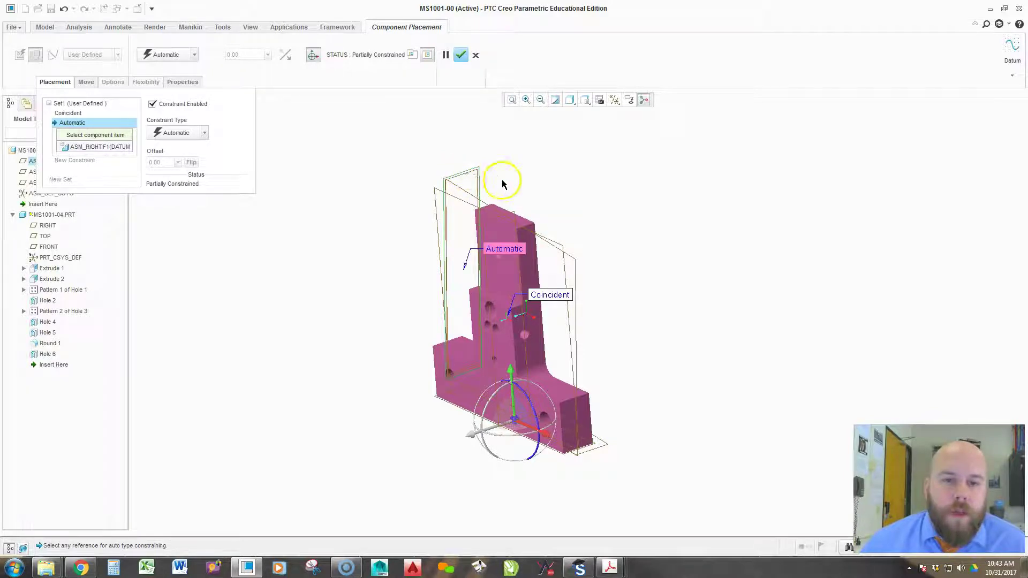
{"action": "left_click", "coordinate": [514, 217]}
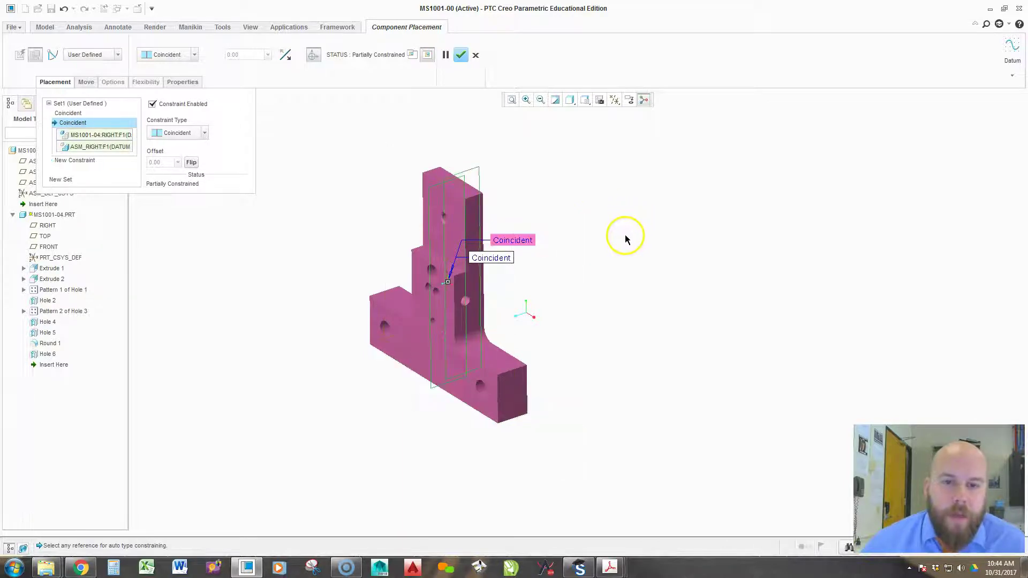
Add a third constraint making the MS1001-04 part's TOP datum plane coincident with the assembly's ASM_TOP plane.
{"action": "right_click_drag", "start_coordinate": [617, 231], "coordinate": [476, 259], "text": "ctrl+alt"}
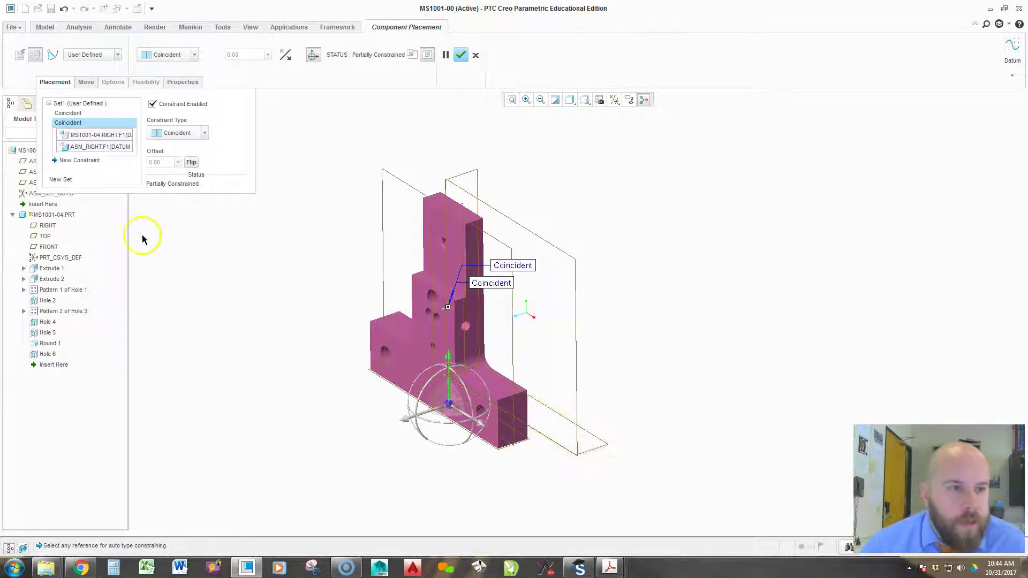
{"action": "left_click", "coordinate": [89, 161]}
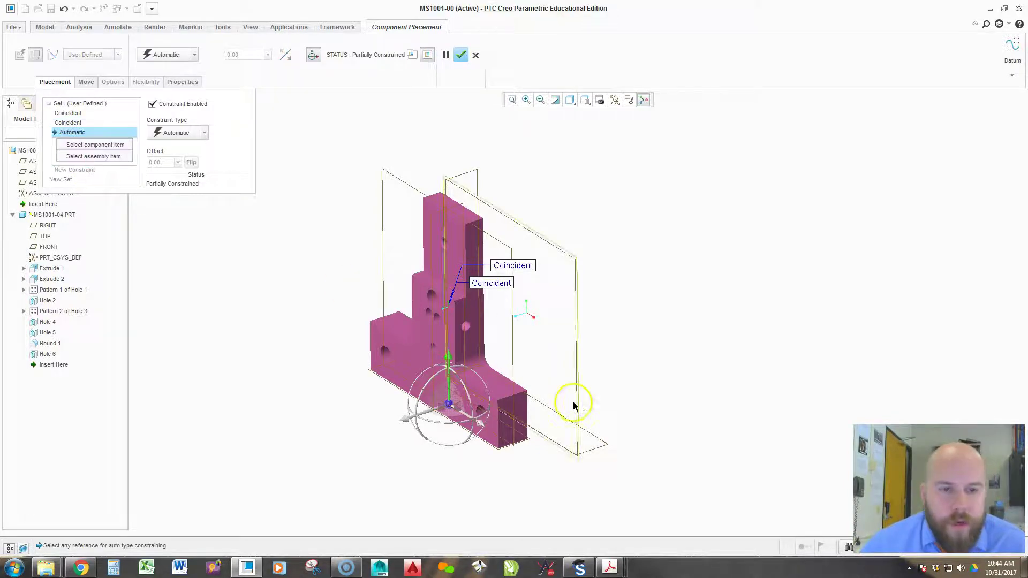
{"action": "left_click", "coordinate": [600, 451]}
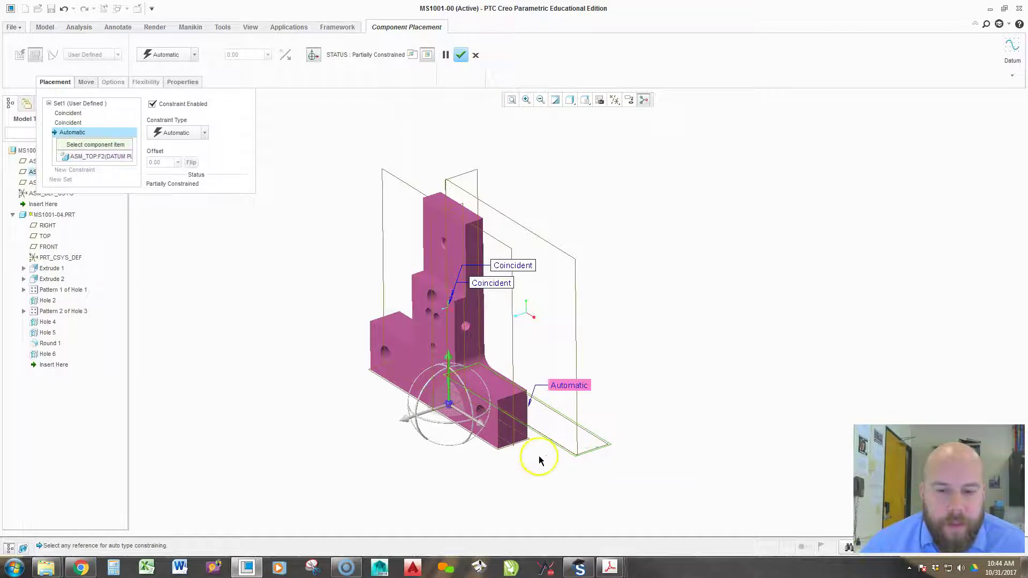
{"action": "left_click", "coordinate": [503, 449]}
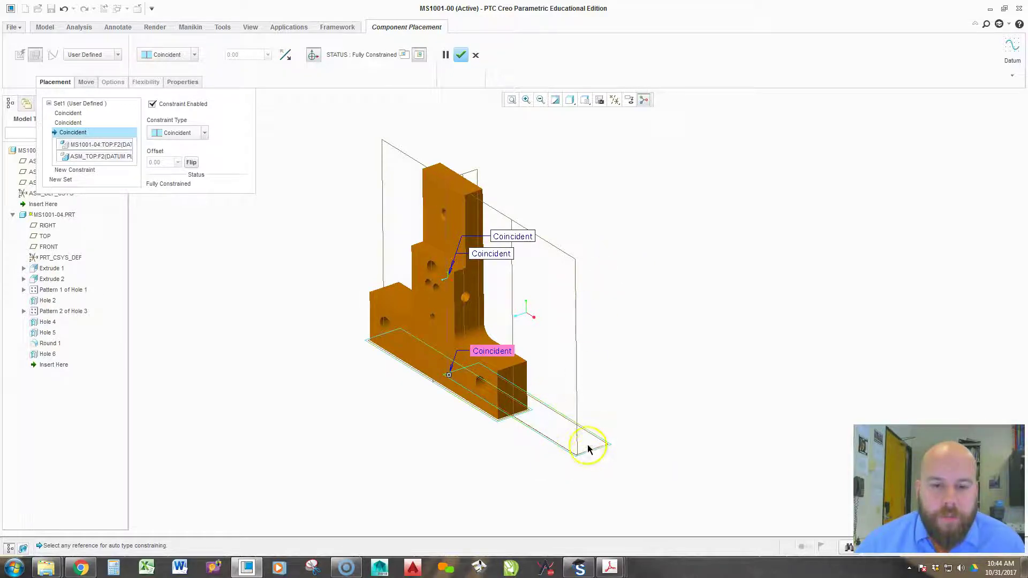
{"action": "middle_click_drag", "start_coordinate": [518, 448], "coordinate": [395, 435]}
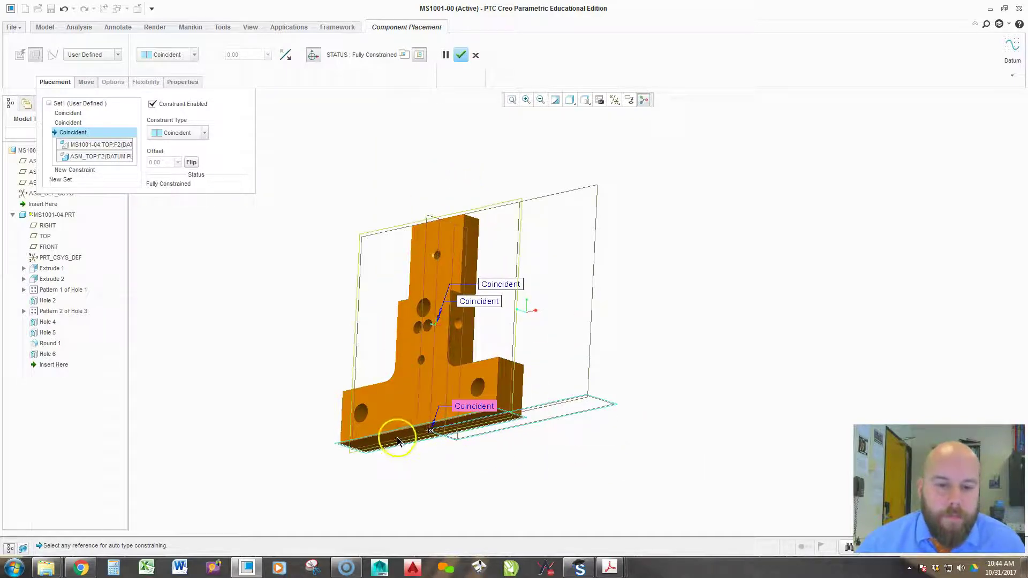
{"action": "middle_click_drag", "start_coordinate": [603, 275], "coordinate": [620, 353]}
{"action": "middle_click_drag", "start_coordinate": [403, 290], "coordinate": [683, 259]}
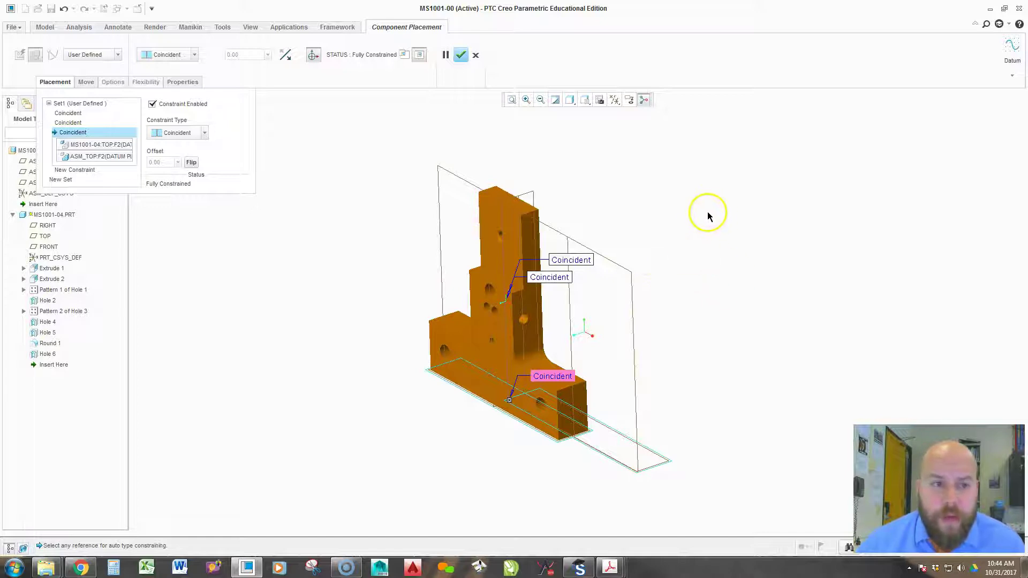
{"action": "key", "text": "ctrl"}
{"action": "key", "text": "ctrl"}
{"action": "key", "text": "ctrl"}
{"action": "key", "text": "ctrl"}
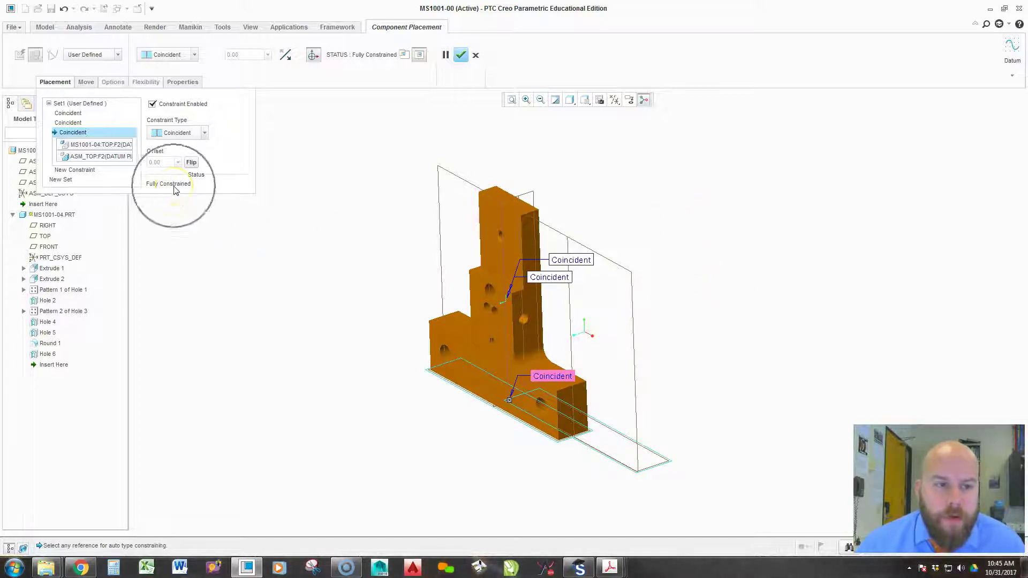
{"action": "key", "text": "ctrl"}
{"action": "key", "text": "ctrl"}
{"action": "key", "text": "ctrl"}
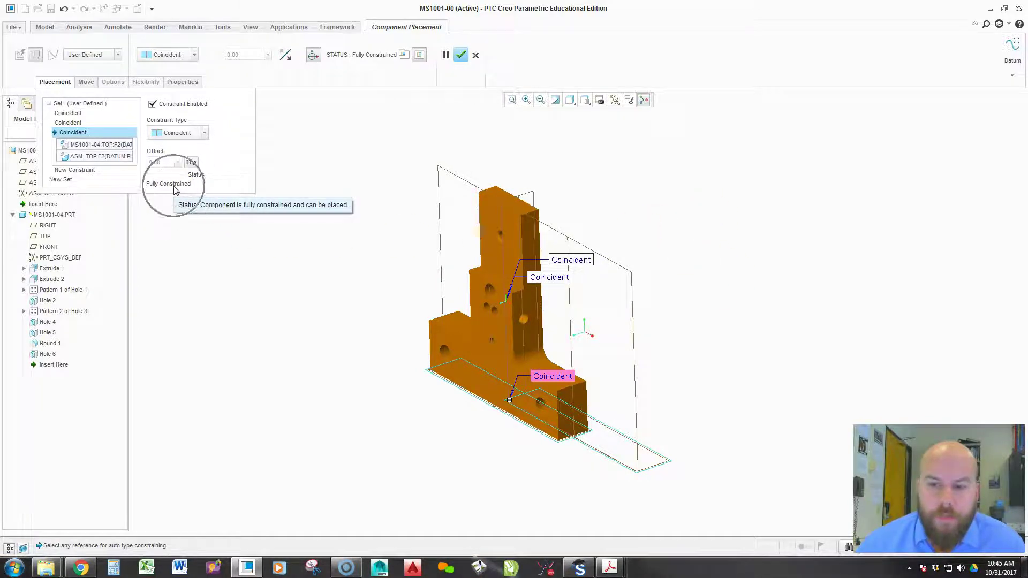
{"action": "key", "text": "ctrl"}
{"action": "key", "text": "ctrl"}
{"action": "key", "text": "ctrl"}
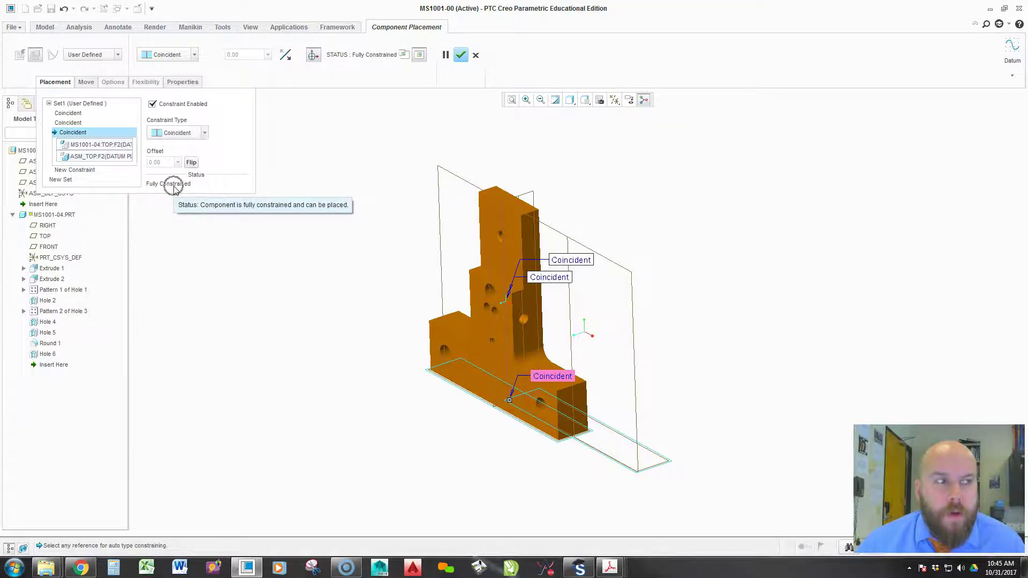
Delete the TOP plane coincident constraint and accept the MS1001-04 part's placement as packaged.
{"action": "right_click", "coordinate": [89, 134]}
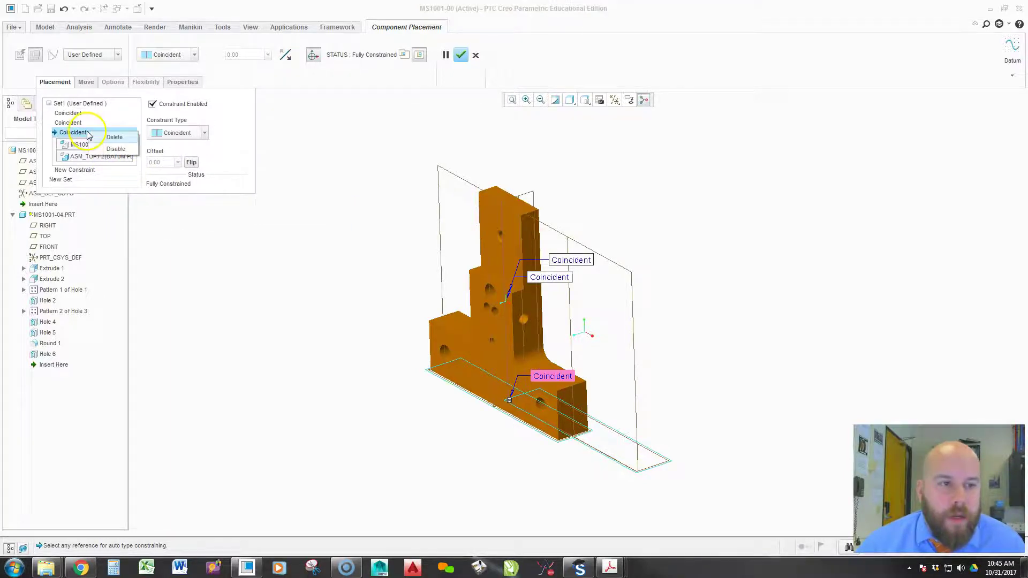
{"action": "left_click", "coordinate": [114, 138]}
{"action": "left_click", "coordinate": [460, 54]}
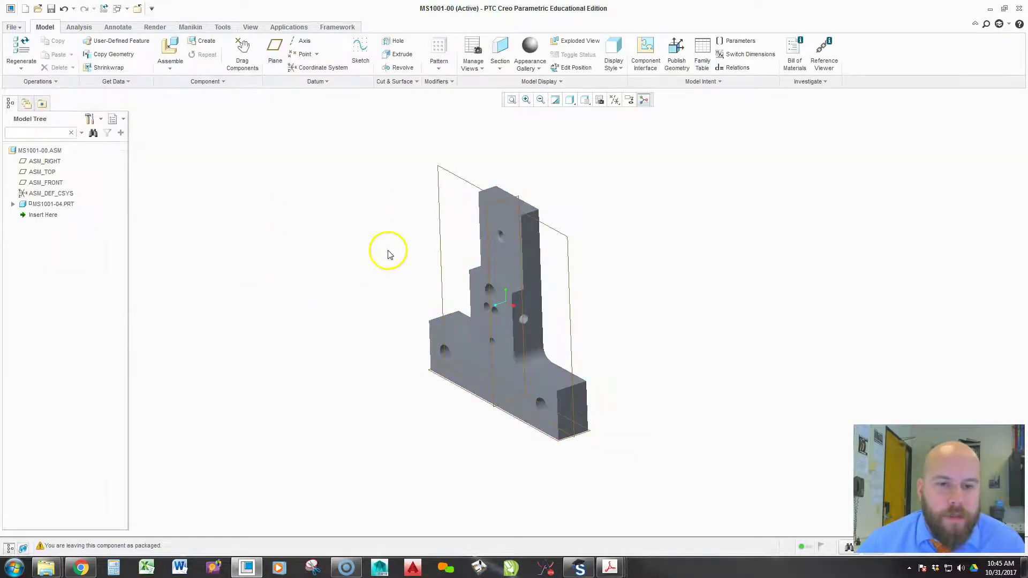
{"action": "key", "text": "ctrl"}
{"action": "key", "text": "ctrl"}
{"action": "key", "text": "ctrl"}
{"action": "key", "text": "ctrl"}
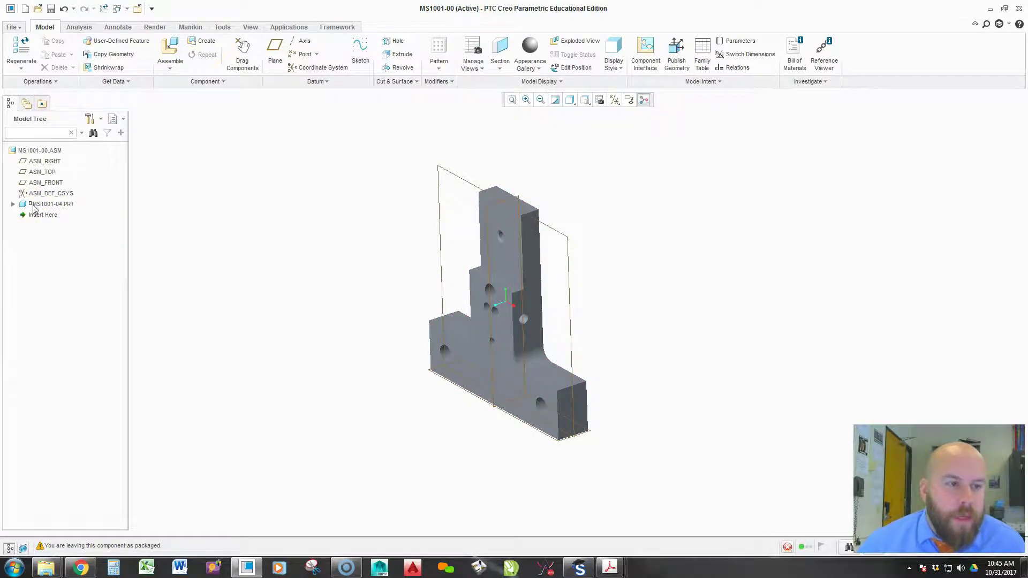
Redefine the MS1001-04 placement, constrain its TOP datum plane coincident with ASM_TOP, and accept the placement.
{"action": "right_click", "coordinate": [32, 206]}
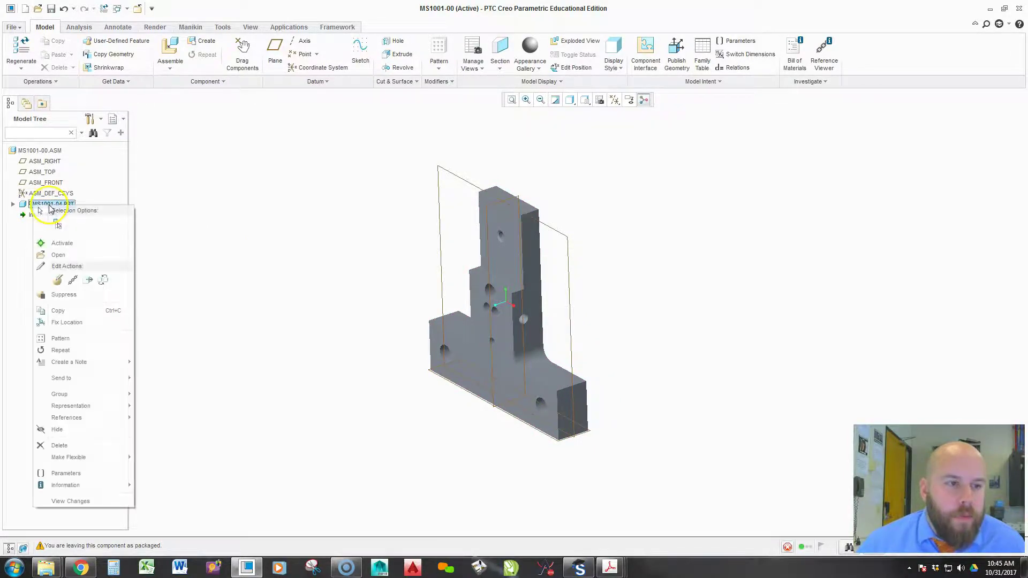
{"action": "left_click", "coordinate": [58, 280]}
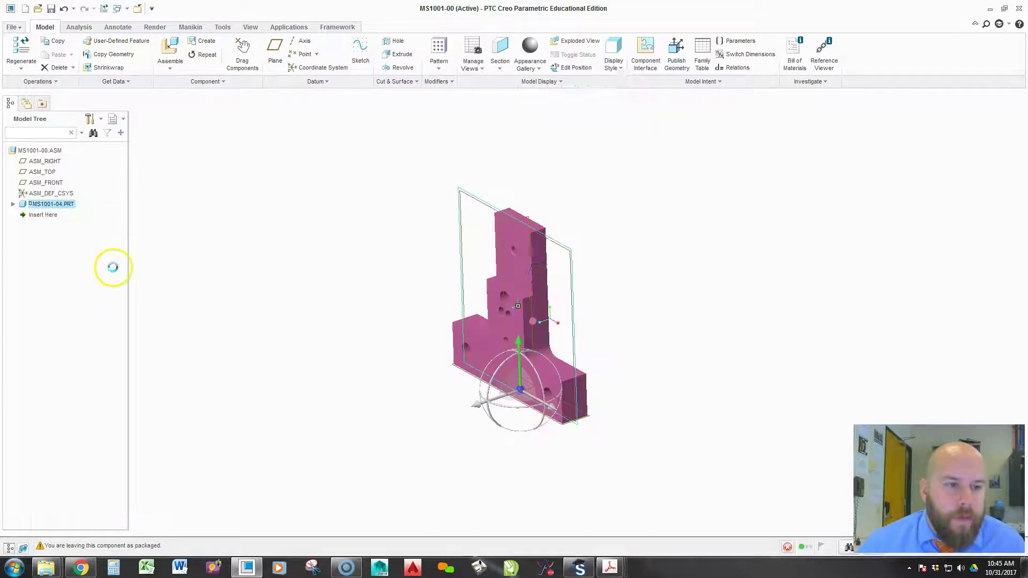
{"action": "left_click", "coordinate": [63, 82]}
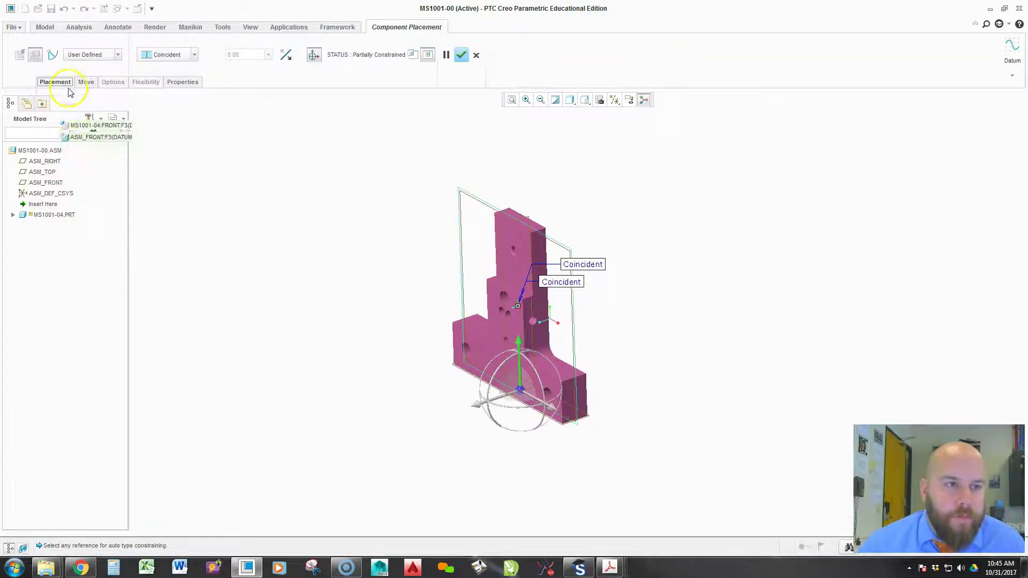
{"action": "left_click", "coordinate": [63, 160]}
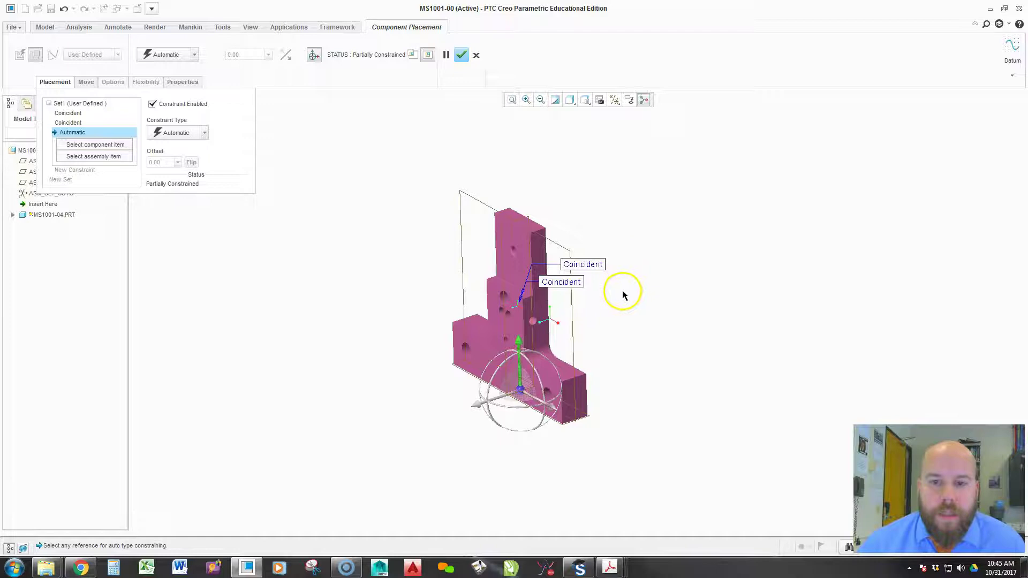
{"action": "left_click_drag", "start_coordinate": [636, 339], "coordinate": [666, 318], "text": "ctrl+alt"}
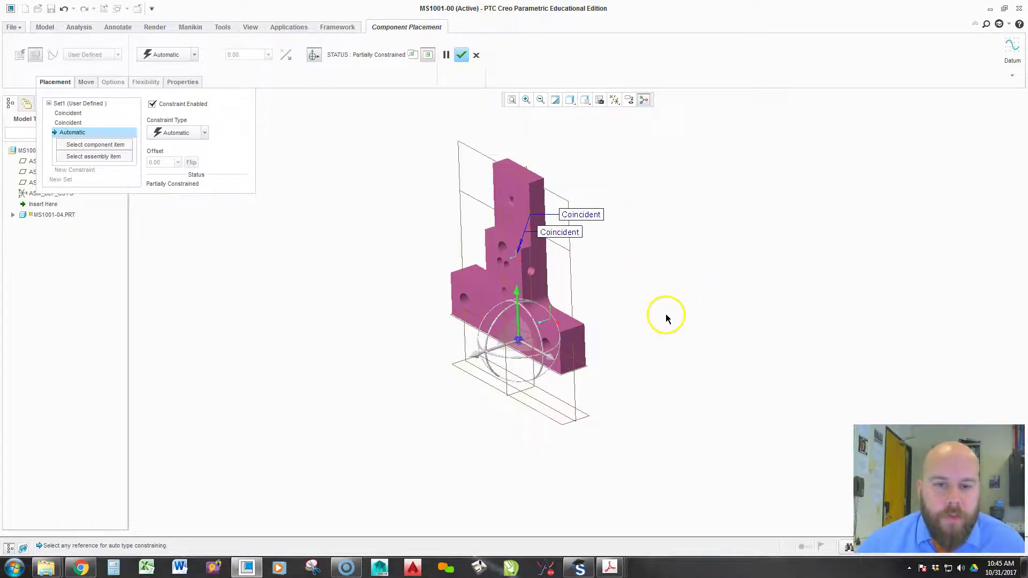
{"action": "left_click", "coordinate": [588, 416]}
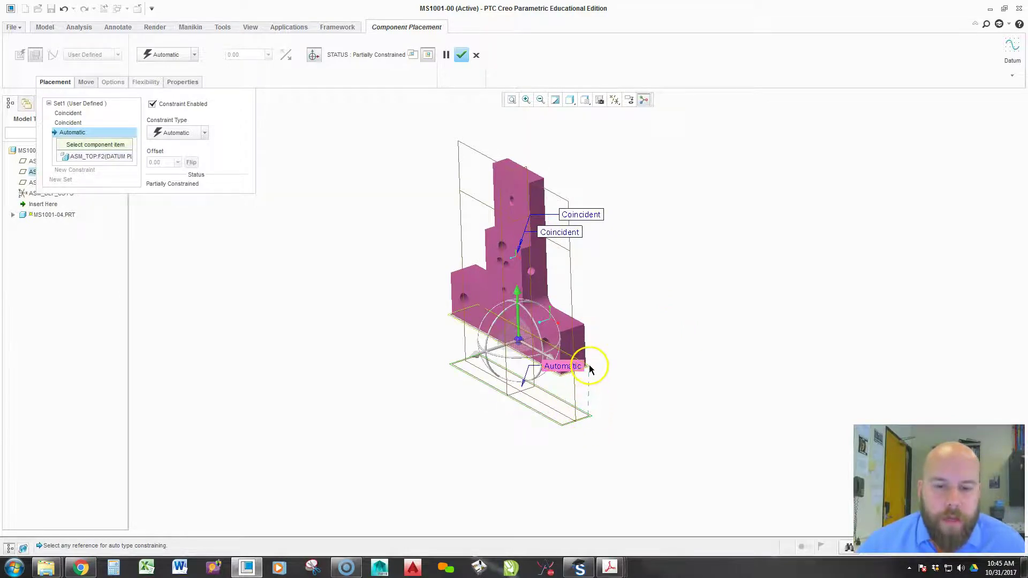
{"action": "left_click", "coordinate": [590, 368]}
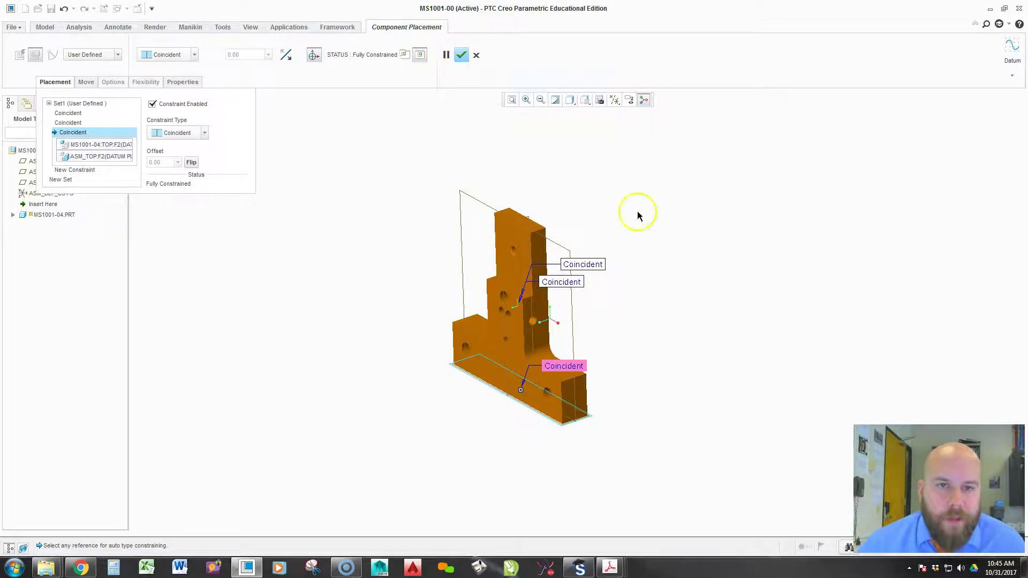
{"action": "middle_click", "coordinate": [696, 277]}
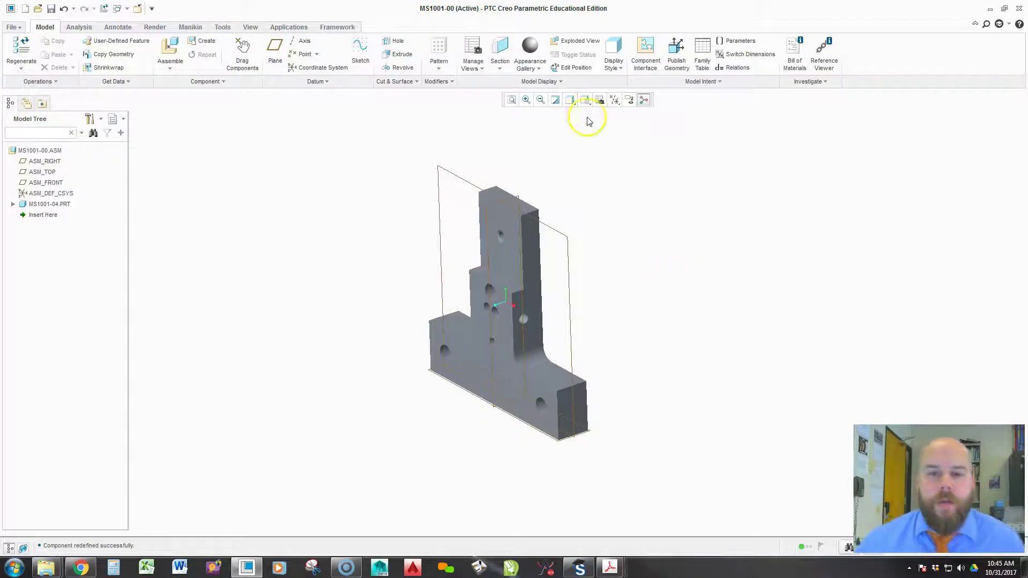
Set the display style to Shading With Edges and return the assembly to its Default Orientation.
{"action": "left_click", "coordinate": [571, 102]}
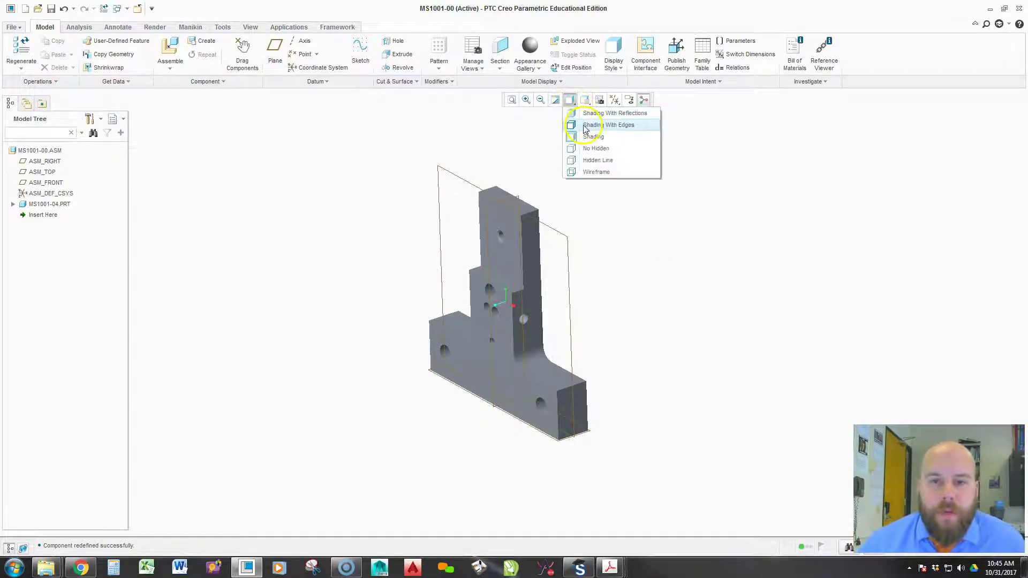
{"action": "left_click", "coordinate": [594, 123]}
{"action": "left_click", "coordinate": [585, 100]}
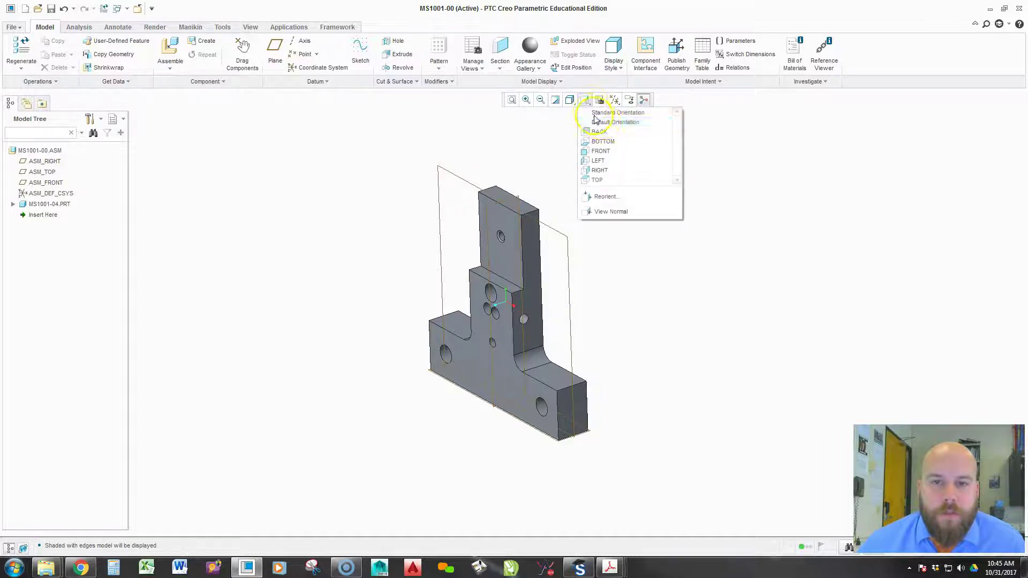
{"action": "left_click", "coordinate": [602, 119]}
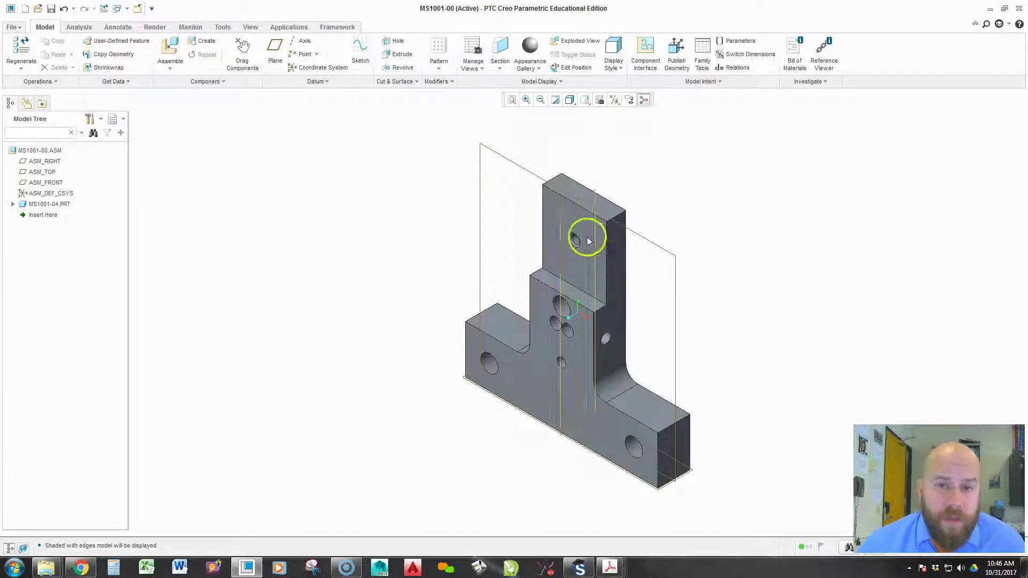
Hide the datum planes in the graphics area.
{"action": "left_click", "coordinate": [614, 100]}
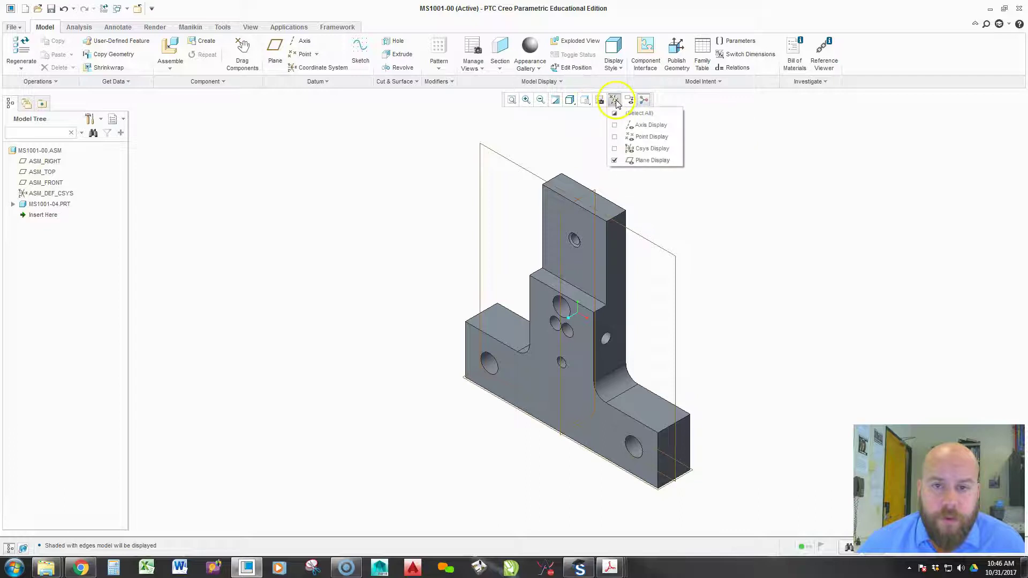
{"action": "left_click", "coordinate": [648, 160]}
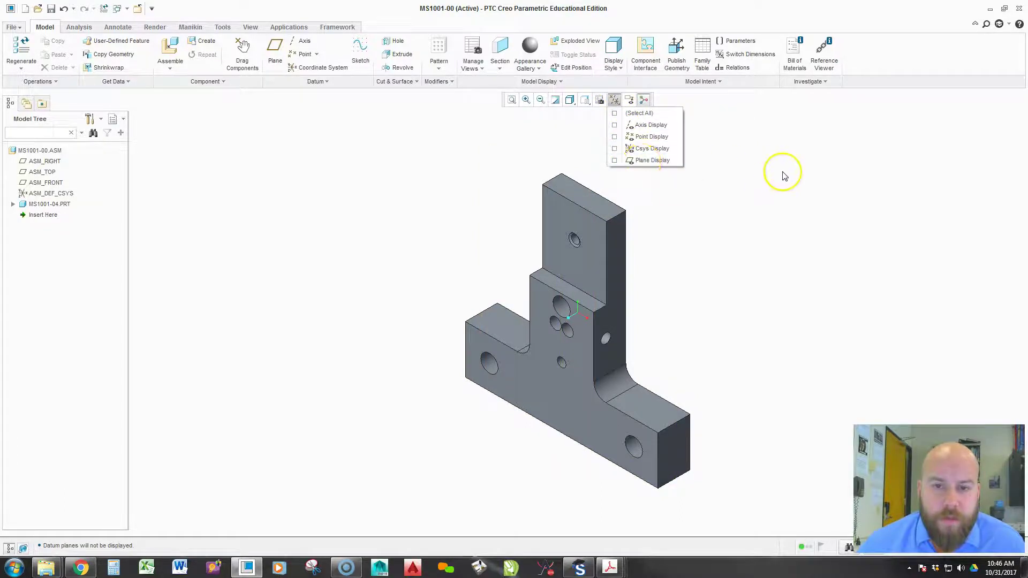
Bring the part ms1001-01.prt into the assembly for placement.
{"action": "left_click", "coordinate": [169, 49]}
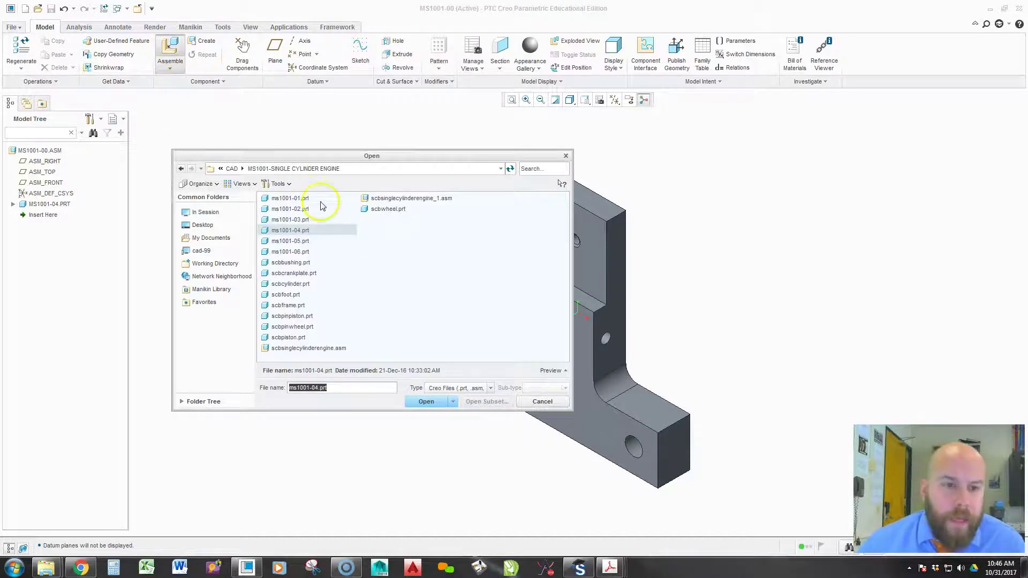
{"action": "double_click", "coordinate": [290, 199]}
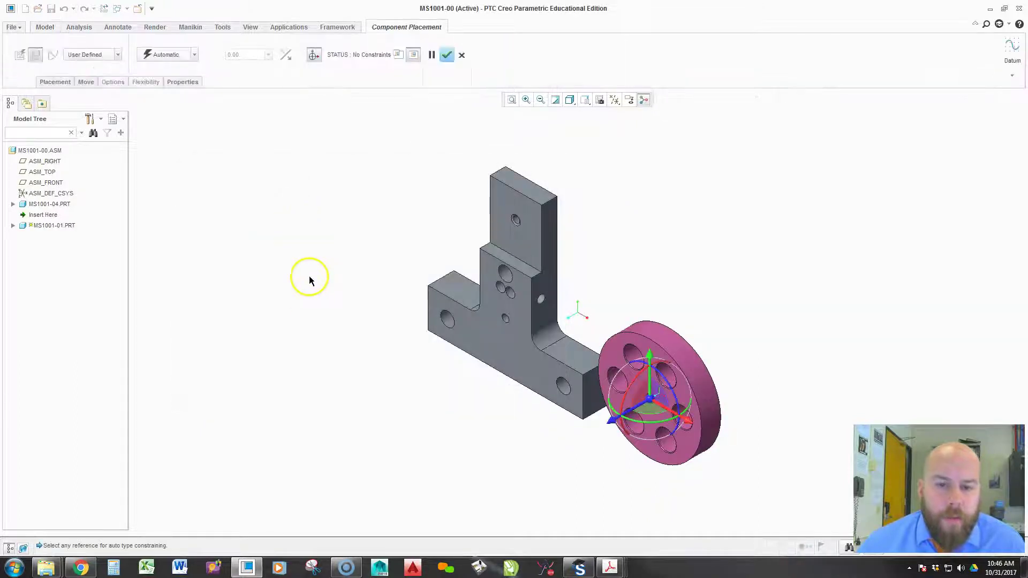
{"action": "scroll", "coordinate": [637, 332], "scroll_direction": "up", "scroll_amount": 3}
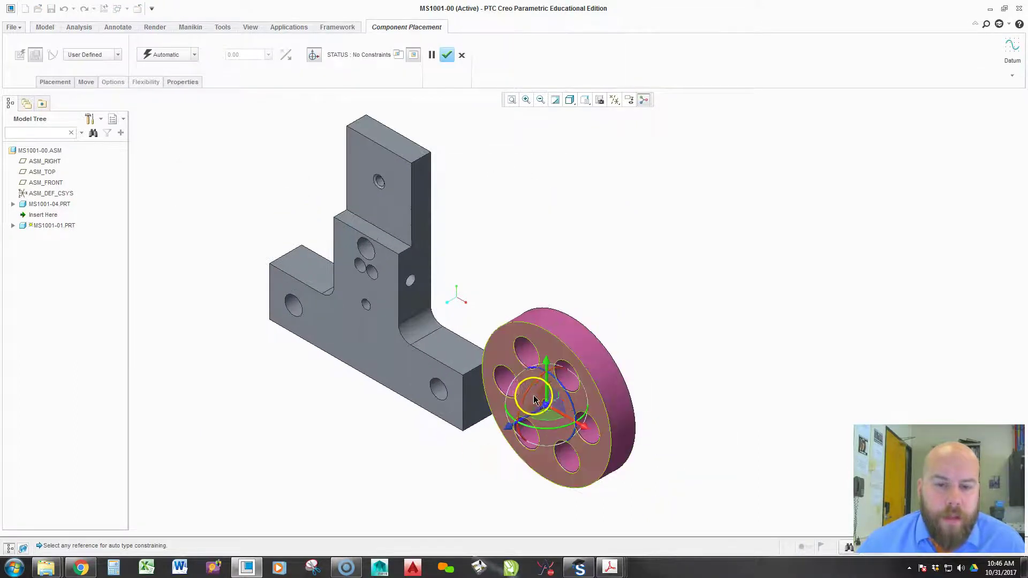
Examine the wheel's centre hole and the upper hole of MS1001-04 from the front and back.
{"action": "left_click", "coordinate": [378, 183]}
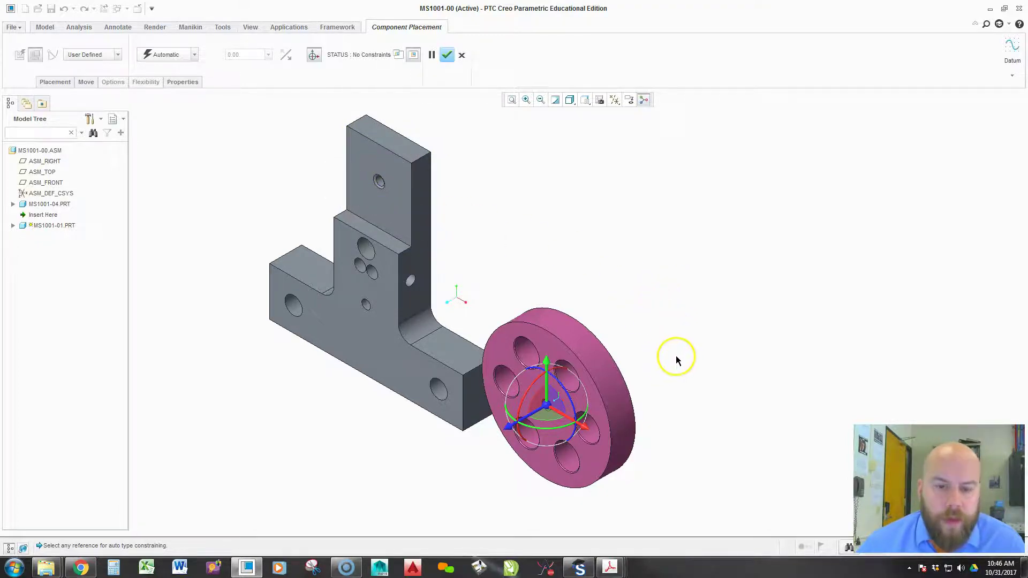
{"action": "middle_click_drag", "start_coordinate": [663, 351], "coordinate": [611, 355]}
{"action": "left_click", "coordinate": [452, 185]}
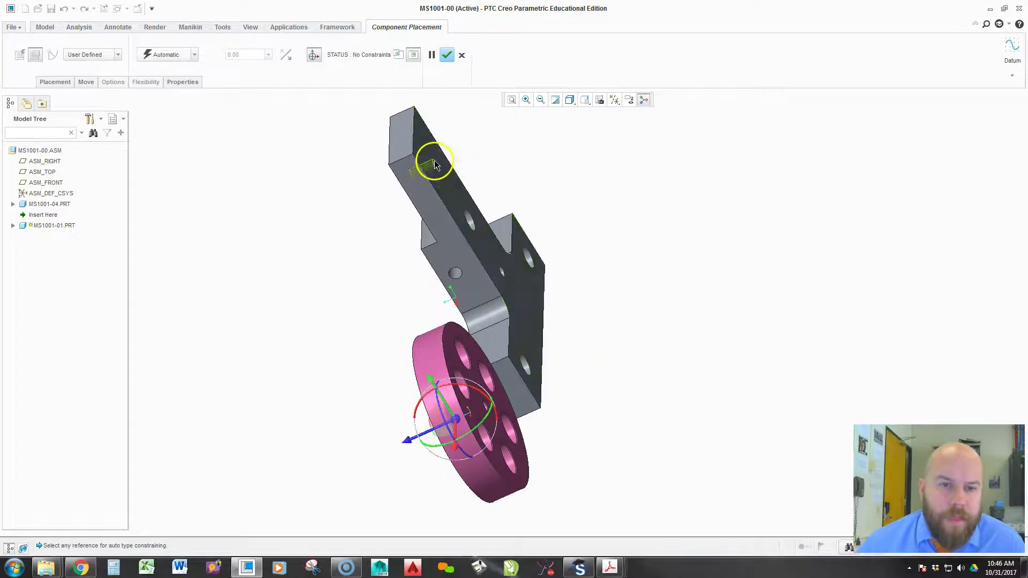
{"action": "mouse_move", "coordinate": [601, 371]}
{"action": "middle_mouse_down"}
{"action": "mouse_move", "coordinate": [622, 374]}
{"action": "mouse_move", "coordinate": [642, 358]}
{"action": "mouse_move", "coordinate": [616, 378]}
{"action": "middle_mouse_up"}
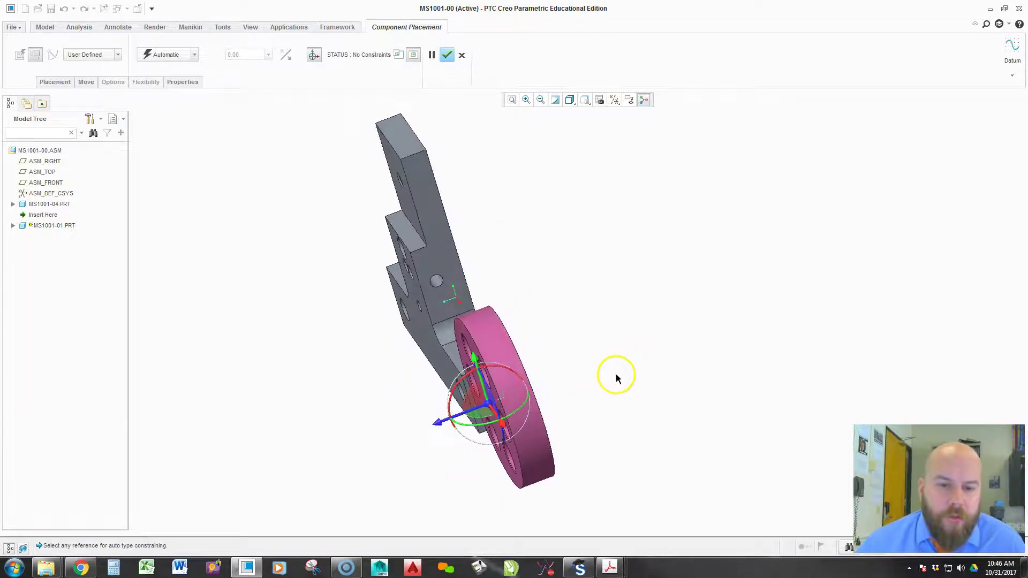
{"action": "mouse_move", "coordinate": [620, 380]}
{"action": "right_mouse_down", "text": "ctrl+alt"}
{"action": "mouse_move", "coordinate": [587, 393]}
{"action": "mouse_move", "coordinate": [669, 355]}
{"action": "mouse_move", "coordinate": [611, 381]}
{"action": "right_mouse_up", "text": "ctrl+alt"}
{"action": "middle_click_drag", "start_coordinate": [610, 380], "coordinate": [565, 379]}
{"action": "middle_click_drag", "start_coordinate": [656, 310], "coordinate": [688, 330]}
{"action": "scroll", "coordinate": [541, 399], "scroll_direction": "up", "scroll_amount": 5}
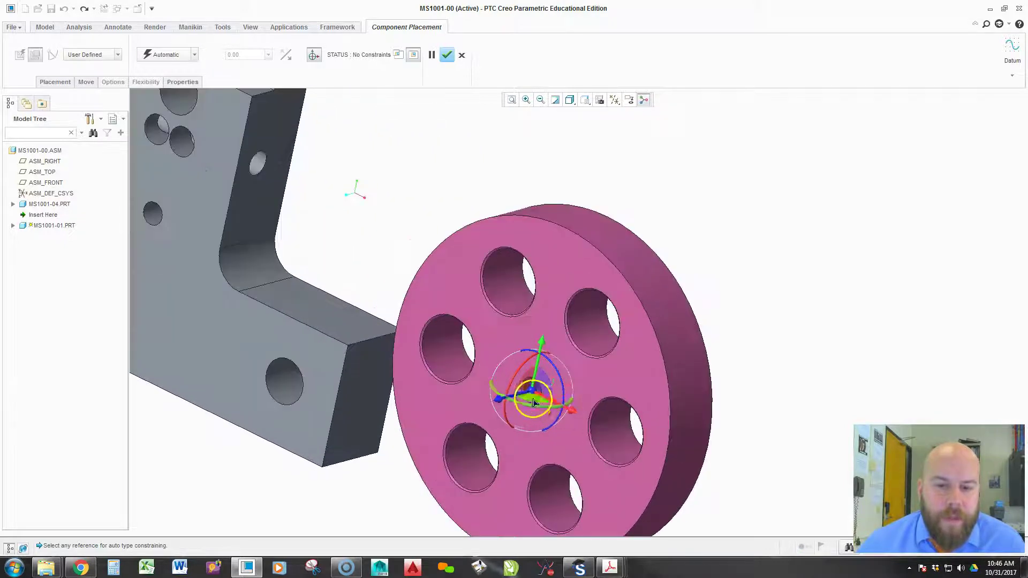
{"action": "scroll", "coordinate": [538, 393], "scroll_direction": "down", "scroll_amount": 6}
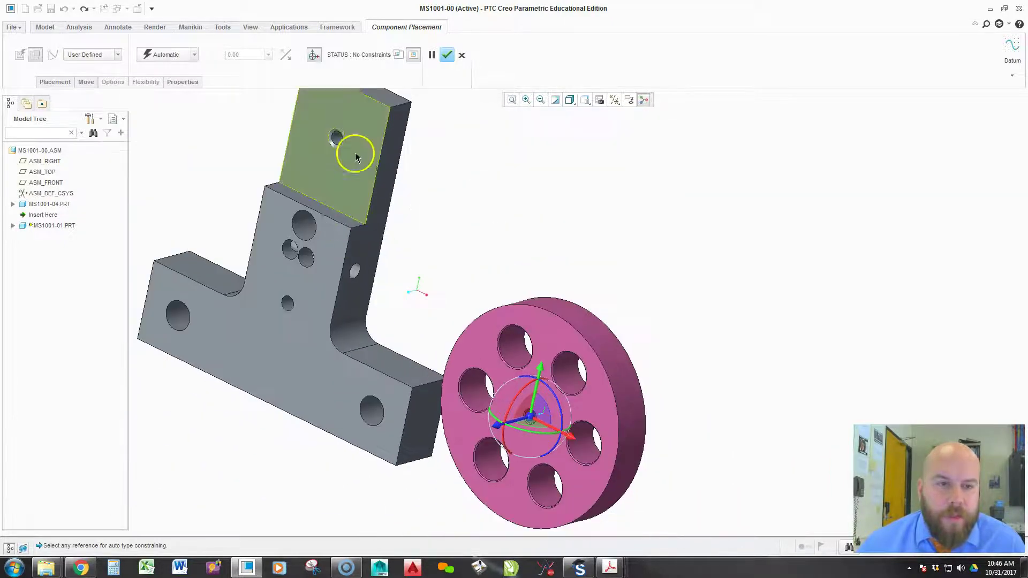
{"action": "middle_click_drag", "start_coordinate": [505, 311], "coordinate": [362, 404]}
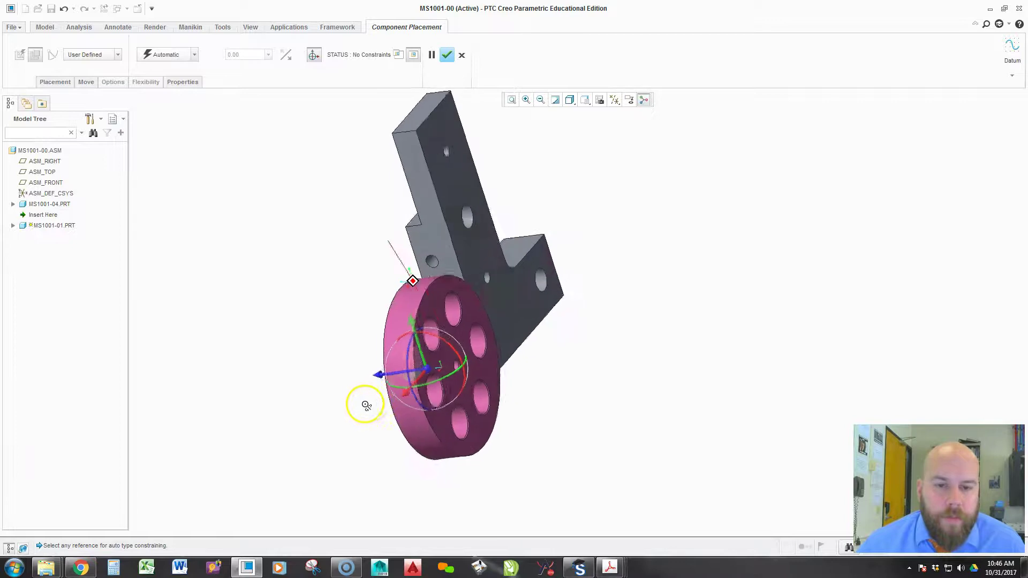
{"action": "scroll", "coordinate": [447, 151], "scroll_direction": "up", "scroll_amount": 5}
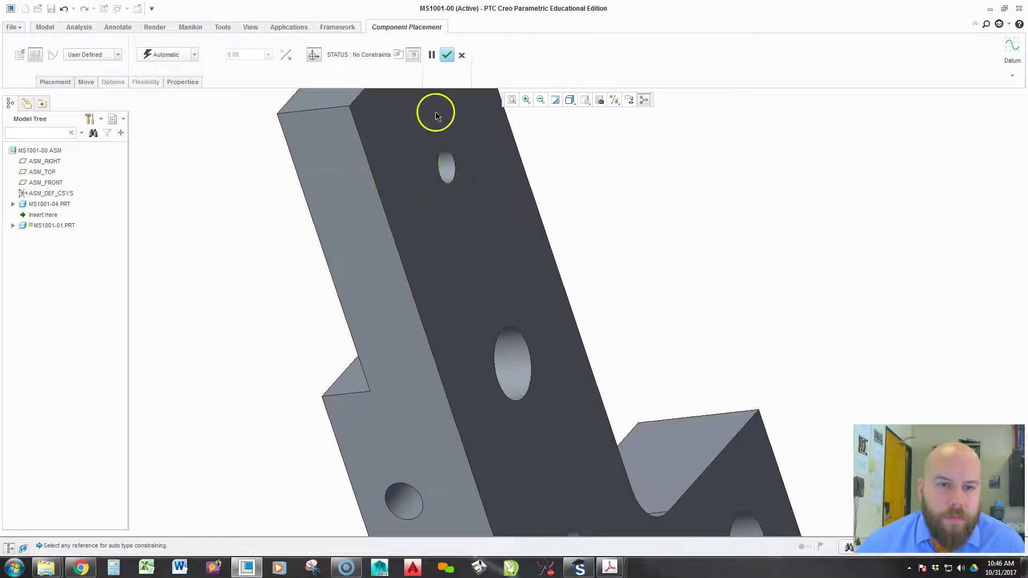
Show the datum axes and hide them again.
{"action": "left_click", "coordinate": [614, 100]}
{"action": "left_click", "coordinate": [628, 127]}
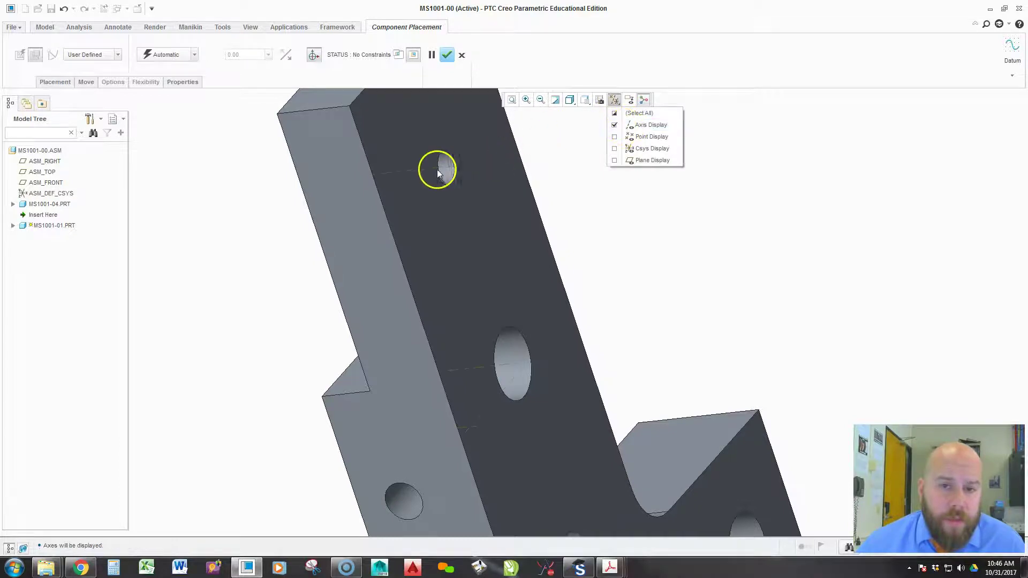
{"action": "left_click", "coordinate": [616, 124]}
{"action": "left_click", "coordinate": [615, 102]}
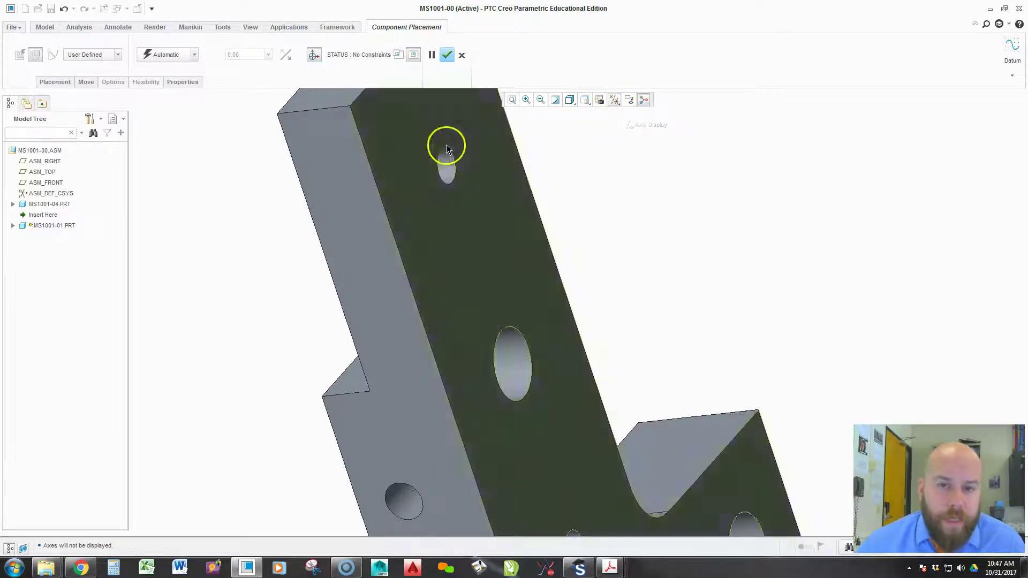
Constrain the wheel's centre hole surface coincident with the small upper hole surface of MS1001-04.
{"action": "left_click", "coordinate": [447, 175]}
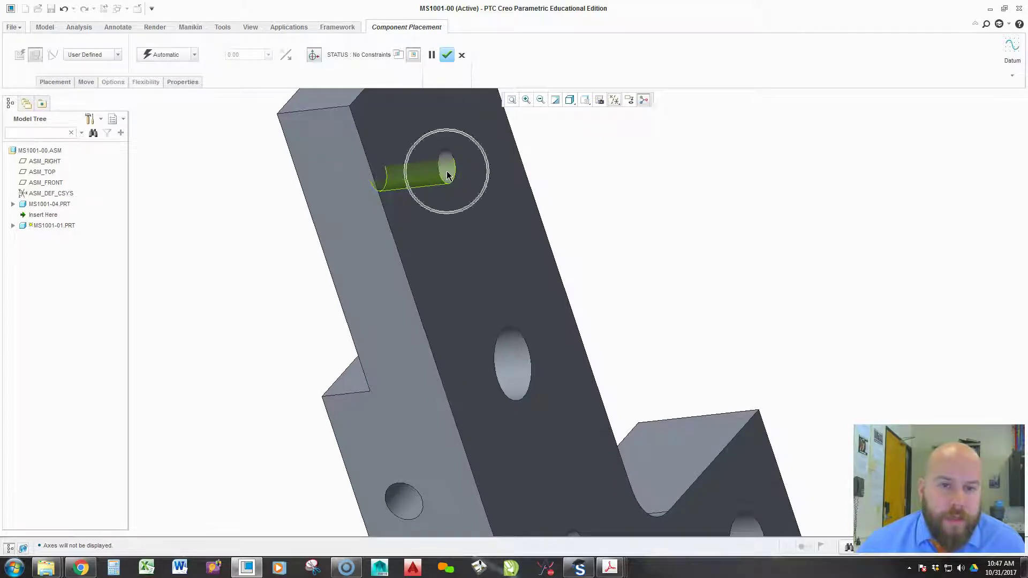
{"action": "scroll", "coordinate": [421, 164], "scroll_direction": "up", "scroll_amount": 4}
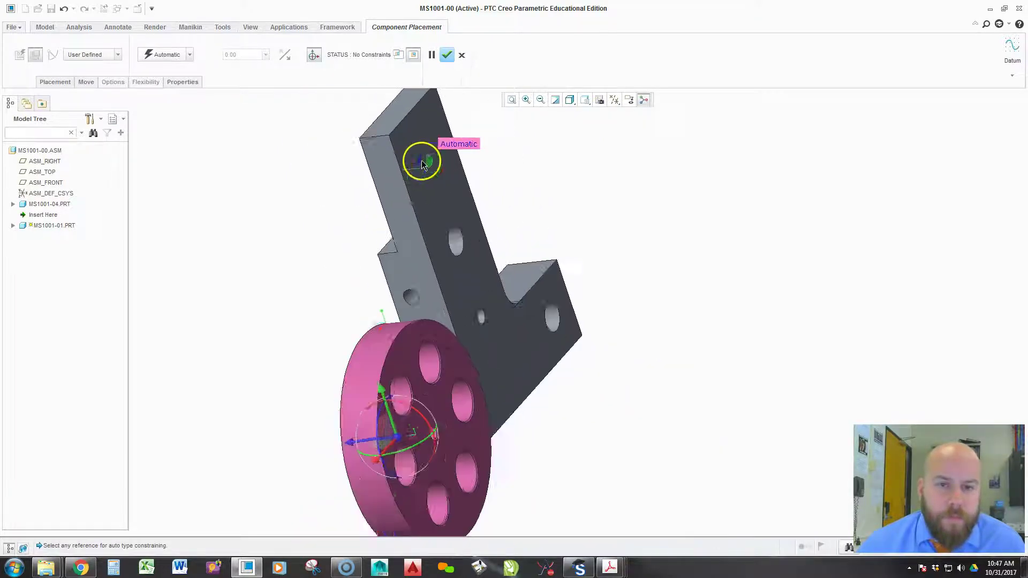
{"action": "scroll", "coordinate": [437, 374], "scroll_direction": "down", "scroll_amount": 6}
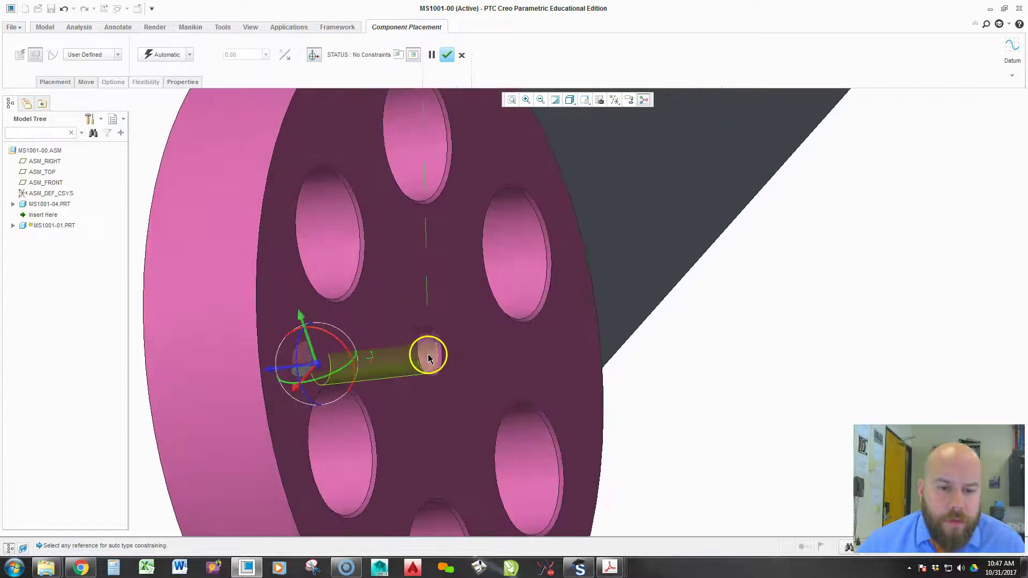
{"action": "left_click", "coordinate": [428, 363]}
{"action": "scroll", "coordinate": [431, 362], "scroll_direction": "up", "scroll_amount": 5}
{"action": "middle_click_drag", "start_coordinate": [455, 382], "coordinate": [516, 337]}
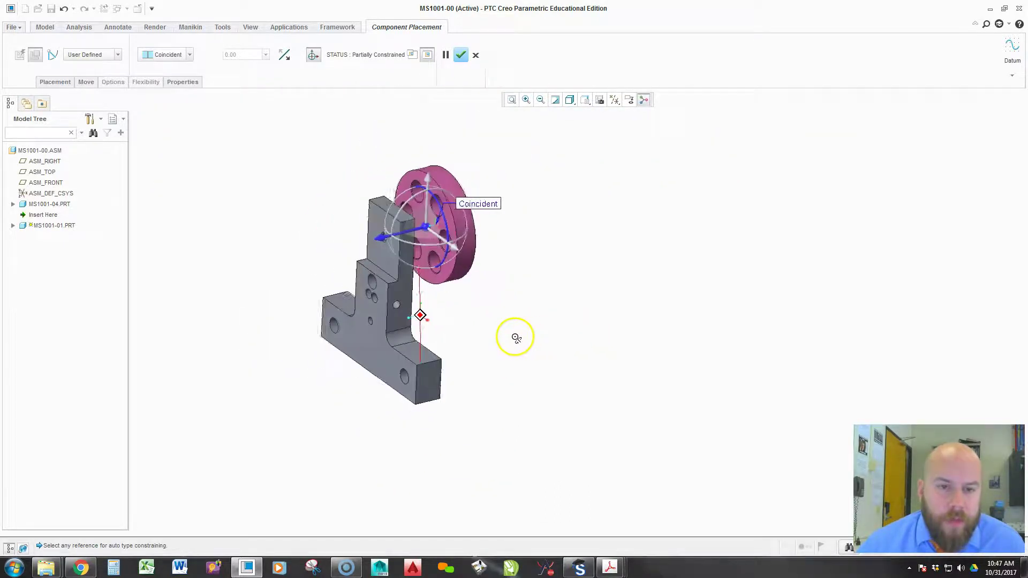
Add a second placement constraint making the wheel's front face coincident with the back face of MS1001-04.
{"action": "mouse_move", "coordinate": [629, 245]}
{"action": "middle_mouse_down", "text": "ctrl+alt"}
{"action": "mouse_move", "coordinate": [490, 287]}
{"action": "mouse_move", "coordinate": [683, 227]}
{"action": "mouse_move", "coordinate": [562, 307]}
{"action": "mouse_move", "coordinate": [408, 360]}
{"action": "mouse_move", "coordinate": [578, 291]}
{"action": "mouse_move", "coordinate": [679, 292]}
{"action": "mouse_move", "coordinate": [422, 362]}
{"action": "mouse_move", "coordinate": [546, 312]}
{"action": "mouse_move", "coordinate": [726, 267]}
{"action": "mouse_move", "coordinate": [459, 303]}
{"action": "mouse_move", "coordinate": [529, 262]}
{"action": "mouse_move", "coordinate": [643, 242]}
{"action": "middle_mouse_up", "text": "ctrl+alt"}
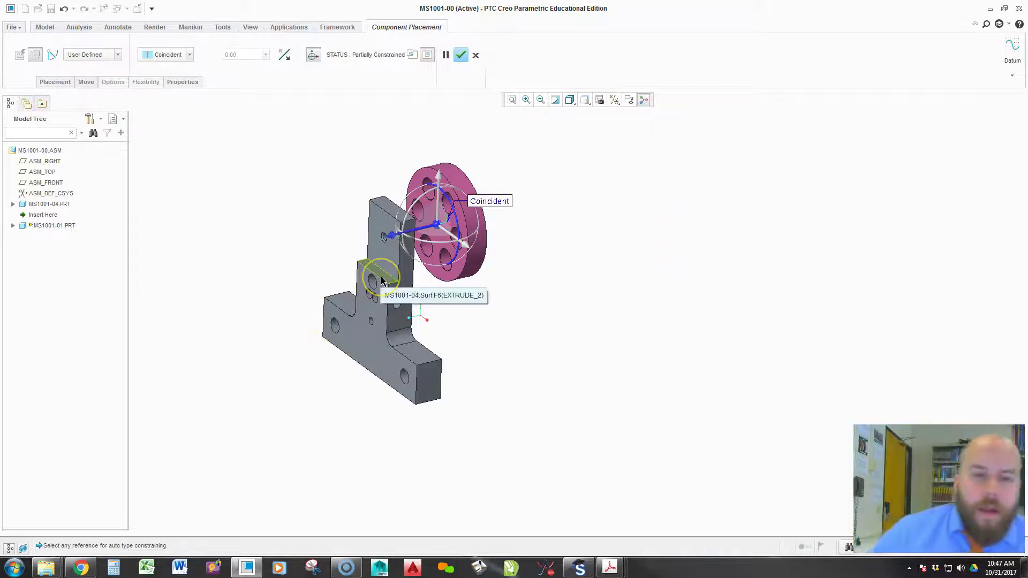
{"action": "middle_click_drag", "start_coordinate": [482, 298], "coordinate": [523, 298], "text": "ctrl+alt"}
{"action": "middle_click_drag", "start_coordinate": [527, 335], "coordinate": [522, 393]}
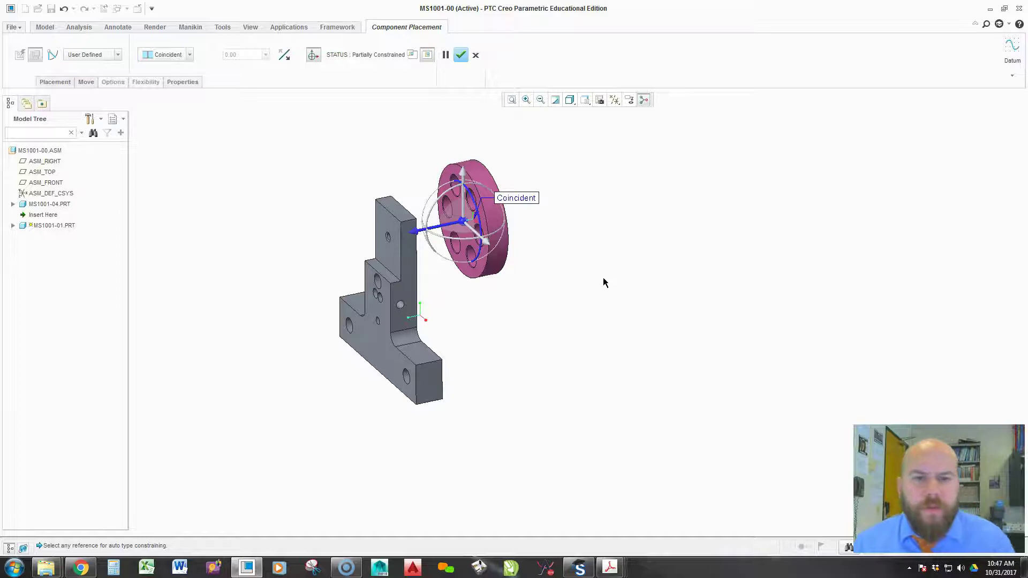
{"action": "scroll", "coordinate": [459, 229], "scroll_direction": "down", "scroll_amount": 4}
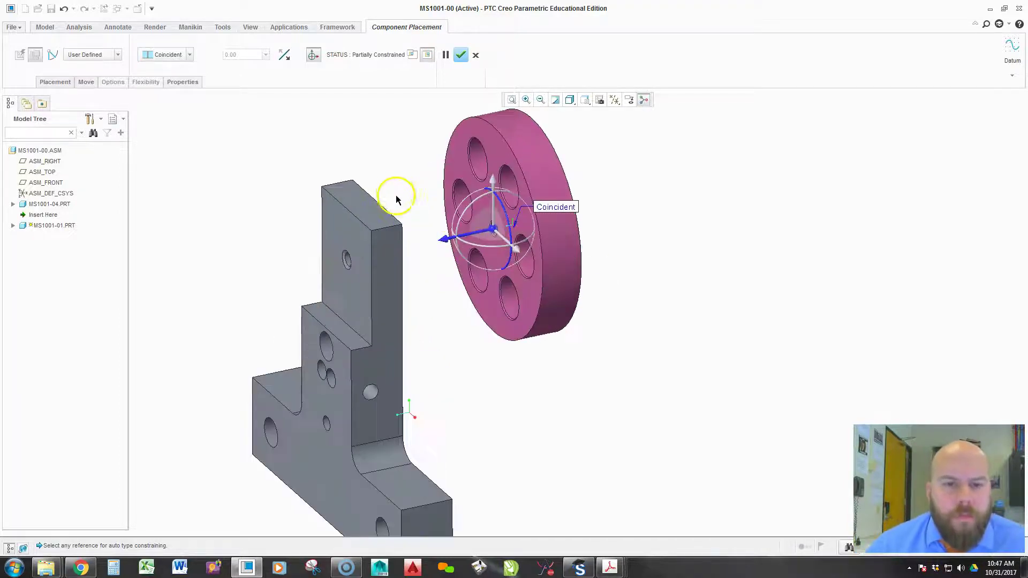
{"action": "left_click", "coordinate": [55, 81]}
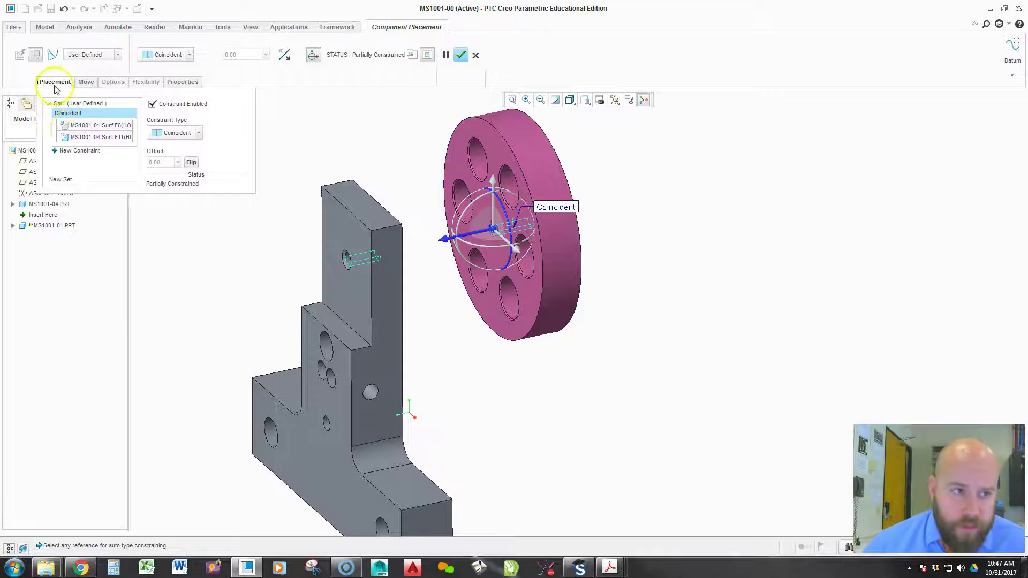
{"action": "left_click", "coordinate": [87, 153]}
{"action": "scroll", "coordinate": [535, 326], "scroll_direction": "down", "scroll_amount": 3}
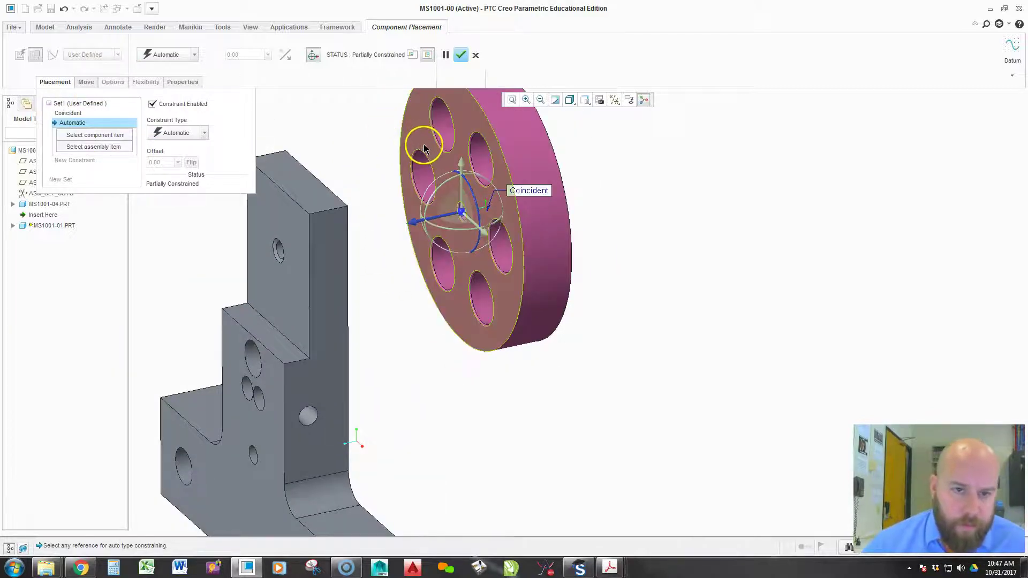
{"action": "left_click", "coordinate": [423, 149]}
{"action": "scroll", "coordinate": [486, 259], "scroll_direction": "up", "scroll_amount": 3}
{"action": "middle_click_drag", "start_coordinate": [481, 329], "coordinate": [431, 340]}
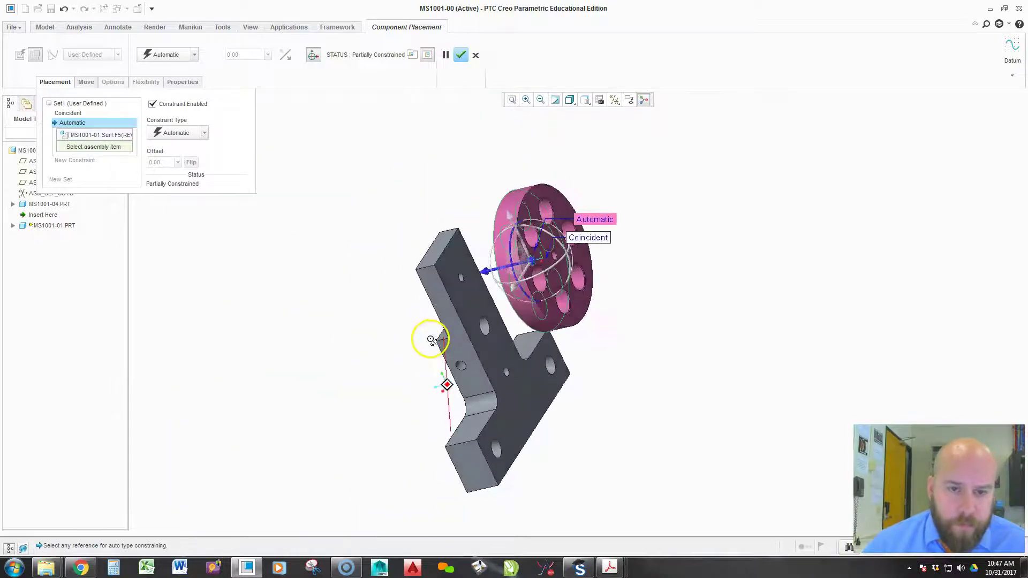
{"action": "scroll", "coordinate": [484, 280], "scroll_direction": "down", "scroll_amount": 3}
{"action": "left_click", "coordinate": [493, 310]}
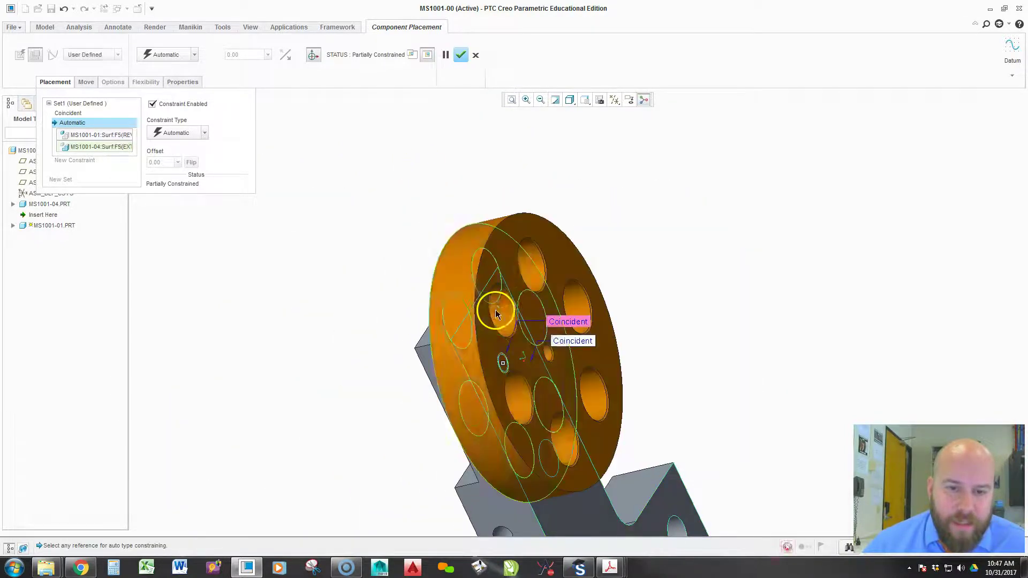
Change the face-to-face constraint to Distance with an offset of 0.125.
{"action": "middle_click_drag", "start_coordinate": [435, 314], "coordinate": [507, 367]}
{"action": "scroll", "coordinate": [534, 248], "scroll_direction": "up", "scroll_amount": 3}
{"action": "scroll", "coordinate": [511, 299], "scroll_direction": "down", "scroll_amount": 4}
{"action": "middle_click_drag", "start_coordinate": [509, 305], "coordinate": [477, 278]}
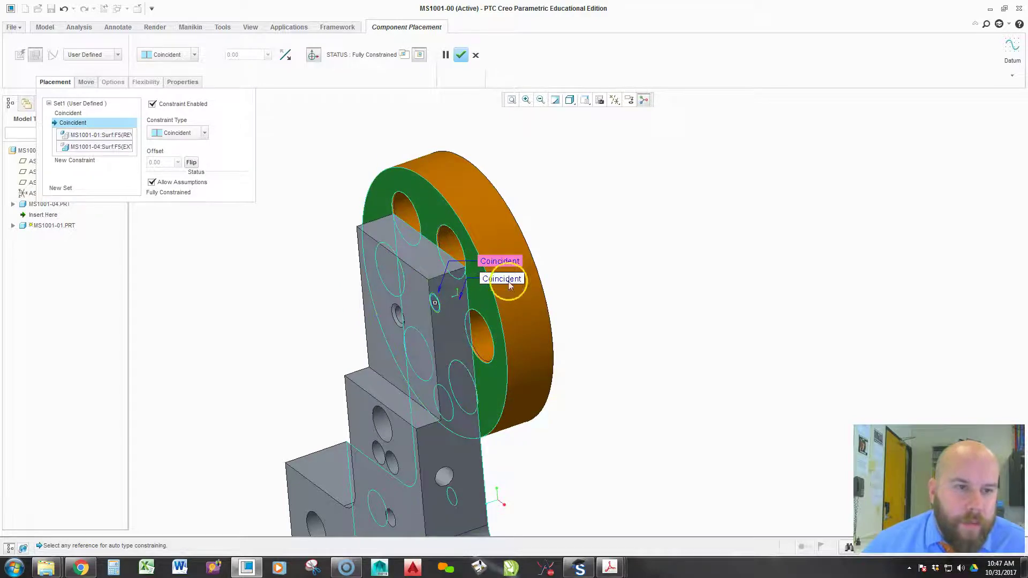
{"action": "left_click", "coordinate": [182, 134]}
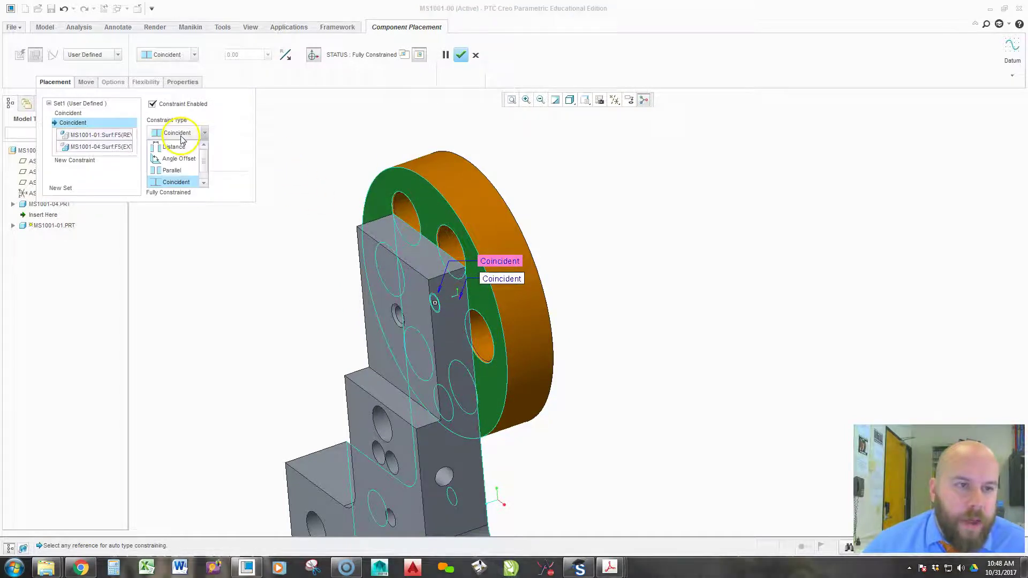
{"action": "left_click", "coordinate": [175, 147]}
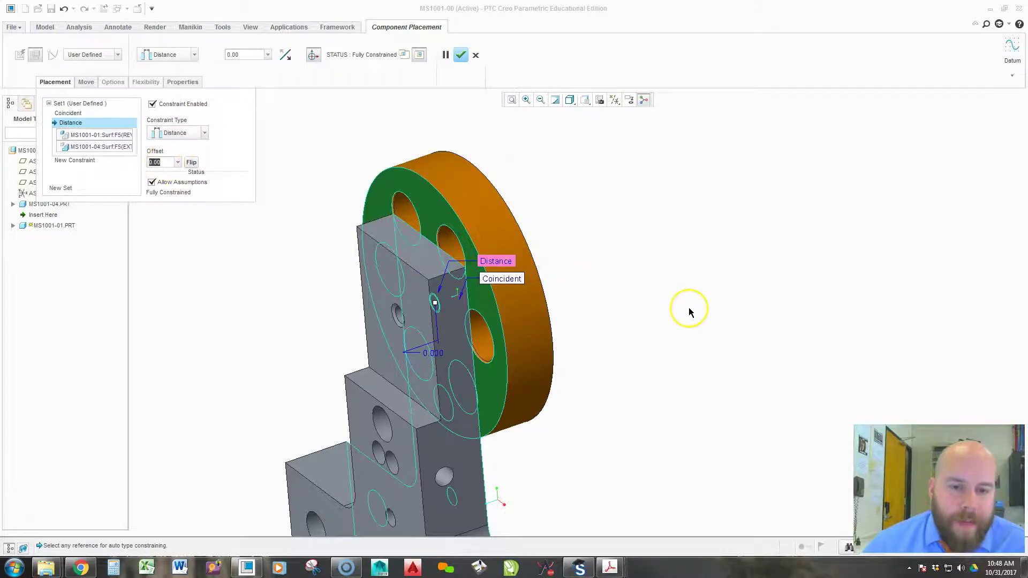
{"action": "type", "text": ".12"}
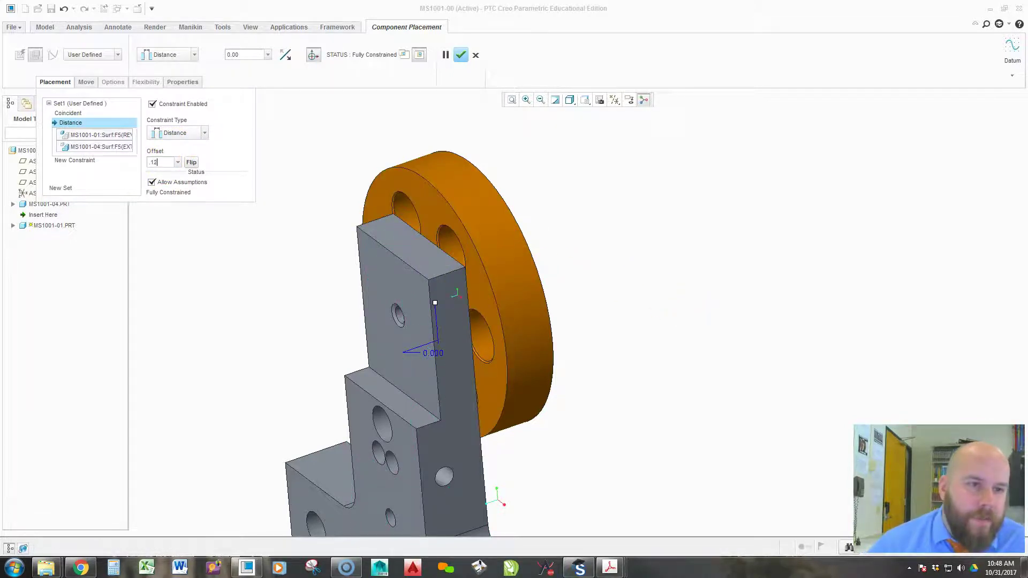
{"action": "key", "text": "Return"}
Set the distance offset between the wheel and MS1001-04 to 0.063.
{"action": "middle_click_drag", "start_coordinate": [683, 370], "coordinate": [658, 356]}
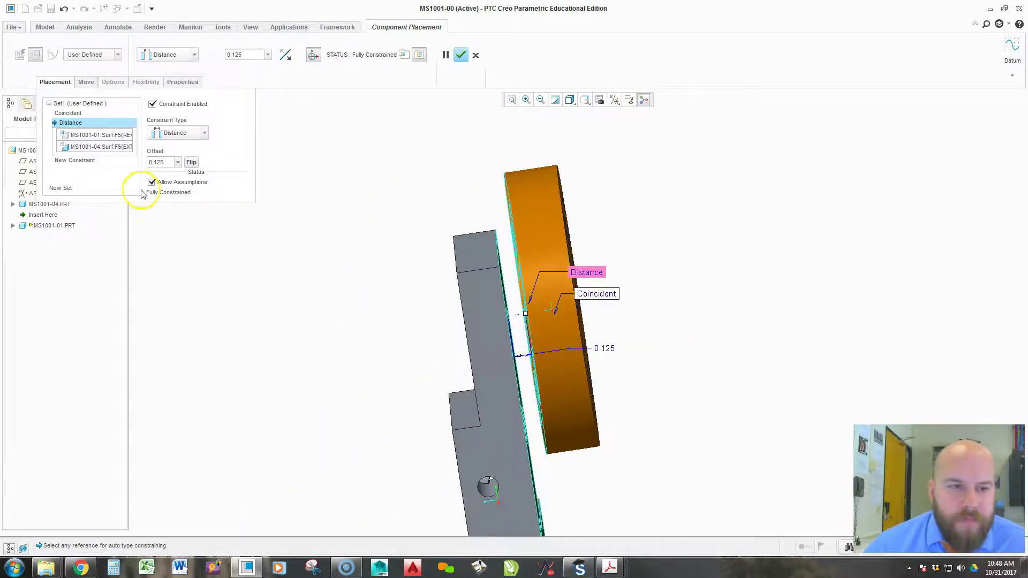
{"action": "left_click", "coordinate": [157, 161]}
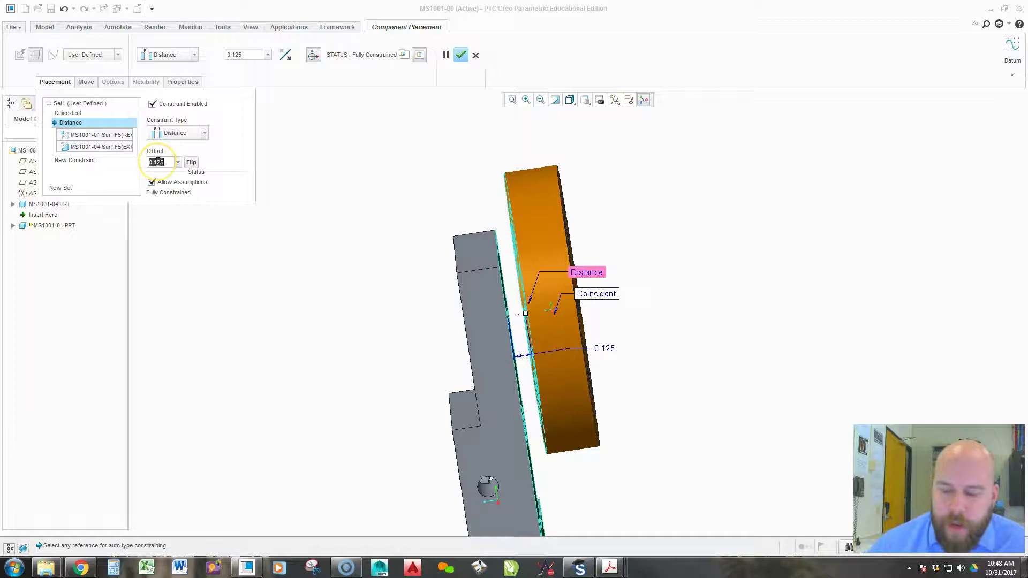
{"action": "type", "text": "0"}
{"action": "type", "text": ".063"}
{"action": "key", "text": "Return"}
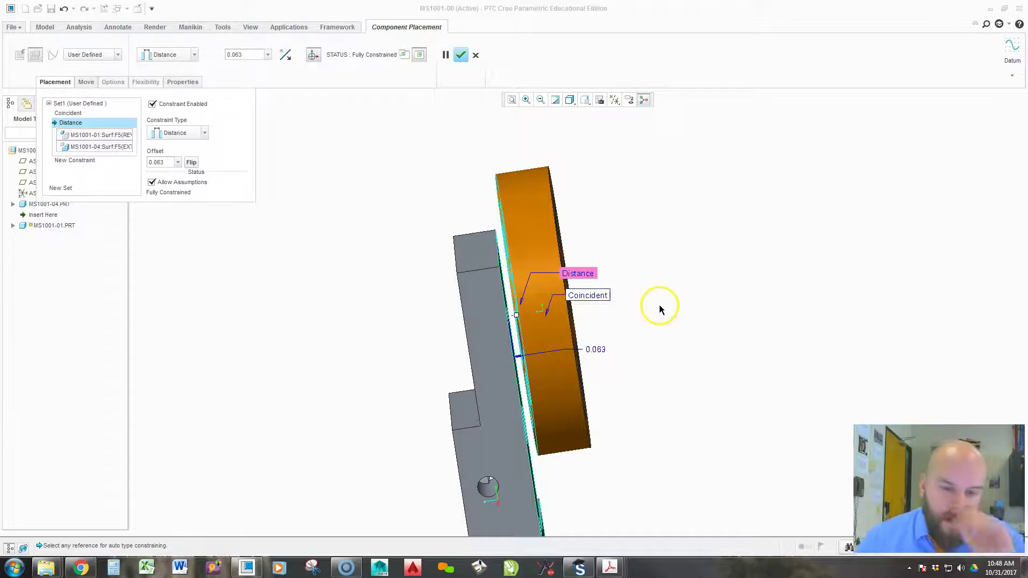
Try reversing the 0.063 offset by flipping it and by entering a negative value, restoring the original side each time.
{"action": "middle_click_drag", "start_coordinate": [618, 298], "coordinate": [592, 300]}
{"action": "left_click", "coordinate": [194, 164]}
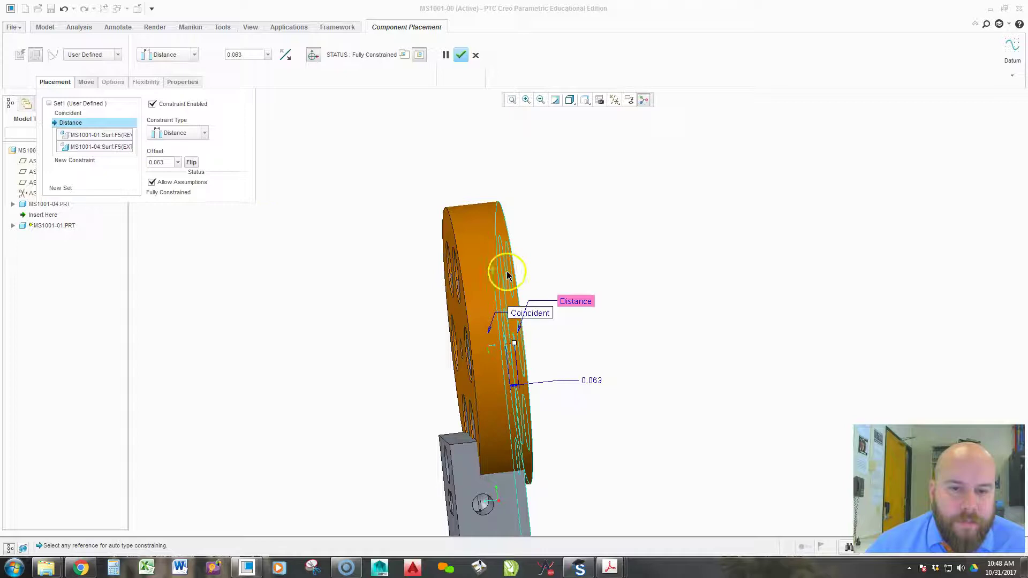
{"action": "left_click", "coordinate": [193, 164]}
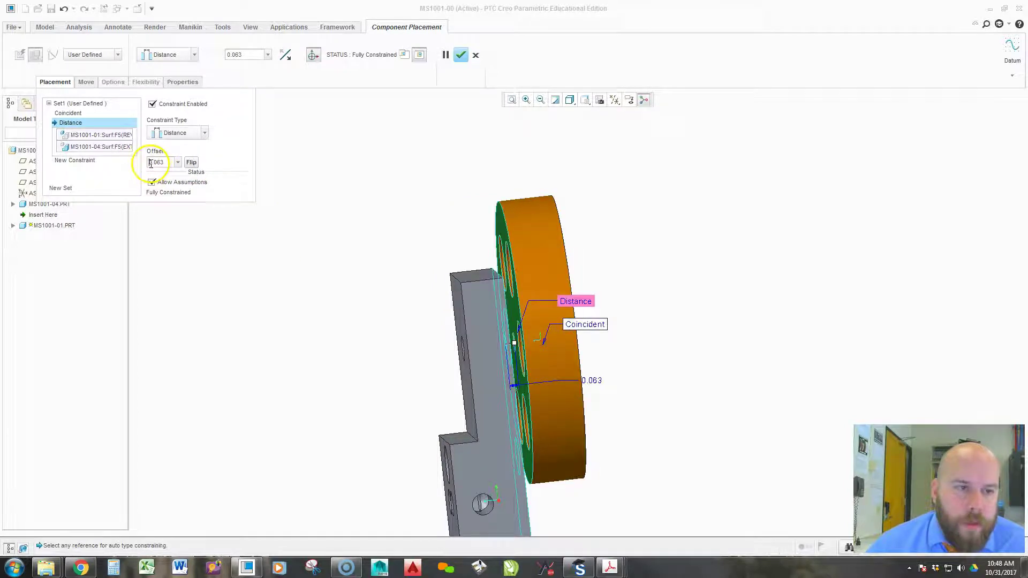
{"action": "type", "text": "-"}
{"action": "key", "text": "Return"}
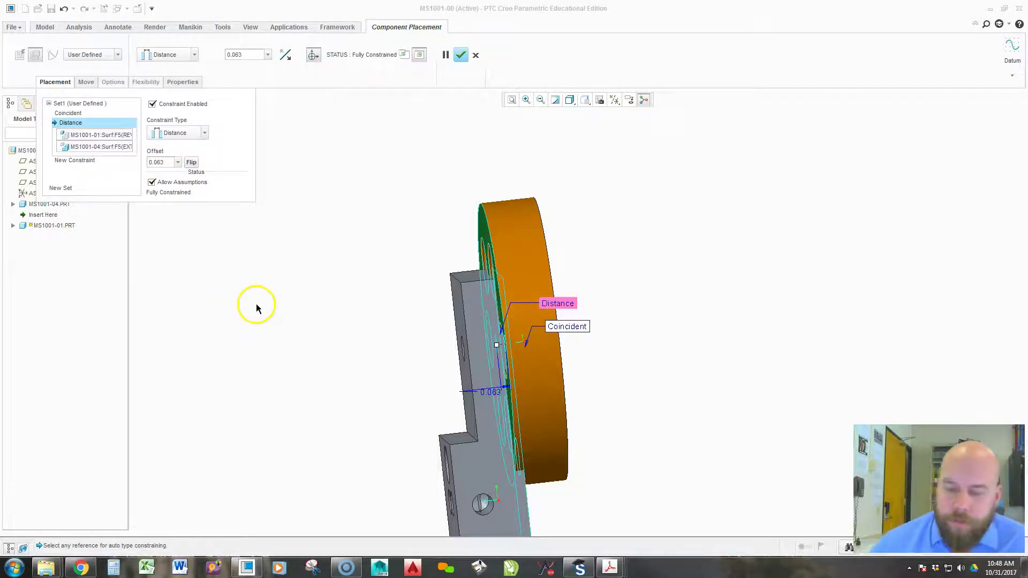
{"action": "type", "text": "-"}
{"action": "key", "text": "Return"}
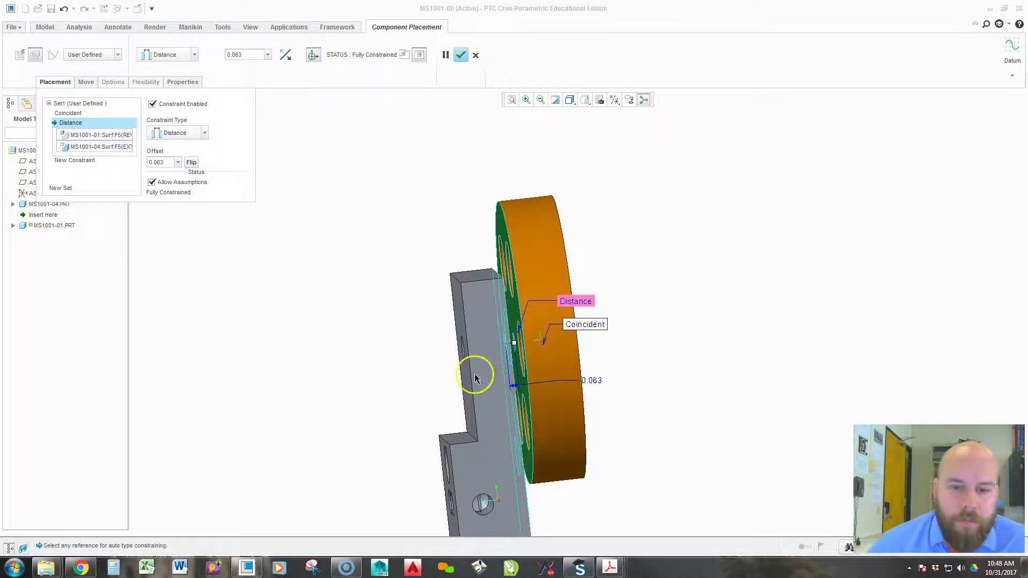
{"action": "scroll", "coordinate": [632, 397], "scroll_direction": "up", "scroll_amount": 2}
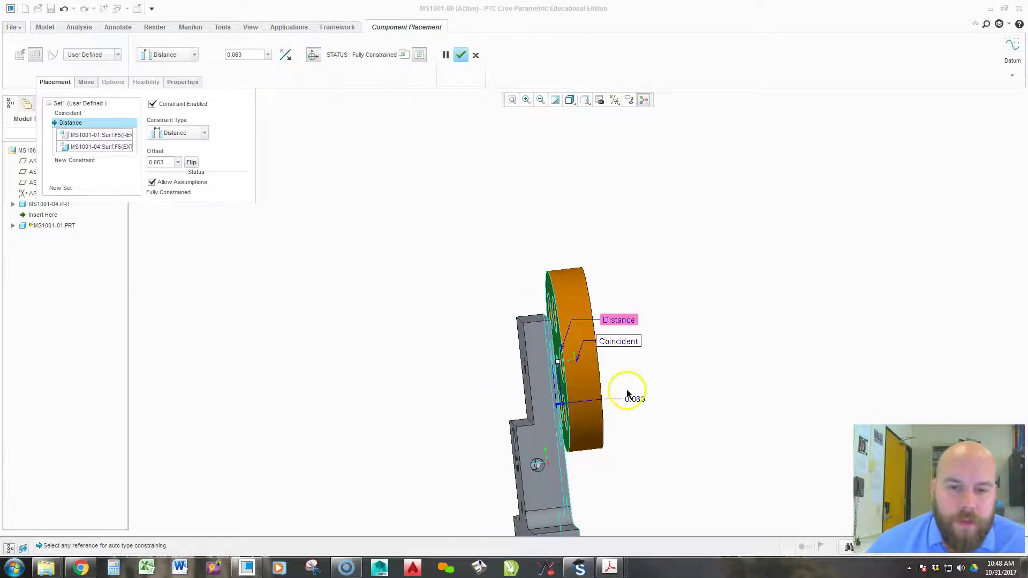
Flip the wheel's 0.063 offset back and forth, ending on the original side.
{"action": "left_click", "coordinate": [194, 166]}
{"action": "left_click", "coordinate": [194, 166]}
{"action": "left_click", "coordinate": [194, 166]}
{"action": "left_click", "coordinate": [194, 167]}
{"action": "left_click", "coordinate": [194, 166]}
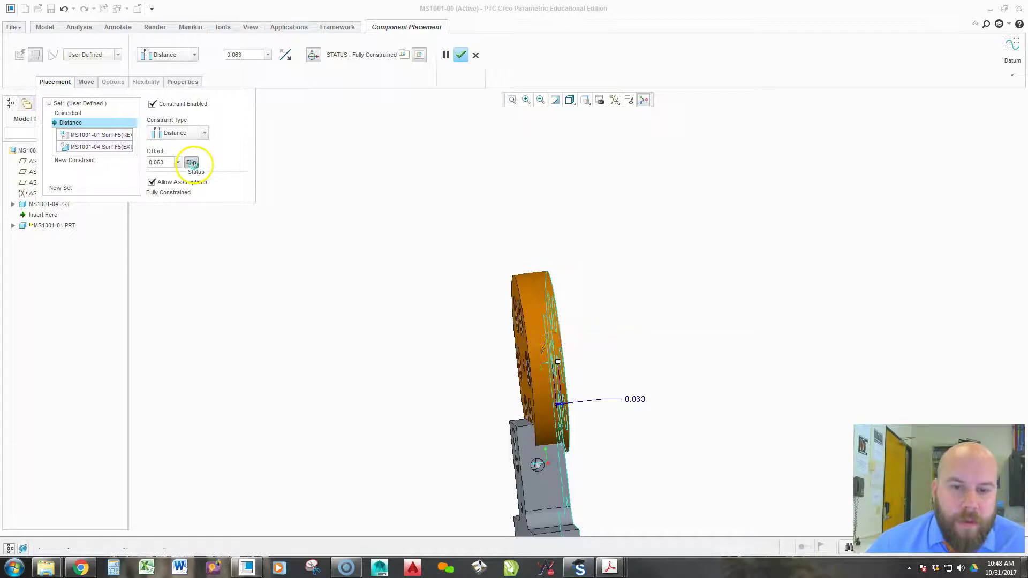
{"action": "left_click", "coordinate": [194, 166]}
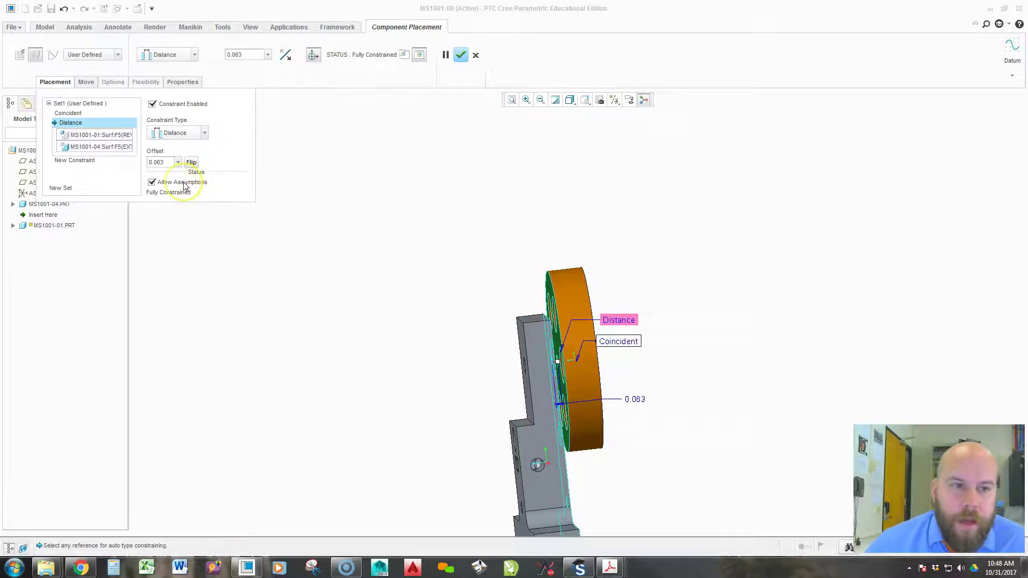
Spin the wheel about its axis to test its remaining rotational freedom.
{"action": "middle_click_drag", "start_coordinate": [362, 262], "coordinate": [385, 276]}
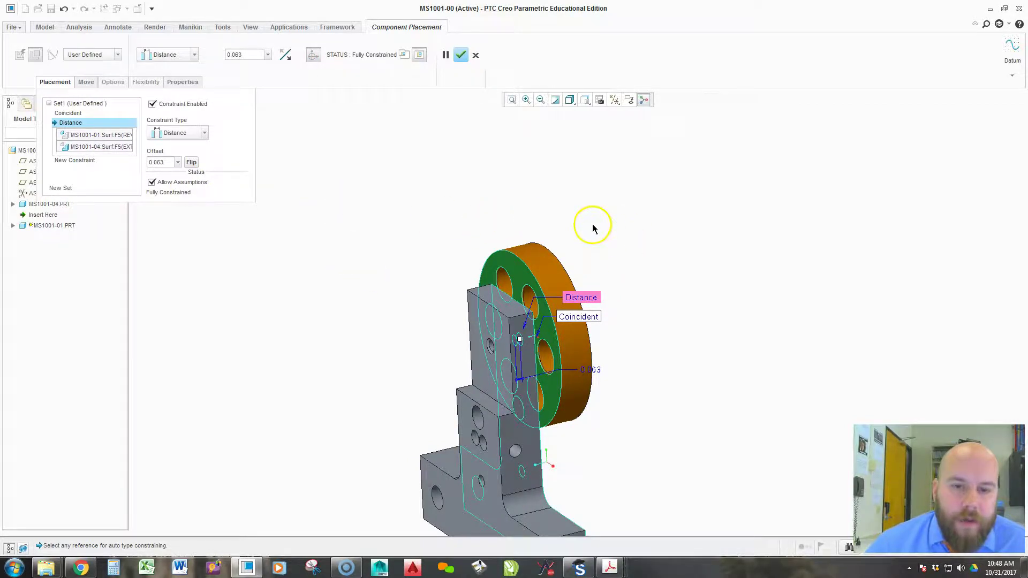
{"action": "left_click_drag", "start_coordinate": [477, 182], "coordinate": [545, 305], "text": "ctrl+alt"}
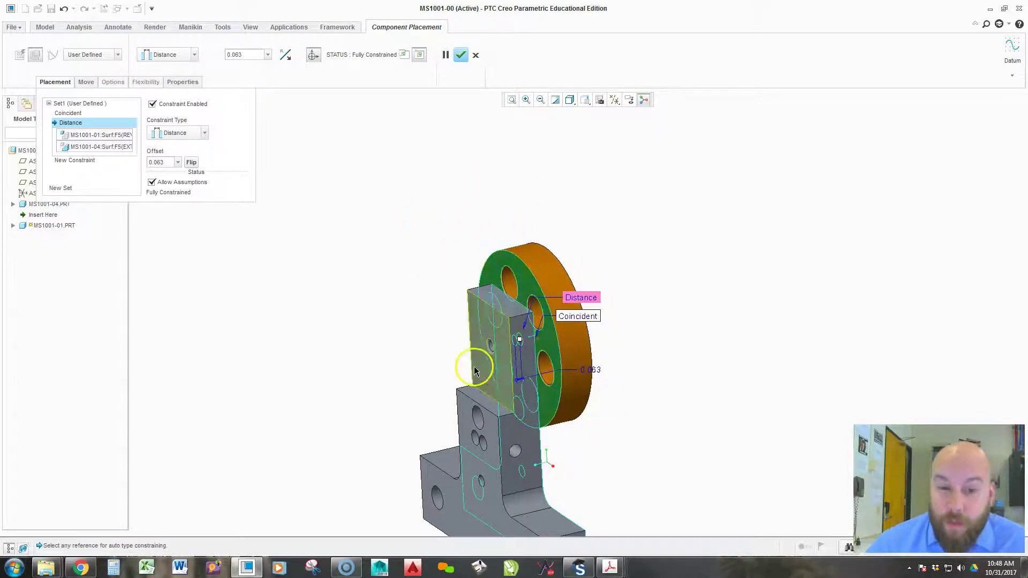
{"action": "scroll", "coordinate": [475, 367], "scroll_direction": "down", "scroll_amount": 2}
{"action": "scroll", "coordinate": [307, 229], "scroll_direction": "up", "scroll_amount": 3}
{"action": "left_click_drag", "start_coordinate": [516, 208], "coordinate": [475, 202], "text": "ctrl+alt"}
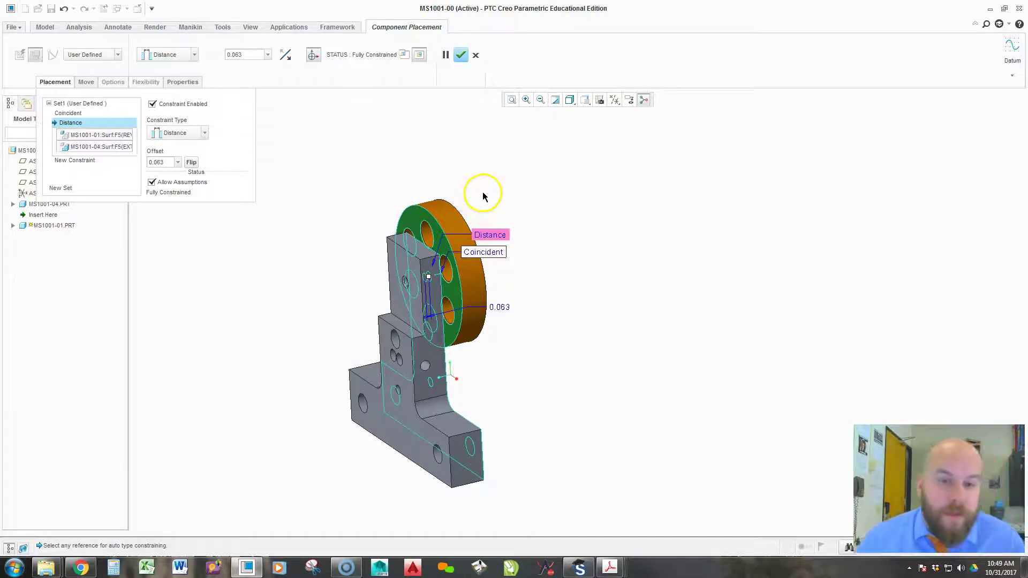
{"action": "left_click_drag", "start_coordinate": [530, 246], "coordinate": [539, 303], "text": "ctrl+alt"}
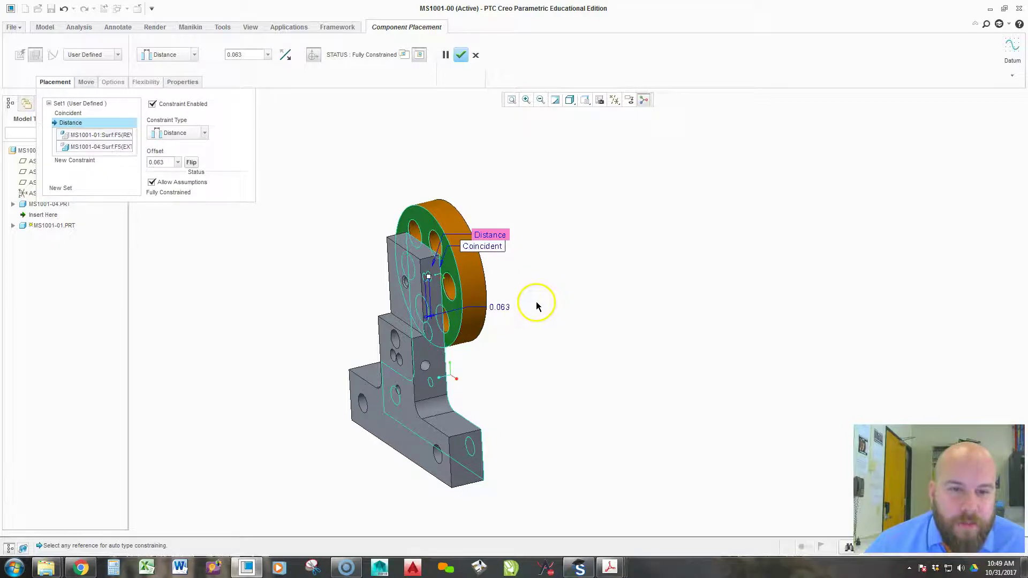
{"action": "mouse_move", "coordinate": [537, 305]}
{"action": "middle_mouse_down"}
{"action": "mouse_move", "coordinate": [433, 314]}
{"action": "mouse_move", "coordinate": [553, 312]}
{"action": "middle_mouse_up"}
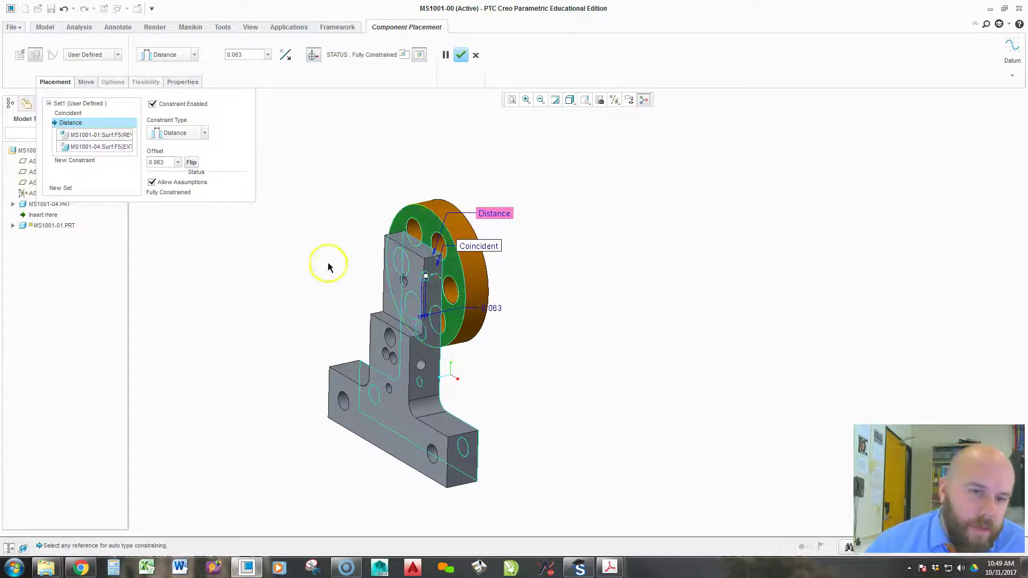
Turn off Allow Assumptions for the wheel's placement and display the datum planes.
{"action": "left_click", "coordinate": [153, 183]}
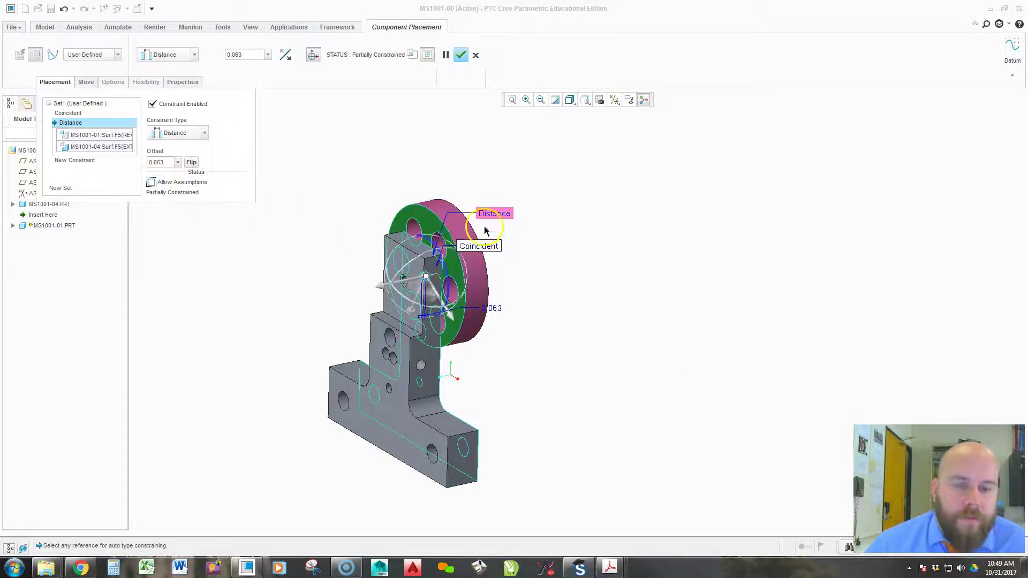
{"action": "middle_click_drag", "start_coordinate": [486, 229], "coordinate": [497, 278]}
{"action": "scroll", "coordinate": [514, 349], "scroll_direction": "up", "scroll_amount": 1}
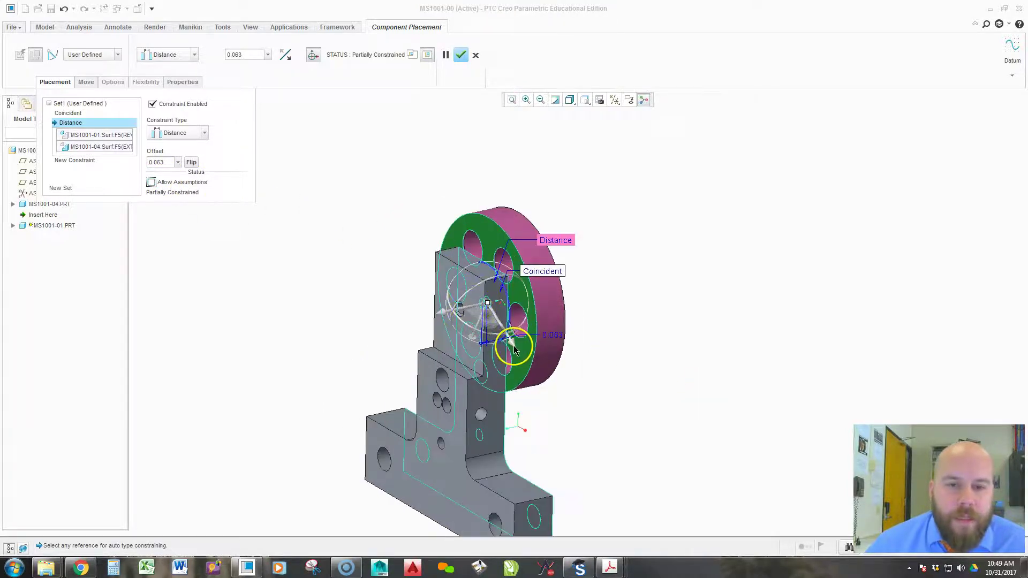
{"action": "left_click", "coordinate": [615, 100]}
{"action": "left_click", "coordinate": [648, 160]}
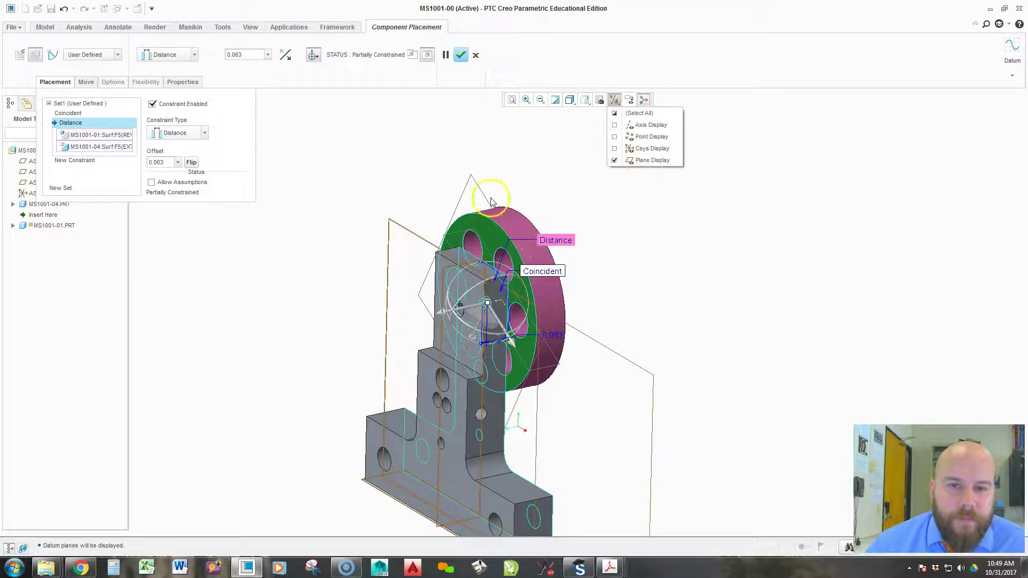
{"action": "middle_click_drag", "start_coordinate": [667, 246], "coordinate": [640, 251]}
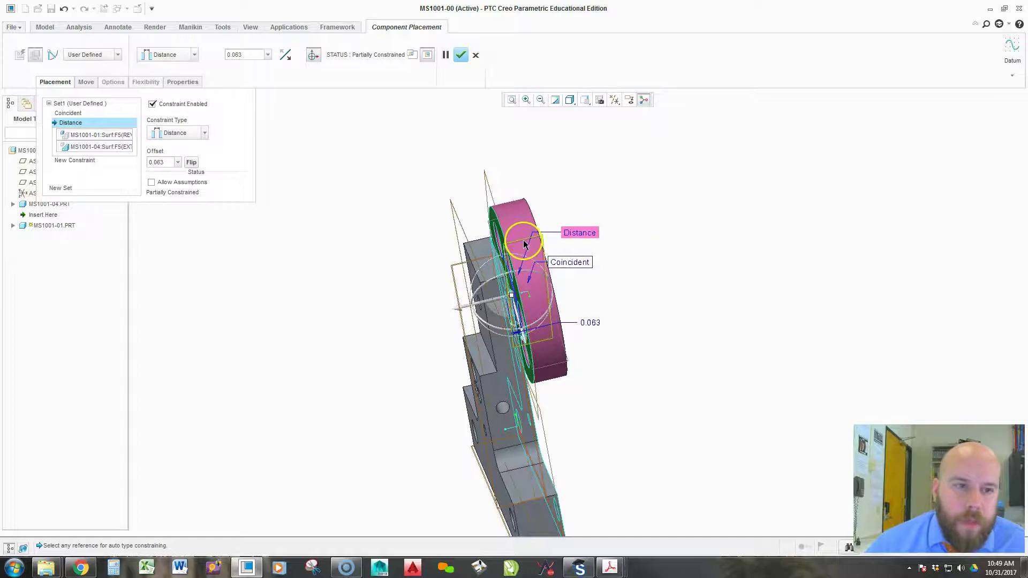
Add a third constraint making the wheel's TOP plane parallel to ASM_RIGHT, and accept the wheel's placement.
{"action": "left_click", "coordinate": [85, 160]}
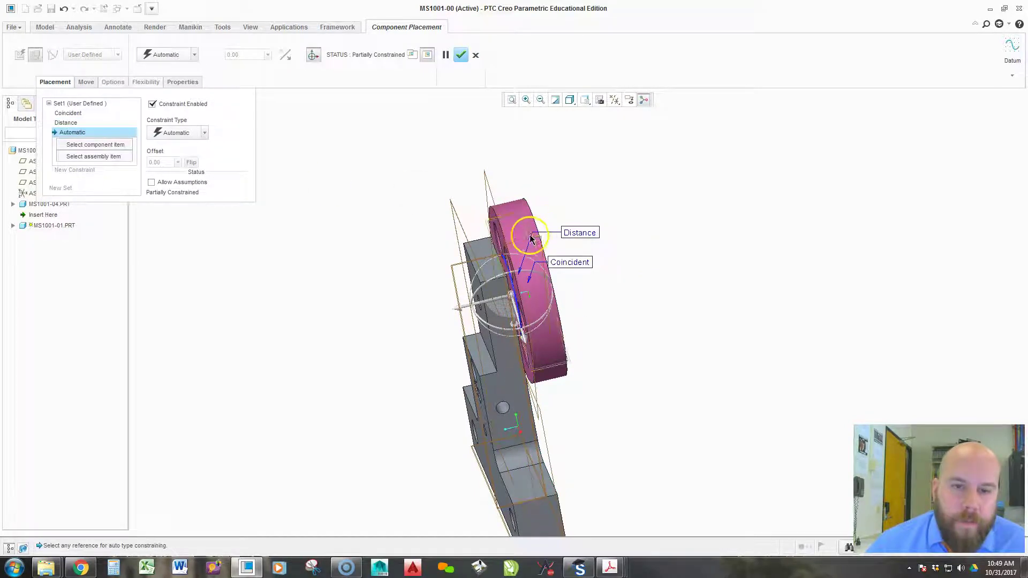
{"action": "left_click", "coordinate": [527, 236]}
{"action": "middle_click_drag", "start_coordinate": [722, 265], "coordinate": [776, 246]}
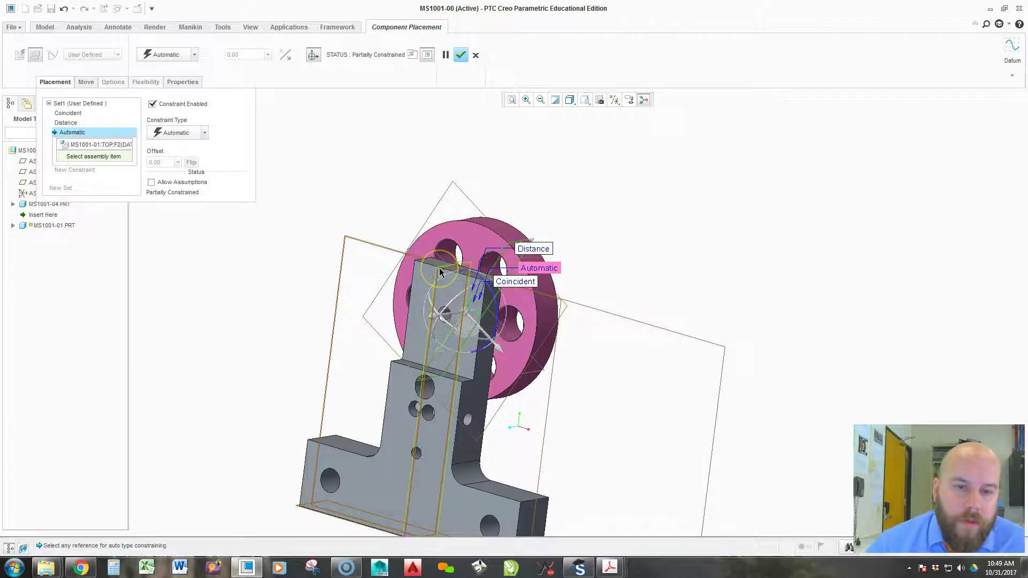
{"action": "left_click", "coordinate": [440, 273]}
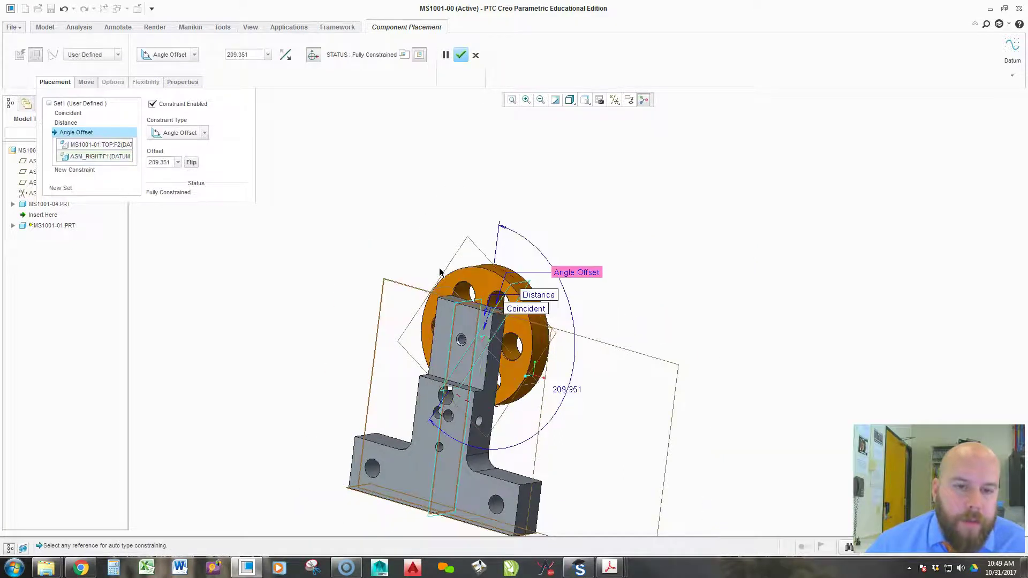
{"action": "left_click", "coordinate": [185, 140]}
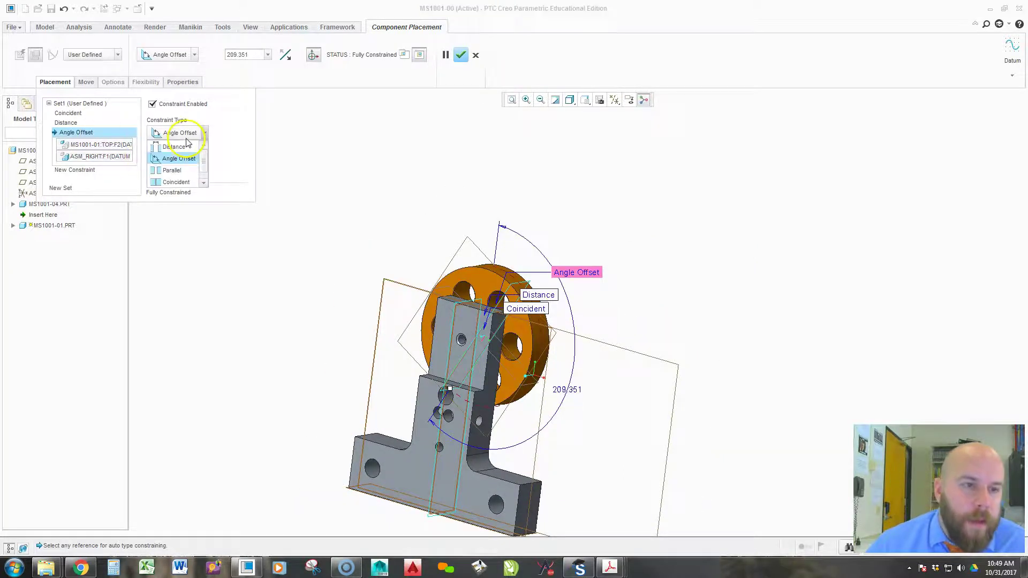
{"action": "left_click", "coordinate": [181, 176]}
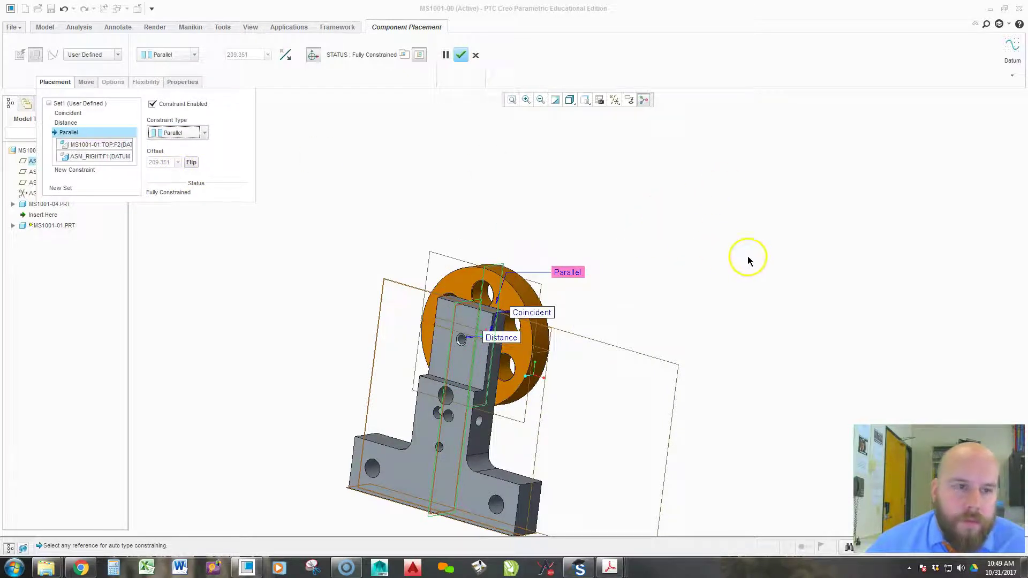
{"action": "middle_click_drag", "start_coordinate": [696, 293], "coordinate": [585, 327]}
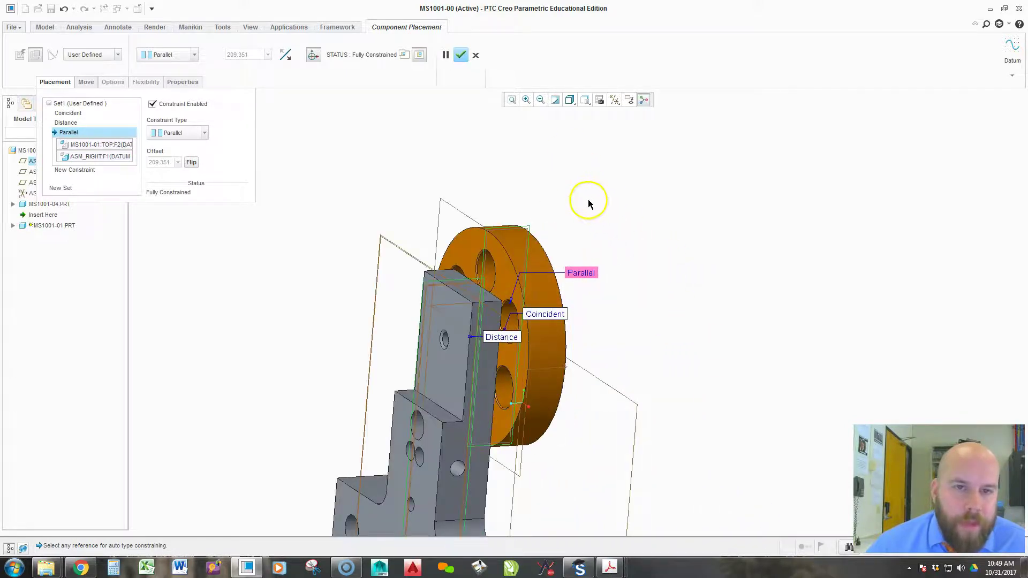
{"action": "middle_click", "coordinate": [686, 305]}
{"action": "scroll", "coordinate": [701, 316], "scroll_direction": "down", "scroll_amount": 3}
{"action": "mouse_move", "coordinate": [695, 321]}
{"action": "middle_mouse_down"}
{"action": "mouse_move", "coordinate": [729, 339]}
{"action": "mouse_move", "coordinate": [672, 332]}
{"action": "mouse_move", "coordinate": [713, 336]}
{"action": "mouse_move", "coordinate": [749, 321]}
{"action": "middle_mouse_up"}
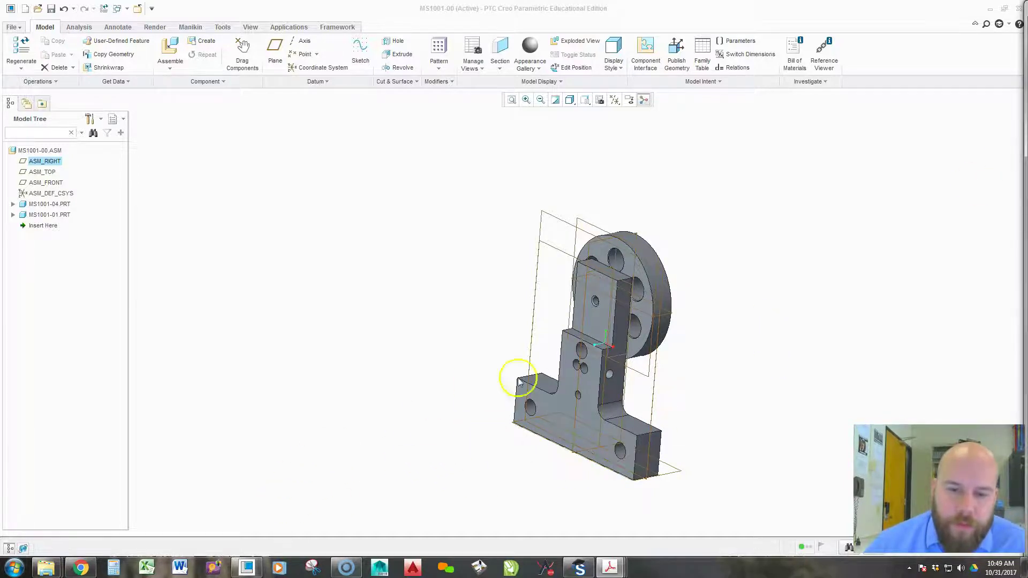
Assemble the part ms1001-03.prt into the assembly.
{"action": "middle_click", "coordinate": [427, 293]}
{"action": "middle_click_drag", "start_coordinate": [427, 293], "coordinate": [271, 154]}
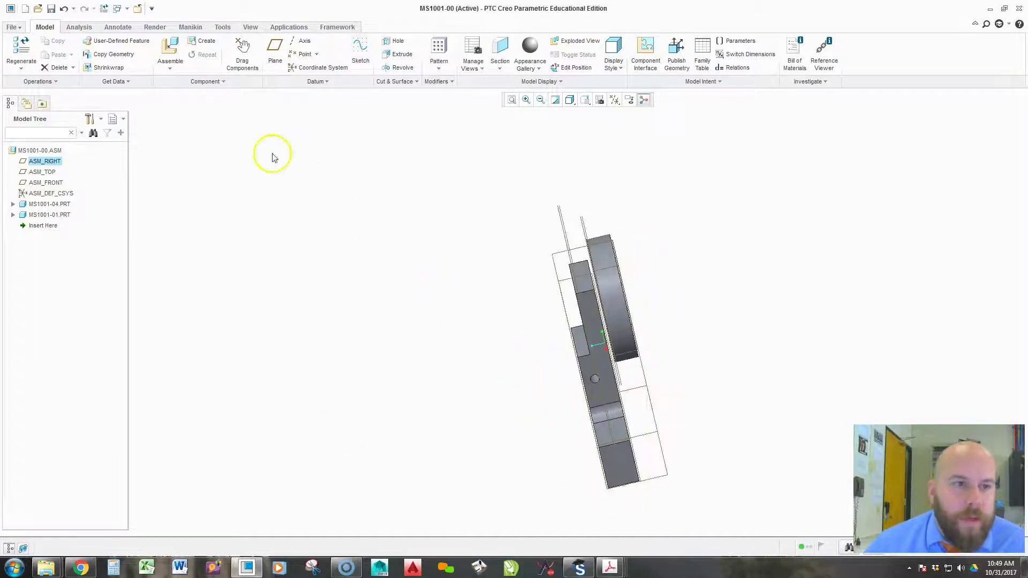
{"action": "left_click", "coordinate": [170, 51]}
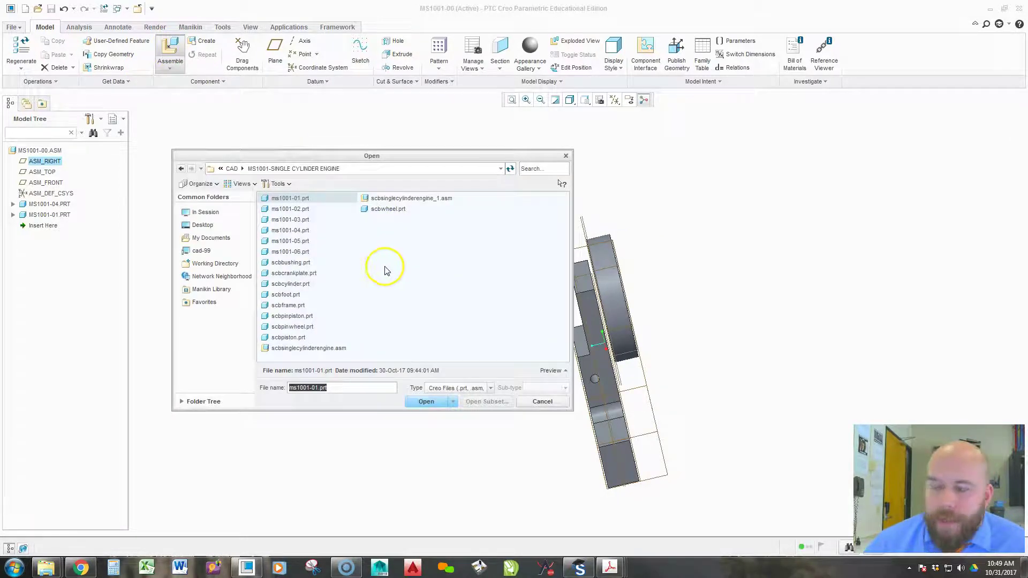
{"action": "left_click", "coordinate": [306, 220]}
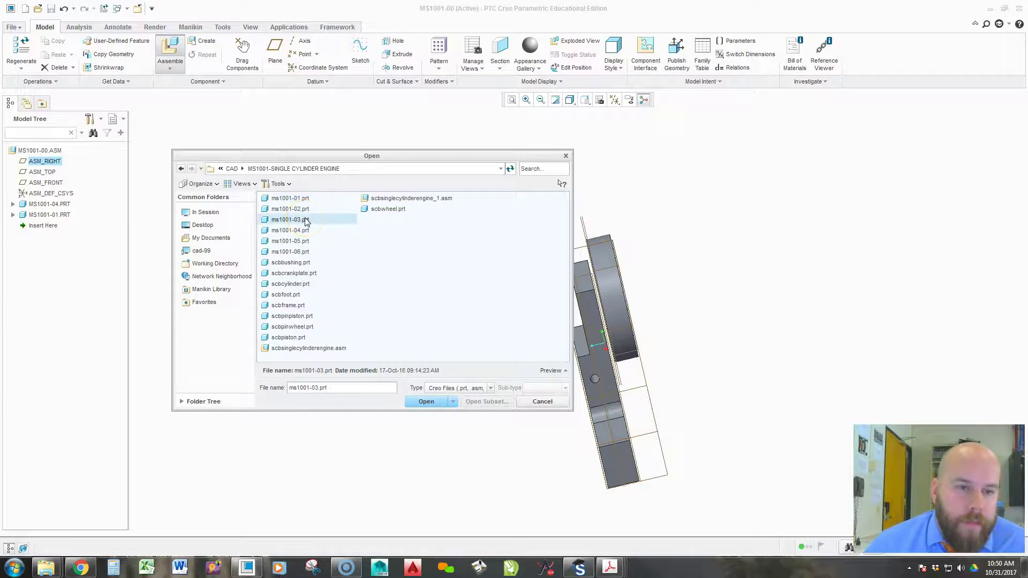
{"action": "double_click", "coordinate": [305, 220]}
{"action": "middle_click_drag", "start_coordinate": [473, 314], "coordinate": [684, 367]}
{"action": "scroll", "coordinate": [664, 363], "scroll_direction": "up", "scroll_amount": 3}
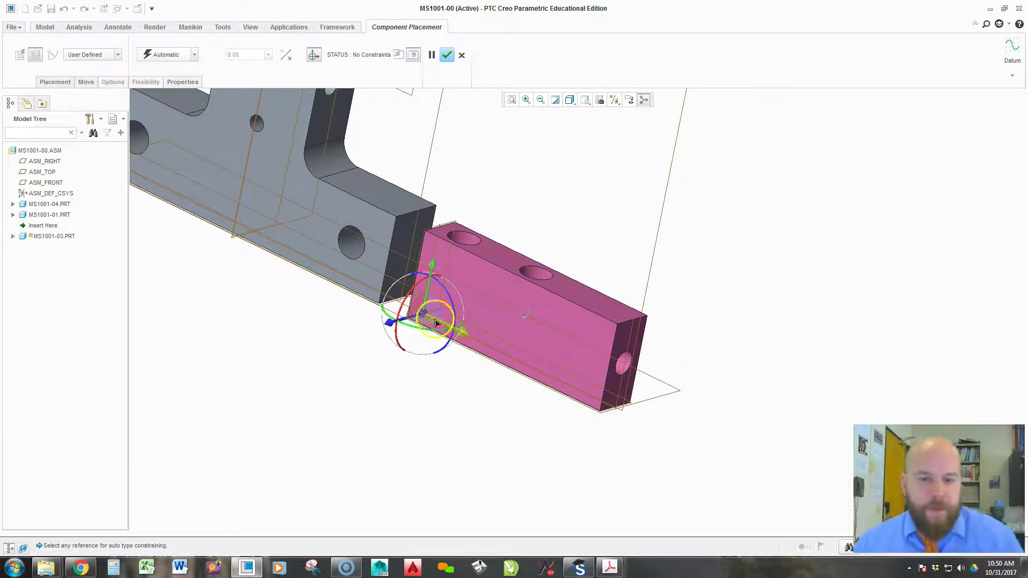
Make the end hole of MS1001-03 coincident with the nearby hole in the foot of MS1001-04, and hide the datum planes.
{"action": "left_click", "coordinate": [621, 369]}
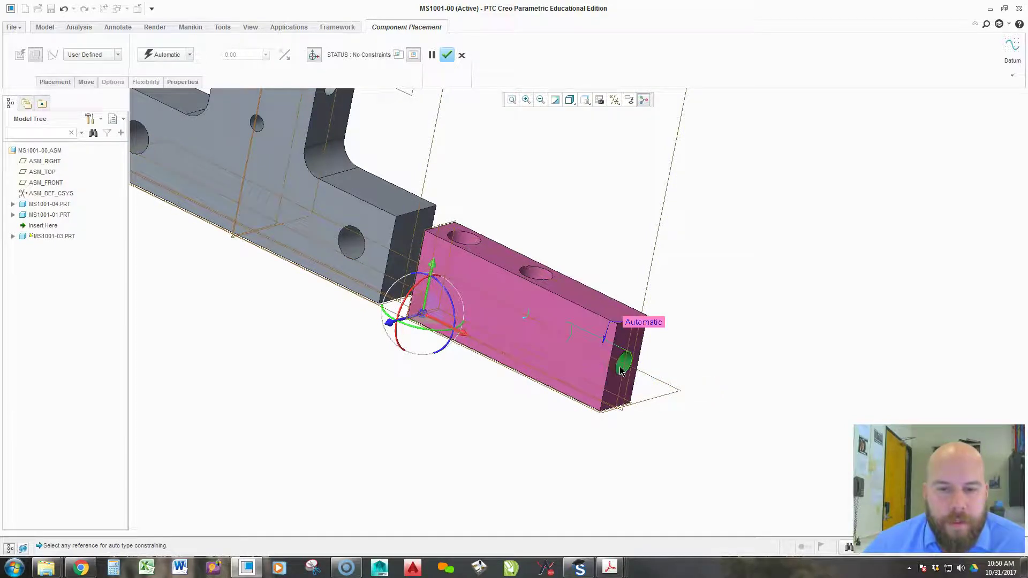
{"action": "left_click", "coordinate": [351, 247]}
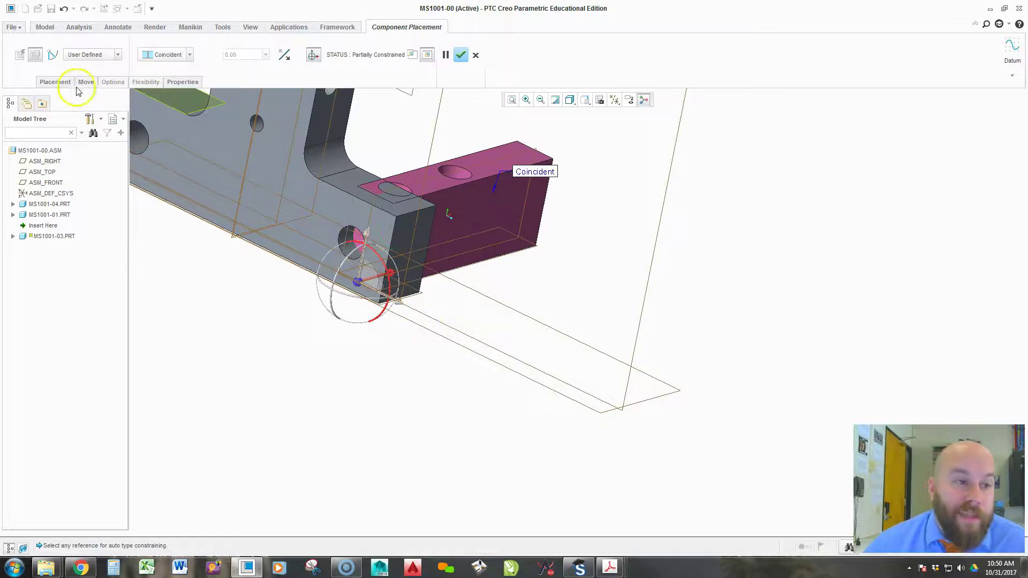
{"action": "left_click", "coordinate": [55, 82]}
{"action": "middle_click_drag", "start_coordinate": [303, 176], "coordinate": [571, 257]}
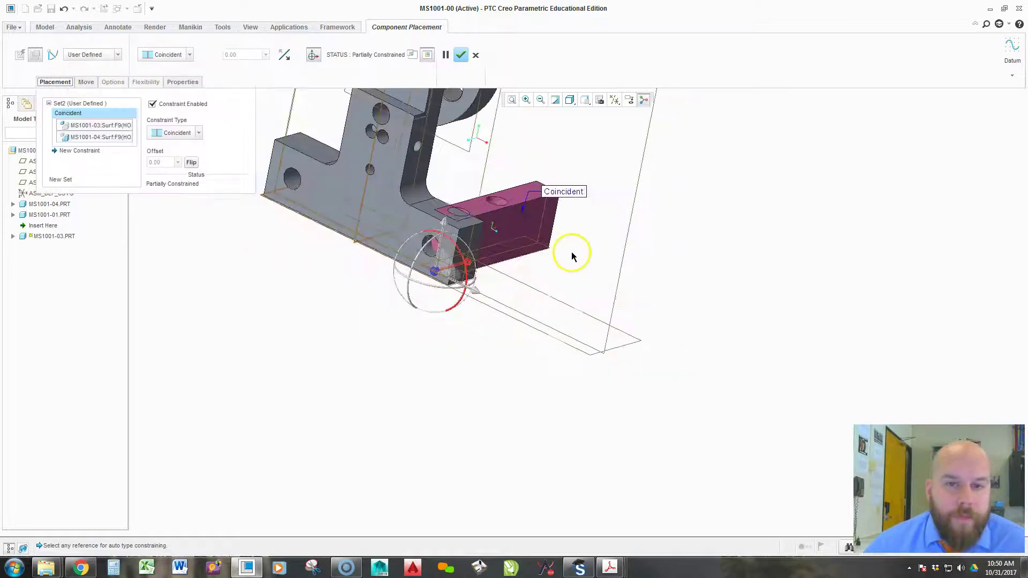
{"action": "middle_click_drag", "start_coordinate": [667, 306], "coordinate": [705, 267]}
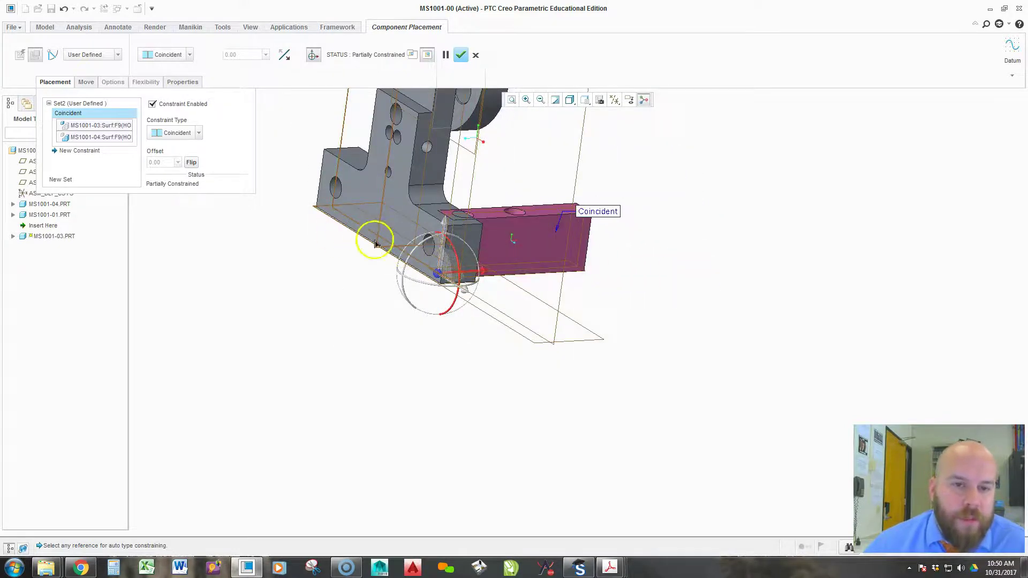
{"action": "scroll", "coordinate": [482, 172], "scroll_direction": "up", "scroll_amount": 2}
{"action": "left_click", "coordinate": [618, 100]}
{"action": "left_click", "coordinate": [638, 163]}
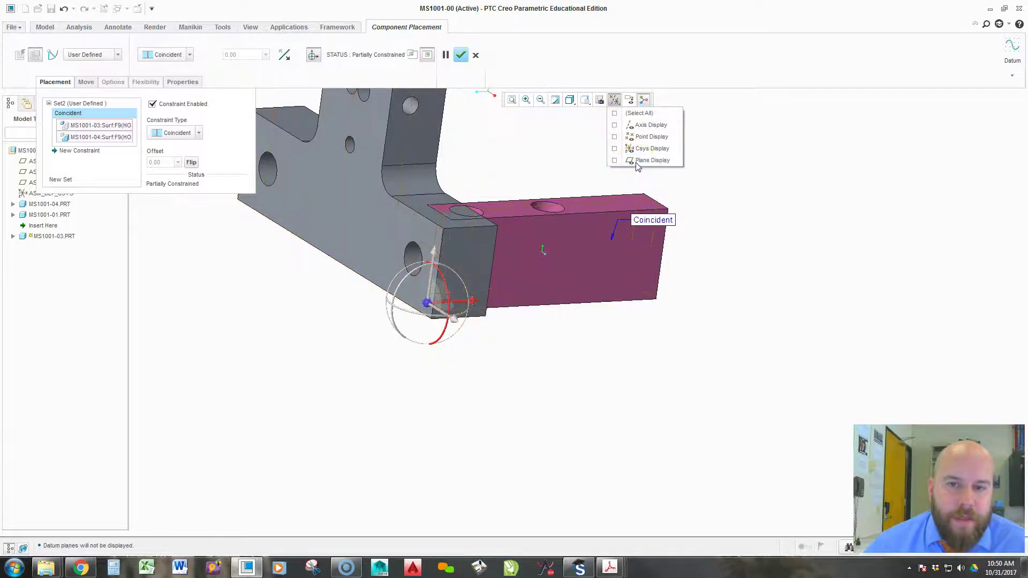
Add a Distance constraint between the holed end face of MS1001-03 and the front face of MS1001-04.
{"action": "middle_click_drag", "start_coordinate": [734, 339], "coordinate": [647, 436]}
{"action": "scroll", "coordinate": [658, 336], "scroll_direction": "up", "scroll_amount": 2}
{"action": "middle_click_drag", "start_coordinate": [585, 321], "coordinate": [506, 323]}
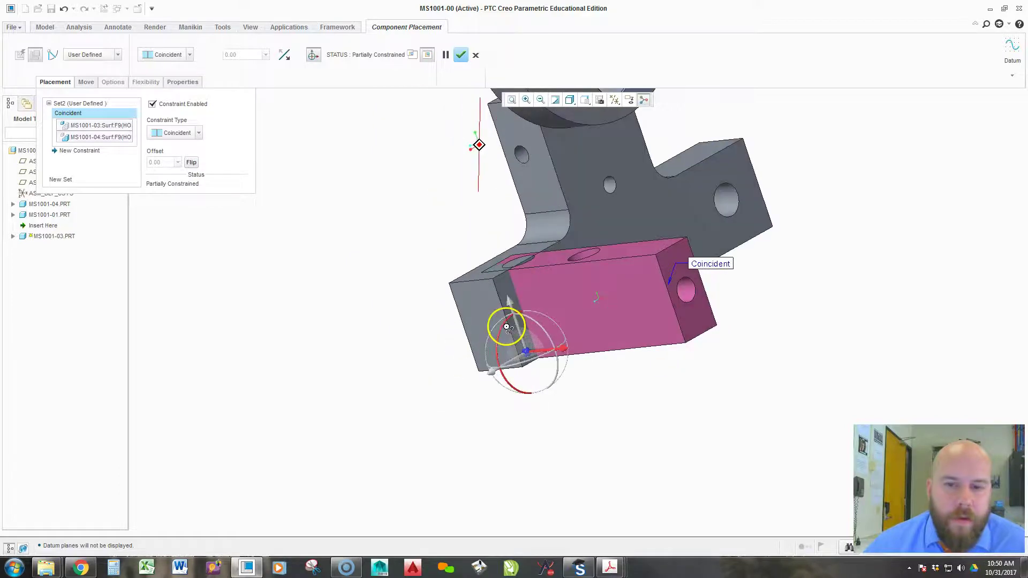
{"action": "left_click", "coordinate": [701, 324]}
{"action": "middle_click_drag", "start_coordinate": [638, 386], "coordinate": [264, 278]}
{"action": "left_click", "coordinate": [328, 301]}
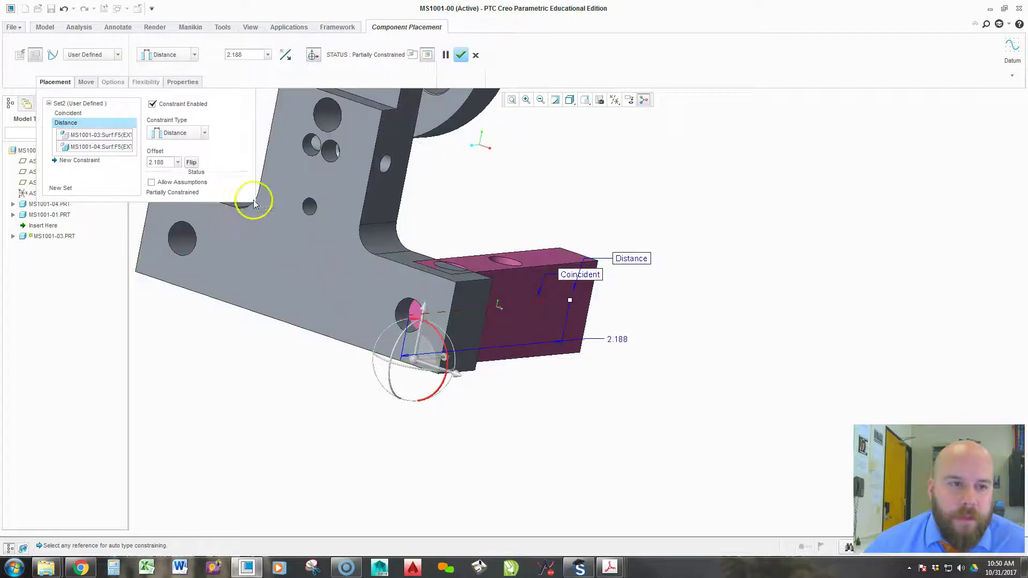
Set the distance offset between MS1001-03 and MS1001-04 to 0.
{"action": "middle_click_drag", "start_coordinate": [586, 373], "coordinate": [524, 367]}
{"action": "middle_click_drag", "start_coordinate": [706, 384], "coordinate": [727, 390]}
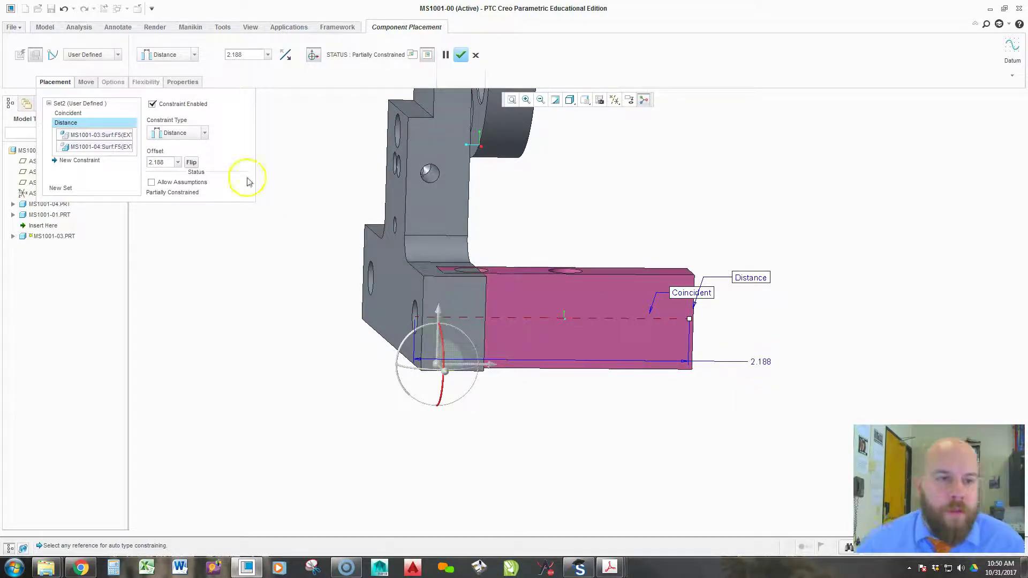
{"action": "left_click", "coordinate": [203, 134]}
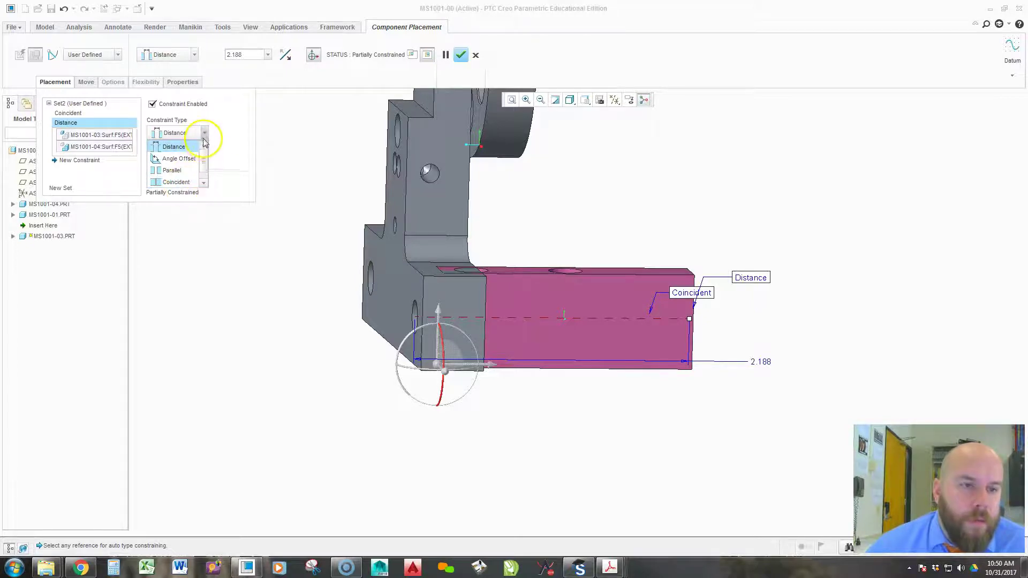
{"action": "left_click", "coordinate": [203, 142]}
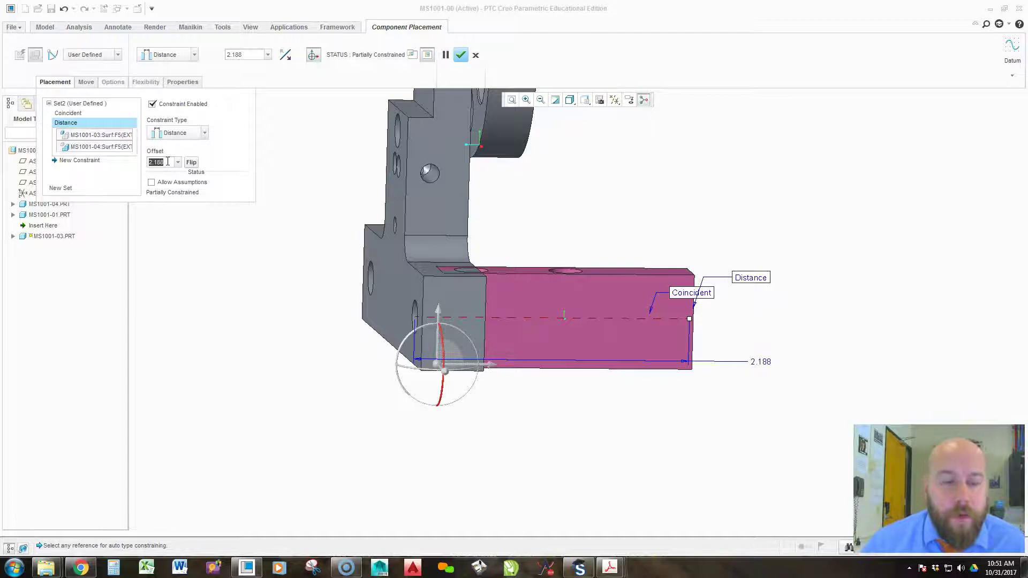
{"action": "type", "text": "0"}
{"action": "key", "text": "Return"}
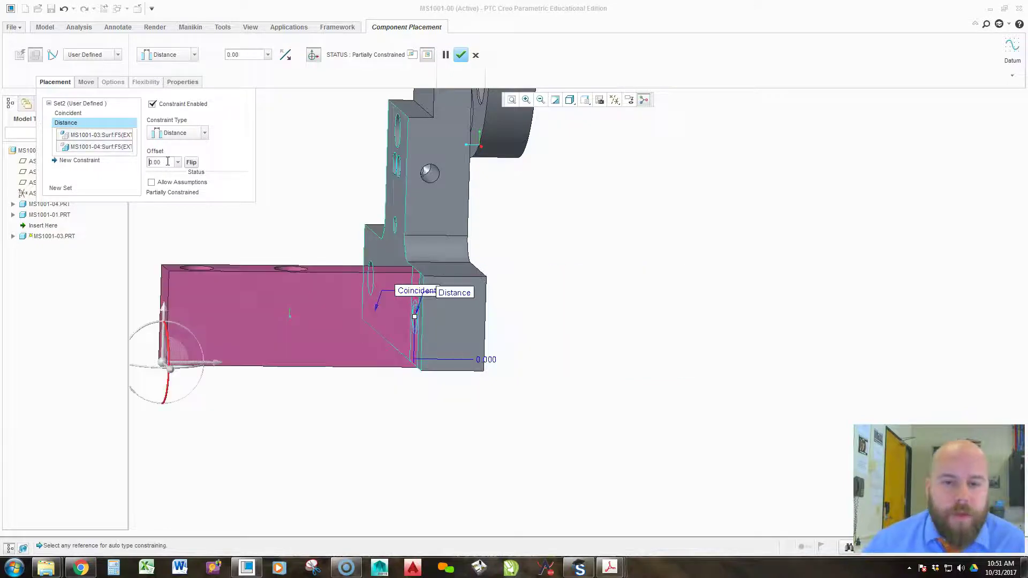
{"action": "middle_click_drag", "start_coordinate": [538, 294], "coordinate": [494, 329]}
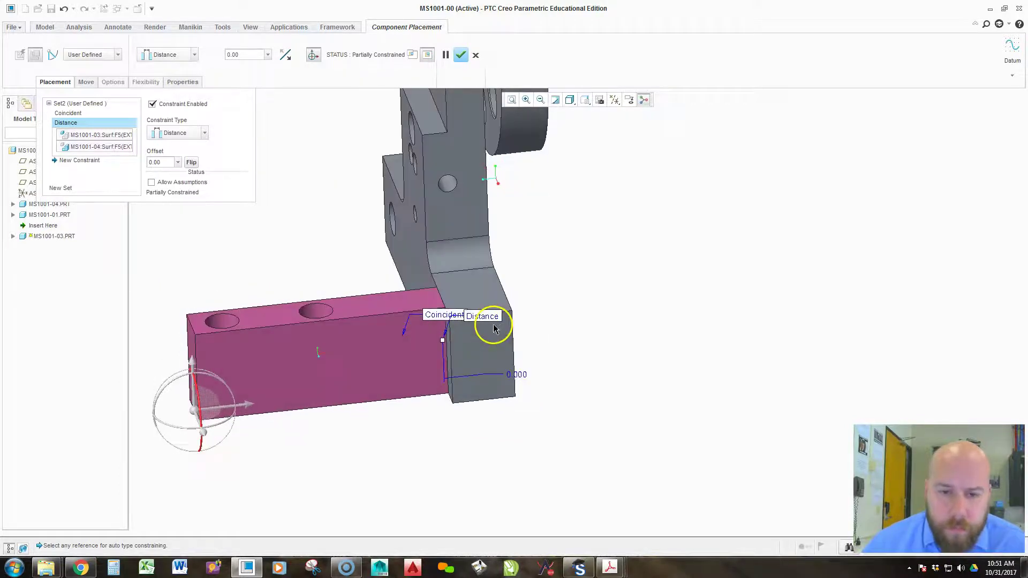
{"action": "middle_click_drag", "start_coordinate": [535, 410], "coordinate": [506, 399]}
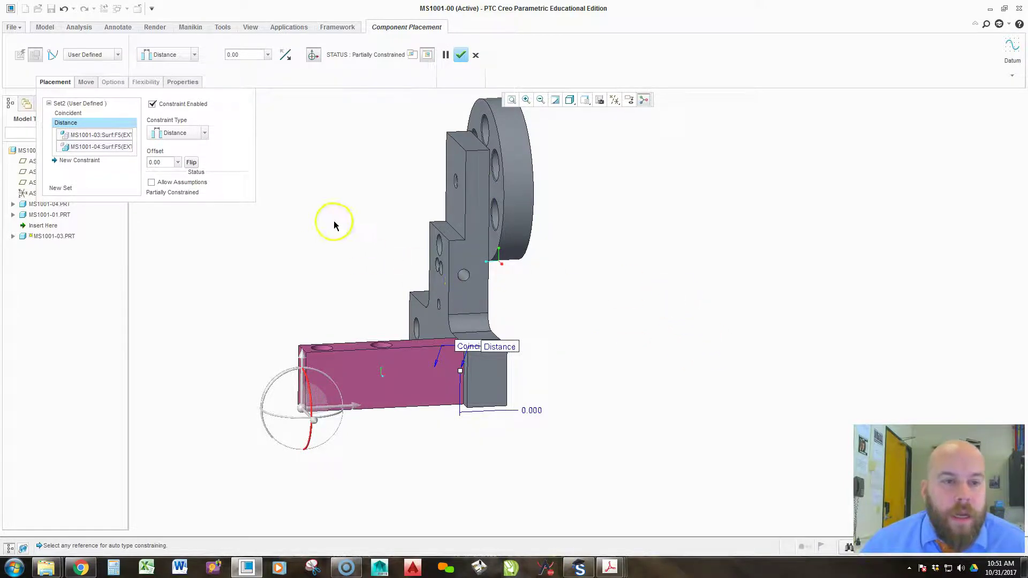
Change the Distance constraint between the end face of MS1001-03 and the front face of MS1001-04 to Coincident.
{"action": "middle_click_drag", "start_coordinate": [505, 349], "coordinate": [532, 395]}
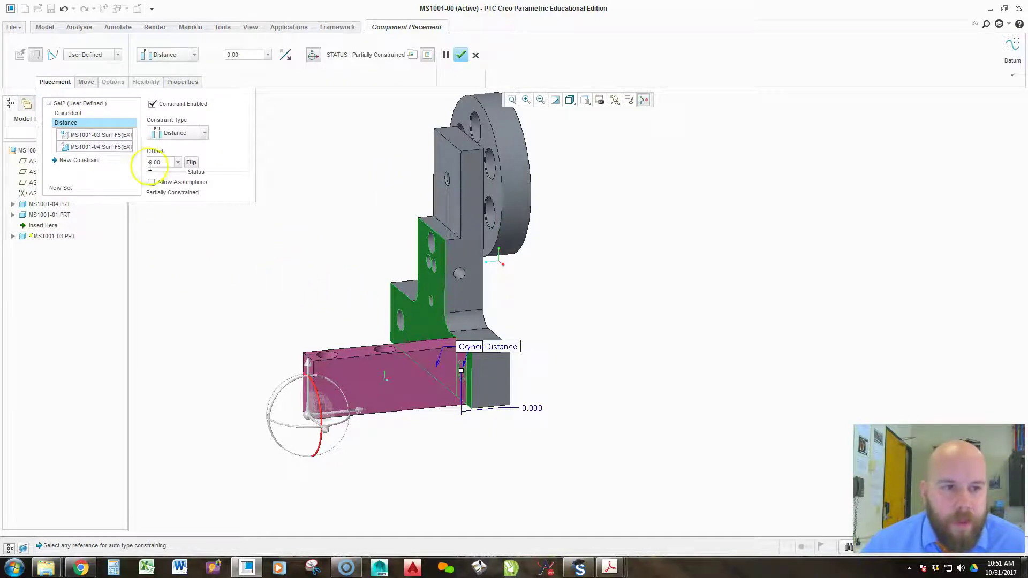
{"action": "left_click", "coordinate": [205, 133]}
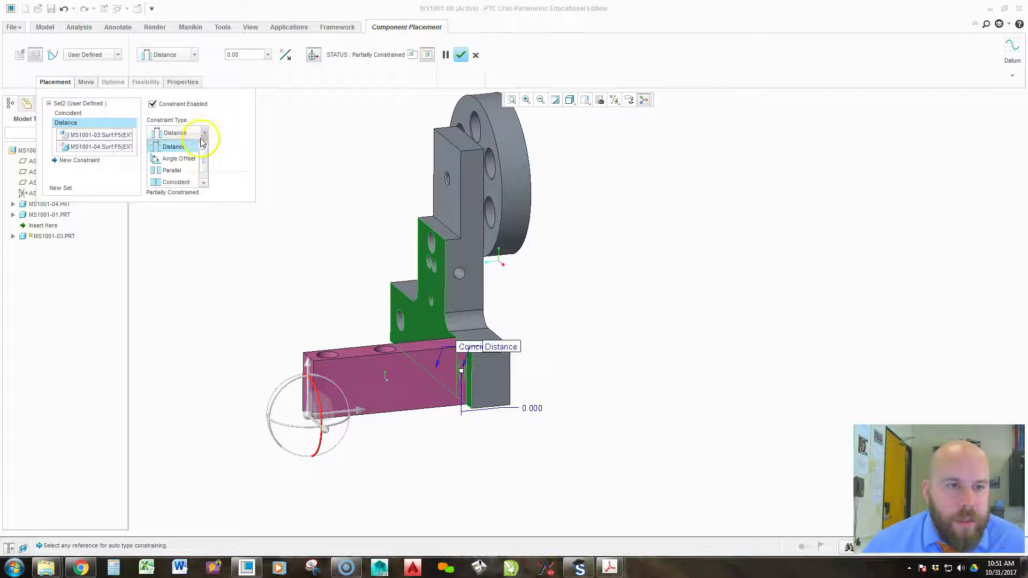
{"action": "left_click", "coordinate": [185, 178]}
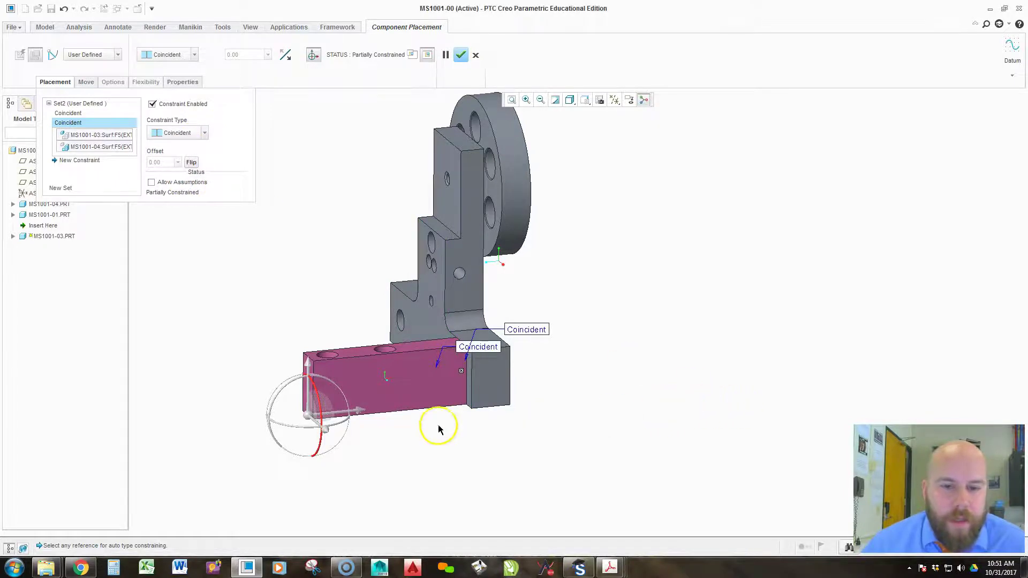
{"action": "scroll", "coordinate": [452, 425], "scroll_direction": "down", "scroll_amount": 6}
{"action": "scroll", "coordinate": [463, 300], "scroll_direction": "up", "scroll_amount": 3}
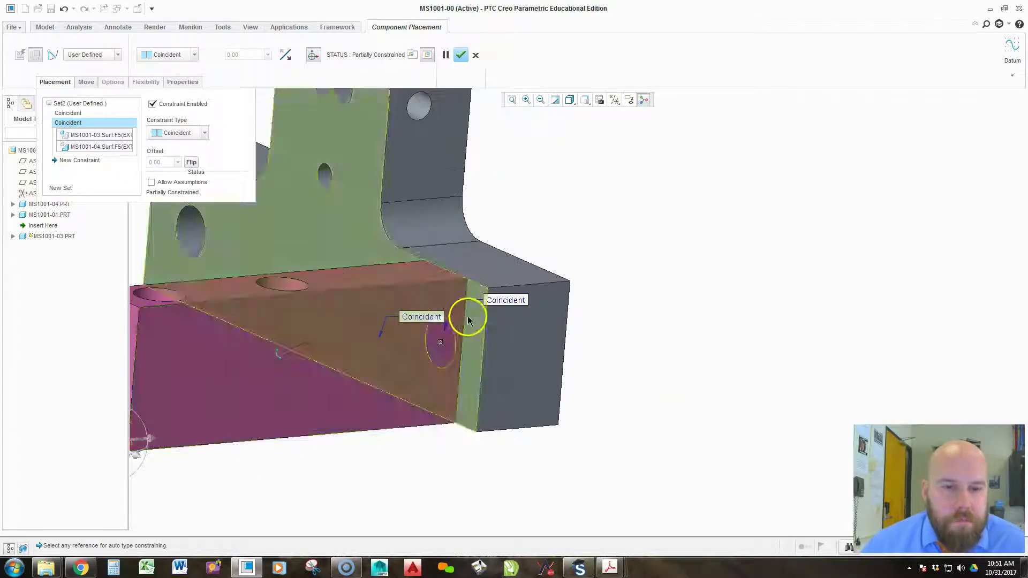
{"action": "scroll", "coordinate": [674, 423], "scroll_direction": "up", "scroll_amount": 2}
{"action": "middle_click_drag", "start_coordinate": [673, 419], "coordinate": [605, 437]}
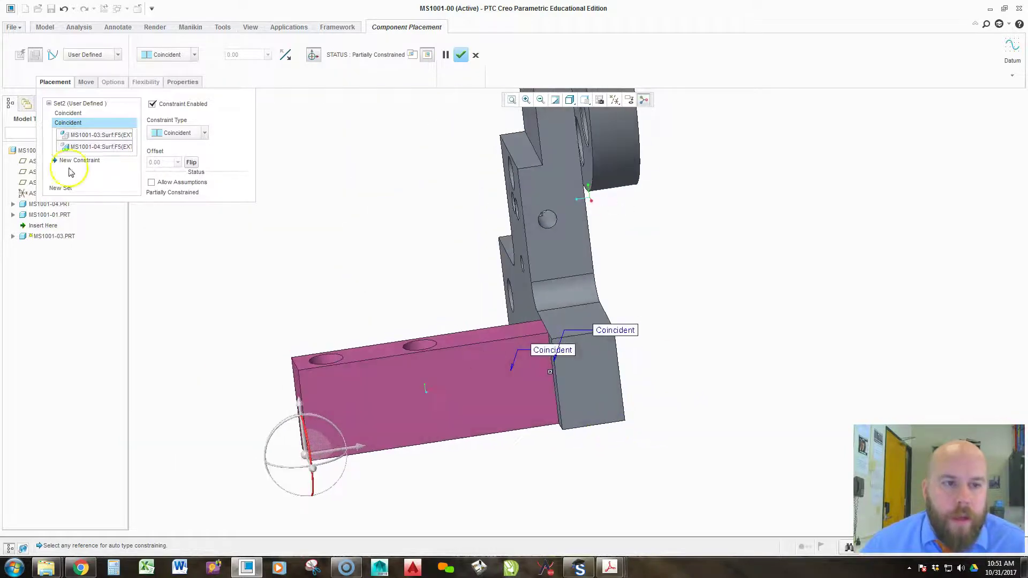
Try Allow Assumptions on the MS1001-03 placement, swing the part about its hole, and turn the option back off.
{"action": "left_click", "coordinate": [152, 182]}
{"action": "middle_click_drag", "start_coordinate": [720, 322], "coordinate": [705, 300]}
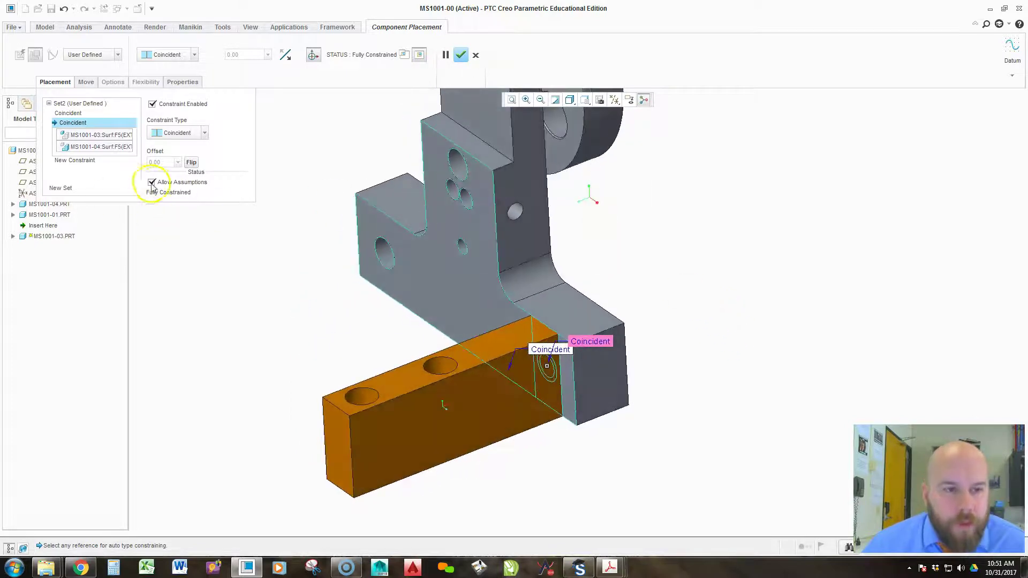
{"action": "left_click_drag", "start_coordinate": [482, 361], "coordinate": [374, 211], "text": "ctrl+alt"}
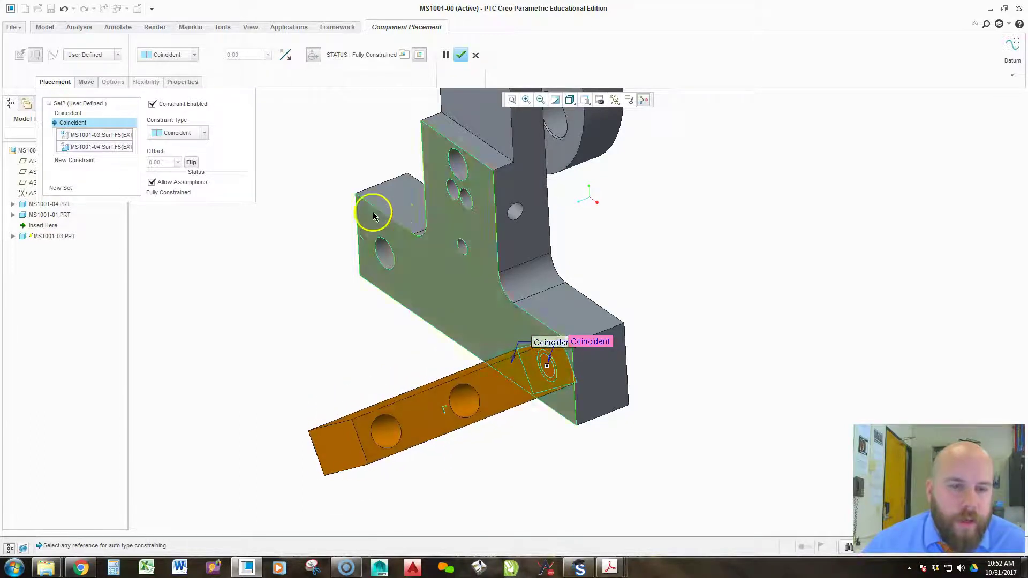
{"action": "left_click", "coordinate": [153, 183]}
Add a Parallel constraint between the bottom face of MS1001-03 and the top face of the MS1001-04 foot, and accept the placement.
{"action": "left_click", "coordinate": [99, 163]}
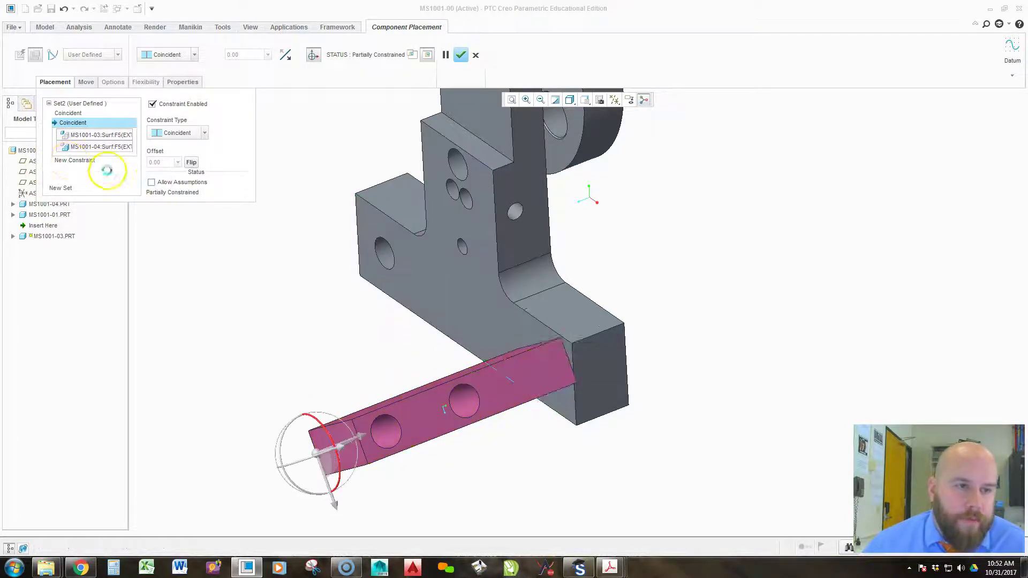
{"action": "left_click", "coordinate": [529, 378]}
{"action": "left_click", "coordinate": [564, 314]}
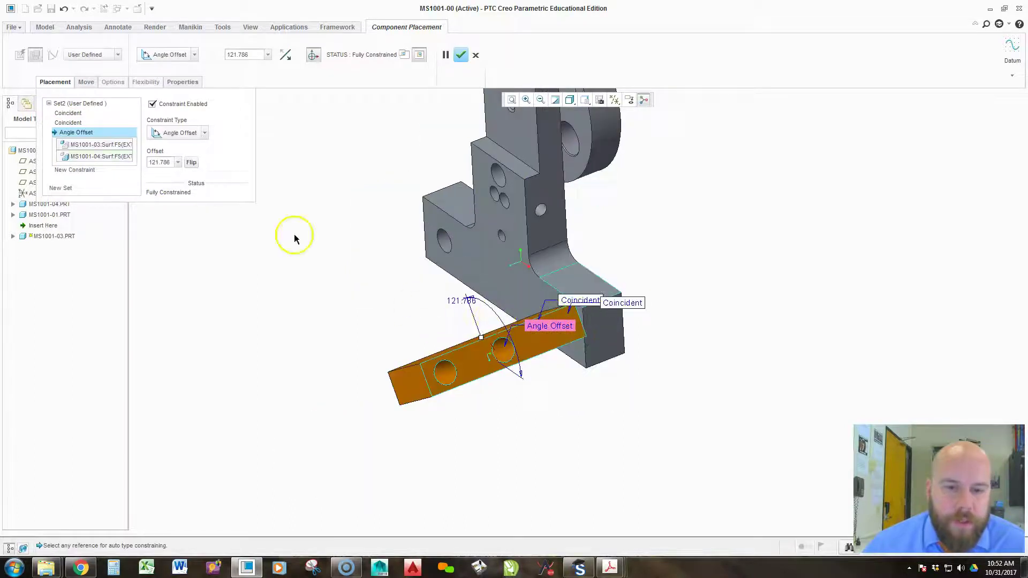
{"action": "left_click", "coordinate": [181, 133]}
{"action": "left_click", "coordinate": [182, 170]}
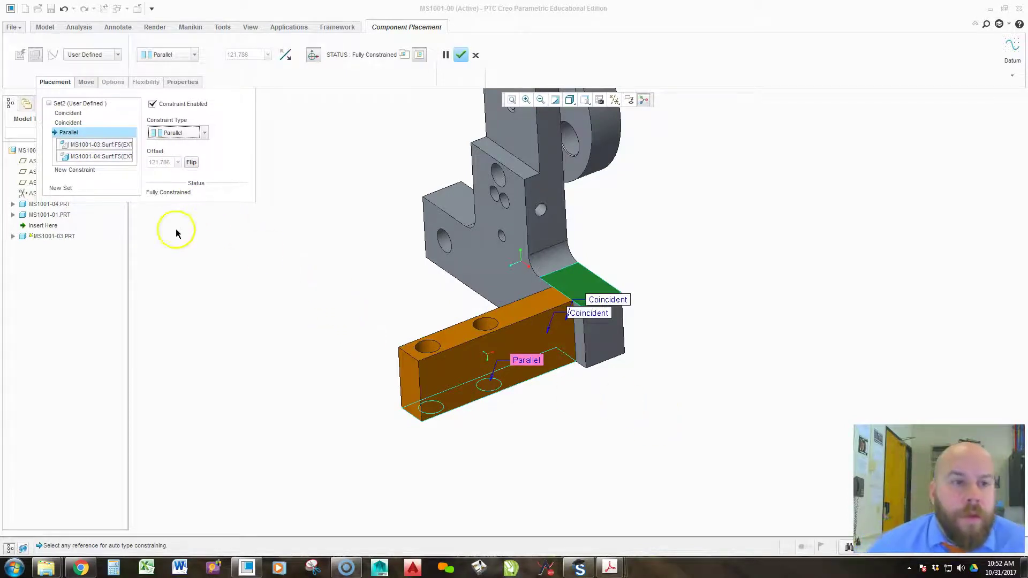
{"action": "middle_click", "coordinate": [365, 289]}
Expand the features of MS1001-04 and highlight Pattern 1 of Hole 1 on the model.
{"action": "middle_click_drag", "start_coordinate": [514, 291], "coordinate": [479, 390]}
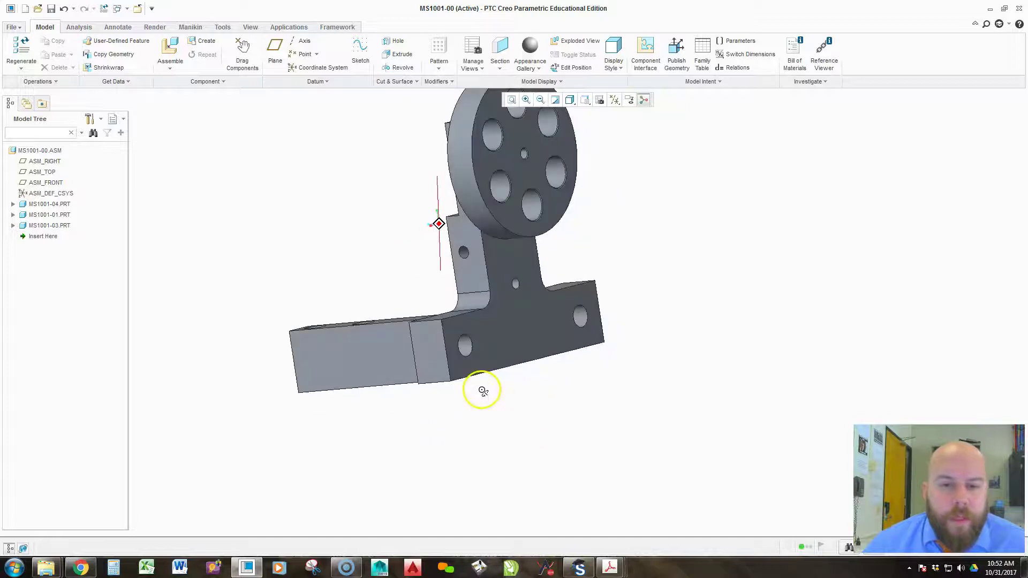
{"action": "left_click", "coordinate": [534, 333]}
{"action": "right_click", "coordinate": [534, 333]}
{"action": "left_click", "coordinate": [594, 431]}
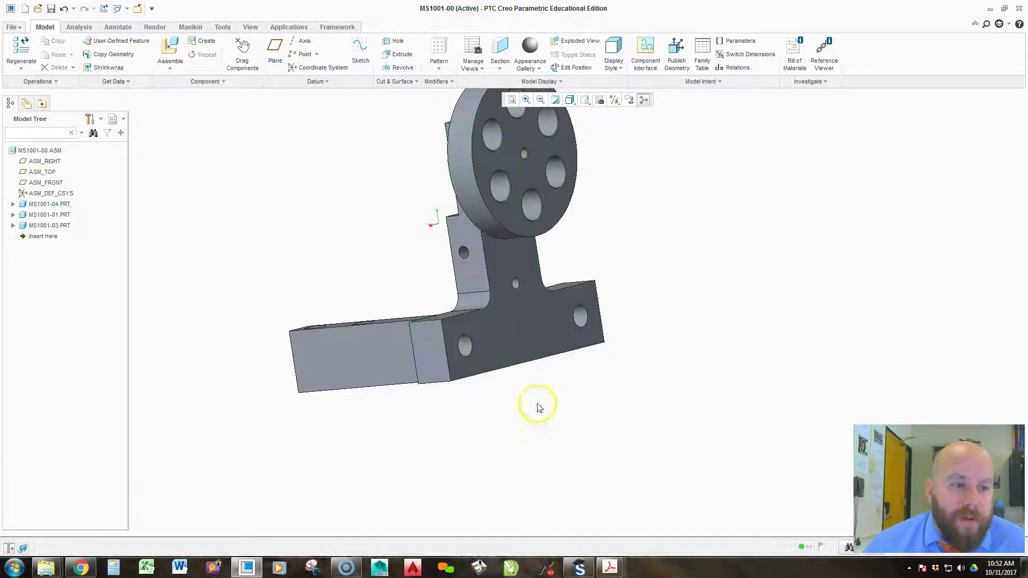
{"action": "left_click", "coordinate": [13, 204]}
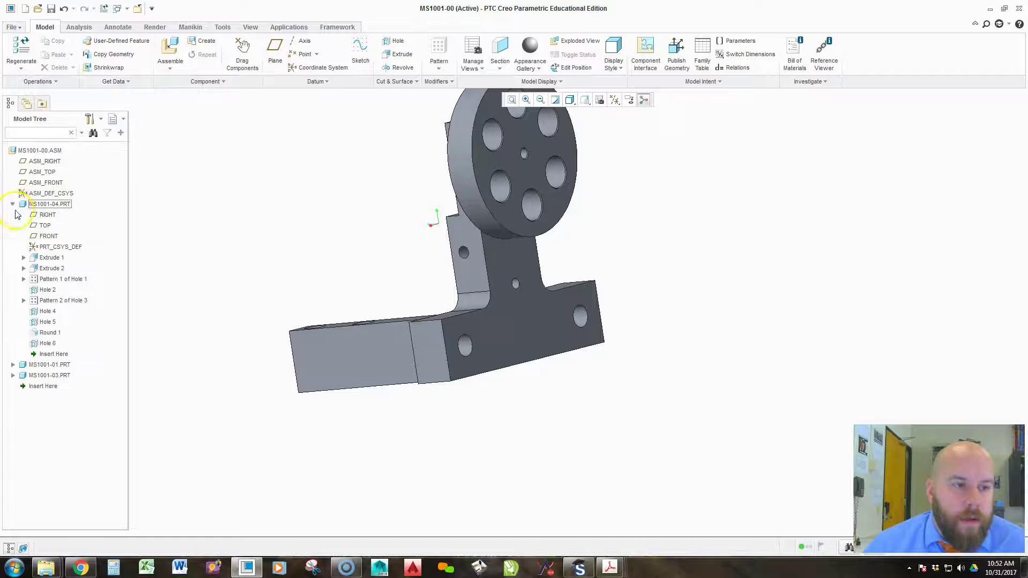
{"action": "left_click", "coordinate": [70, 280]}
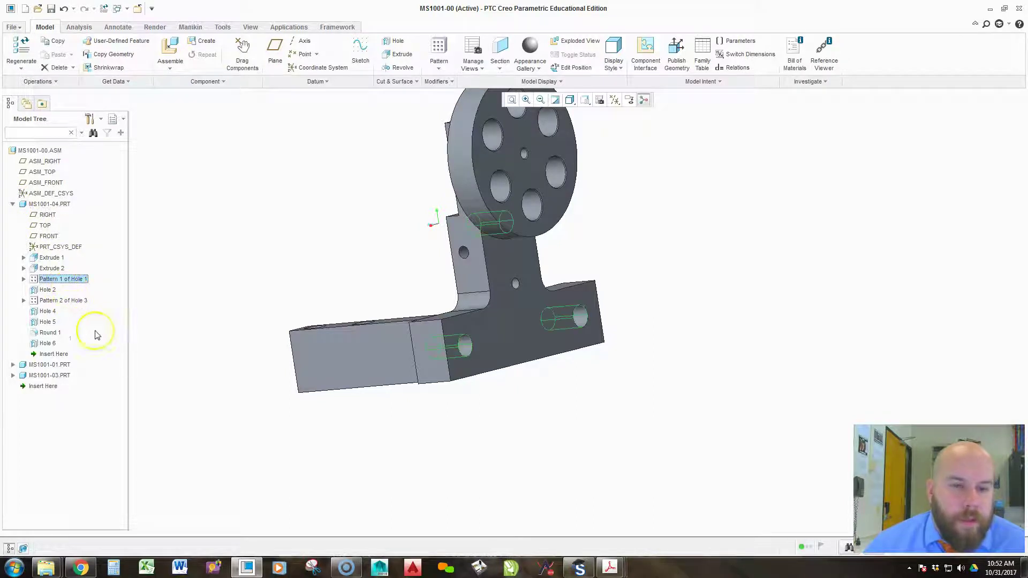
Examine how MS1001-03 relates to the patterned holes in the foot and upright of MS1001-04.
{"action": "middle_click_drag", "start_coordinate": [450, 211], "coordinate": [462, 334]}
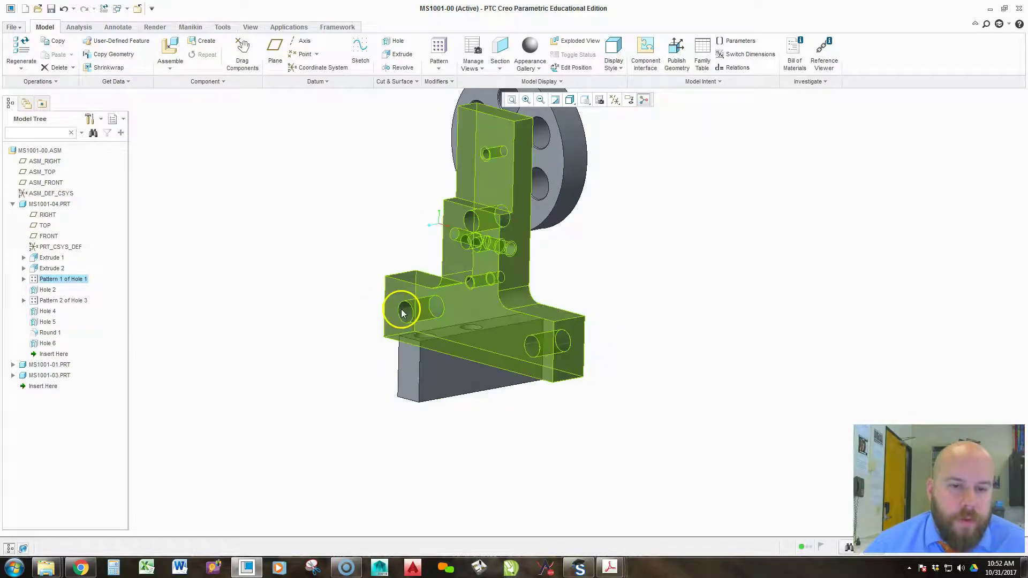
{"action": "left_click", "coordinate": [441, 354]}
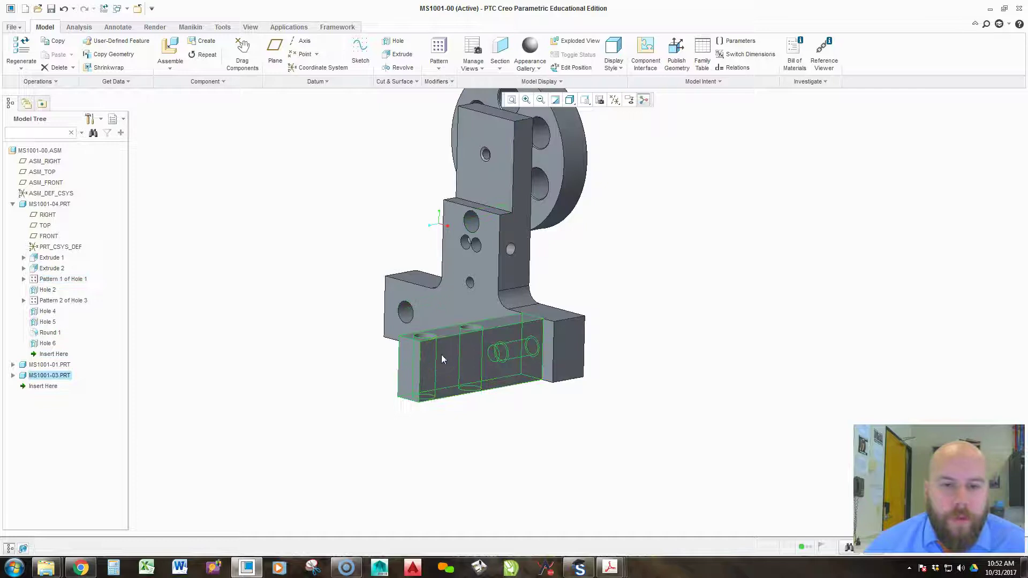
{"action": "left_click", "coordinate": [478, 219]}
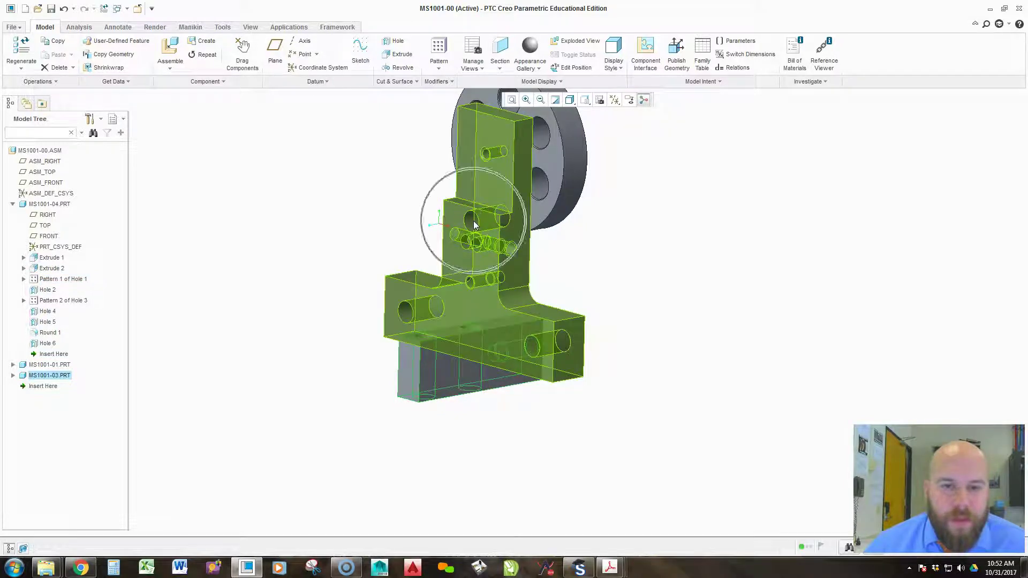
{"action": "left_click", "coordinate": [461, 368]}
{"action": "left_click", "coordinate": [502, 364]}
{"action": "left_click", "coordinate": [472, 217]}
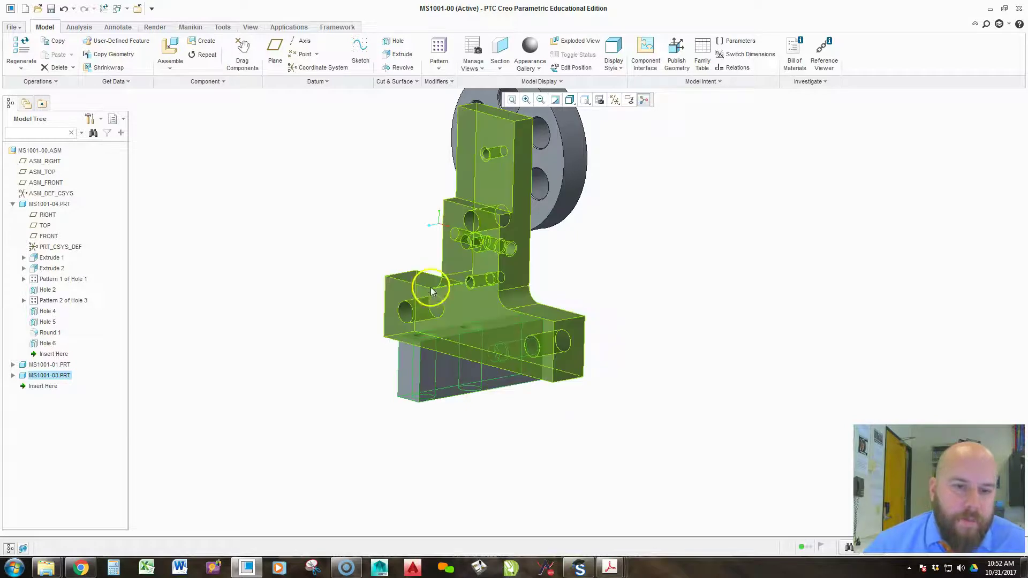
{"action": "left_click", "coordinate": [527, 355]}
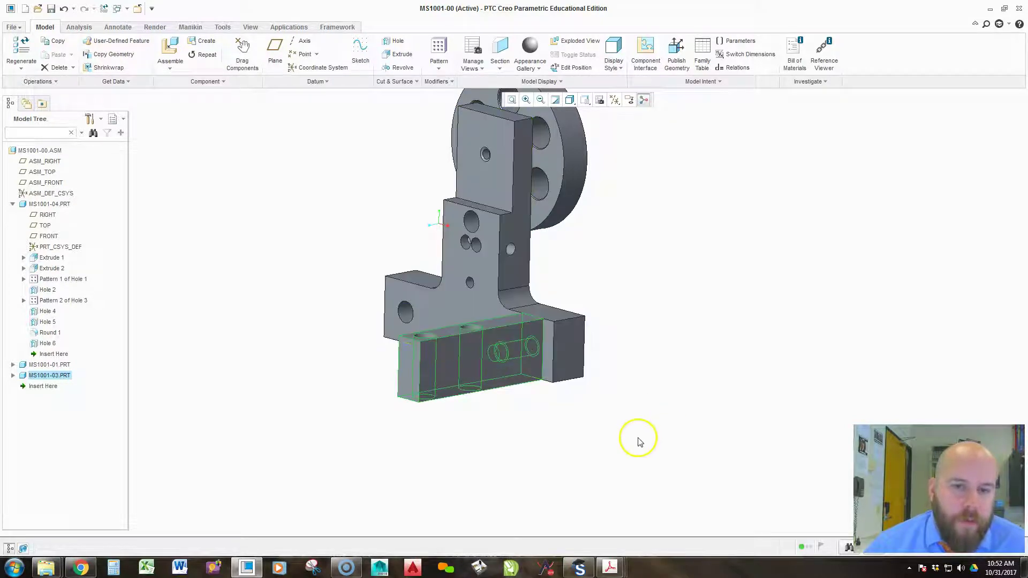
{"action": "left_click", "coordinate": [314, 447]}
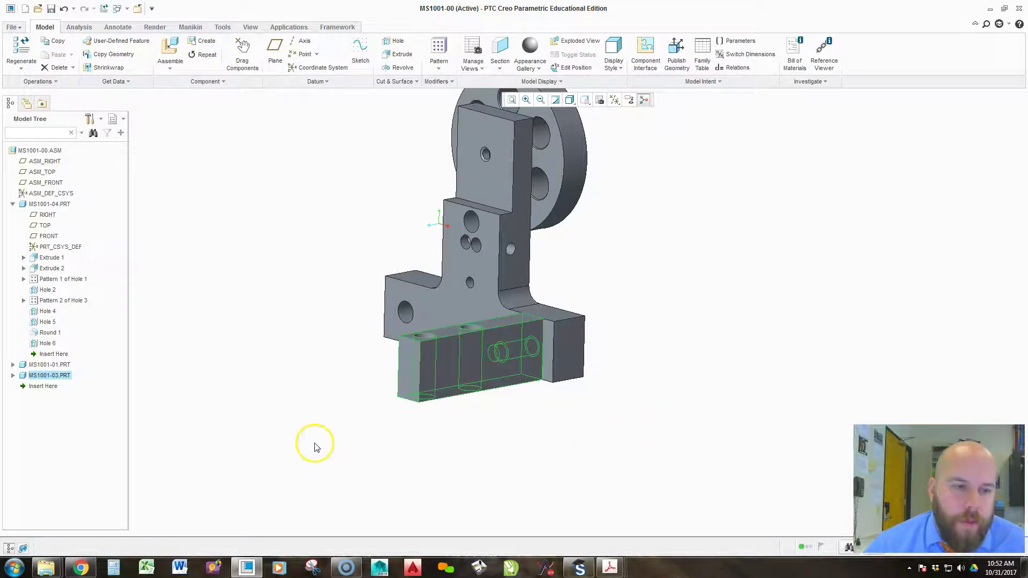
Pattern MS1001-03 as a Reference pattern that follows the hole pattern of MS1001-04.
{"action": "right_click", "coordinate": [60, 381]}
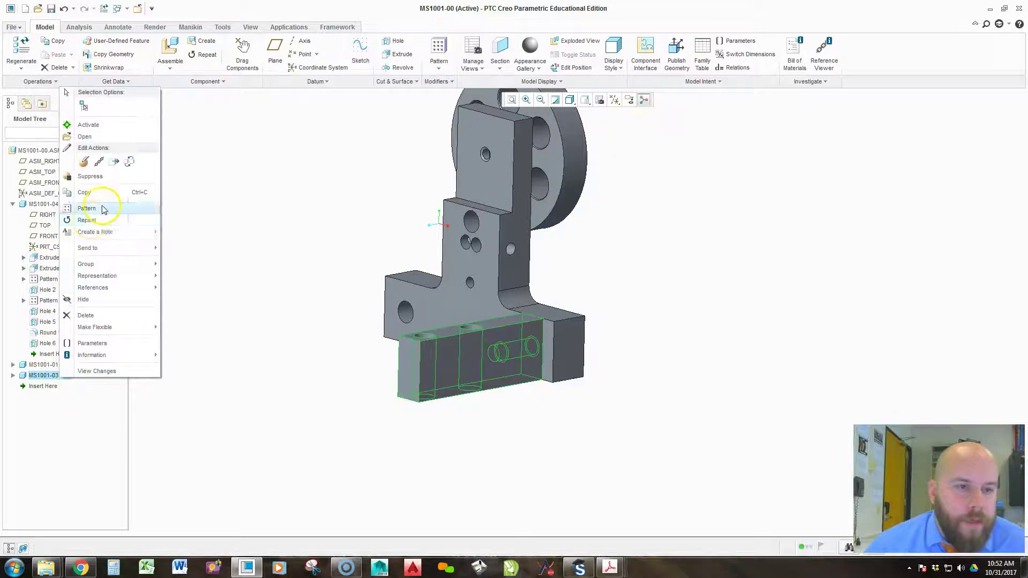
{"action": "left_click", "coordinate": [512, 316]}
{"action": "middle_click_drag", "start_coordinate": [514, 421], "coordinate": [536, 422]}
{"action": "middle_click", "coordinate": [534, 422]}
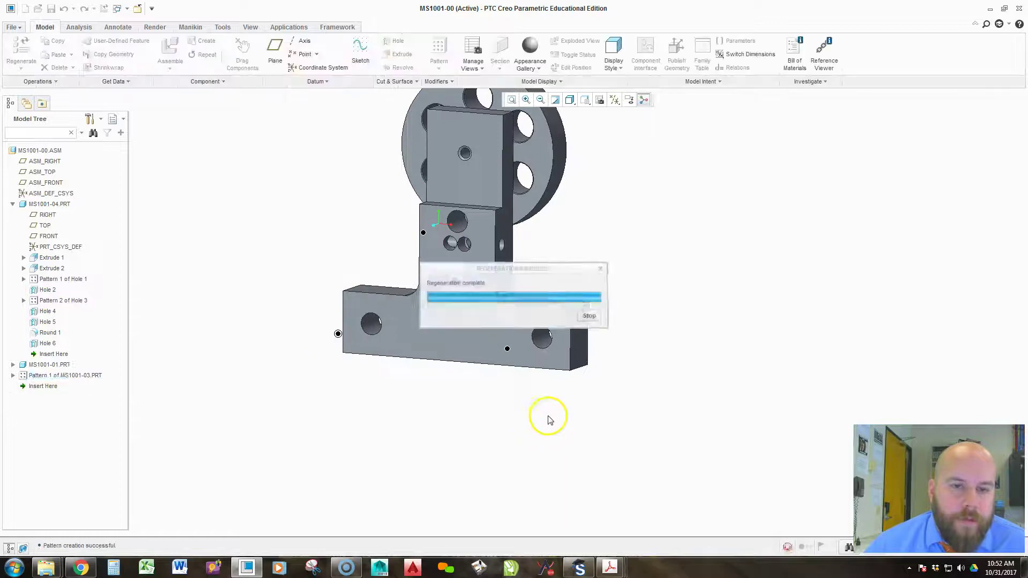
{"action": "middle_click_drag", "start_coordinate": [676, 452], "coordinate": [375, 373]}
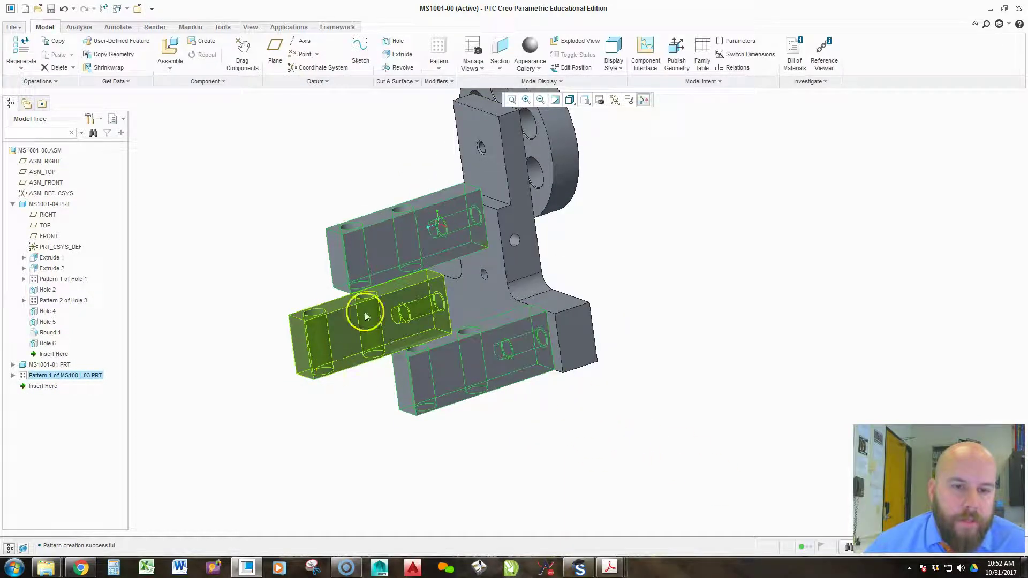
Redefine the MS1001-03 pattern to exclude the instance at the upper hole, keeping only the two at the foot holes.
{"action": "right_click", "coordinate": [72, 379]}
{"action": "middle_click_drag", "start_coordinate": [296, 349], "coordinate": [541, 362]}
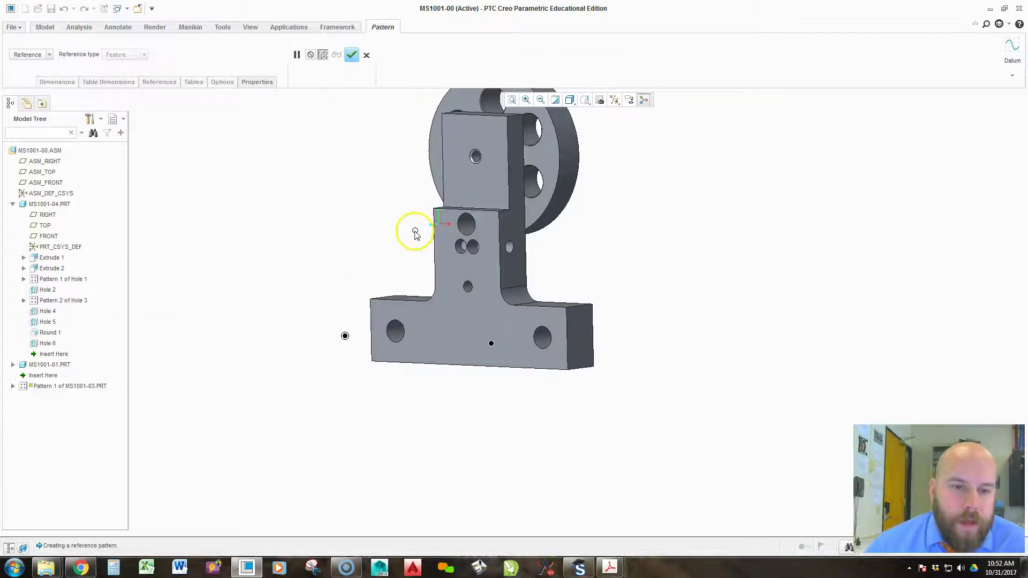
{"action": "middle_click", "coordinate": [685, 286]}
{"action": "middle_click_drag", "start_coordinate": [683, 284], "coordinate": [700, 330]}
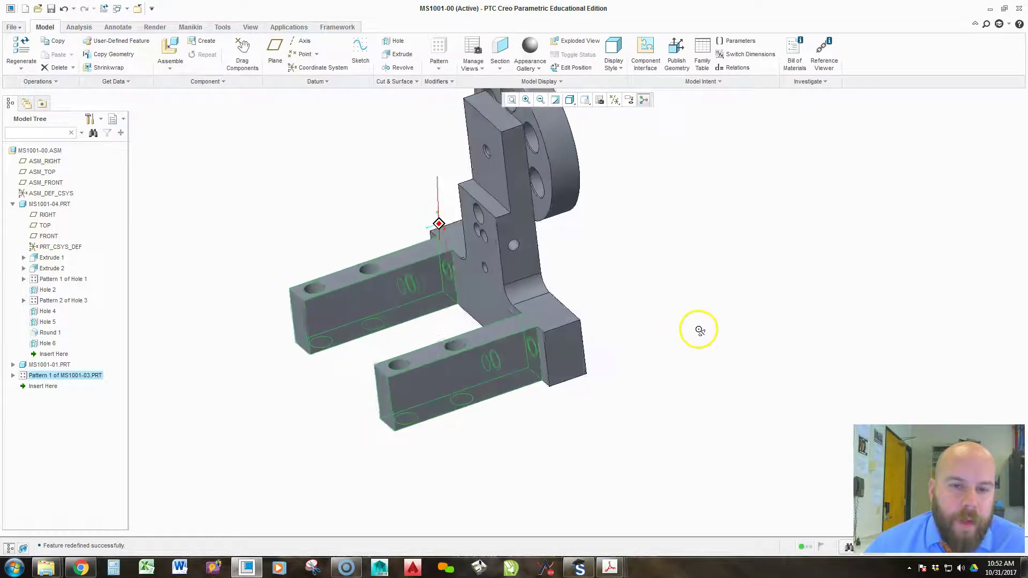
Reopen the MS1001-03 pattern definition to review its instance markers, and accept it with the upper-hole instance excluded.
{"action": "right_click", "coordinate": [73, 377]}
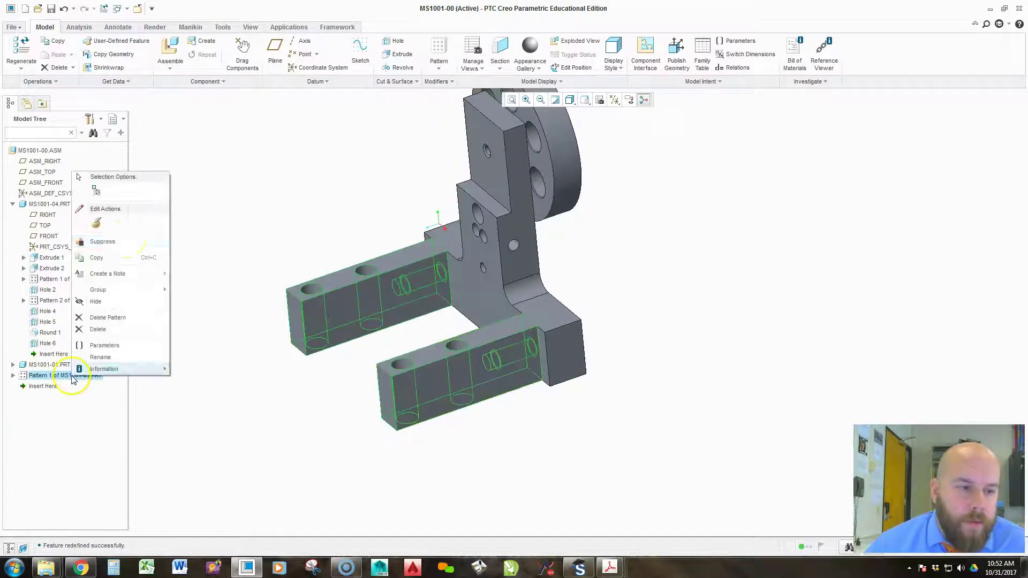
{"action": "left_click", "coordinate": [97, 222]}
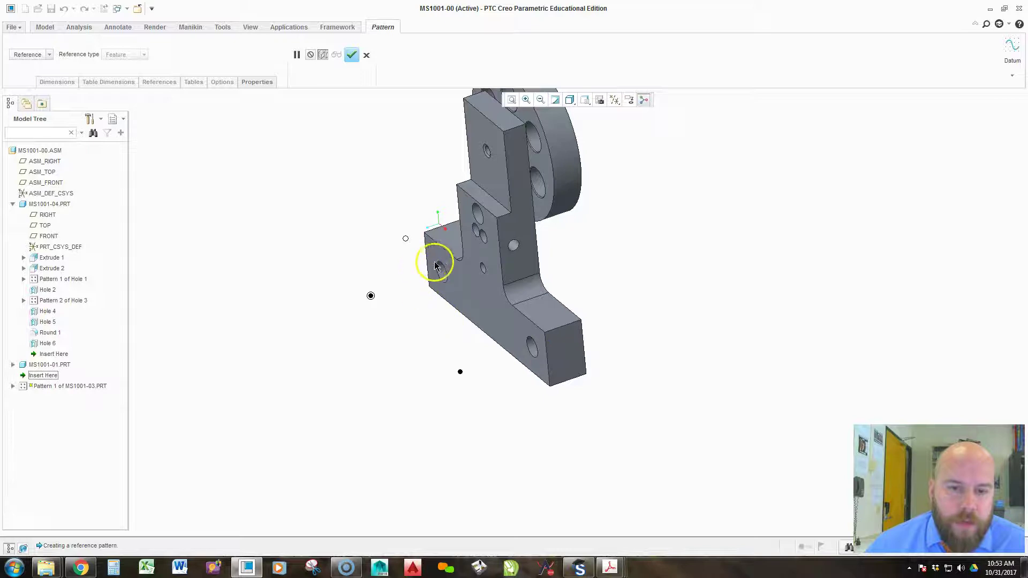
{"action": "middle_click_drag", "start_coordinate": [442, 285], "coordinate": [494, 269]}
{"action": "scroll", "coordinate": [384, 336], "scroll_direction": "up", "scroll_amount": 2}
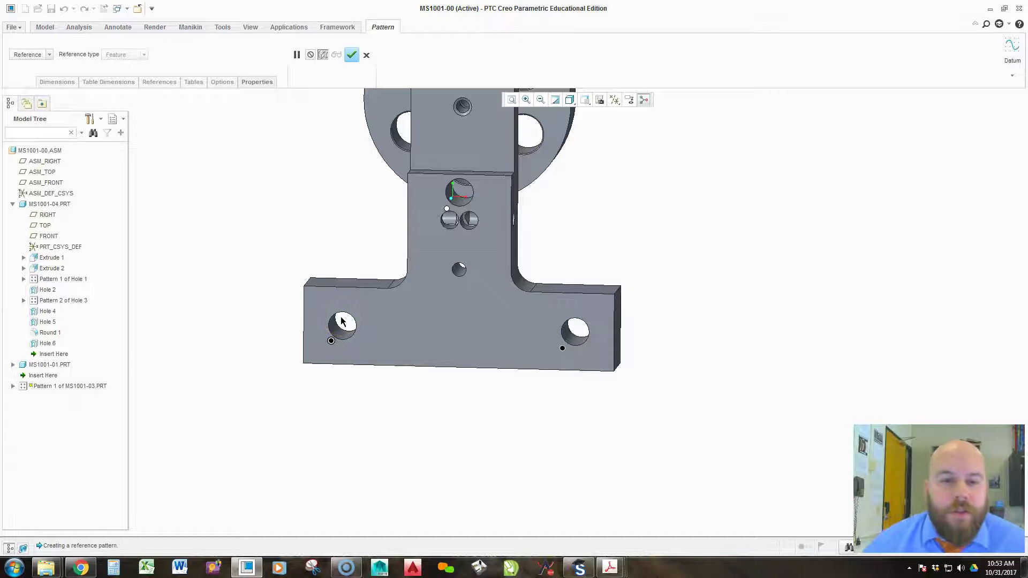
{"action": "left_click", "coordinate": [332, 349]}
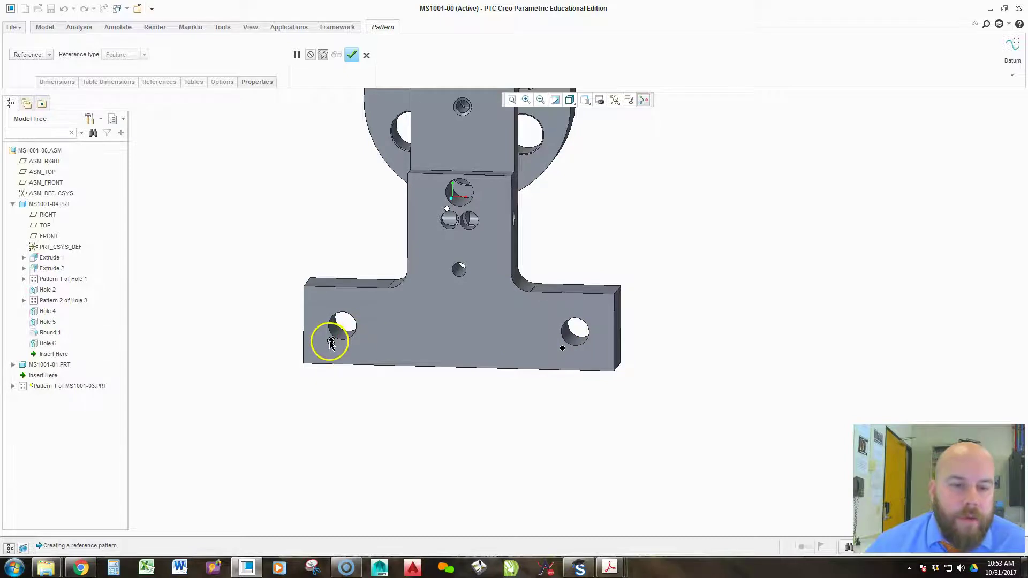
{"action": "middle_click_drag", "start_coordinate": [752, 319], "coordinate": [571, 416]}
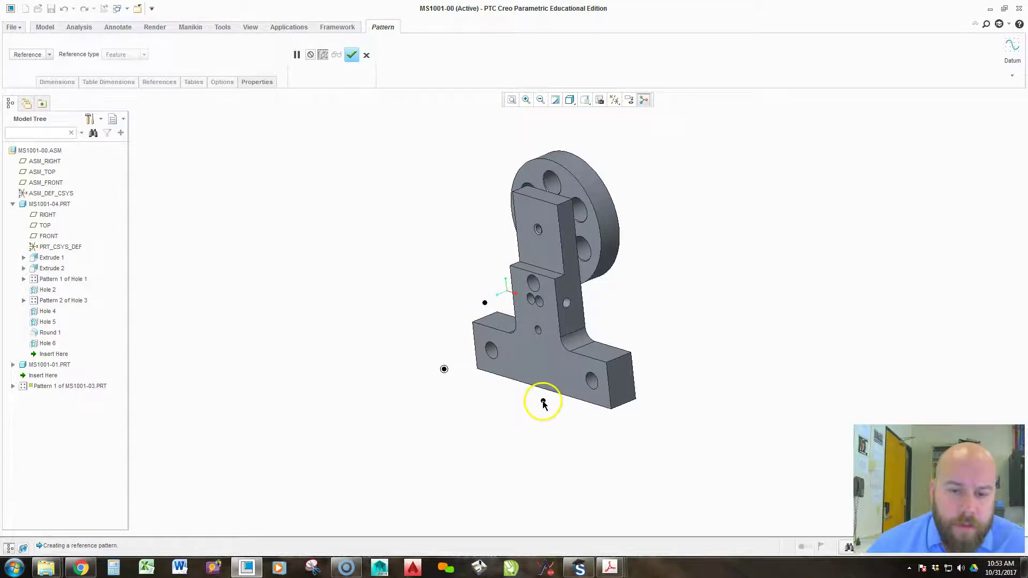
{"action": "left_click", "coordinate": [485, 303]}
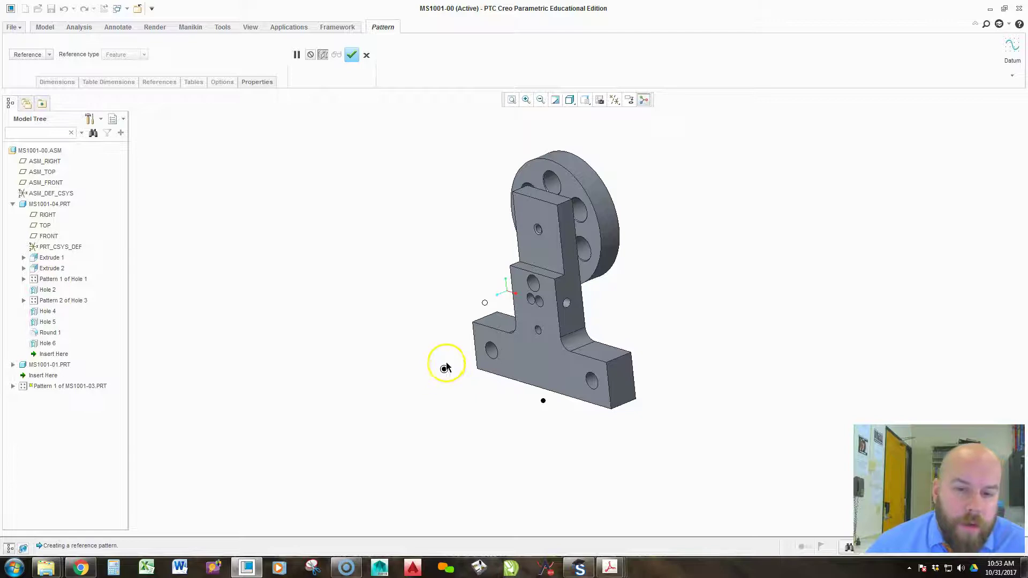
{"action": "middle_click_drag", "start_coordinate": [443, 370], "coordinate": [504, 363]}
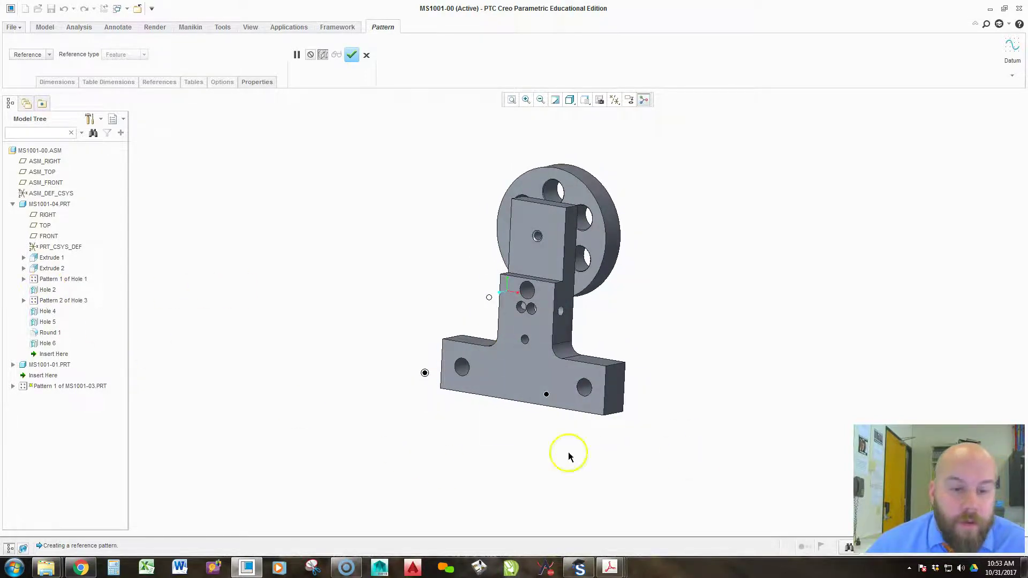
{"action": "middle_click_drag", "start_coordinate": [370, 346], "coordinate": [435, 394]}
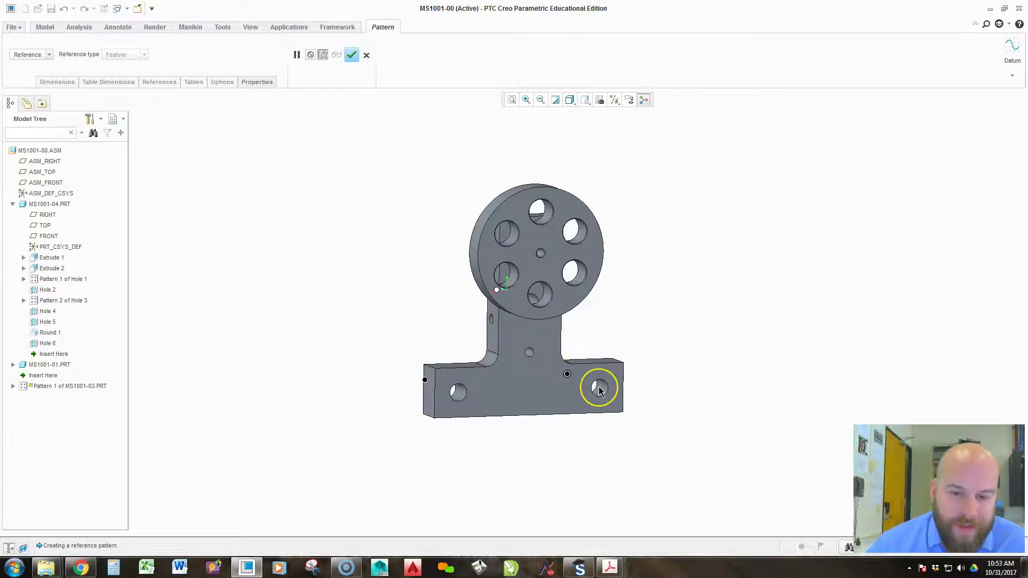
{"action": "middle_click_drag", "start_coordinate": [595, 394], "coordinate": [683, 380]}
{"action": "middle_click", "coordinate": [668, 413]}
{"action": "left_click", "coordinate": [51, 133]}
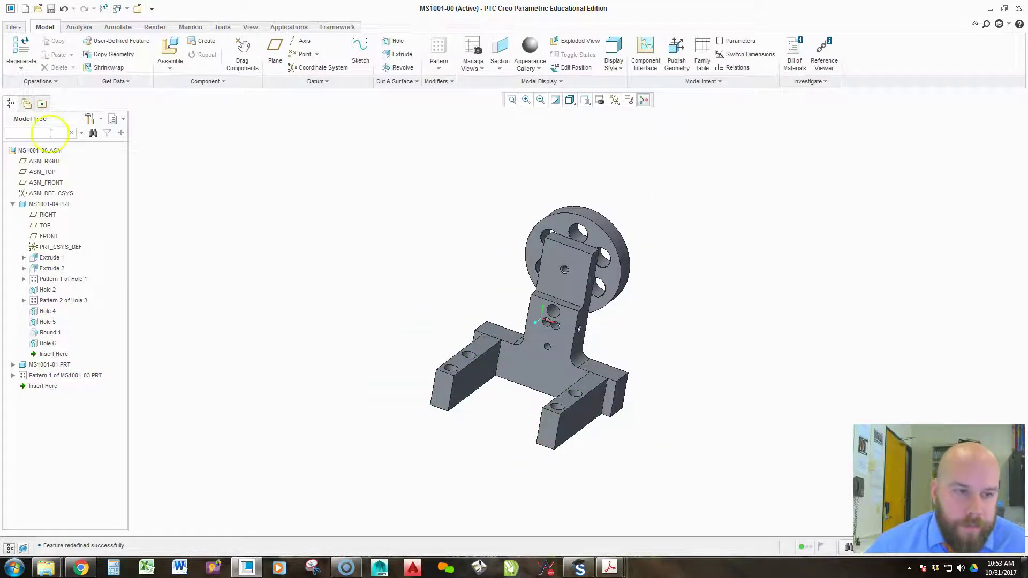
{"action": "key", "text": "alt+Tab"}
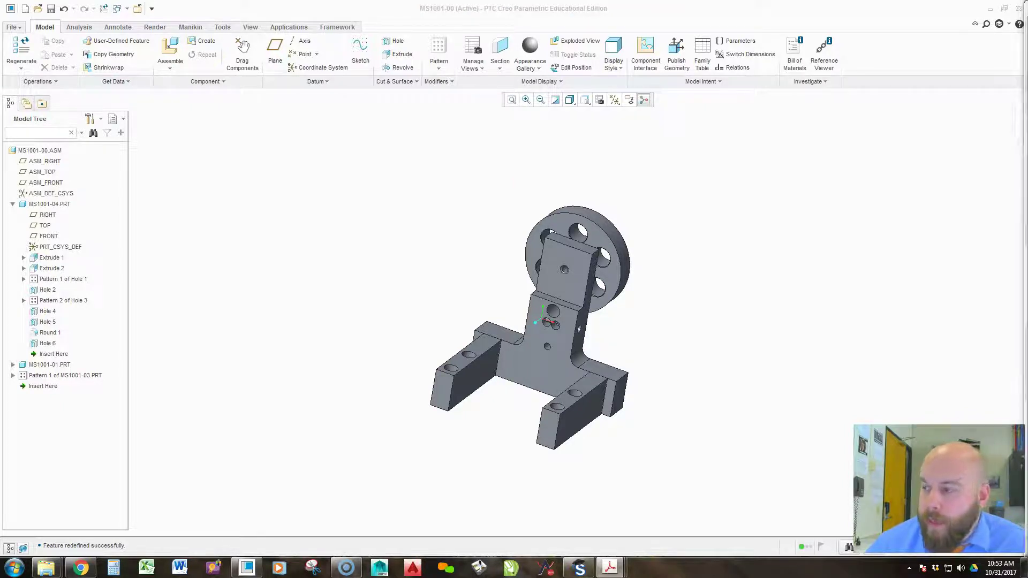
{"action": "left_click", "coordinate": [362, 264]}
{"action": "scroll", "coordinate": [507, 280], "scroll_direction": "up", "scroll_amount": 2}
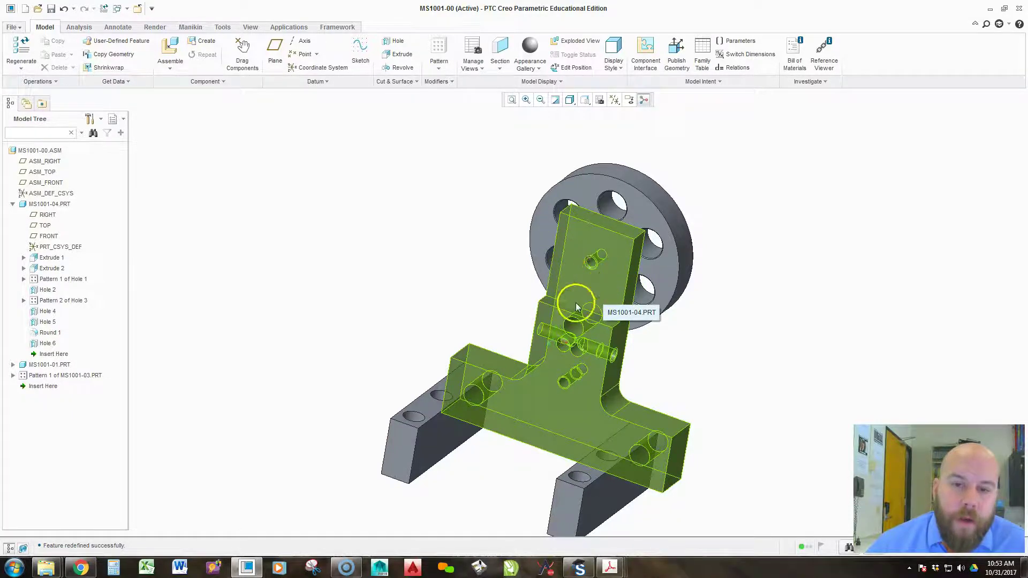
{"action": "middle_click_drag", "start_coordinate": [597, 300], "coordinate": [556, 298]}
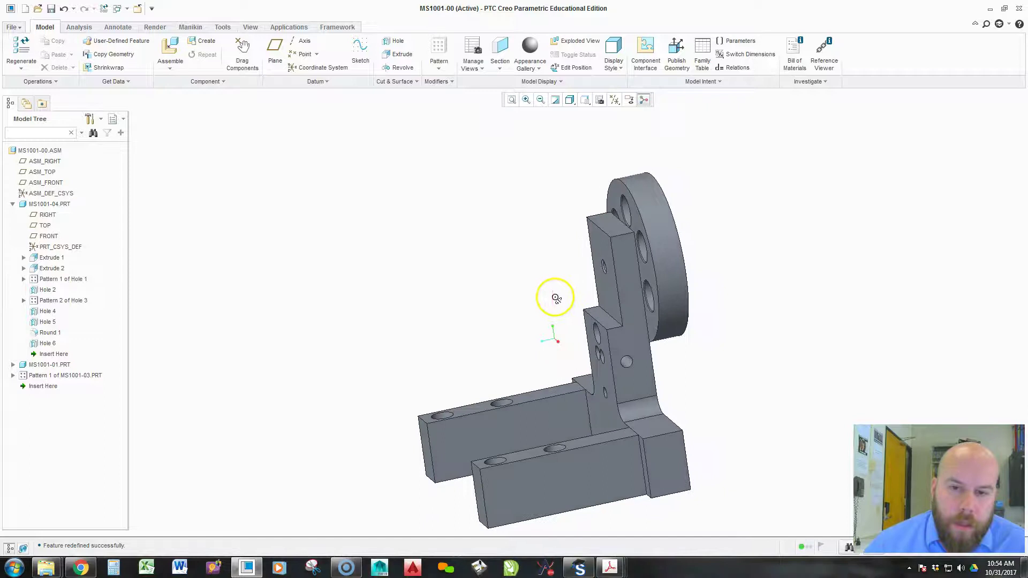
{"action": "middle_click_drag", "start_coordinate": [633, 291], "coordinate": [624, 291]}
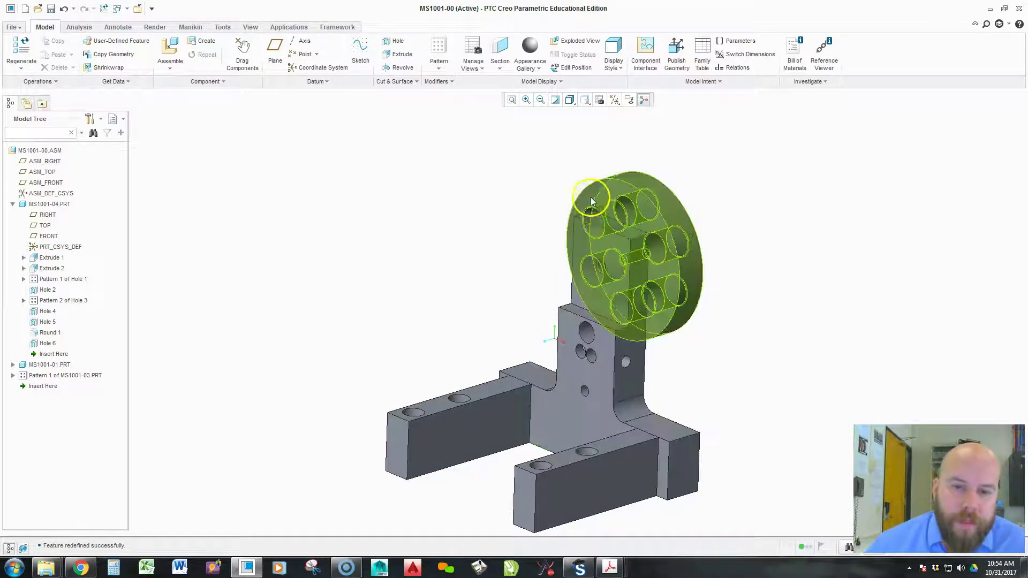
{"action": "middle_click_drag", "start_coordinate": [458, 273], "coordinate": [448, 311]}
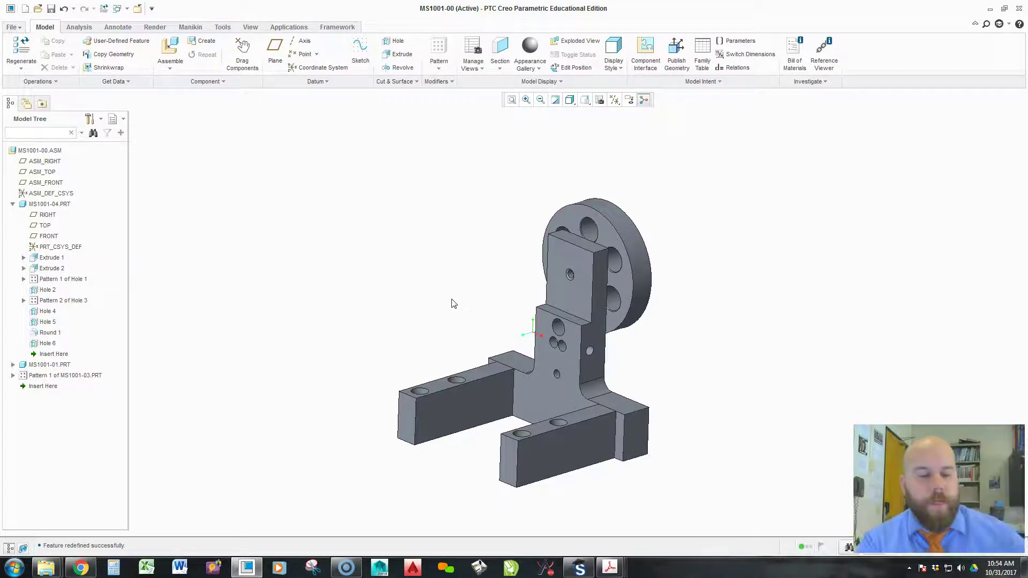
Insert the component ms1001-05.prt into the assembly for placement.
{"action": "left_click", "coordinate": [168, 48]}
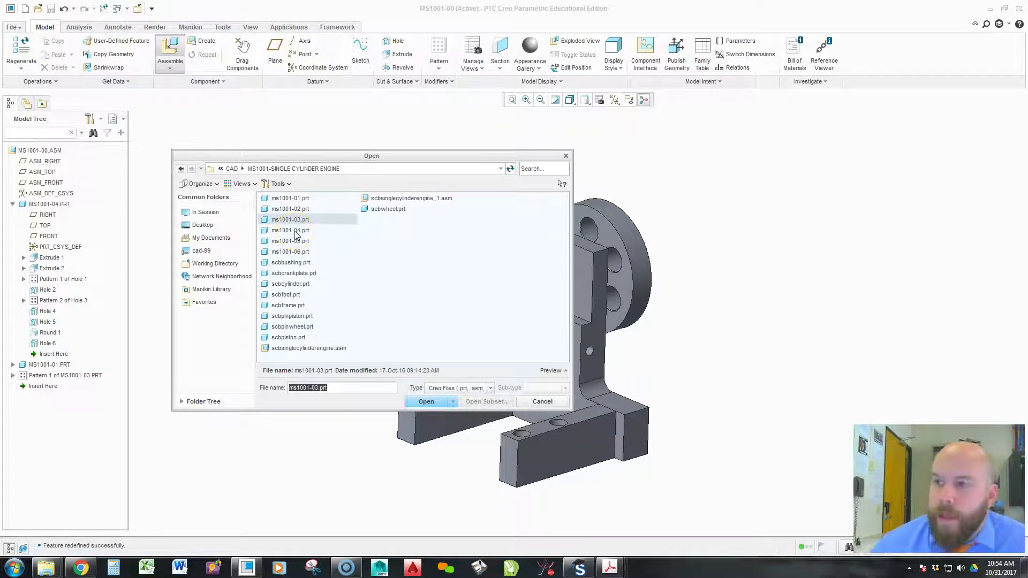
{"action": "left_click", "coordinate": [294, 241]}
{"action": "left_click", "coordinate": [396, 356]}
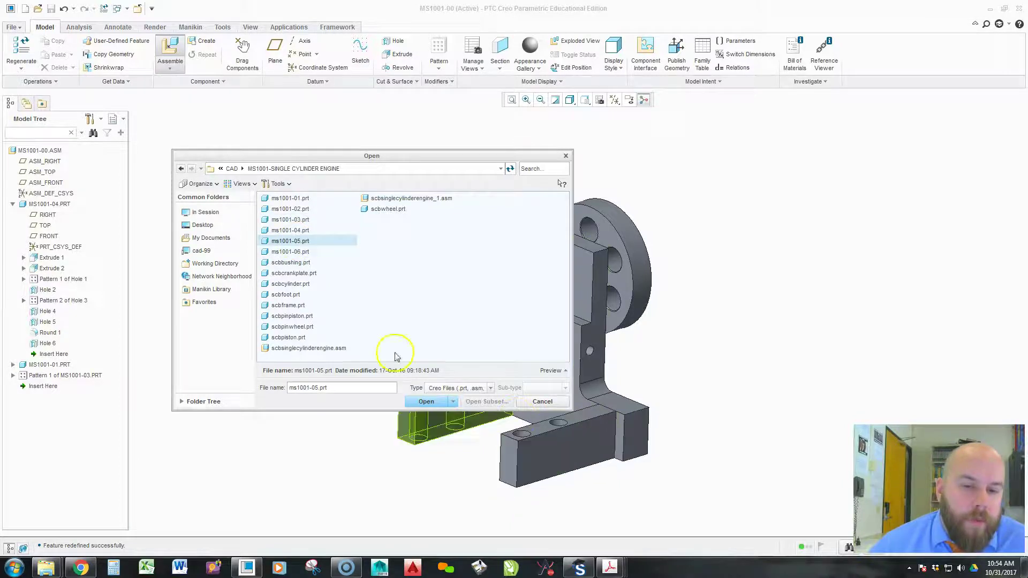
{"action": "double_click", "coordinate": [312, 242]}
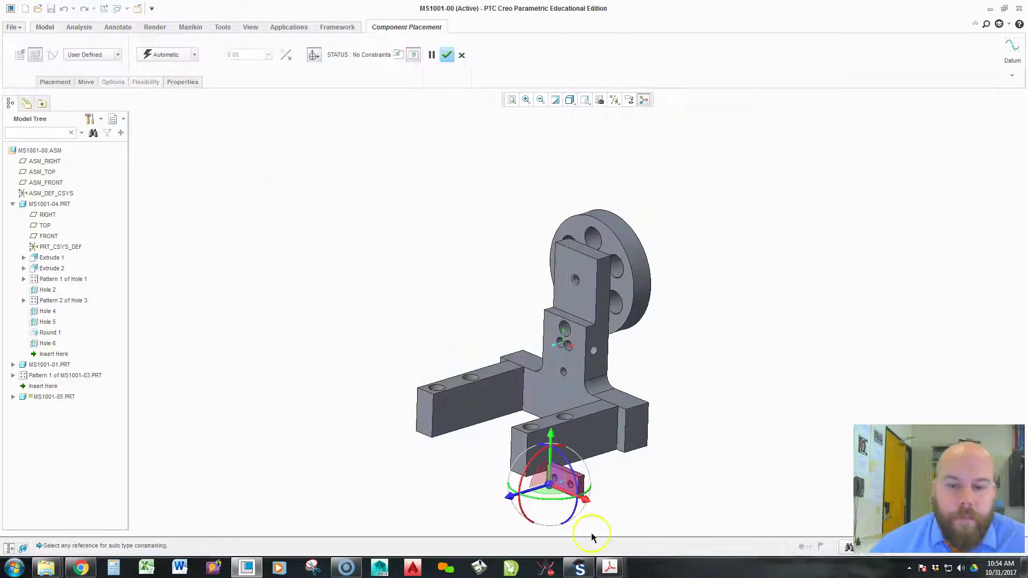
Constrain one hole of MS1001-05 Coincident with the hole near the top of the MS1001-04 upright.
{"action": "scroll", "coordinate": [551, 493], "scroll_direction": "up", "scroll_amount": 5}
{"action": "scroll", "coordinate": [557, 492], "scroll_direction": "down", "scroll_amount": 3}
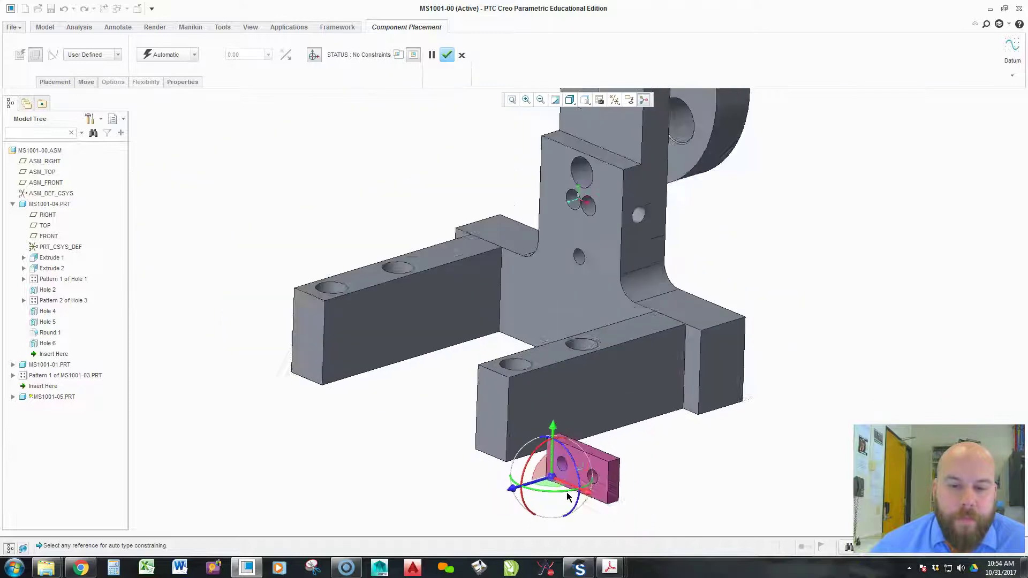
{"action": "scroll", "coordinate": [562, 489], "scroll_direction": "up", "scroll_amount": 4}
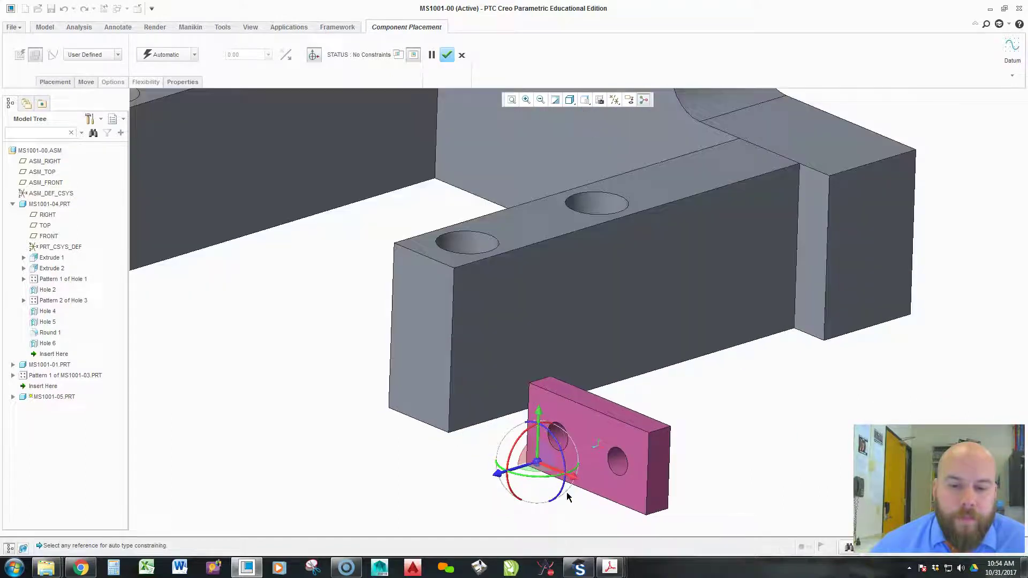
{"action": "left_click", "coordinate": [562, 435]}
{"action": "scroll", "coordinate": [562, 436], "scroll_direction": "down", "scroll_amount": 5}
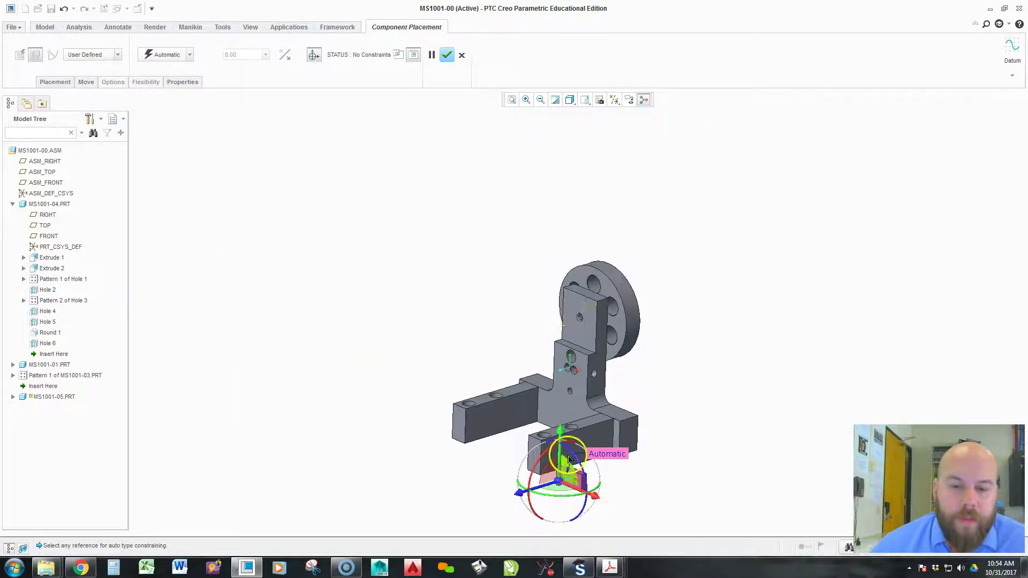
{"action": "scroll", "coordinate": [565, 287], "scroll_direction": "up", "scroll_amount": 5}
{"action": "scroll", "coordinate": [581, 321], "scroll_direction": "up", "scroll_amount": 2}
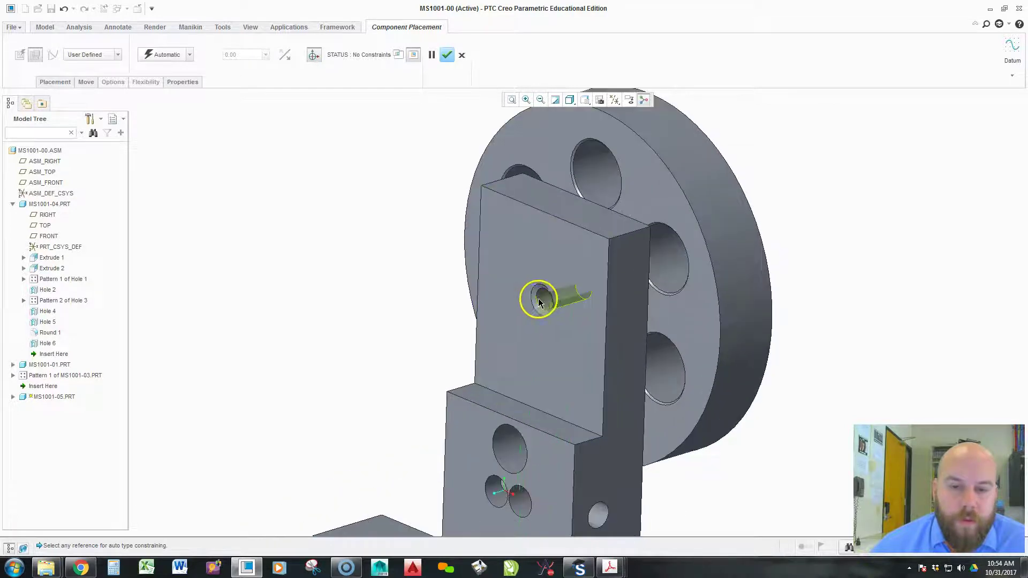
{"action": "left_click", "coordinate": [542, 303]}
{"action": "scroll", "coordinate": [425, 332], "scroll_direction": "down", "scroll_amount": 4}
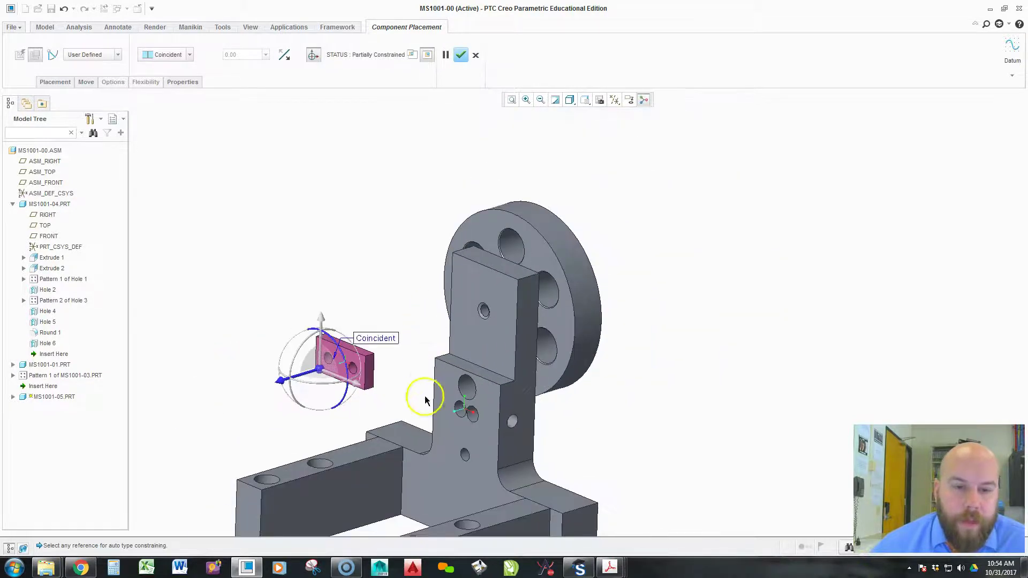
Add a Distance constraint of 0.01 between the broad face of MS1001-05 and the upper front face of the MS1001-04 upright.
{"action": "right_click_drag", "start_coordinate": [365, 393], "coordinate": [483, 351], "text": "ctrl+alt"}
{"action": "scroll", "coordinate": [488, 307], "scroll_direction": "up", "scroll_amount": 2}
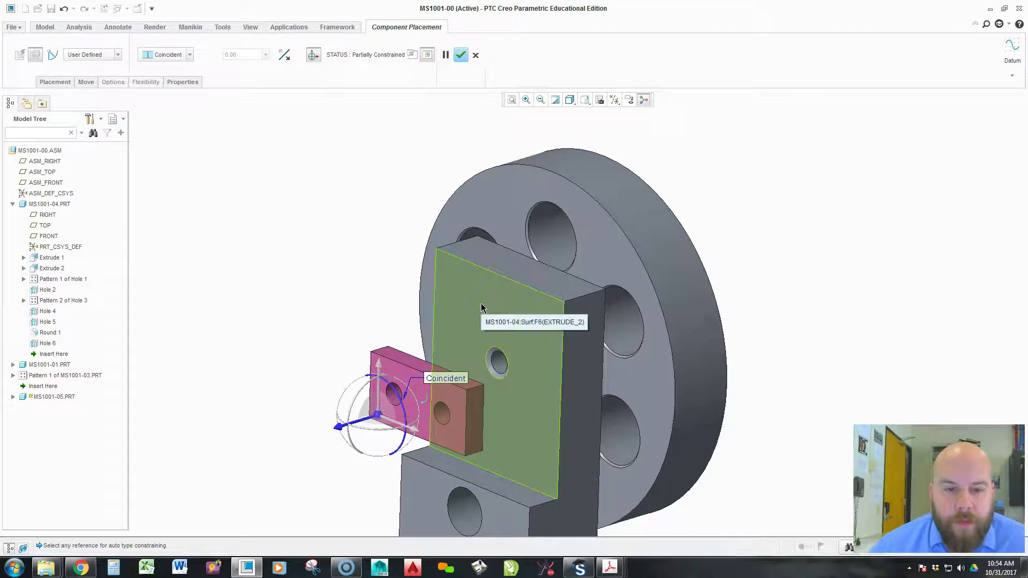
{"action": "left_click", "coordinate": [482, 309]}
{"action": "middle_click_drag", "start_coordinate": [503, 364], "coordinate": [470, 374]}
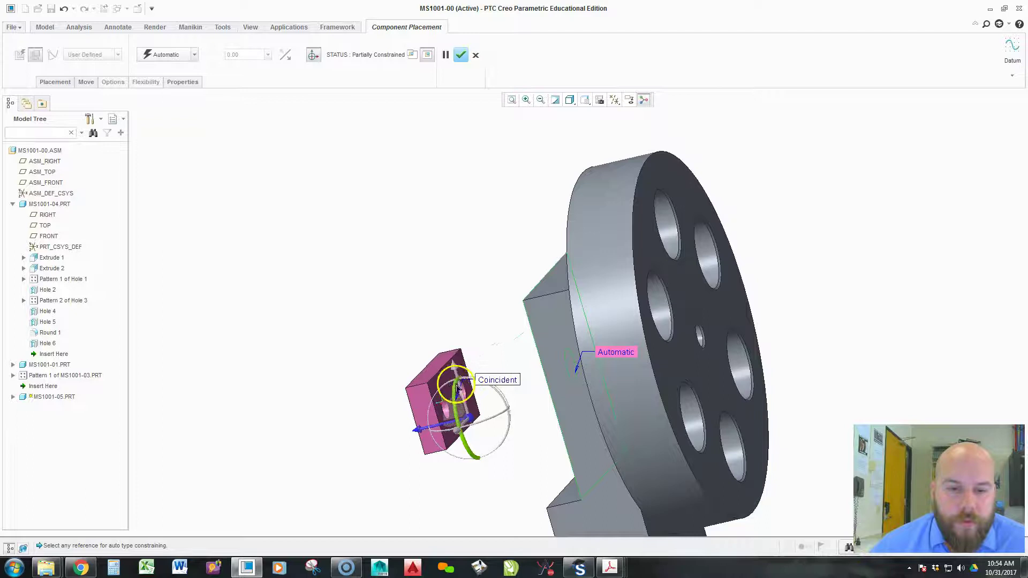
{"action": "left_click", "coordinate": [448, 376]}
{"action": "middle_click_drag", "start_coordinate": [367, 328], "coordinate": [402, 330]}
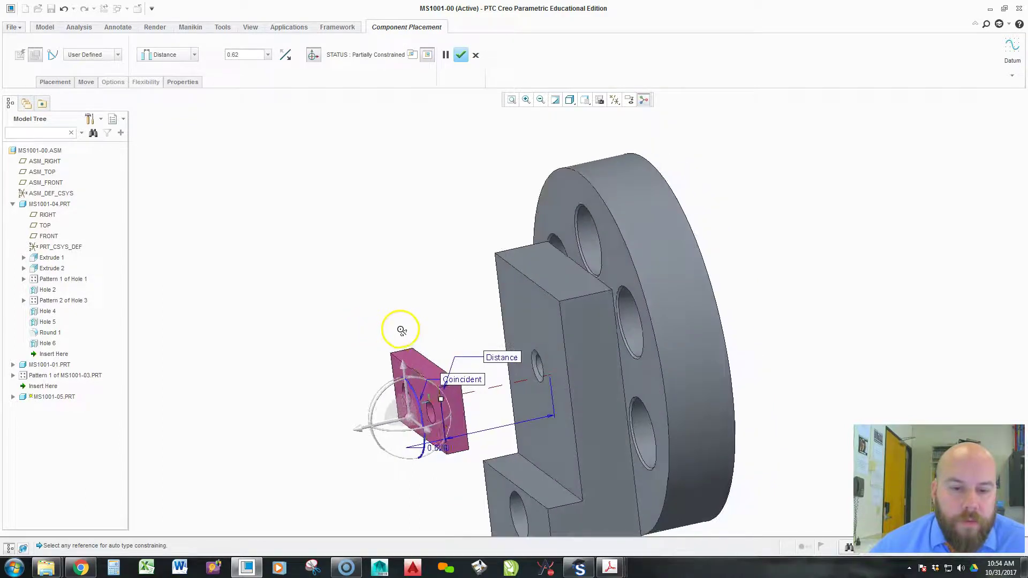
{"action": "double_click", "coordinate": [441, 451]}
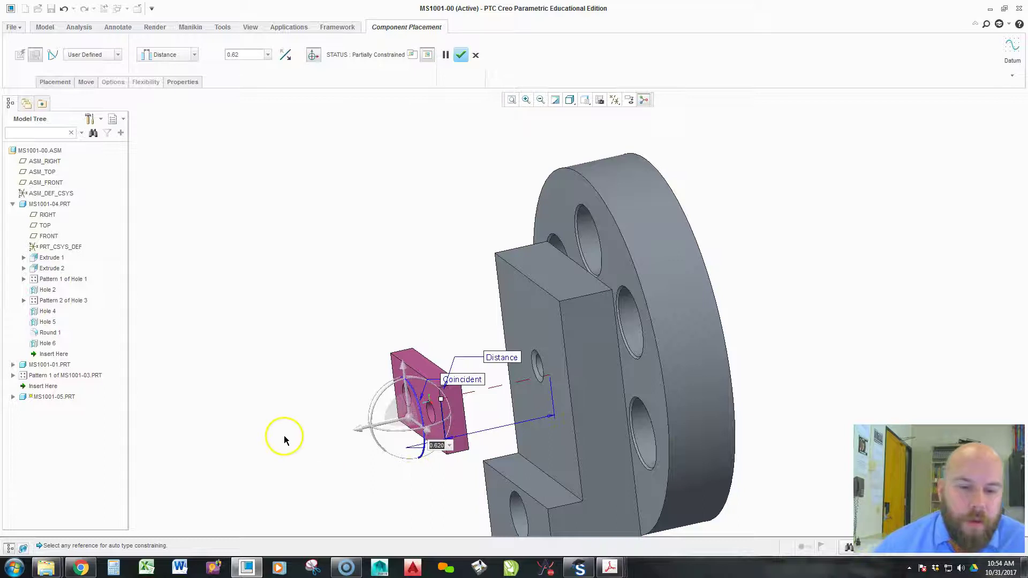
{"action": "type", "text": ".01"}
{"action": "key", "text": "Return"}
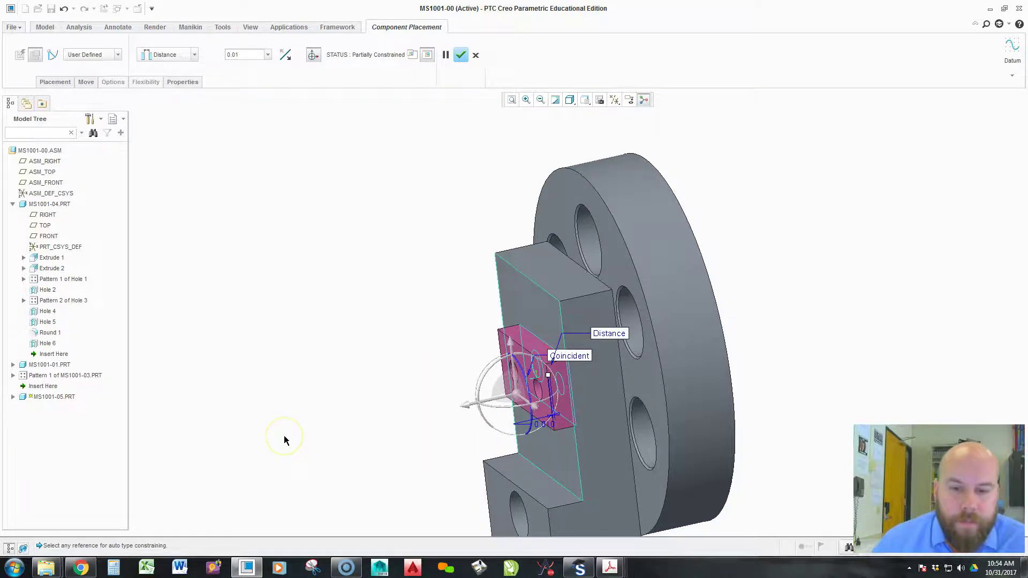
Add a Parallel constraint between the long narrow face of MS1001-05 and the side face of the MS1001-04 upright.
{"action": "mouse_move", "coordinate": [605, 415]}
{"action": "middle_mouse_down"}
{"action": "mouse_move", "coordinate": [589, 436]}
{"action": "mouse_move", "coordinate": [593, 450]}
{"action": "mouse_move", "coordinate": [609, 432]}
{"action": "mouse_move", "coordinate": [592, 432]}
{"action": "mouse_move", "coordinate": [601, 427]}
{"action": "middle_mouse_up"}
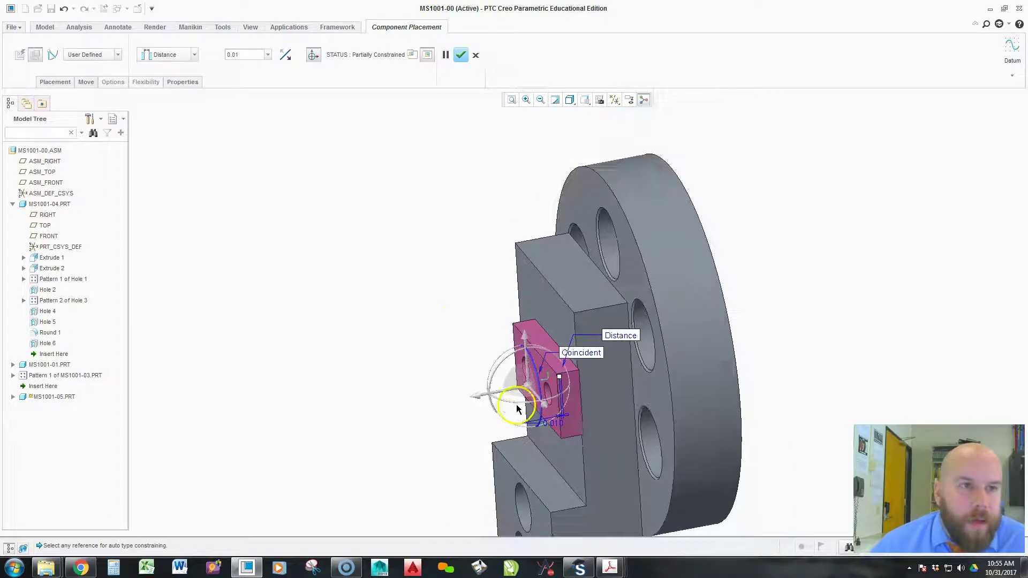
{"action": "scroll", "coordinate": [432, 298], "scroll_direction": "up", "scroll_amount": 5}
{"action": "middle_click_drag", "start_coordinate": [450, 341], "coordinate": [459, 331]}
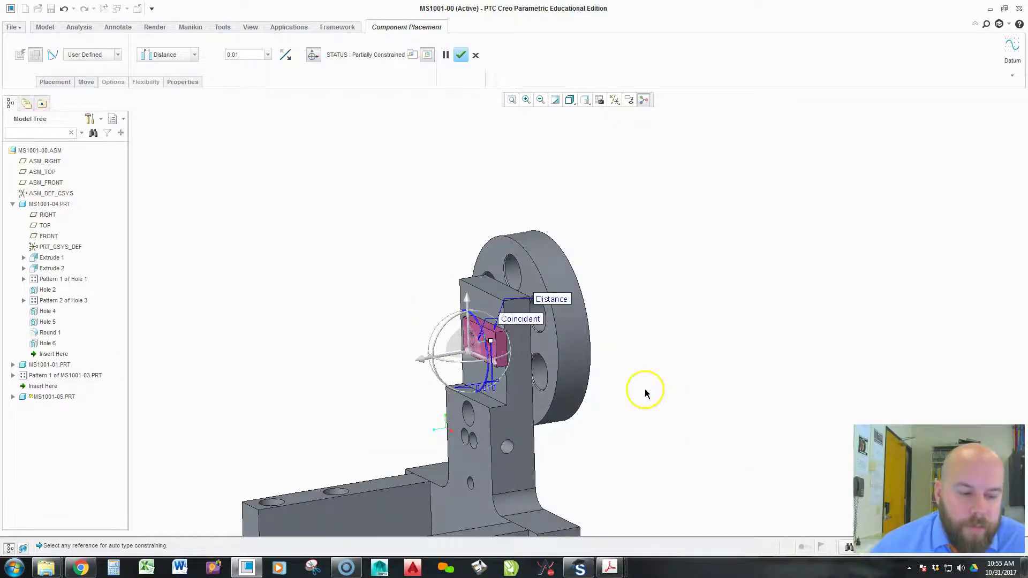
{"action": "mouse_move", "coordinate": [463, 344]}
{"action": "middle_mouse_down"}
{"action": "mouse_move", "coordinate": [521, 420]}
{"action": "mouse_move", "coordinate": [496, 402]}
{"action": "middle_mouse_up"}
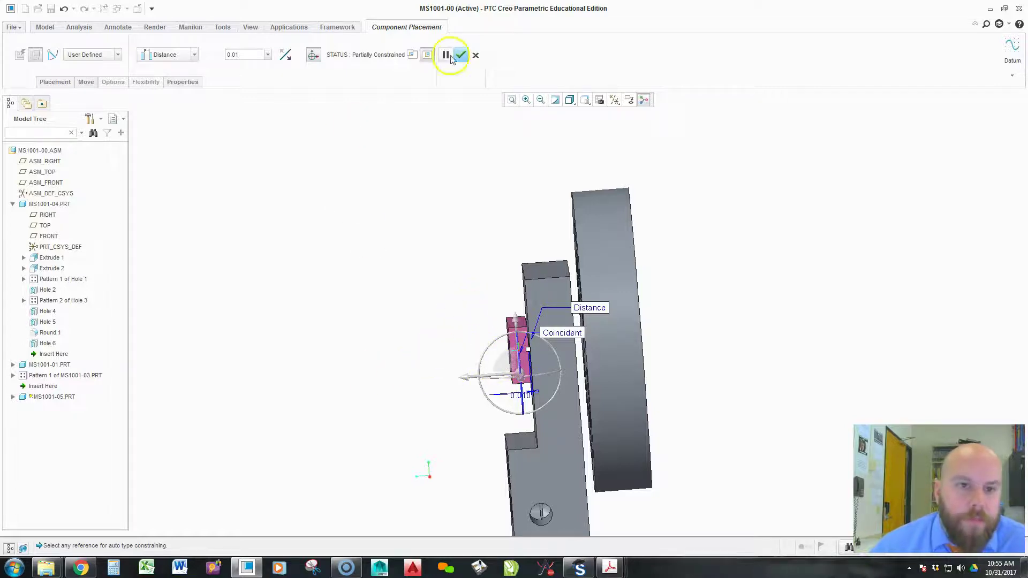
{"action": "middle_click_drag", "start_coordinate": [438, 274], "coordinate": [502, 276]}
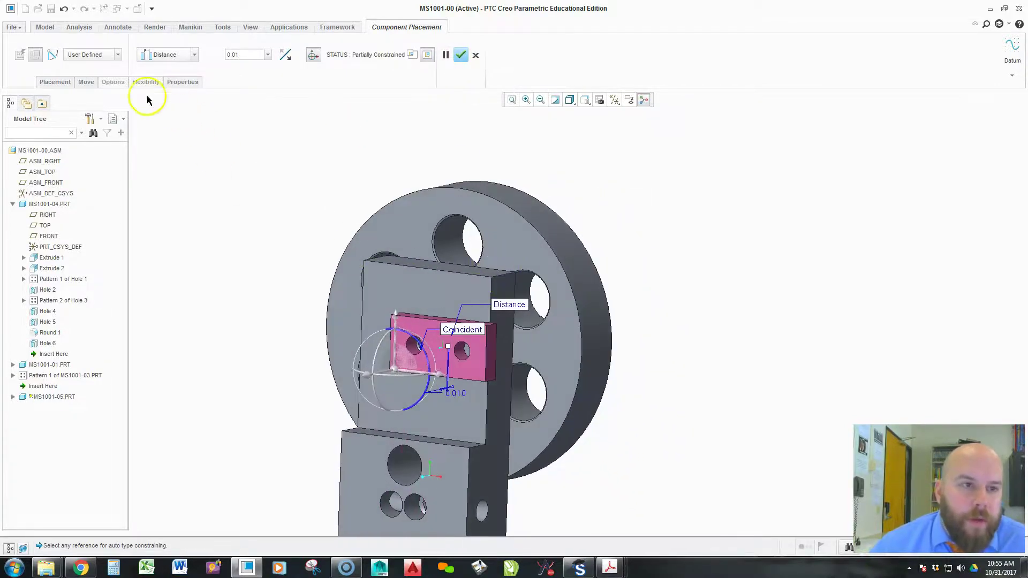
{"action": "left_click", "coordinate": [56, 83]}
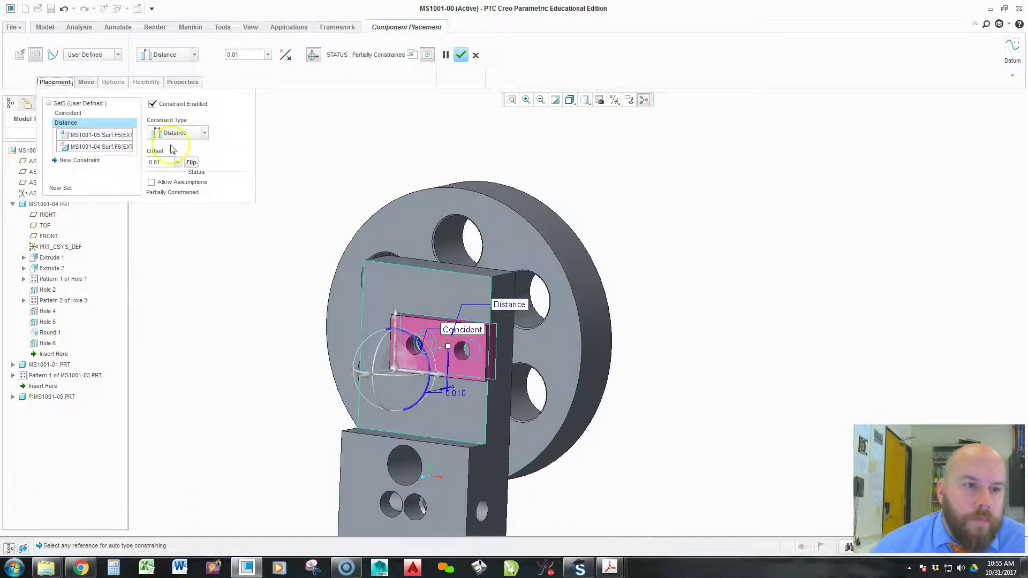
{"action": "left_click", "coordinate": [72, 161]}
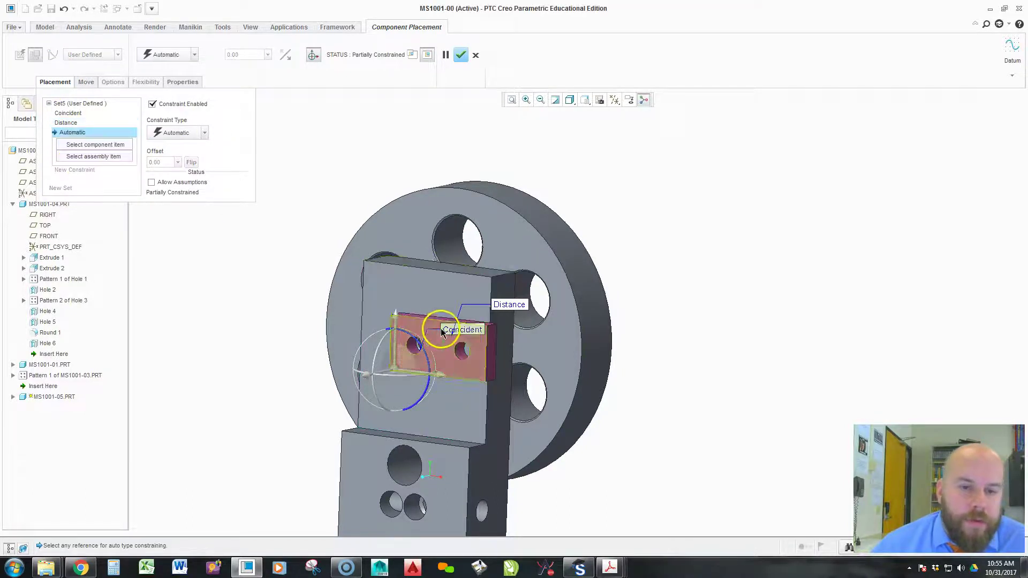
{"action": "scroll", "coordinate": [458, 321], "scroll_direction": "down", "scroll_amount": 2}
{"action": "left_click", "coordinate": [524, 289]}
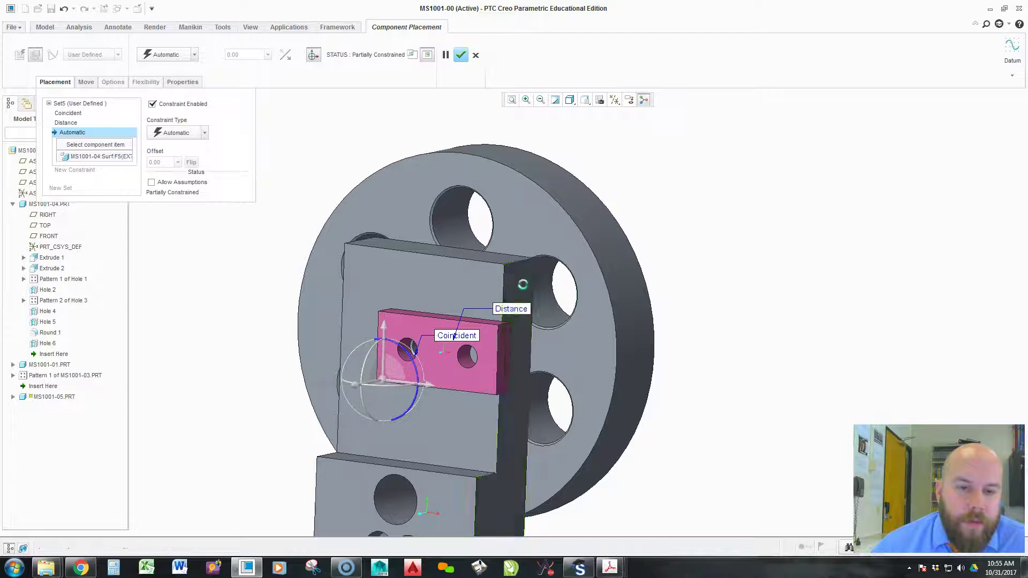
{"action": "left_click", "coordinate": [428, 317]}
{"action": "left_click", "coordinate": [178, 140]}
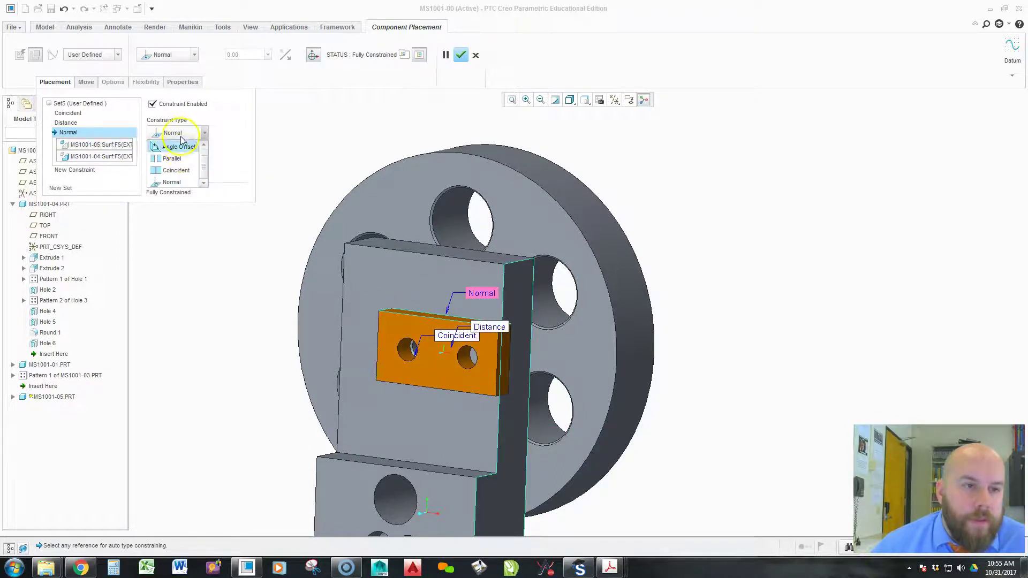
{"action": "left_click", "coordinate": [171, 158]}
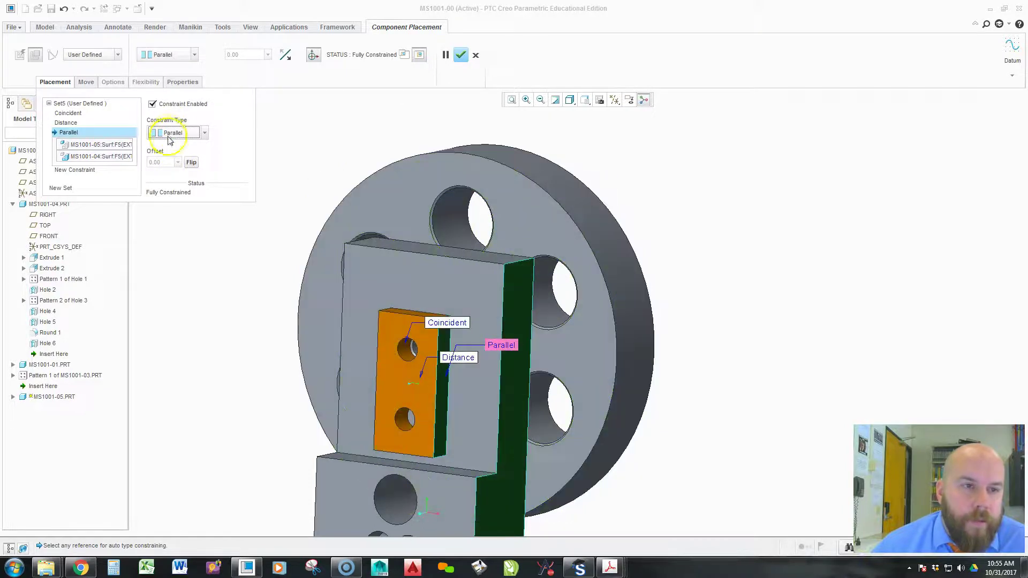
Try an Angle Offset on the third constraint of MS1001-05, with offset values of 5 and 10.
{"action": "left_click", "coordinate": [169, 134]}
{"action": "left_click", "coordinate": [171, 159]}
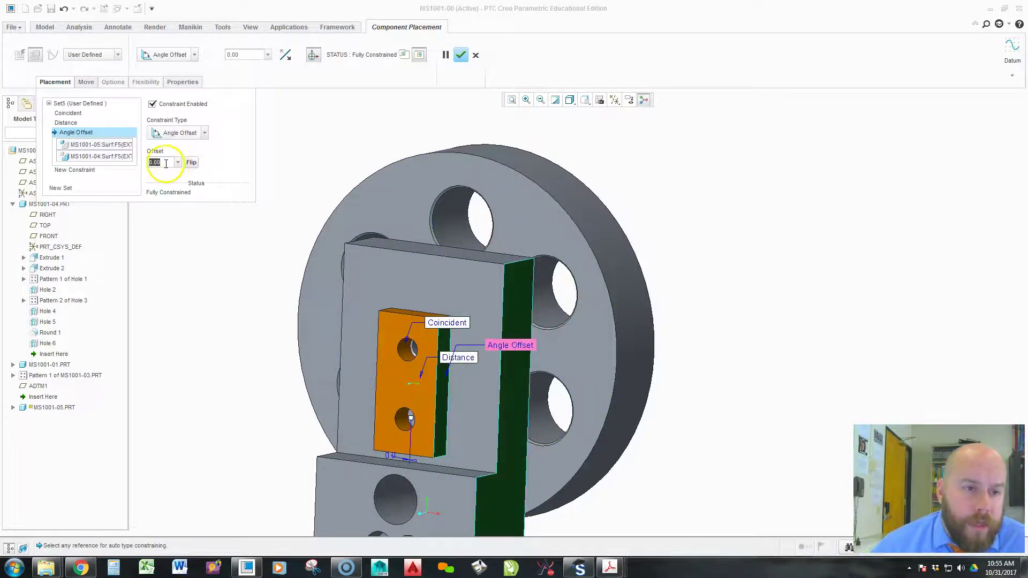
{"action": "type", "text": "5"}
{"action": "key", "text": "Return"}
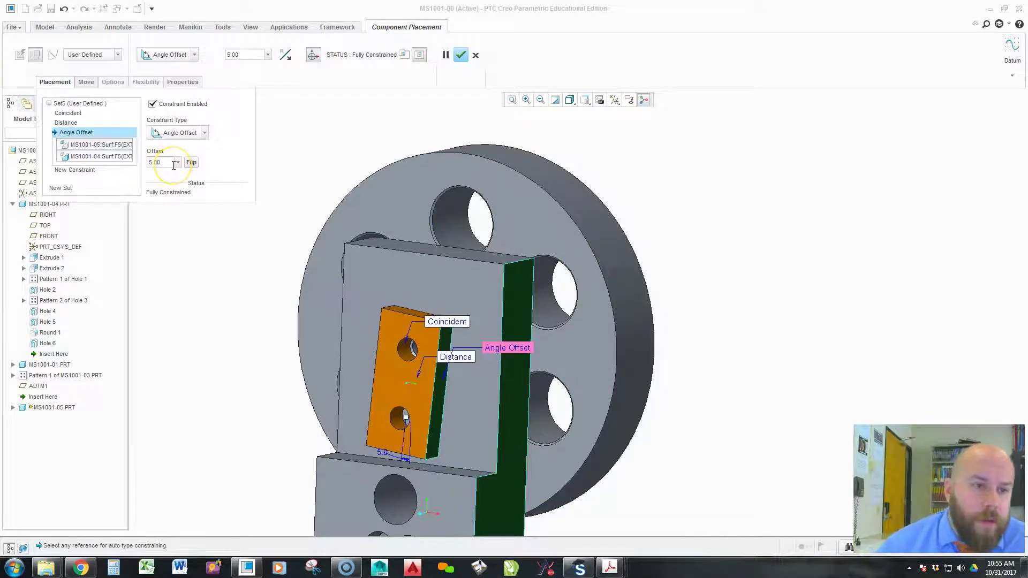
{"action": "type", "text": "10"}
{"action": "key", "text": "Return"}
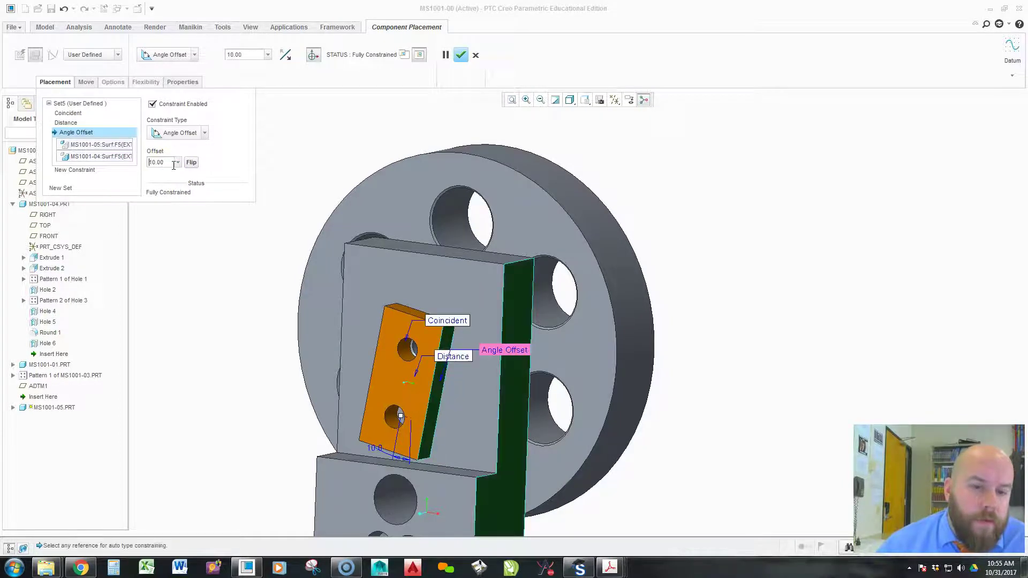
Return the third constraint of MS1001-05 to Parallel and accept the component placement.
{"action": "left_click", "coordinate": [169, 134]}
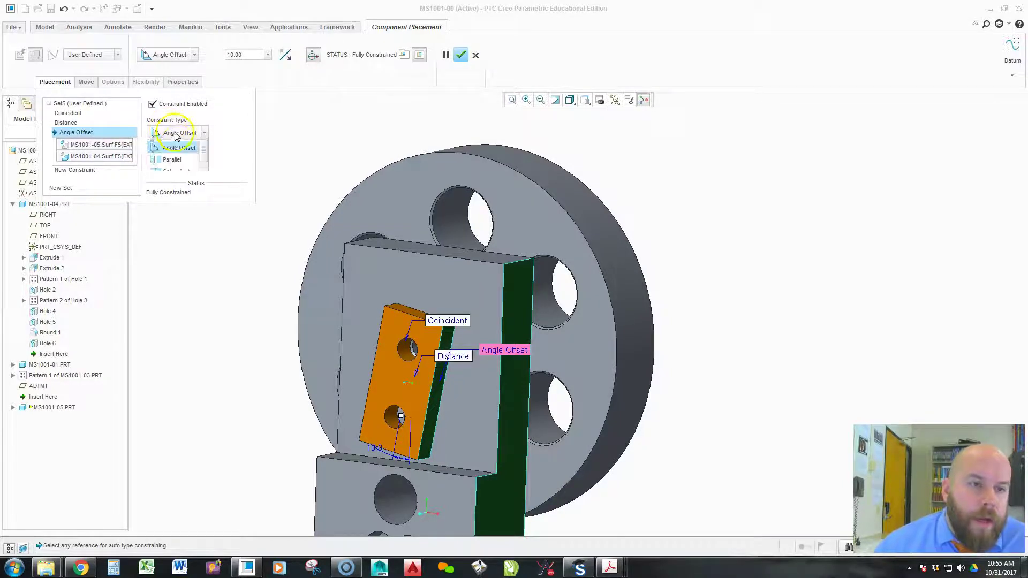
{"action": "left_click", "coordinate": [181, 169]}
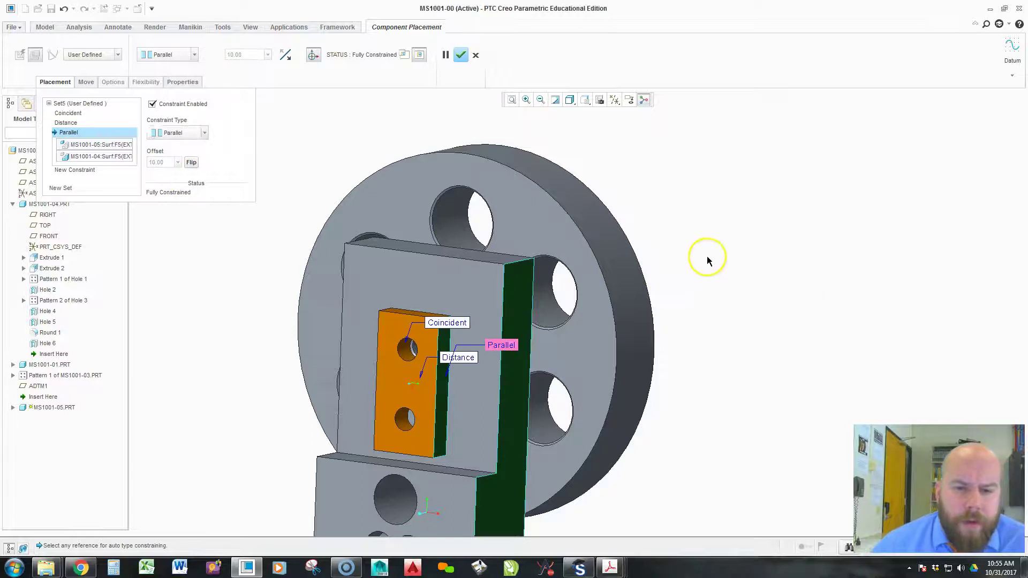
{"action": "middle_click", "coordinate": [706, 259]}
Insert the component ms1001-02.prt into the assembly for placement.
{"action": "middle_click_drag", "start_coordinate": [741, 278], "coordinate": [718, 295]}
{"action": "scroll", "coordinate": [717, 314], "scroll_direction": "up", "scroll_amount": 1}
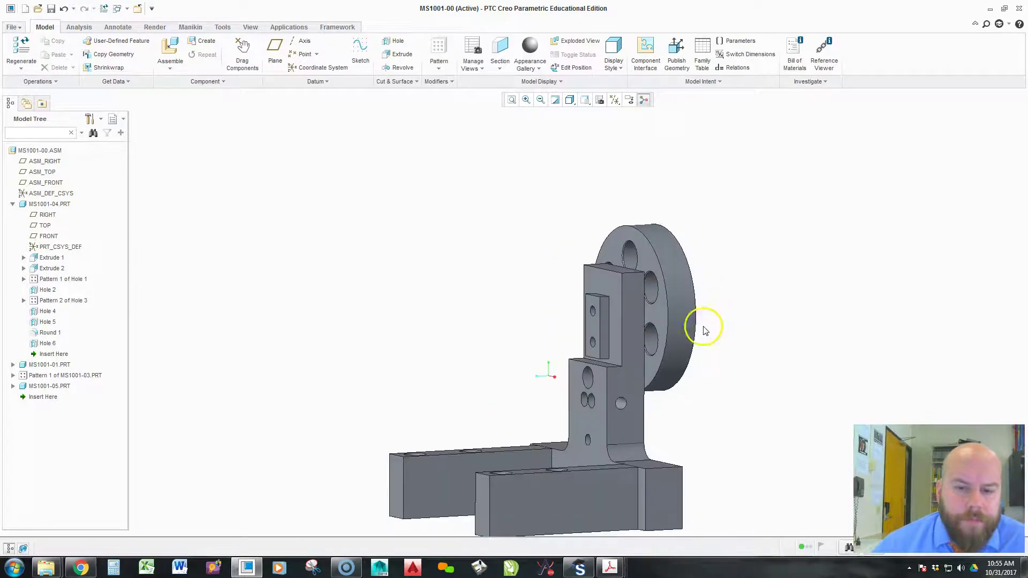
{"action": "scroll", "coordinate": [633, 341], "scroll_direction": "down", "scroll_amount": 1}
{"action": "middle_click_drag", "start_coordinate": [633, 342], "coordinate": [642, 360]}
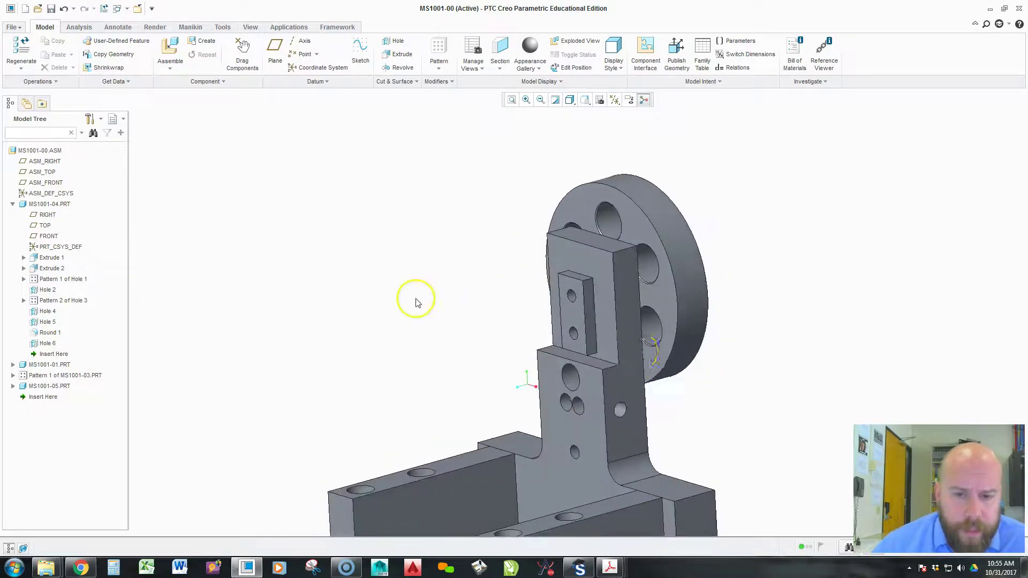
{"action": "scroll", "coordinate": [413, 298], "scroll_direction": "up", "scroll_amount": 2}
{"action": "left_click", "coordinate": [161, 46]}
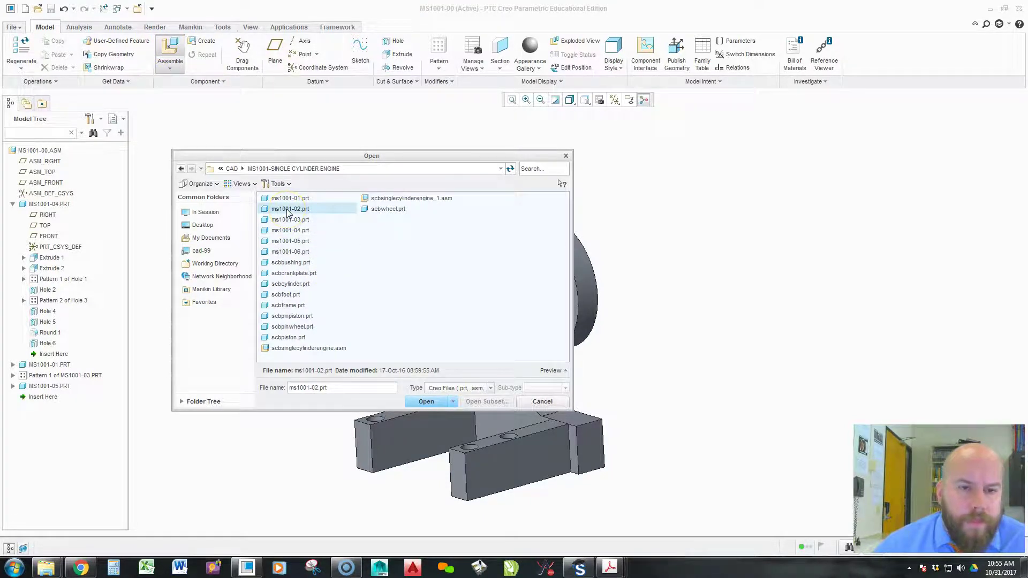
{"action": "double_click", "coordinate": [288, 210]}
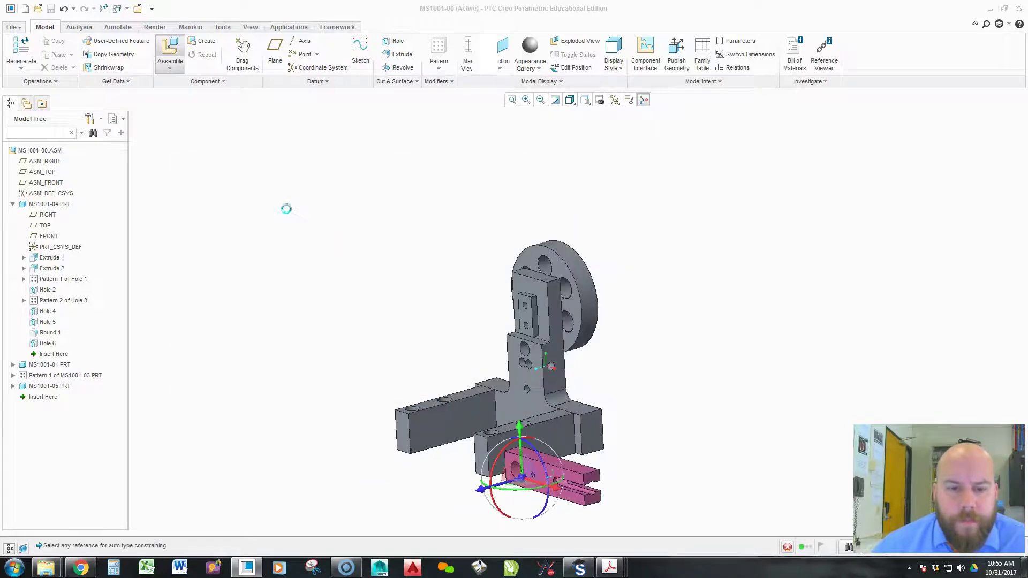
Add a Coincident constraint between the large hole of MS1001-02 and the lowest single hole in the MS1001-04 upright.
{"action": "scroll", "coordinate": [530, 515], "scroll_direction": "down", "scroll_amount": 1}
{"action": "middle_click_drag", "start_coordinate": [537, 506], "coordinate": [570, 497]}
{"action": "scroll", "coordinate": [557, 471], "scroll_direction": "down", "scroll_amount": 4}
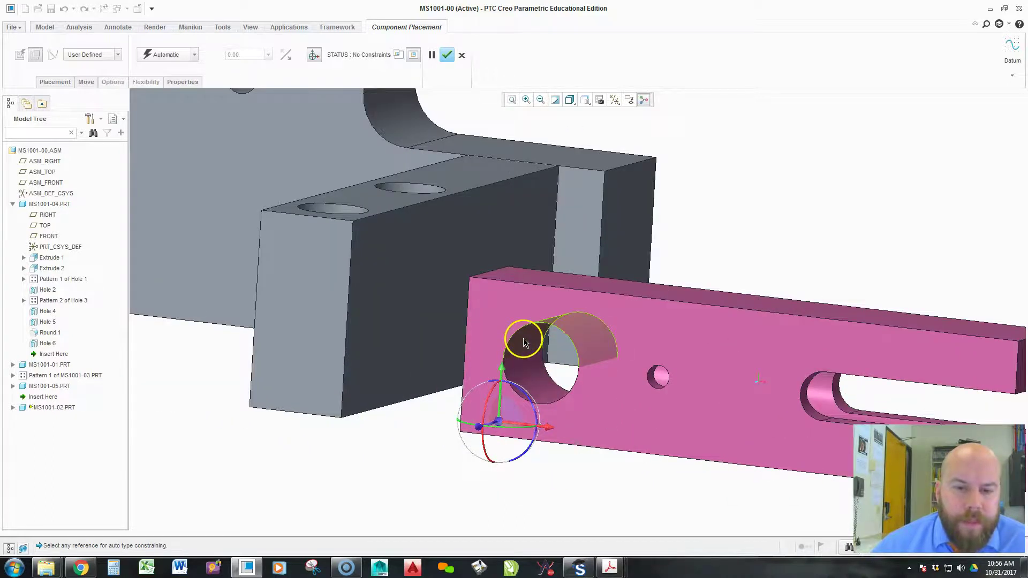
{"action": "left_click", "coordinate": [522, 338]}
{"action": "scroll", "coordinate": [511, 471], "scroll_direction": "up", "scroll_amount": 4}
{"action": "scroll", "coordinate": [348, 316], "scroll_direction": "down", "scroll_amount": 3}
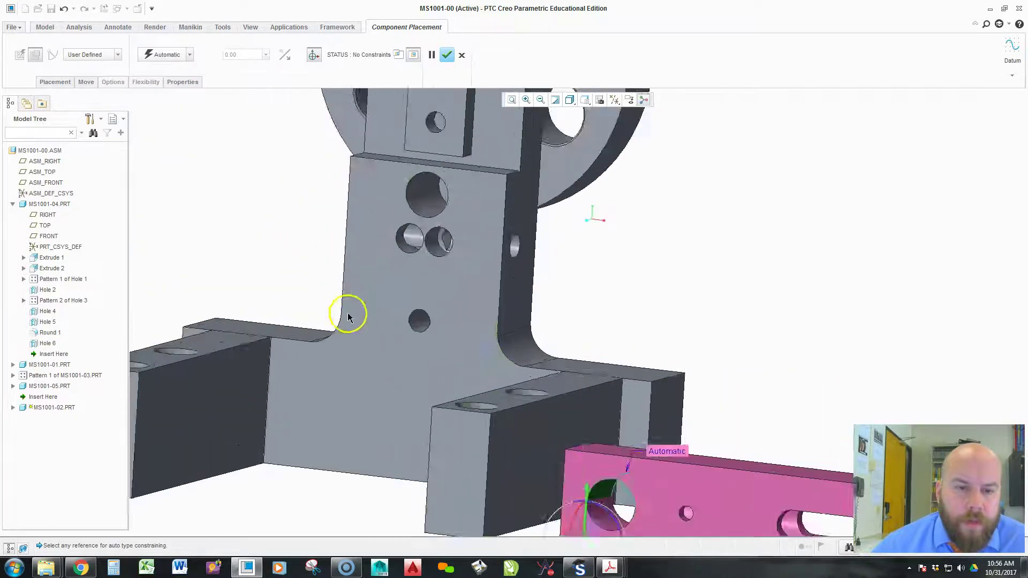
{"action": "scroll", "coordinate": [348, 317], "scroll_direction": "down", "scroll_amount": 3}
{"action": "left_click", "coordinate": [474, 332]}
{"action": "scroll", "coordinate": [385, 353], "scroll_direction": "up", "scroll_amount": 2}
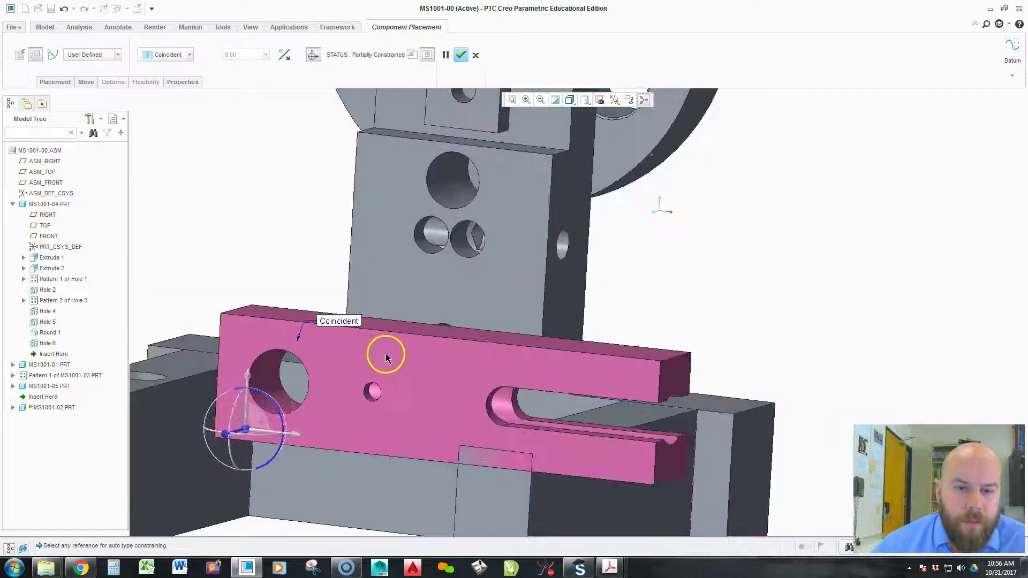
Rotate MS1001-02 about its constrained hole so it stands vertically with the slotted end up.
{"action": "scroll", "coordinate": [385, 353], "scroll_direction": "up", "scroll_amount": 4}
{"action": "middle_click_drag", "start_coordinate": [545, 387], "coordinate": [405, 317], "text": "ctrl+alt"}
{"action": "middle_click_drag", "start_coordinate": [291, 267], "coordinate": [348, 274], "text": "ctrl+alt"}
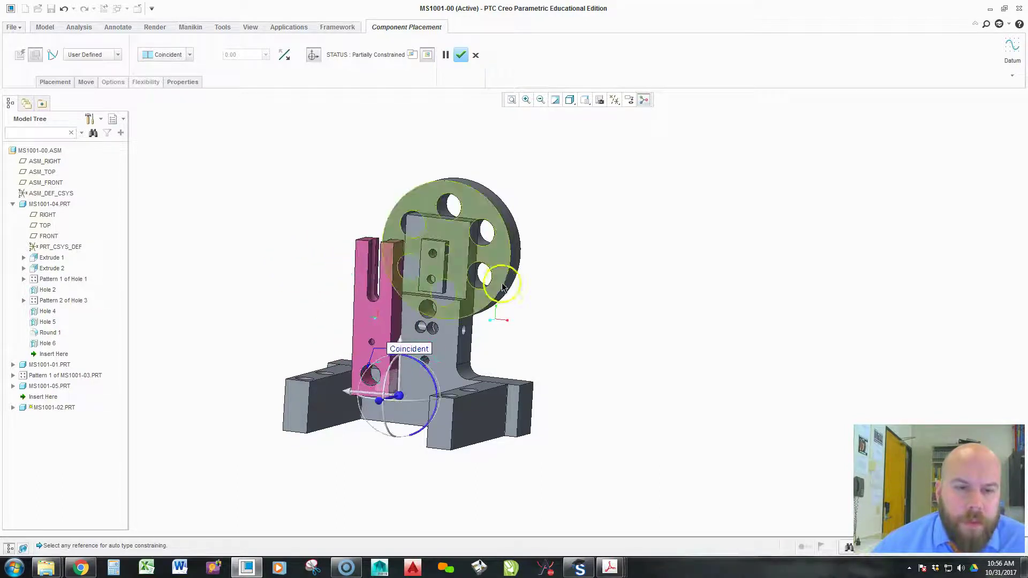
{"action": "scroll", "coordinate": [478, 321], "scroll_direction": "up", "scroll_amount": 2}
{"action": "mouse_move", "coordinate": [426, 339]}
{"action": "middle_mouse_down"}
{"action": "mouse_move", "coordinate": [474, 326]}
{"action": "mouse_move", "coordinate": [507, 337]}
{"action": "mouse_move", "coordinate": [495, 347]}
{"action": "middle_mouse_up"}
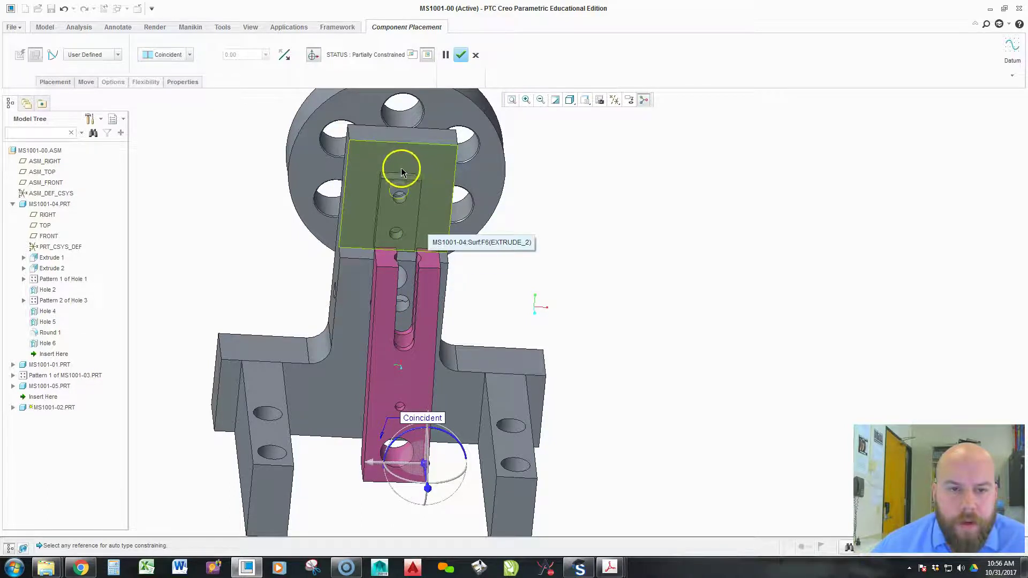
{"action": "middle_click_drag", "start_coordinate": [431, 379], "coordinate": [369, 360]}
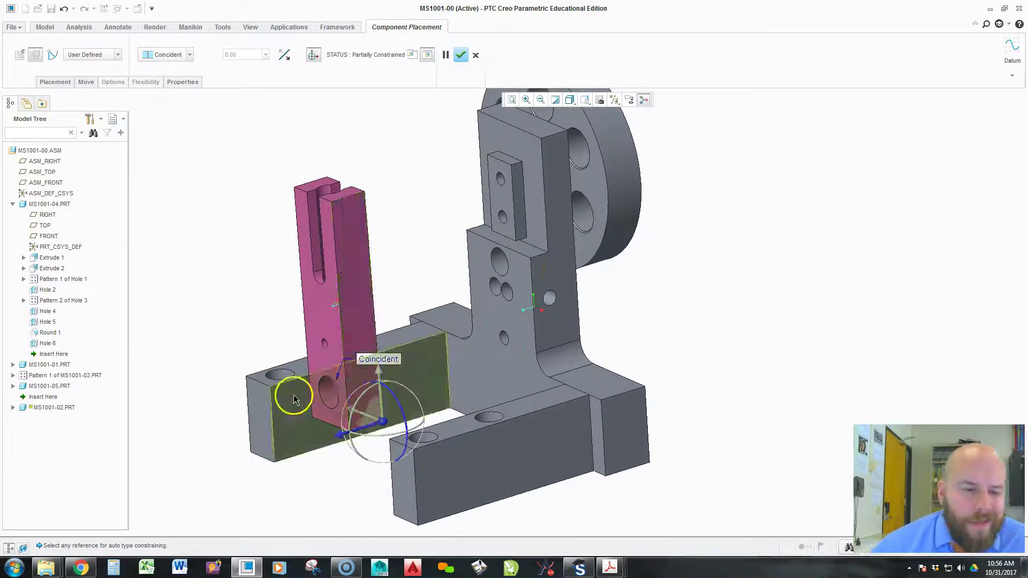
Add a Parallel constraint between the long side face of MS1001-02 and the side face of the MS1001-04 upright.
{"action": "left_click", "coordinate": [389, 361]}
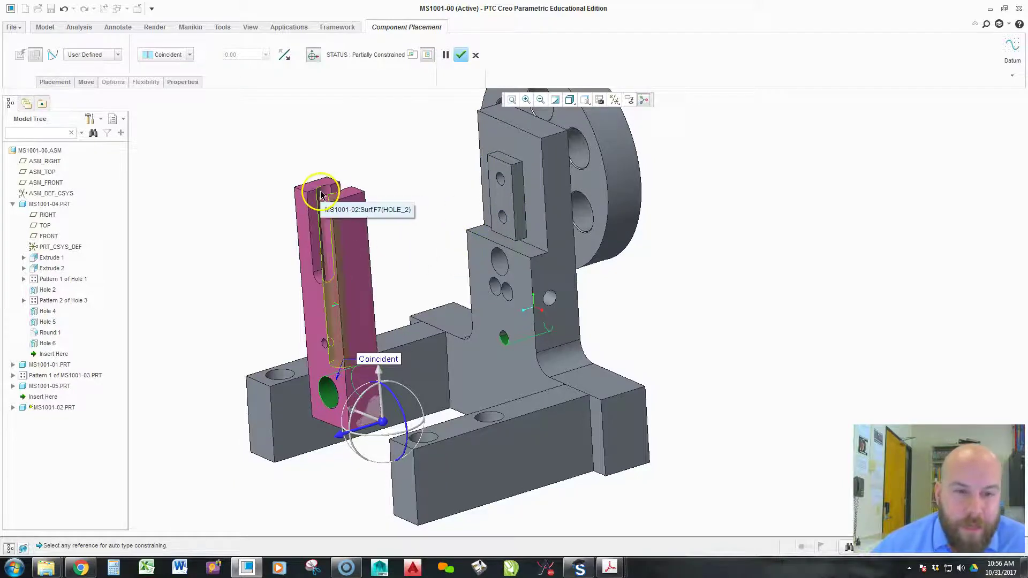
{"action": "left_click", "coordinate": [356, 263]}
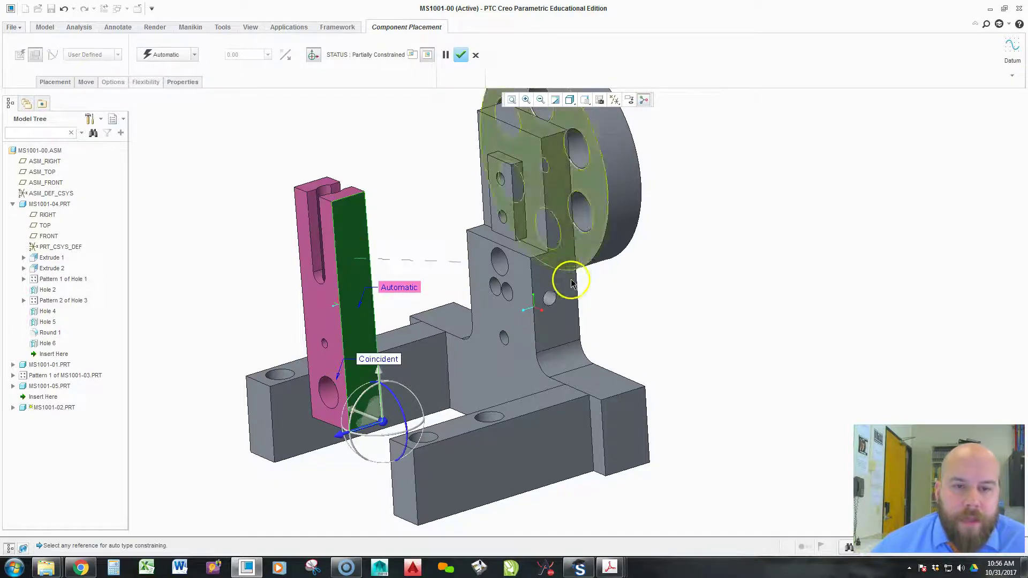
{"action": "left_click", "coordinate": [557, 268]}
{"action": "left_click", "coordinate": [178, 56]}
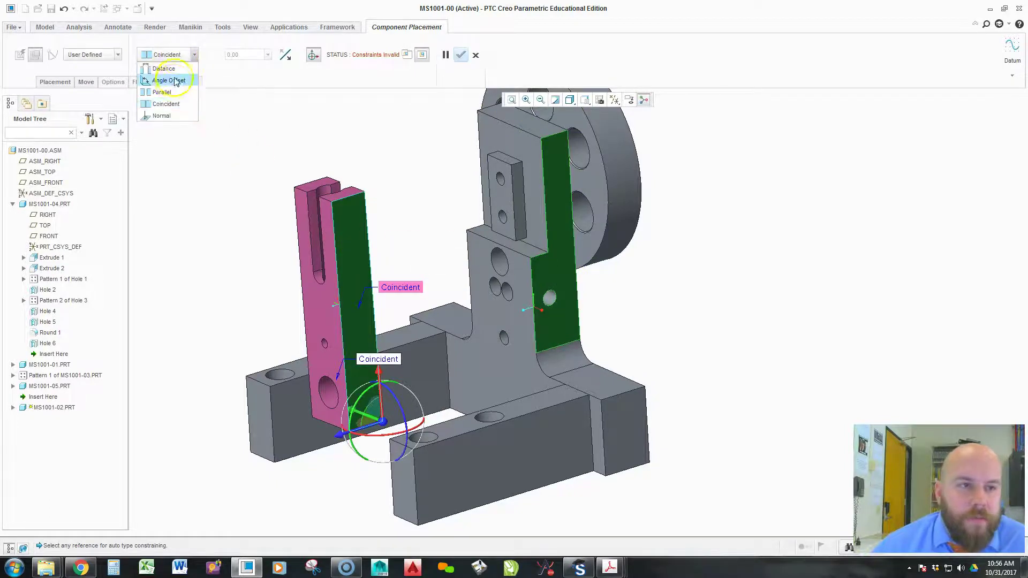
{"action": "left_click", "coordinate": [164, 92]}
Add a Coincident constraint between the back slotted face of MS1001-02 and the front face of the MS1001-04 upright, and accept the placement.
{"action": "middle_click_drag", "start_coordinate": [230, 175], "coordinate": [180, 127]}
{"action": "left_click", "coordinate": [53, 83]}
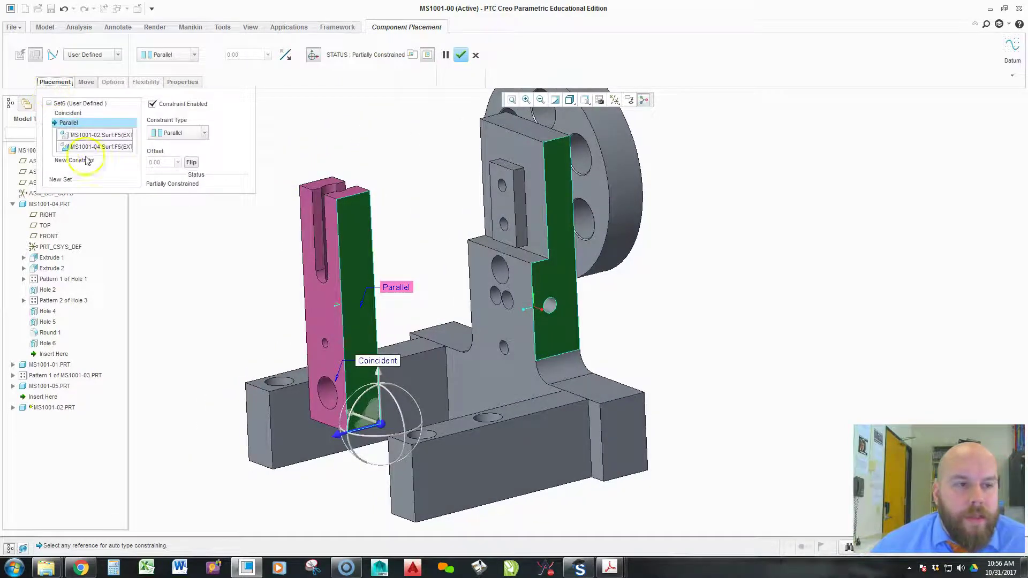
{"action": "left_click", "coordinate": [78, 163]}
{"action": "middle_click_drag", "start_coordinate": [355, 291], "coordinate": [393, 302]}
{"action": "left_click", "coordinate": [500, 321]}
{"action": "middle_click_drag", "start_coordinate": [500, 322], "coordinate": [513, 386]}
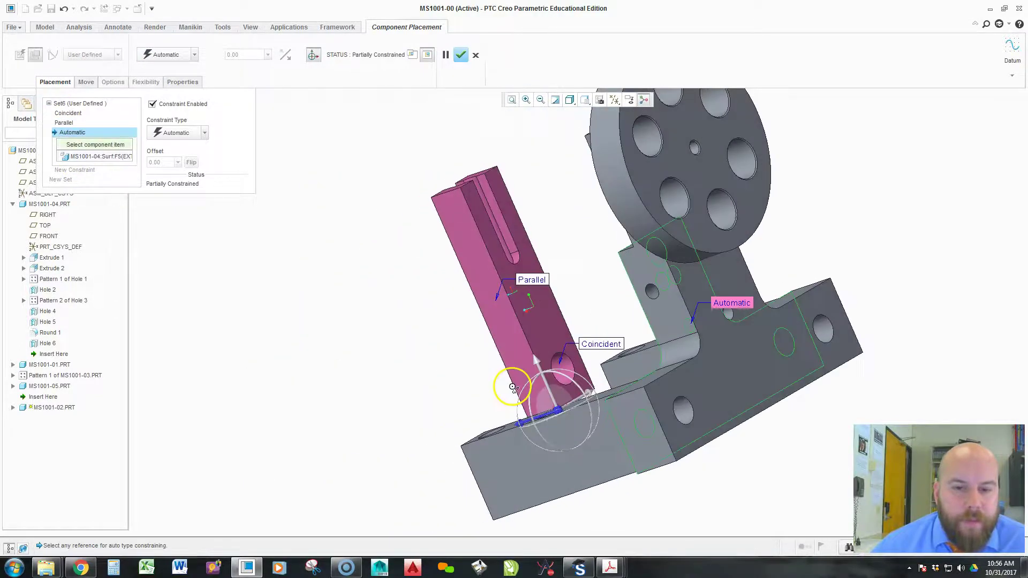
{"action": "left_click", "coordinate": [552, 332]}
{"action": "left_click", "coordinate": [175, 134]}
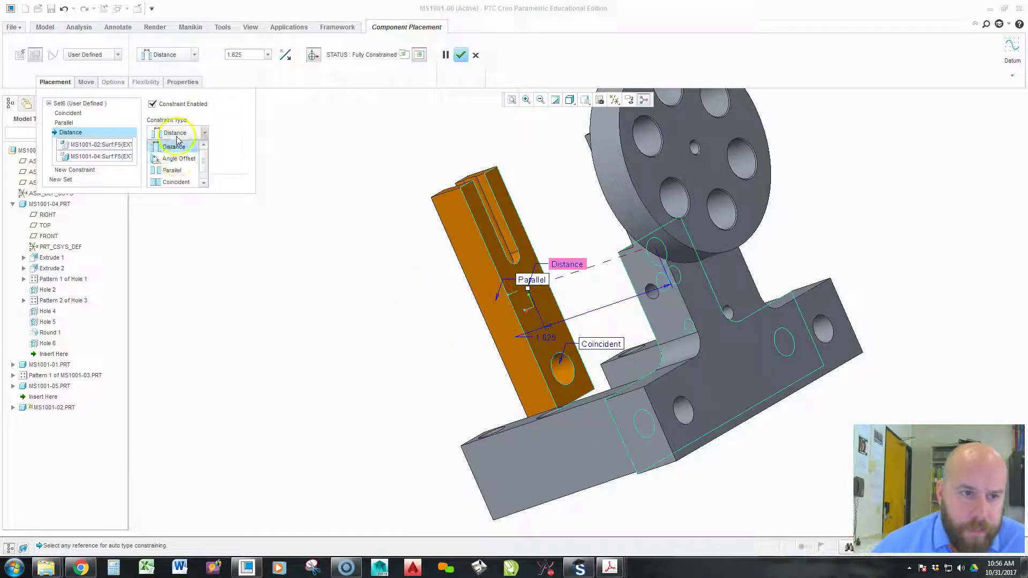
{"action": "left_click", "coordinate": [172, 181]}
{"action": "middle_click_drag", "start_coordinate": [305, 287], "coordinate": [412, 266]}
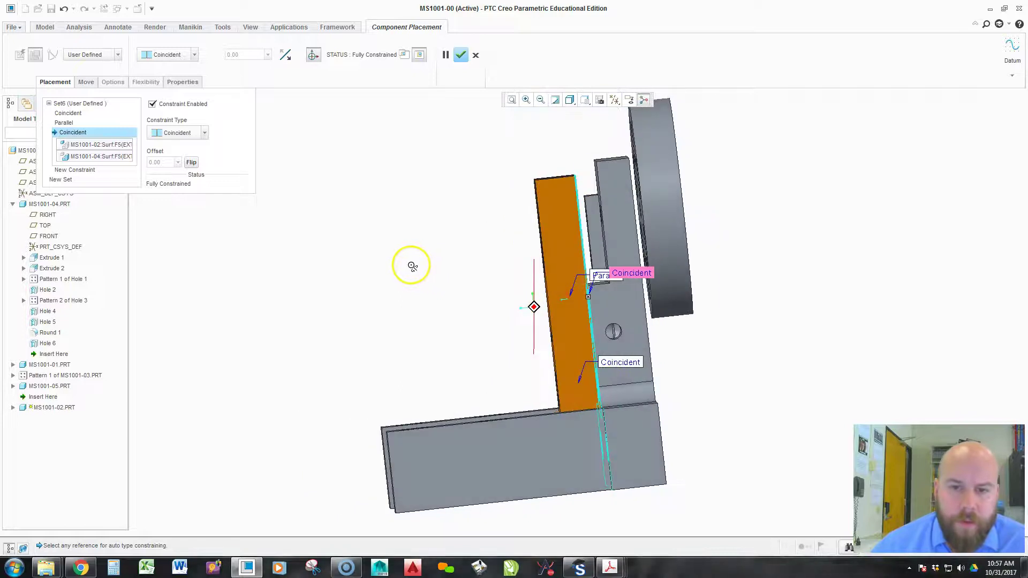
{"action": "middle_click_drag", "start_coordinate": [541, 232], "coordinate": [617, 270]}
{"action": "middle_click", "coordinate": [653, 272]}
Insert the component ms1001-06.prt into the assembly for placement.
{"action": "mouse_move", "coordinate": [637, 305]}
{"action": "middle_mouse_down"}
{"action": "mouse_move", "coordinate": [642, 314]}
{"action": "mouse_move", "coordinate": [753, 303]}
{"action": "mouse_move", "coordinate": [637, 298]}
{"action": "mouse_move", "coordinate": [594, 323]}
{"action": "mouse_move", "coordinate": [644, 318]}
{"action": "middle_mouse_up"}
{"action": "left_click", "coordinate": [168, 56]}
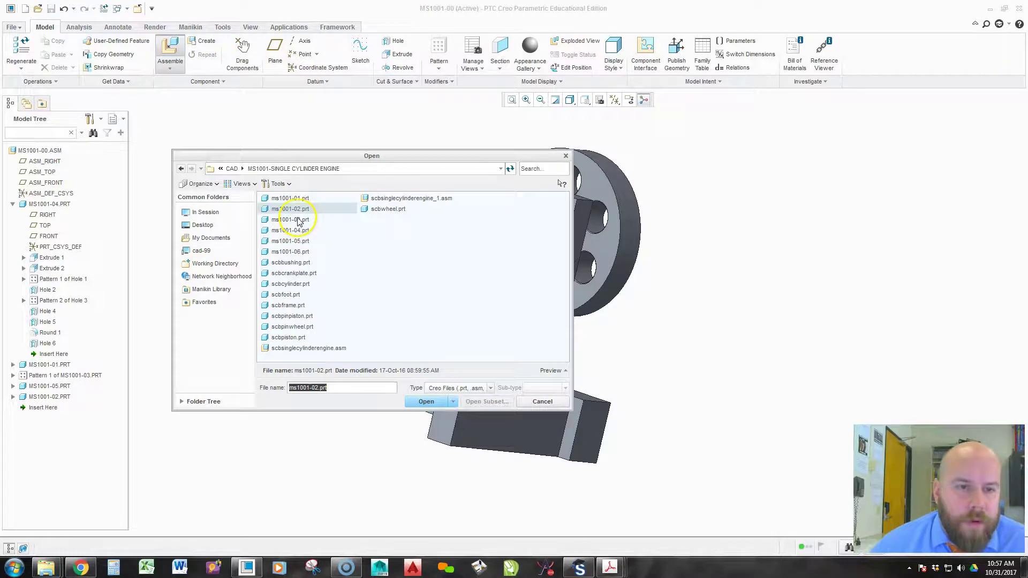
{"action": "left_click", "coordinate": [299, 252]}
{"action": "double_click", "coordinate": [299, 252]}
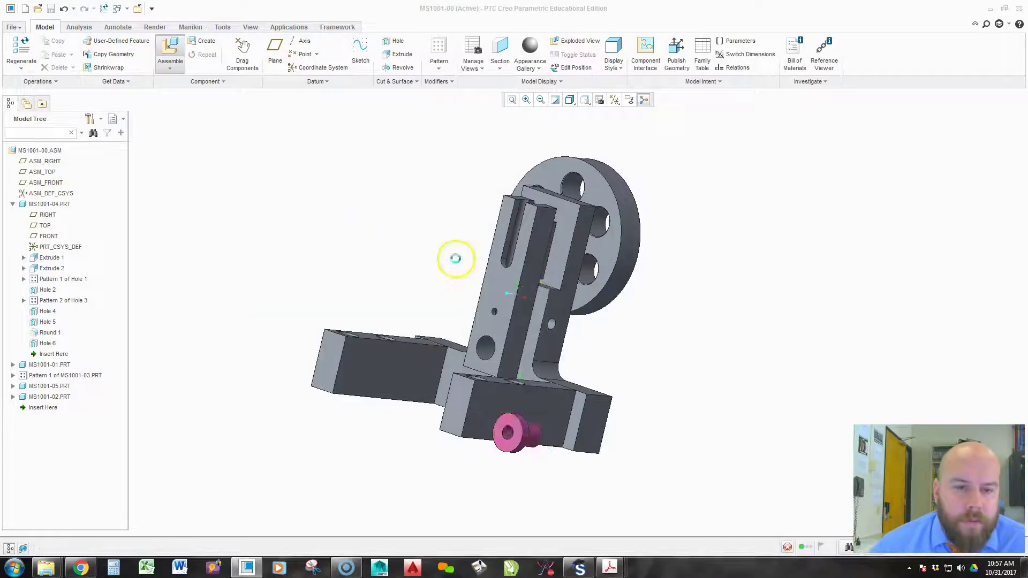
Add a Coincident constraint between the cylindrical shank of MS1001-06 and the large hole of MS1001-02.
{"action": "scroll", "coordinate": [530, 392], "scroll_direction": "up", "scroll_amount": 4}
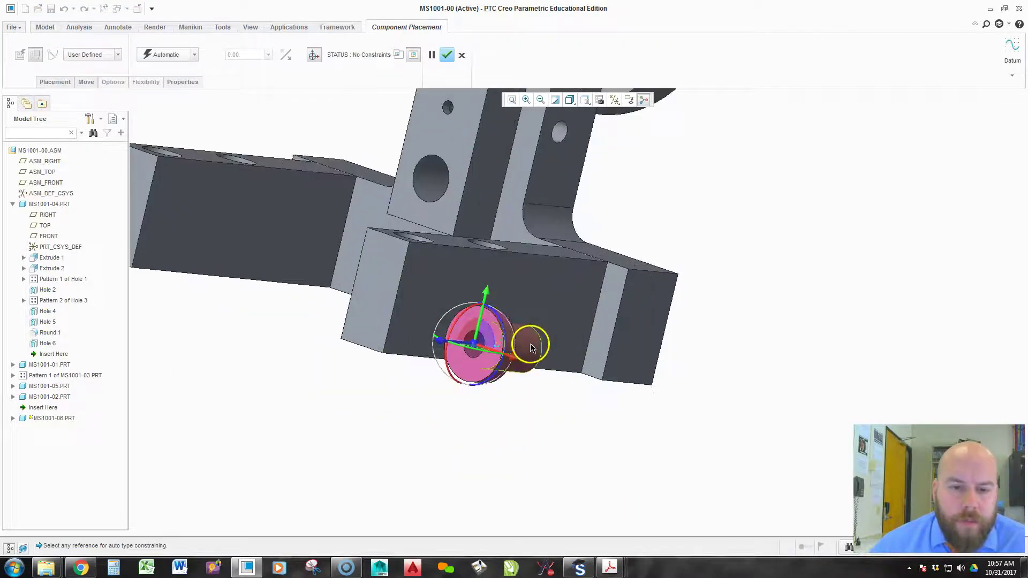
{"action": "left_click", "coordinate": [525, 345]}
{"action": "left_click", "coordinate": [399, 180]}
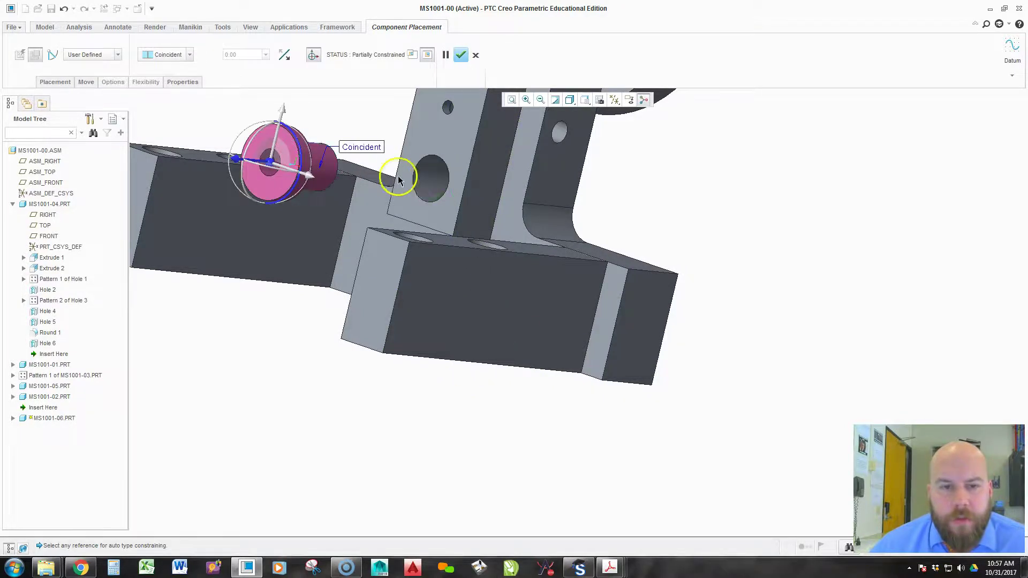
Add a Coincident constraint between the underside of the MS1001-06 flange and the front face of MS1001-02.
{"action": "middle_click_drag", "start_coordinate": [431, 211], "coordinate": [355, 225]}
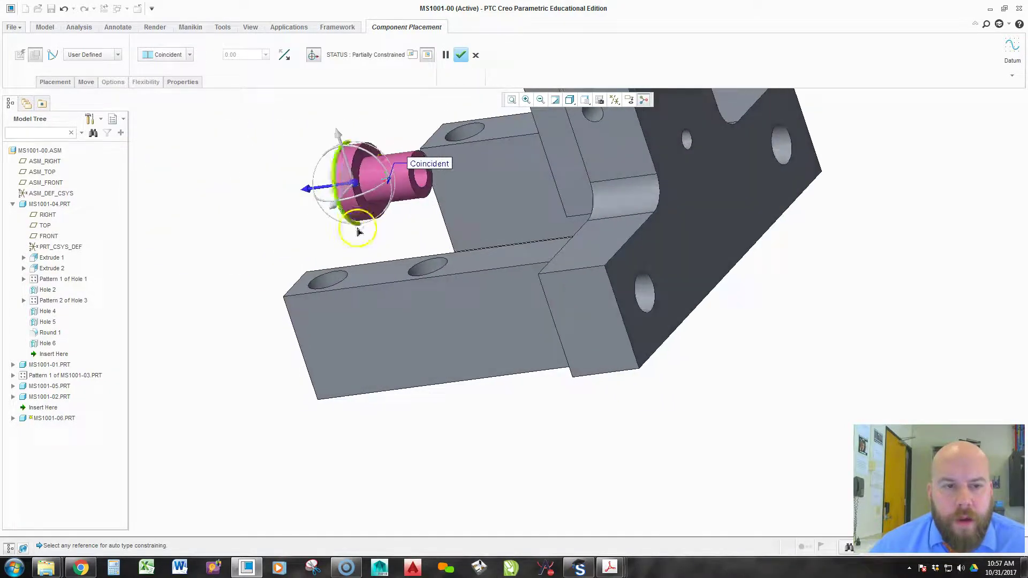
{"action": "left_click", "coordinate": [370, 156]}
{"action": "middle_click_drag", "start_coordinate": [369, 155], "coordinate": [436, 131]}
{"action": "left_click", "coordinate": [440, 134]}
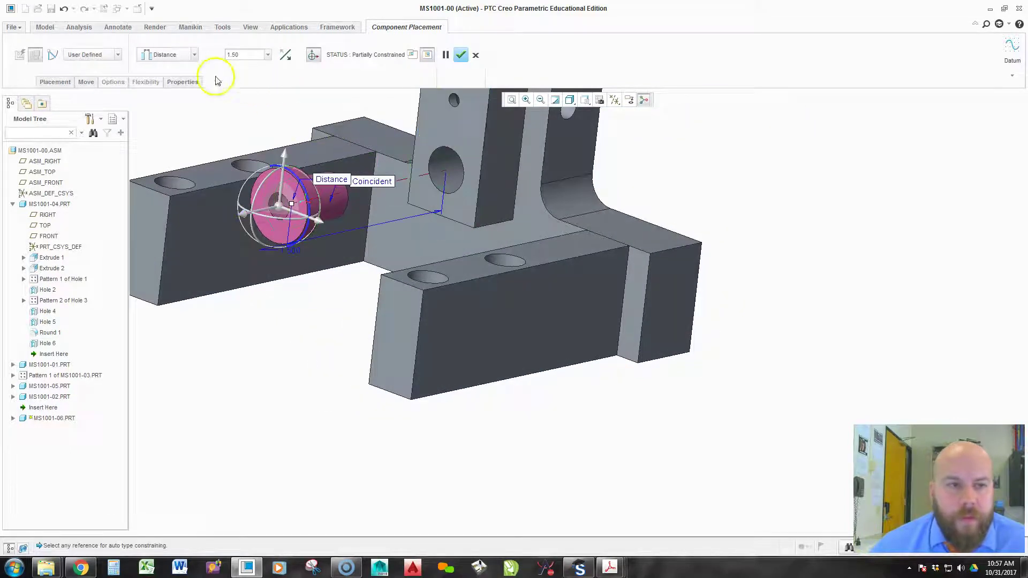
{"action": "left_click", "coordinate": [195, 54]}
{"action": "left_click", "coordinate": [173, 104]}
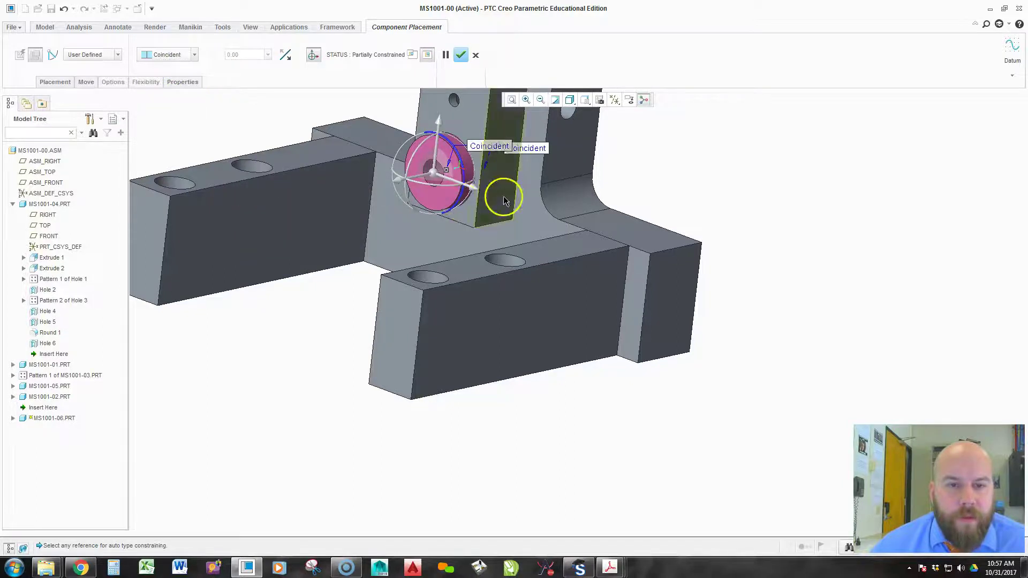
Enable Allow Assumptions for MS1001-06 and accept the component placement.
{"action": "middle_click_drag", "start_coordinate": [500, 192], "coordinate": [459, 195]}
{"action": "left_click", "coordinate": [49, 82]}
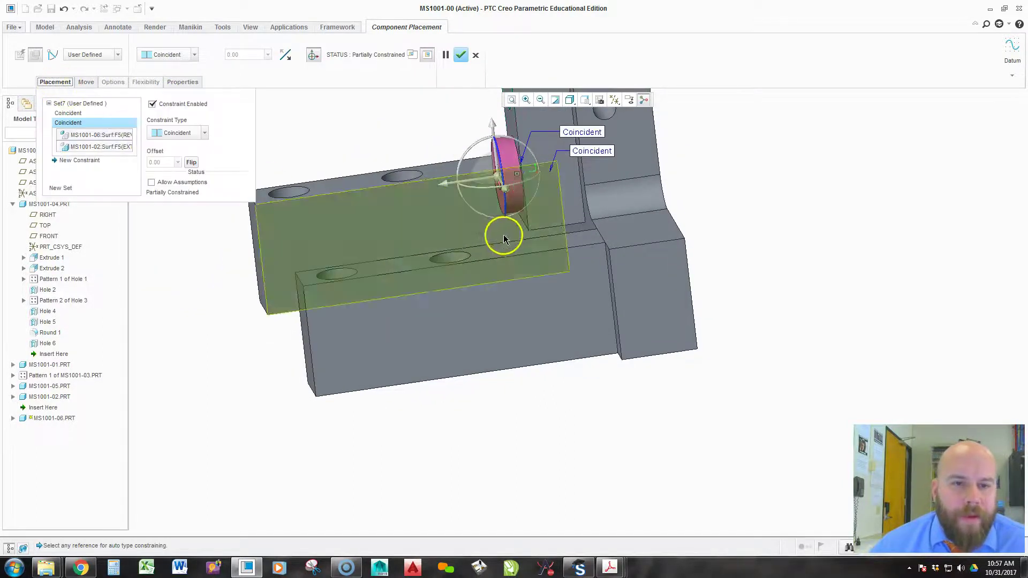
{"action": "middle_click_drag", "start_coordinate": [505, 231], "coordinate": [534, 231]}
{"action": "left_click", "coordinate": [516, 132]}
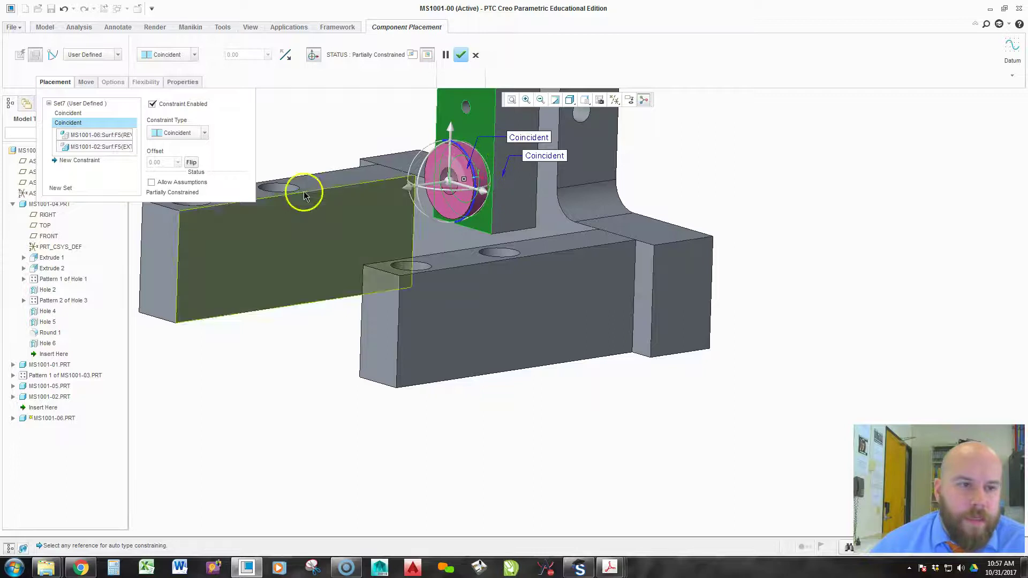
{"action": "left_click", "coordinate": [151, 182]}
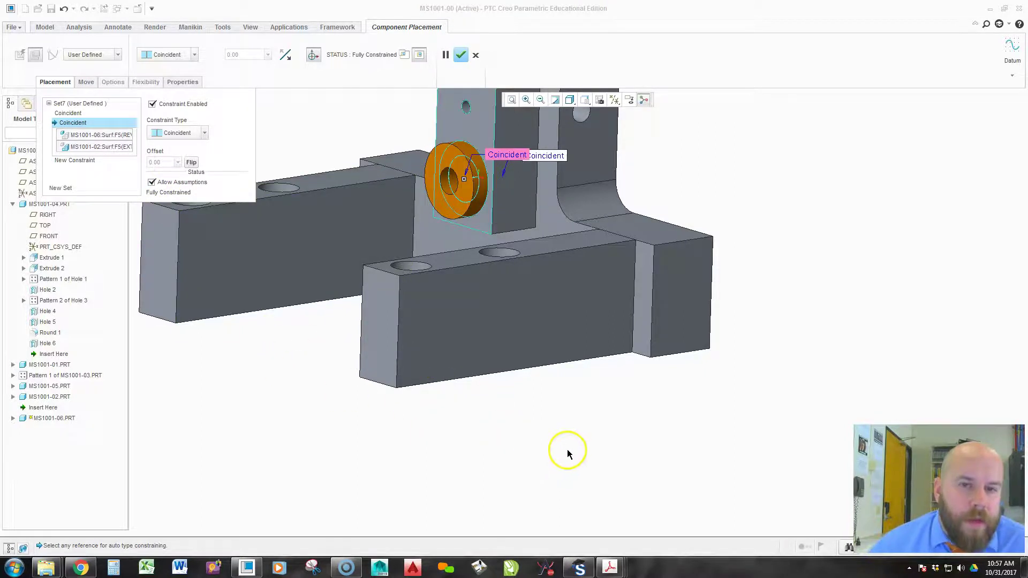
{"action": "scroll", "coordinate": [561, 449], "scroll_direction": "down", "scroll_amount": 3}
{"action": "middle_click", "coordinate": [562, 450]}
Examine the fit and clearance between MS1001-02, MS1001-05 and the wheel around the upright.
{"action": "scroll", "coordinate": [511, 468], "scroll_direction": "down", "scroll_amount": 2}
{"action": "scroll", "coordinate": [516, 465], "scroll_direction": "up", "scroll_amount": 5}
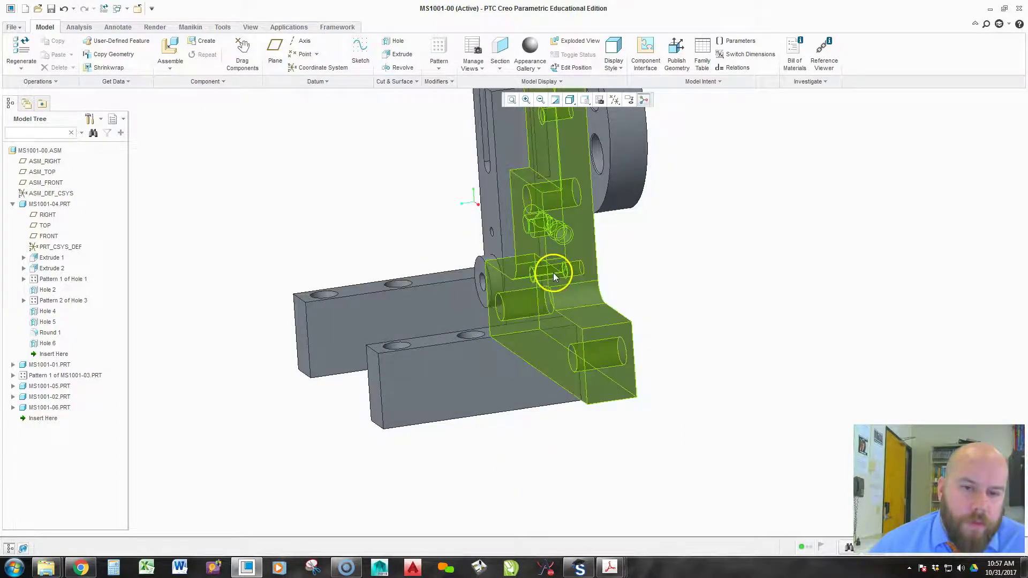
{"action": "scroll", "coordinate": [556, 421], "scroll_direction": "up", "scroll_amount": 3}
{"action": "middle_click_drag", "start_coordinate": [577, 414], "coordinate": [562, 429]}
{"action": "scroll", "coordinate": [562, 281], "scroll_direction": "down", "scroll_amount": 2}
{"action": "middle_click_drag", "start_coordinate": [561, 286], "coordinate": [592, 280]}
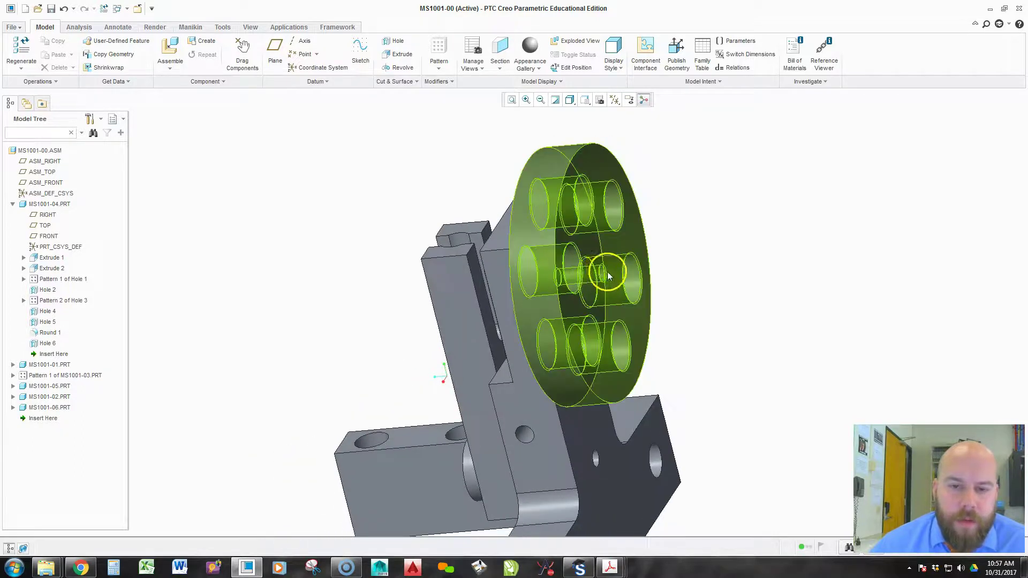
{"action": "middle_click_drag", "start_coordinate": [610, 289], "coordinate": [643, 283]}
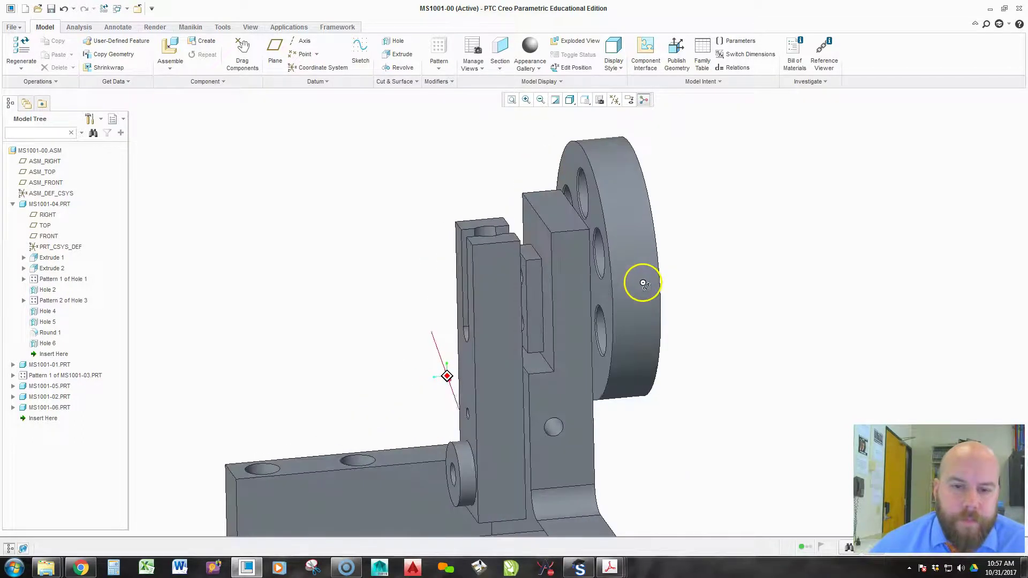
{"action": "scroll", "coordinate": [532, 269], "scroll_direction": "down", "scroll_amount": 4}
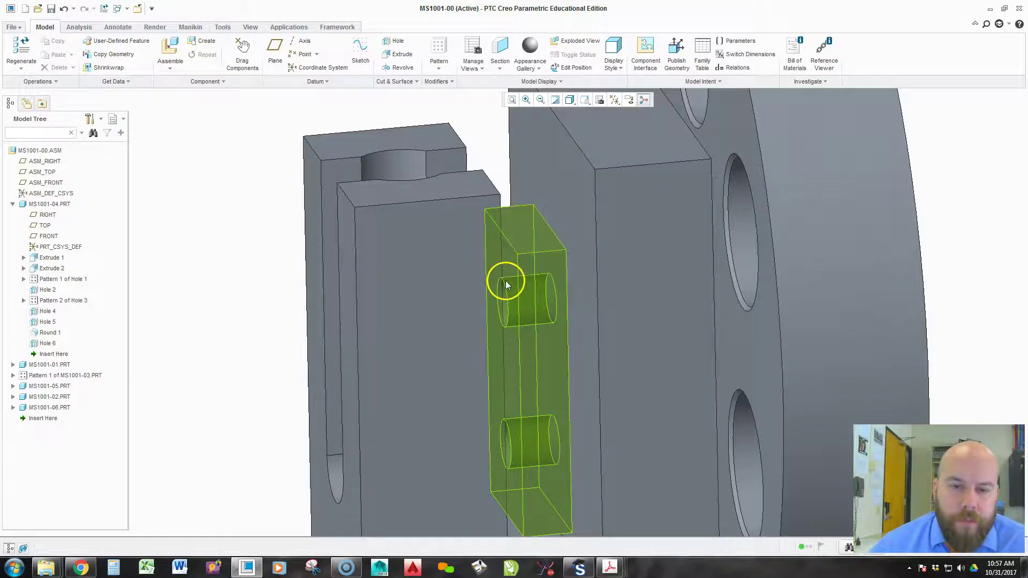
{"action": "scroll", "coordinate": [506, 284], "scroll_direction": "up", "scroll_amount": 4}
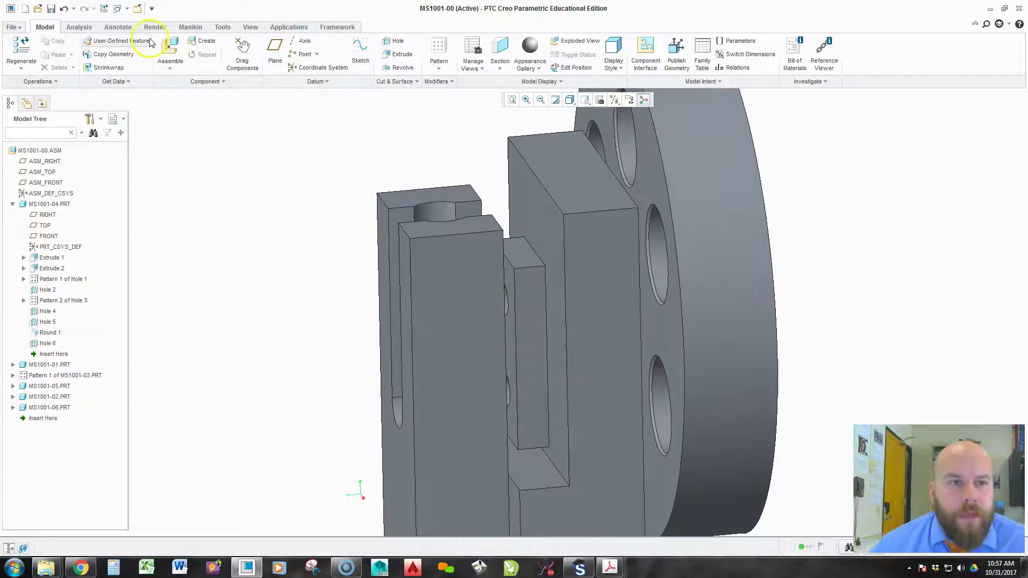
Measure the distance between the front face of MS1001-05 and the outer face of the wheel.
{"action": "left_click", "coordinate": [81, 28]}
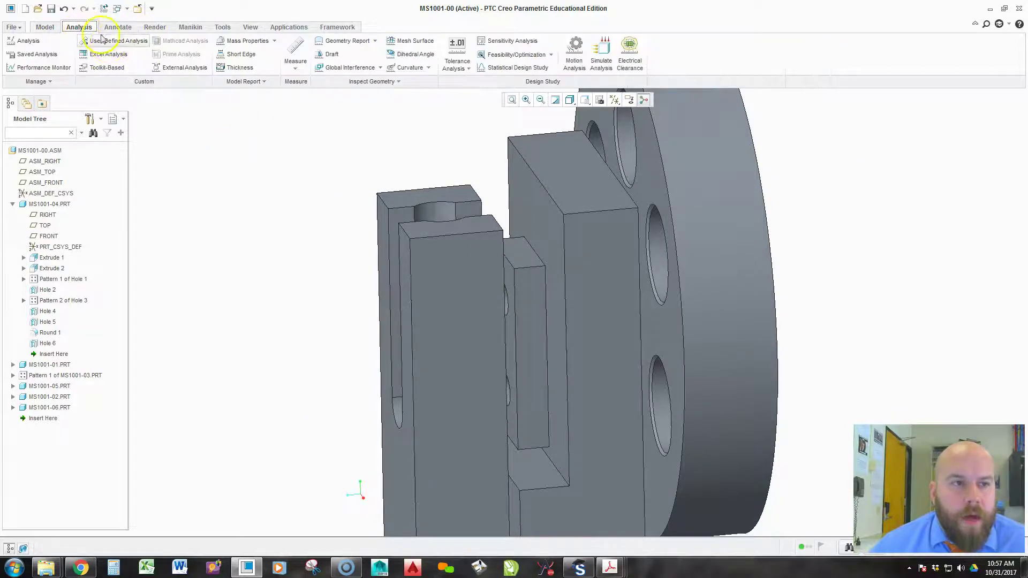
{"action": "left_click", "coordinate": [294, 50]}
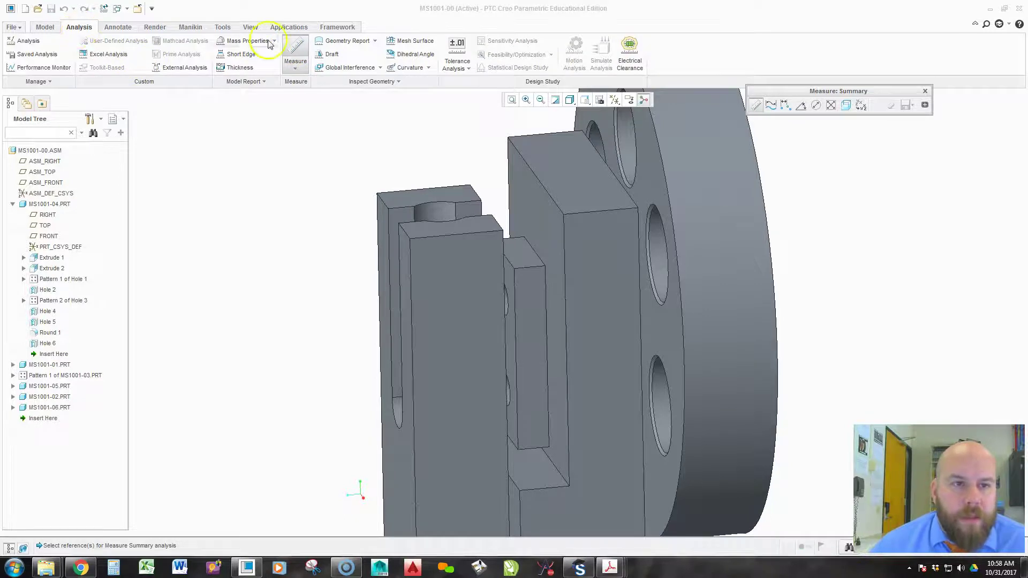
{"action": "scroll", "coordinate": [502, 274], "scroll_direction": "down", "scroll_amount": 3}
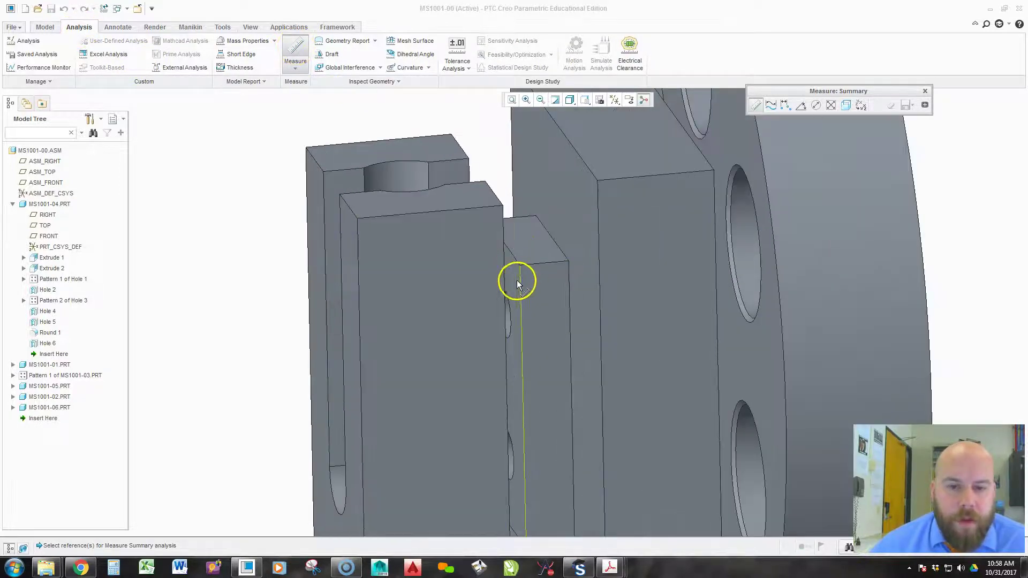
{"action": "left_click", "coordinate": [508, 273]}
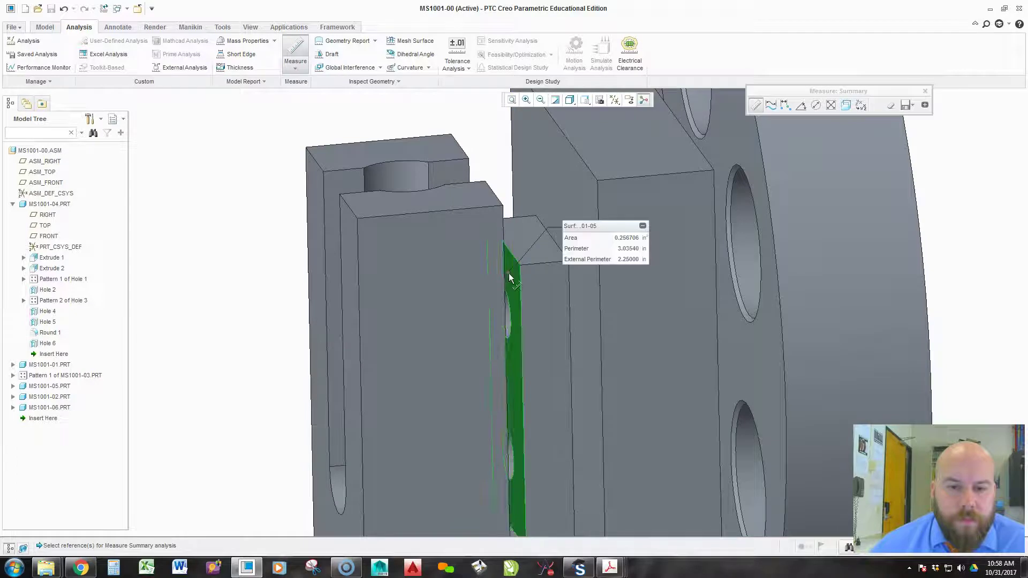
{"action": "scroll", "coordinate": [390, 311], "scroll_direction": "up", "scroll_amount": 5}
{"action": "middle_click_drag", "start_coordinate": [542, 310], "coordinate": [571, 293]}
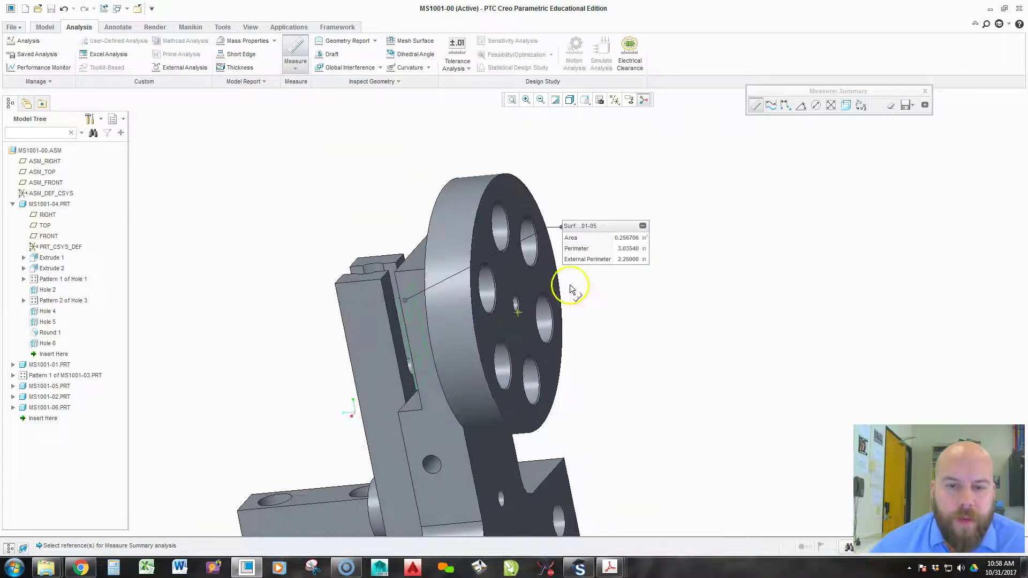
{"action": "left_click", "coordinate": [542, 282], "text": "ctrl"}
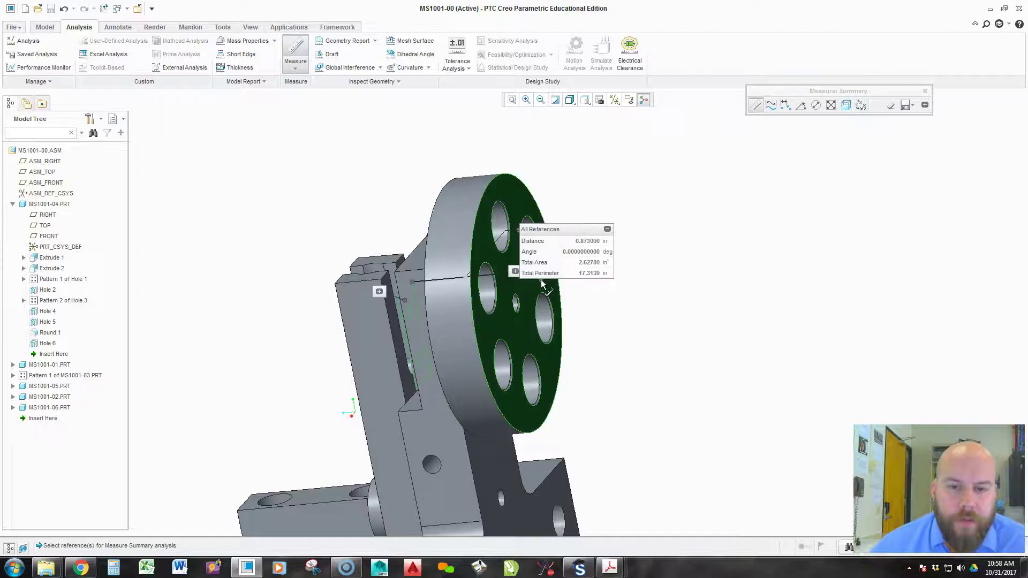
{"action": "left_click", "coordinate": [577, 242]}
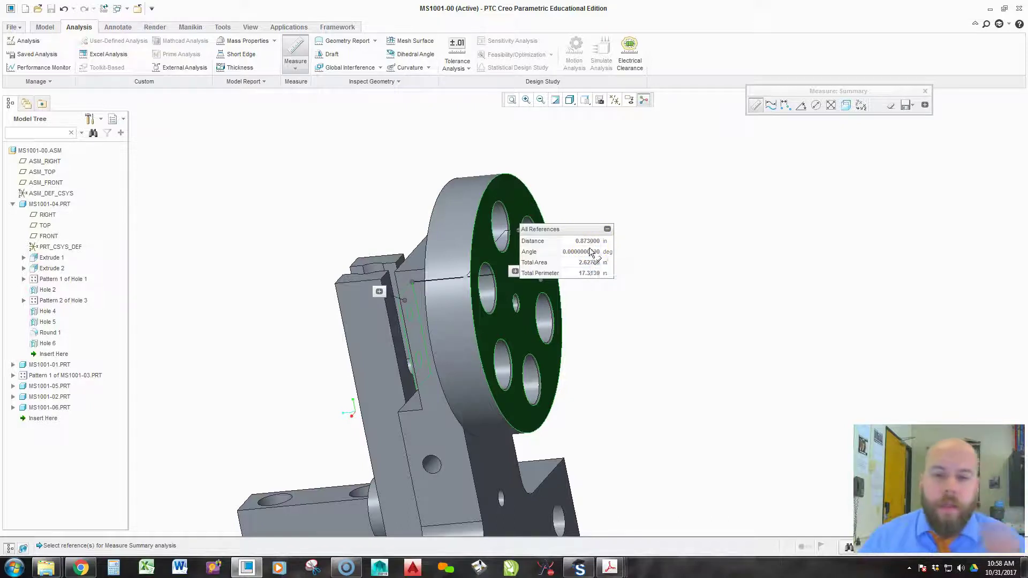
Close the distance measurement between MS1001-05 and the wheel and inspect the gap beside the upright.
{"action": "left_click", "coordinate": [590, 257]}
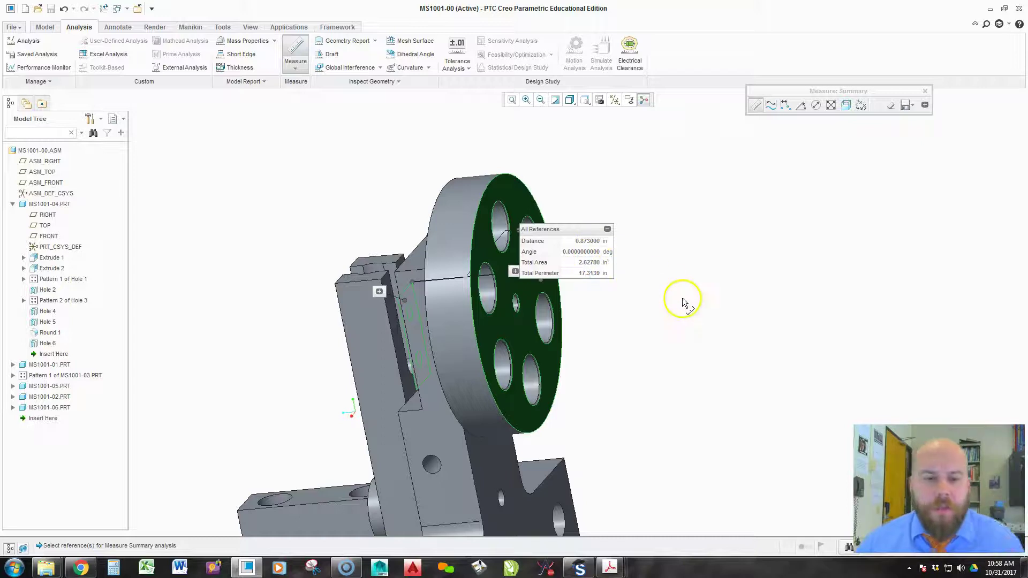
{"action": "middle_click", "coordinate": [677, 351]}
{"action": "middle_click_drag", "start_coordinate": [673, 346], "coordinate": [538, 321]}
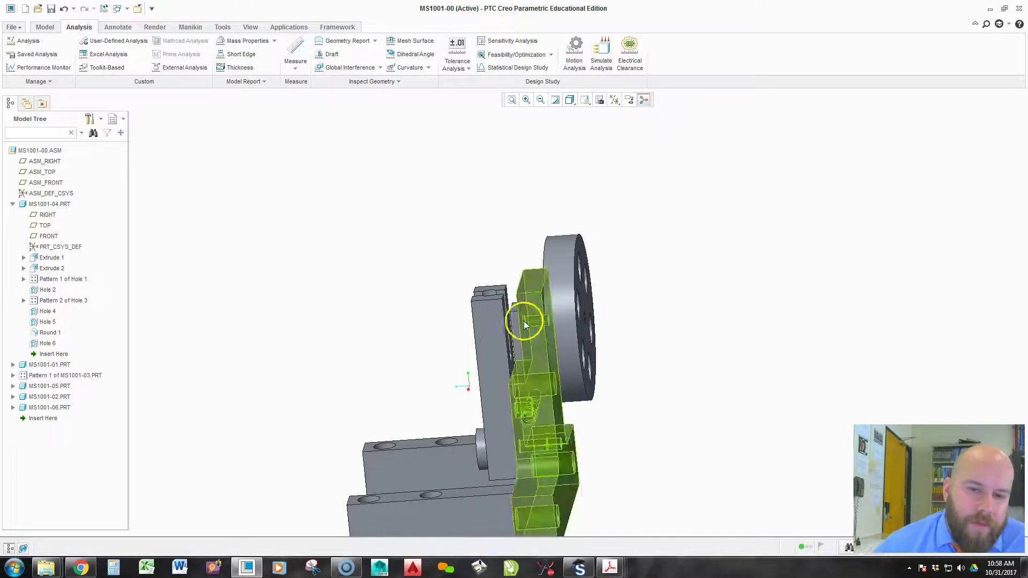
{"action": "middle_click_drag", "start_coordinate": [608, 268], "coordinate": [616, 281]}
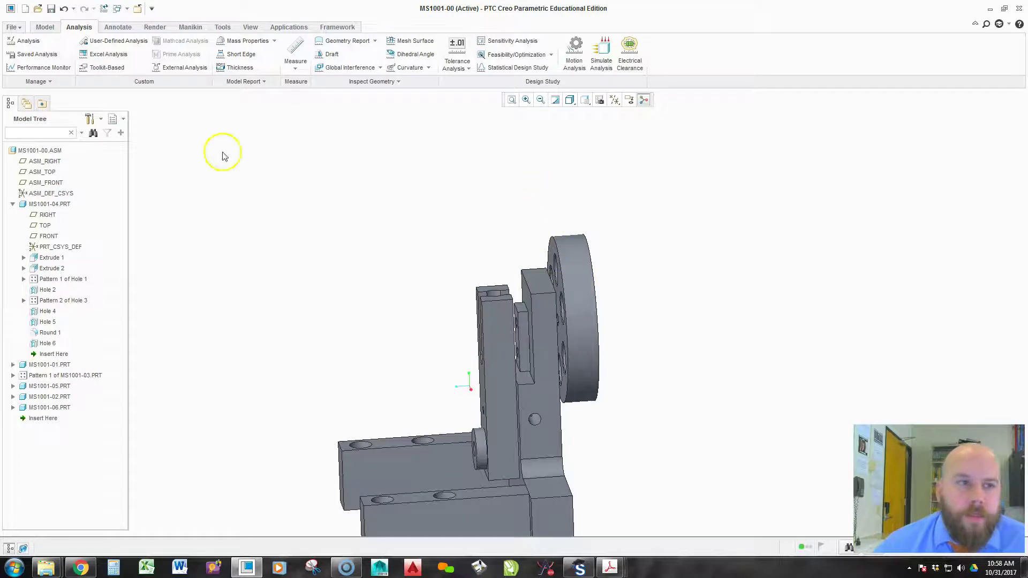
{"action": "left_click", "coordinate": [45, 28]}
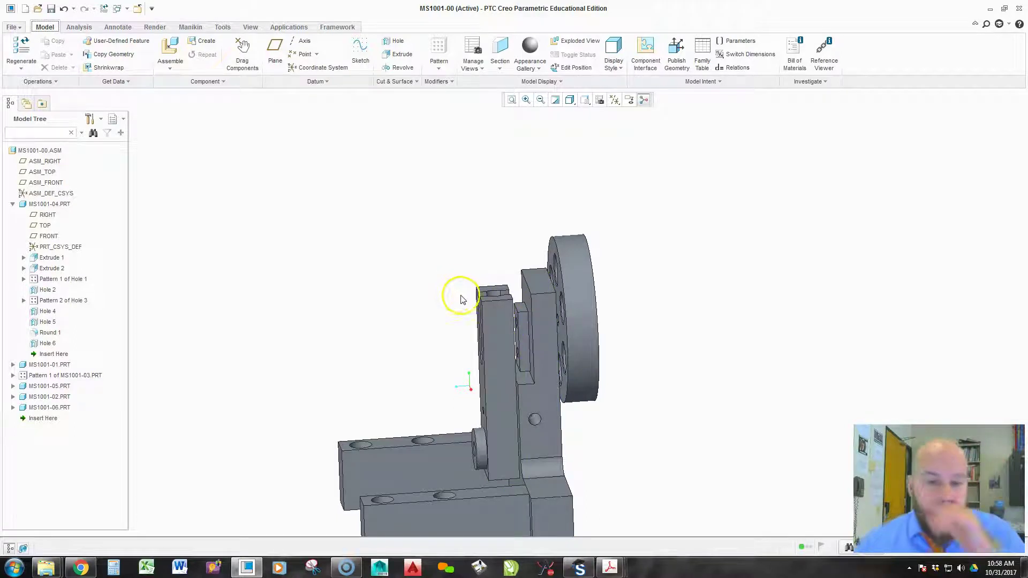
{"action": "left_click", "coordinate": [204, 42]}
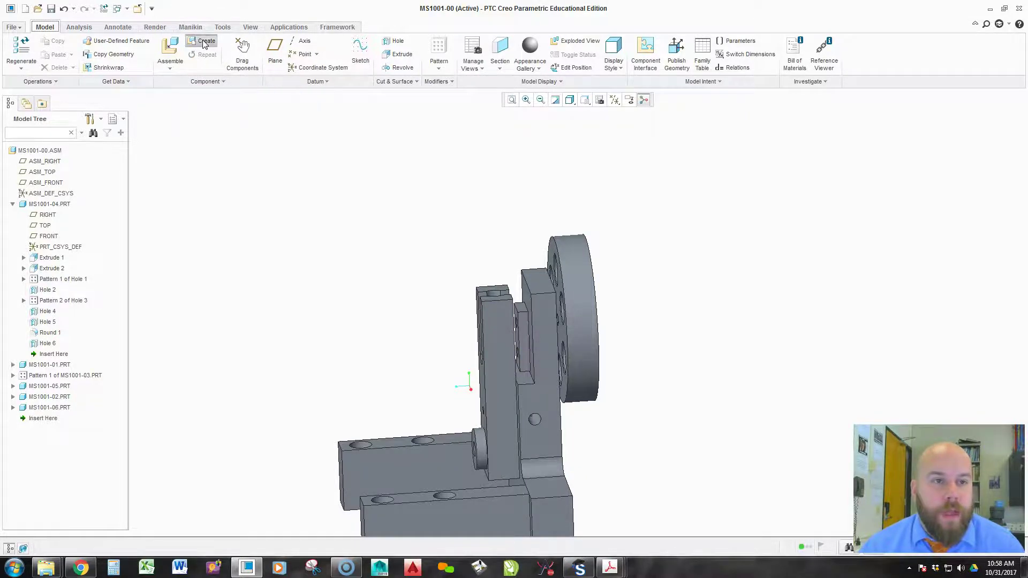
{"action": "left_click_drag", "start_coordinate": [982, 287], "coordinate": [824, 221]}
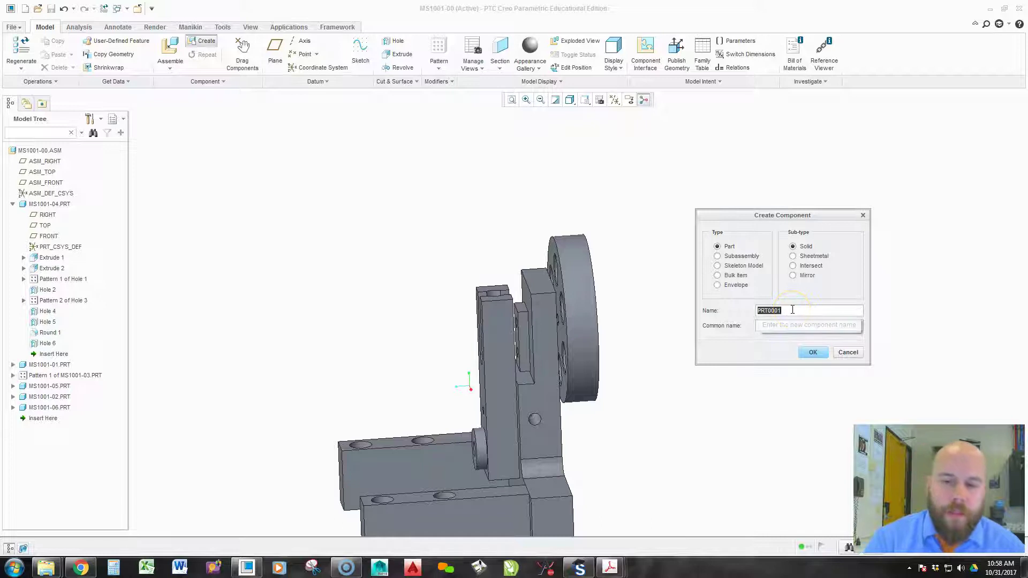
{"action": "type", "text": "DOWEL_PIN"}
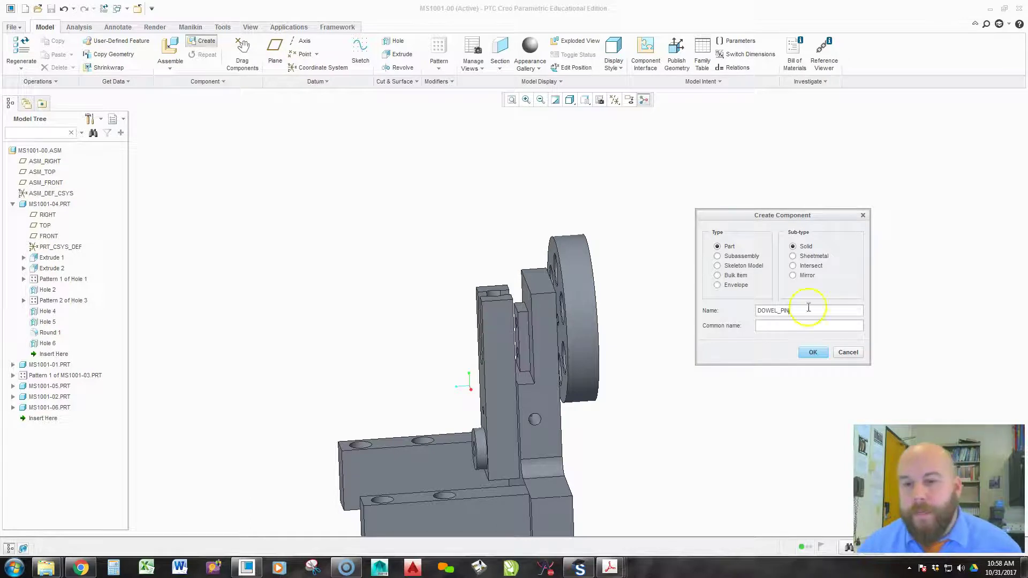
{"action": "left_click", "coordinate": [812, 355]}
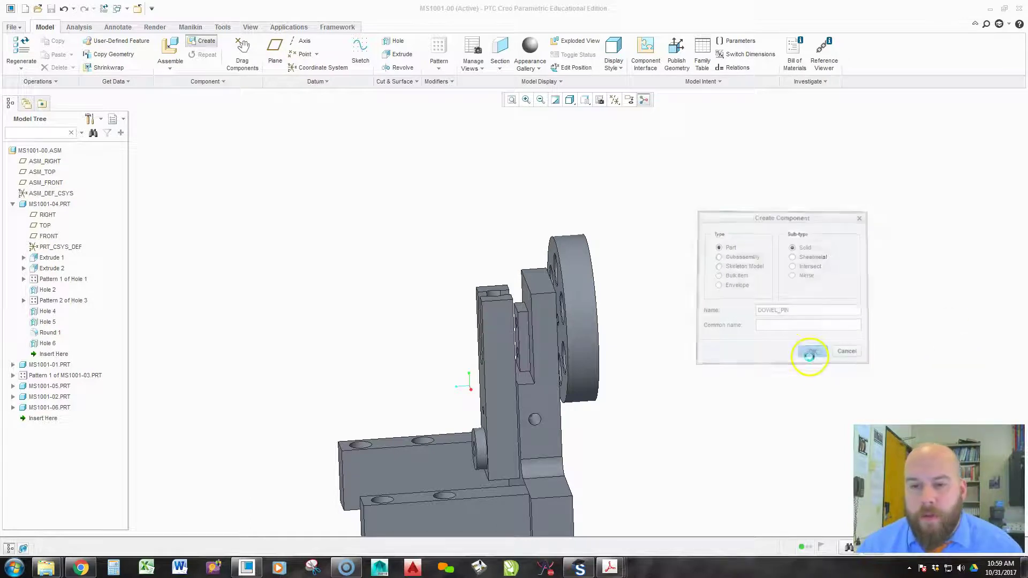
{"action": "left_click_drag", "start_coordinate": [908, 286], "coordinate": [784, 171]}
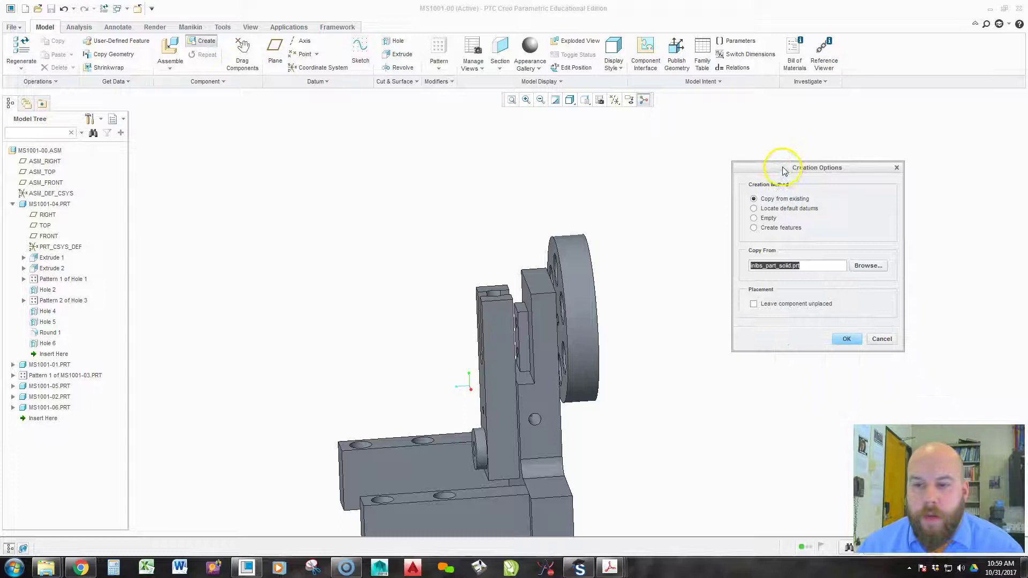
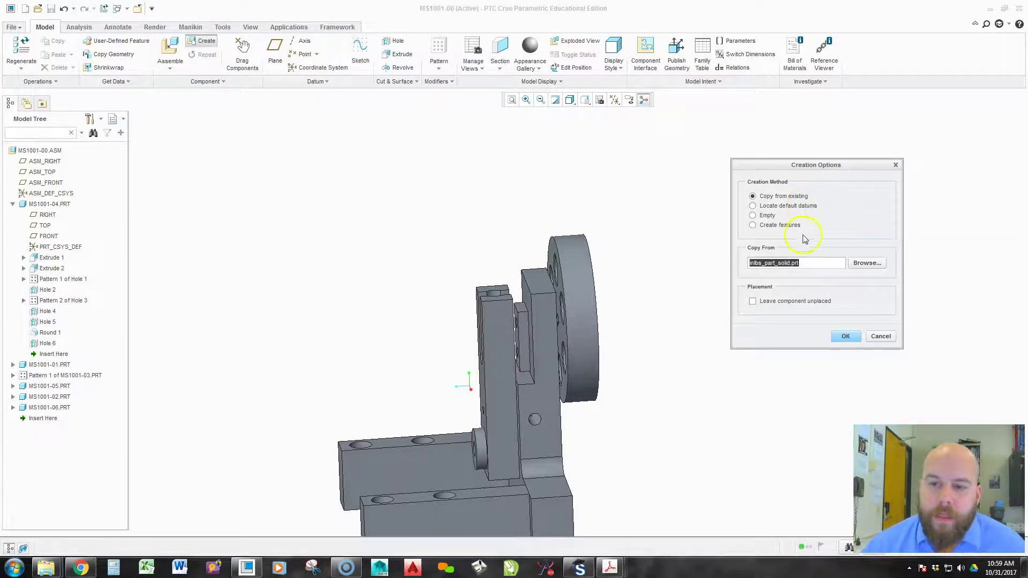
{"action": "left_click", "coordinate": [798, 209]}
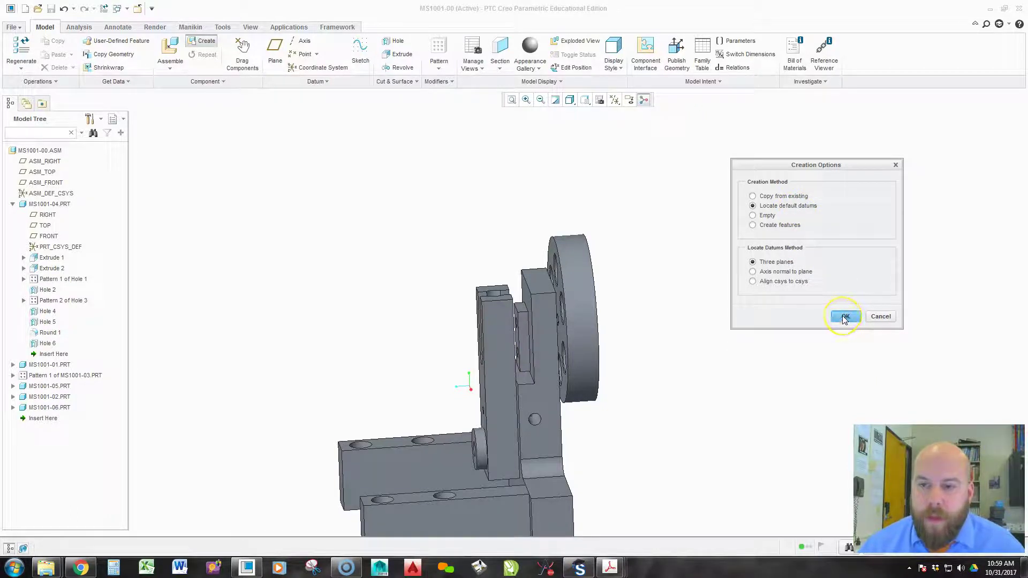
{"action": "left_click", "coordinate": [784, 228]}
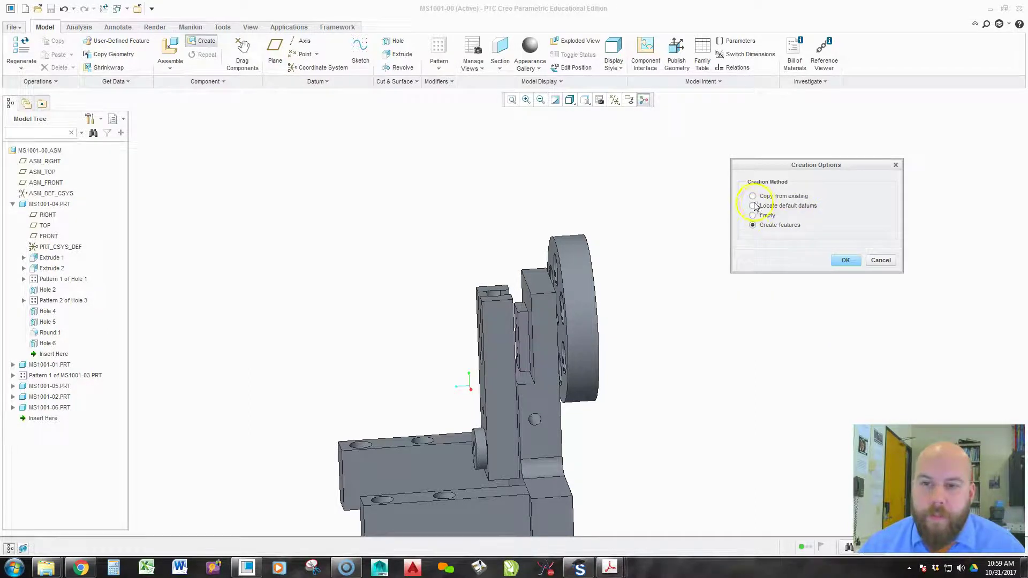
{"action": "left_click", "coordinate": [765, 207]}
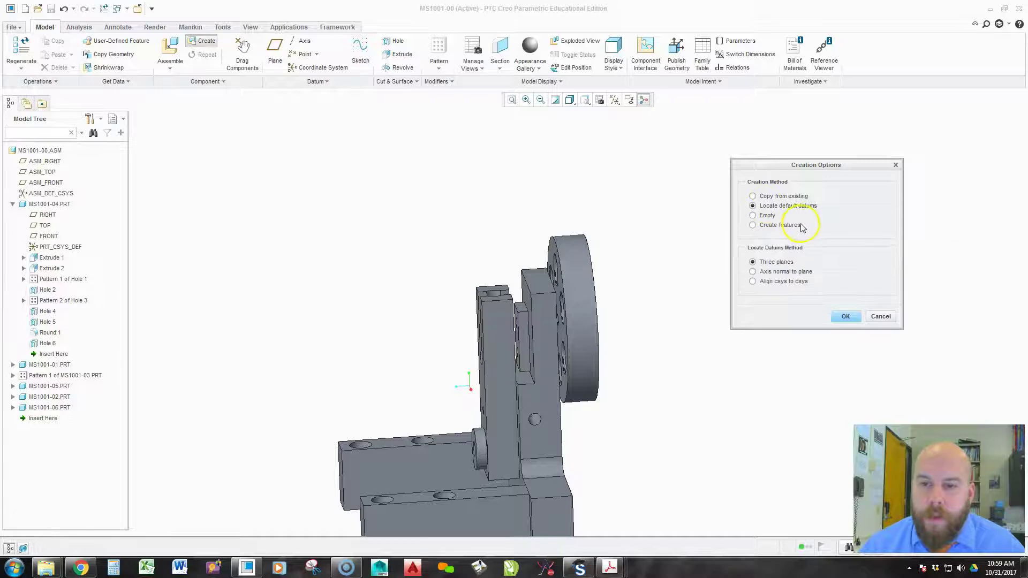
{"action": "left_click", "coordinate": [844, 317]}
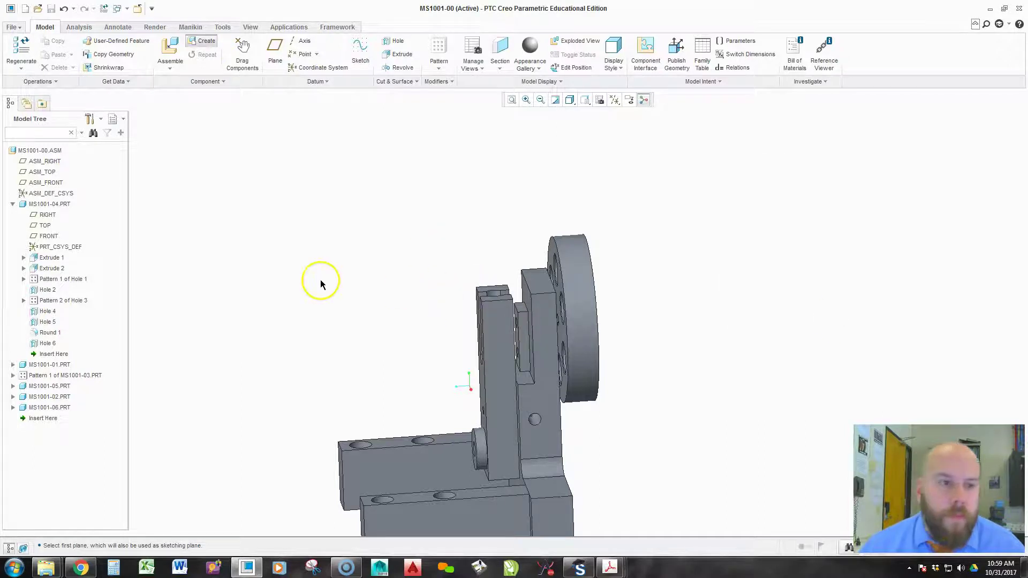
Show the datum planes in the assembly.
{"action": "scroll", "coordinate": [303, 252], "scroll_direction": "up", "scroll_amount": 2}
{"action": "scroll", "coordinate": [303, 252], "scroll_direction": "down", "scroll_amount": 2}
{"action": "middle_click_drag", "start_coordinate": [531, 334], "coordinate": [667, 118]}
{"action": "left_click", "coordinate": [614, 100]}
{"action": "left_click", "coordinate": [633, 160]}
{"action": "middle_click_drag", "start_coordinate": [728, 271], "coordinate": [713, 291]}
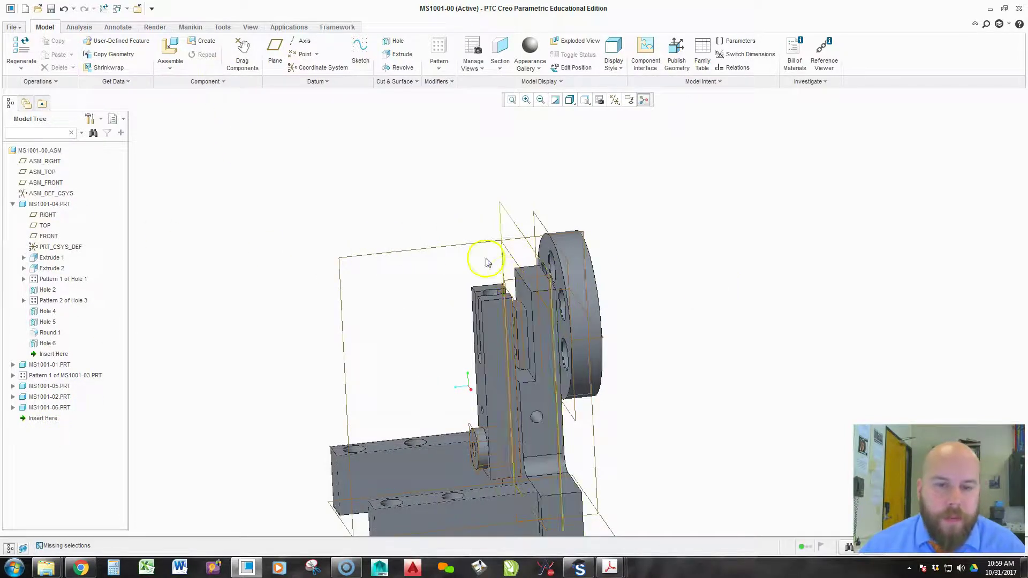
Create a solid part component named DOWEL_PIN in the assembly with the Create features method.
{"action": "left_click", "coordinate": [203, 41]}
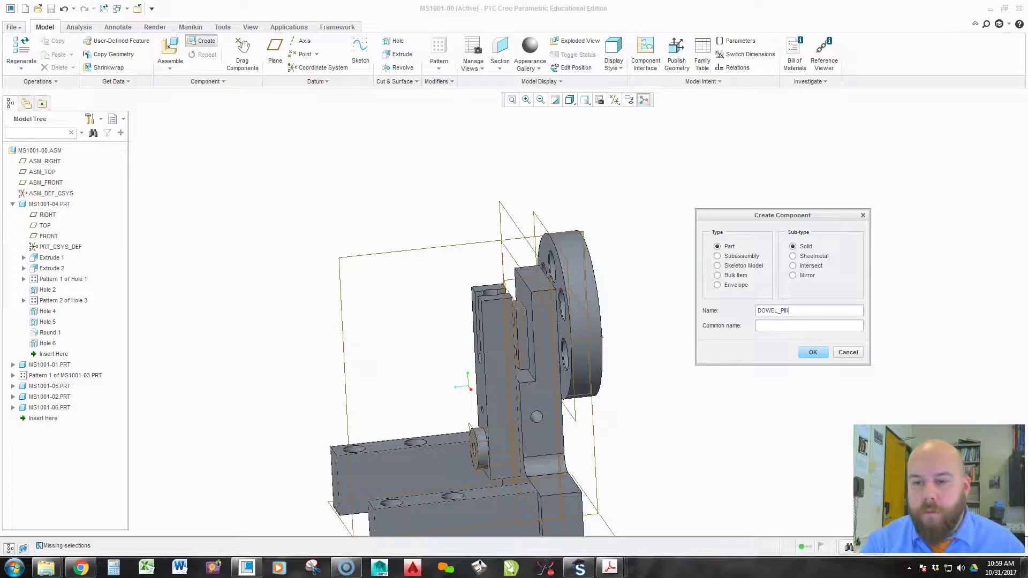
{"action": "type", "text": "DOWEL_PIN"}
{"action": "key", "text": "Return"}
{"action": "left_click", "coordinate": [779, 225]}
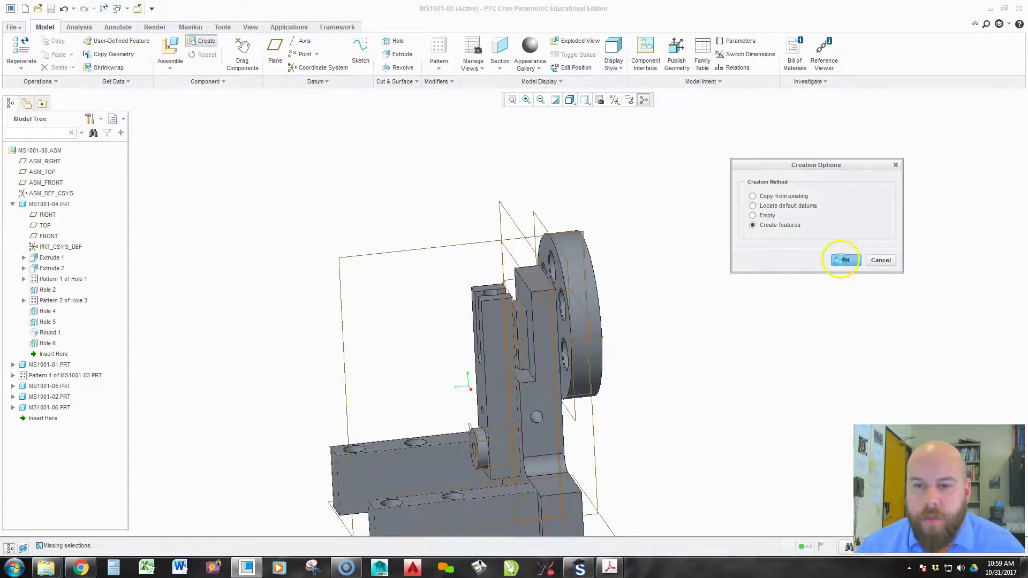
{"action": "left_click", "coordinate": [844, 260]}
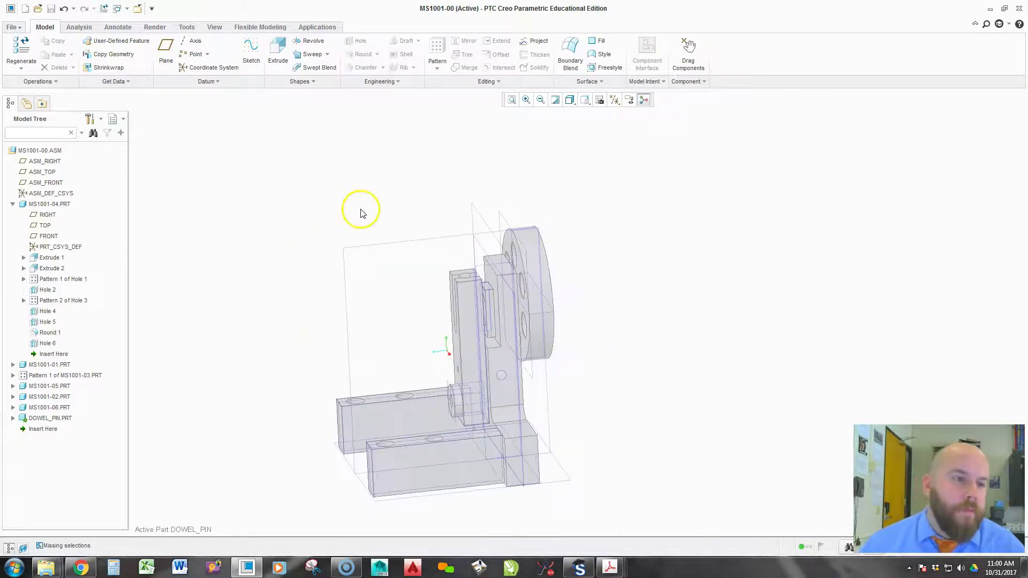
Start a Revolve in DOWEL_PIN with its sketch on the lengthwise vertical datum plane of the assembly.
{"action": "scroll", "coordinate": [335, 198], "scroll_direction": "down", "scroll_amount": 2}
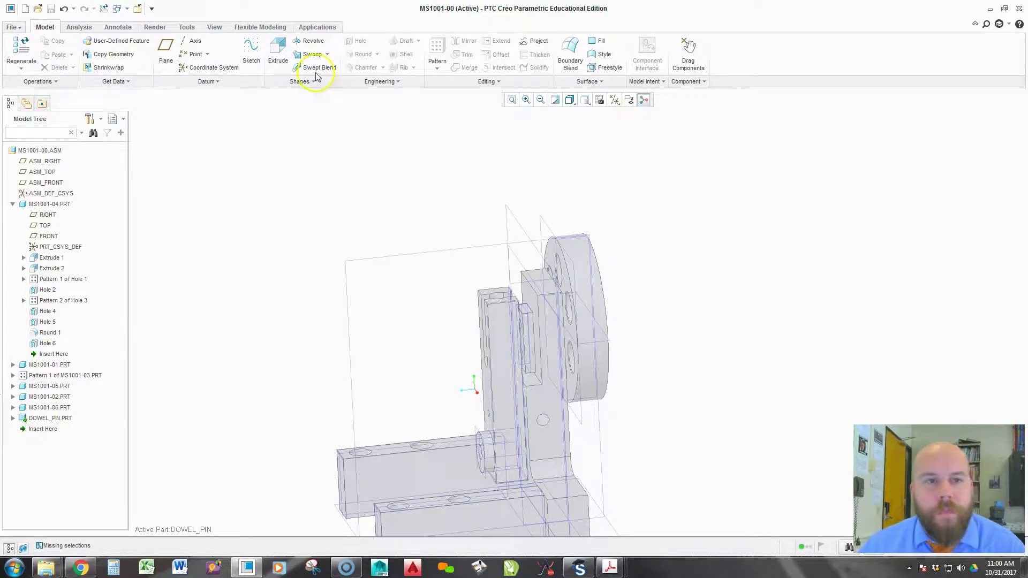
{"action": "left_click", "coordinate": [308, 41]}
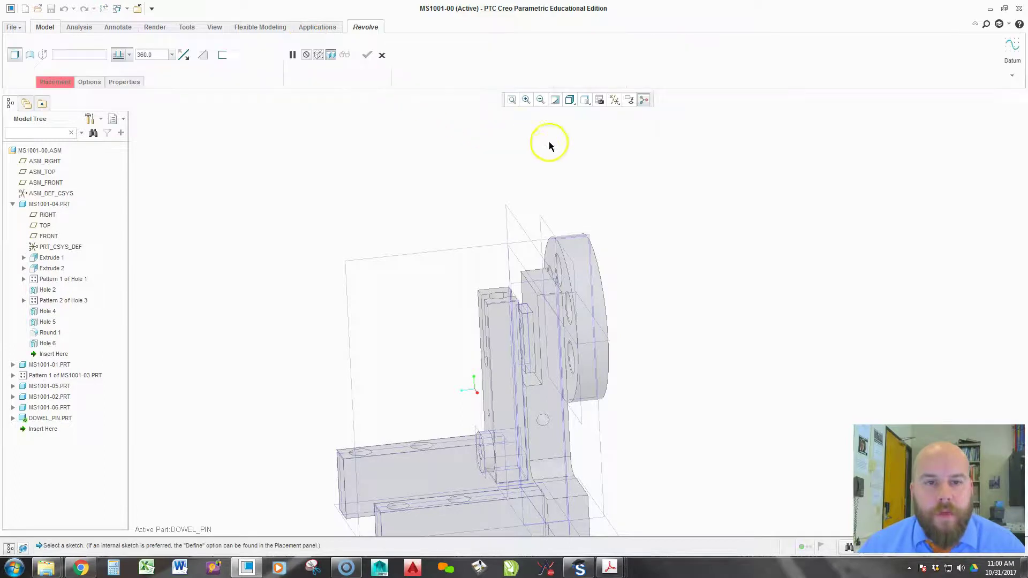
{"action": "scroll", "coordinate": [502, 231], "scroll_direction": "down", "scroll_amount": 2}
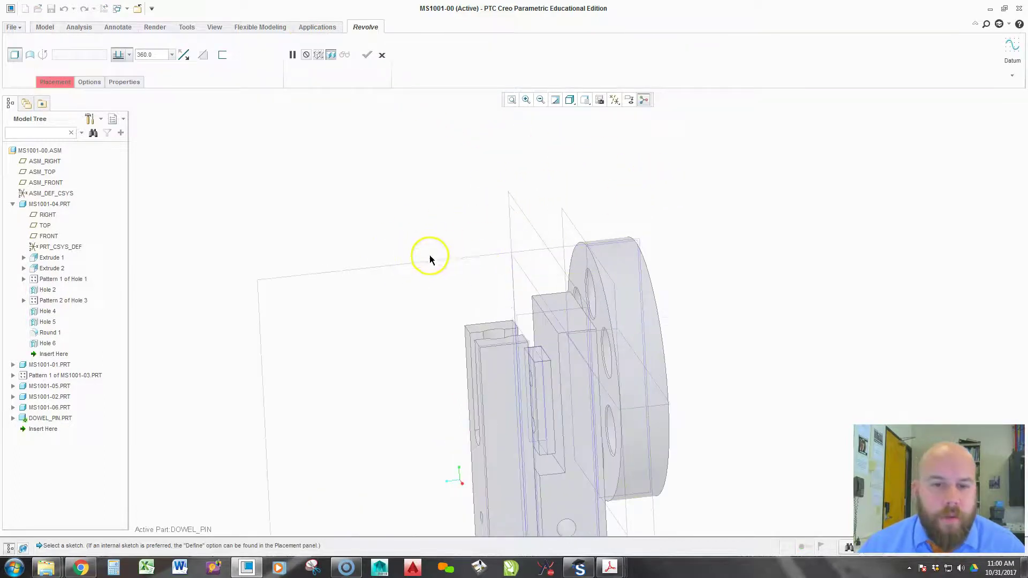
{"action": "middle_click_drag", "start_coordinate": [429, 265], "coordinate": [538, 236]}
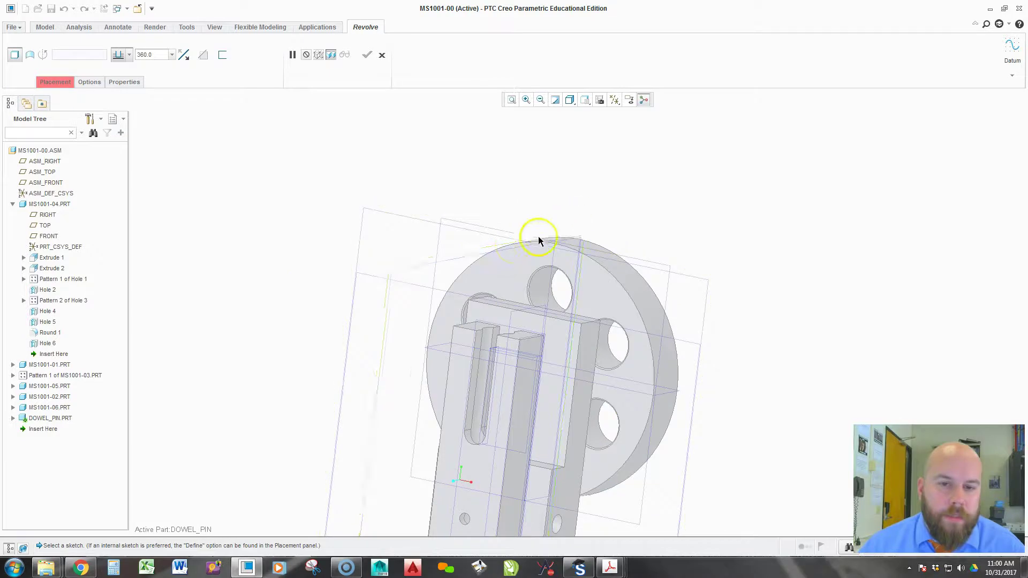
{"action": "left_click", "coordinate": [422, 267]}
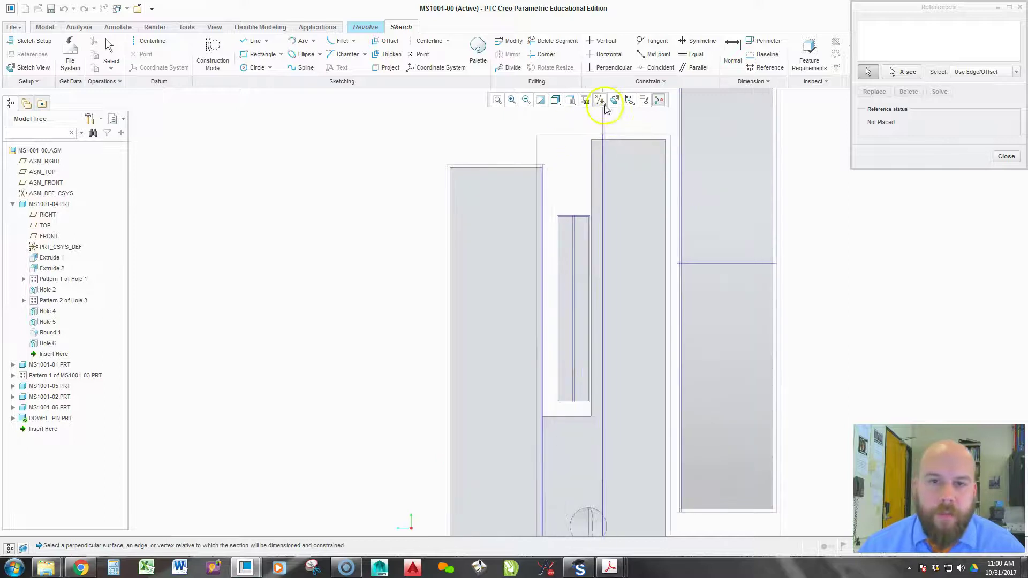
Display the axes and reference the MS1001-05 hole axis, the MS1001-05 front face and the MS1001-01 wheel's outer face in the sketch.
{"action": "left_click", "coordinate": [600, 100]}
{"action": "left_click", "coordinate": [633, 126]}
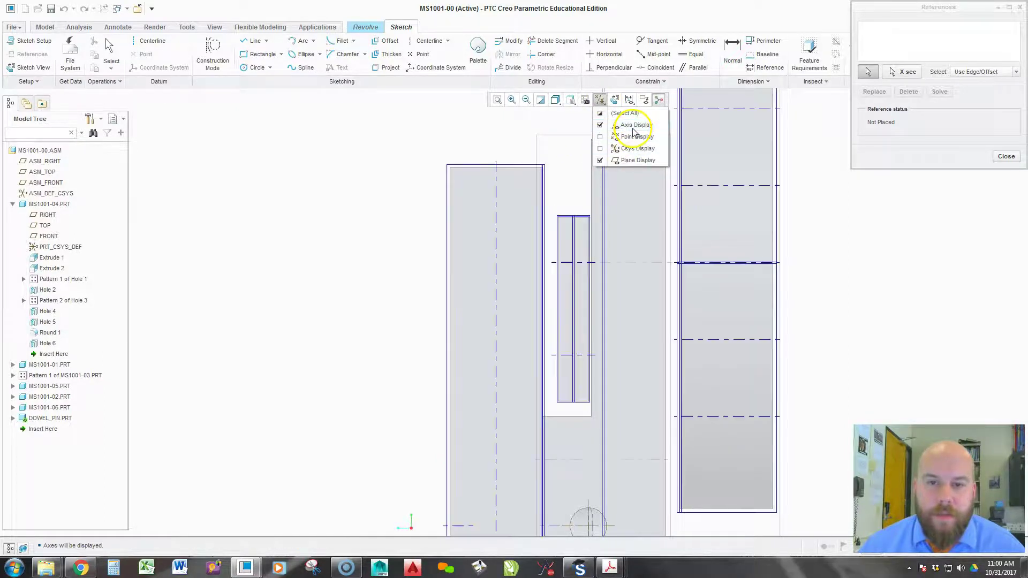
{"action": "scroll", "coordinate": [312, 331], "scroll_direction": "down", "scroll_amount": 2}
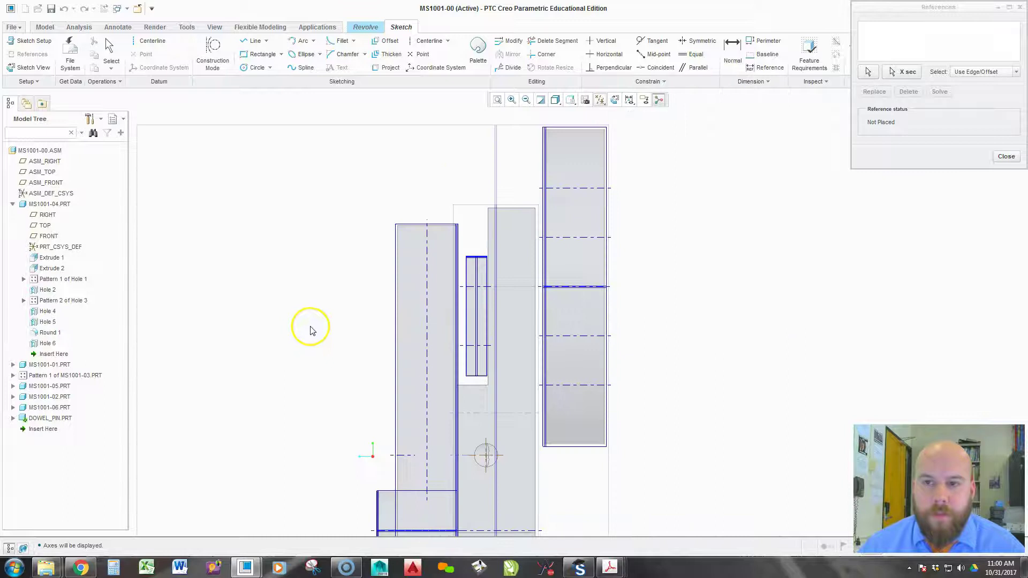
{"action": "left_click", "coordinate": [869, 72]}
{"action": "scroll", "coordinate": [513, 294], "scroll_direction": "up", "scroll_amount": 2}
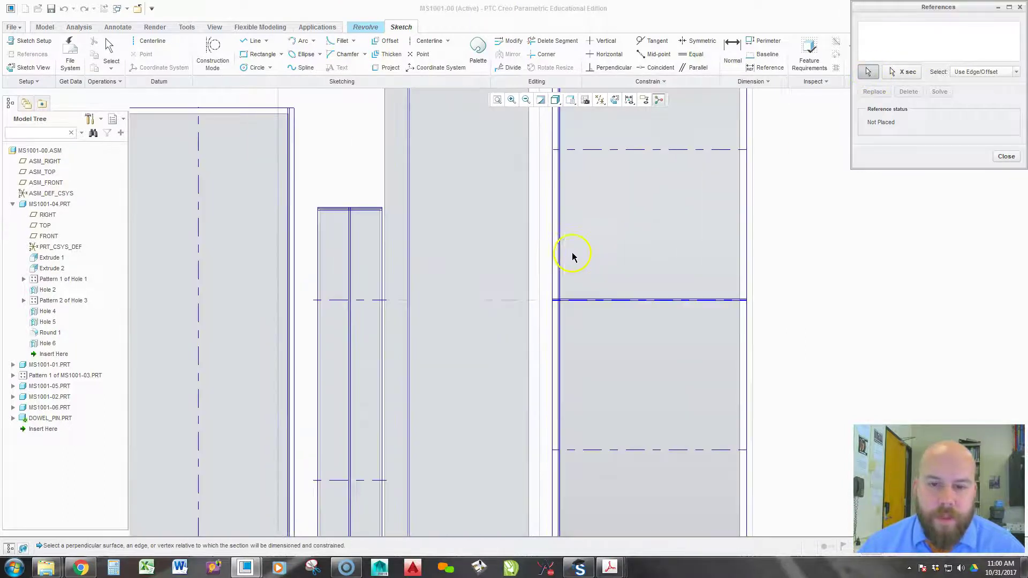
{"action": "left_click", "coordinate": [374, 302]}
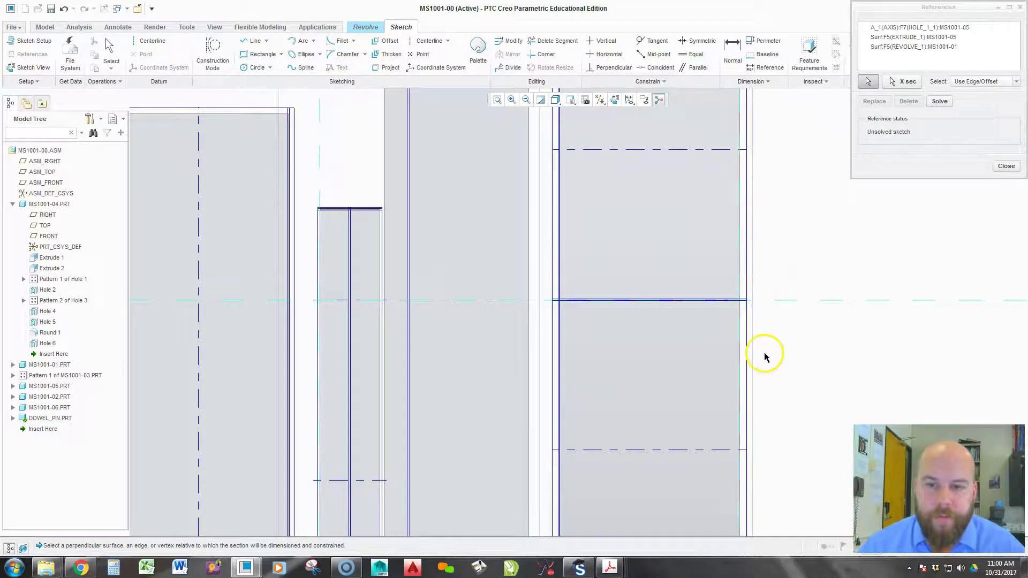
{"action": "left_click", "coordinate": [1005, 166]}
Draw a horizontal centerline along the wheel and MS1001-05 hole axis for the revolve.
{"action": "scroll", "coordinate": [833, 295], "scroll_direction": "down", "scroll_amount": 2}
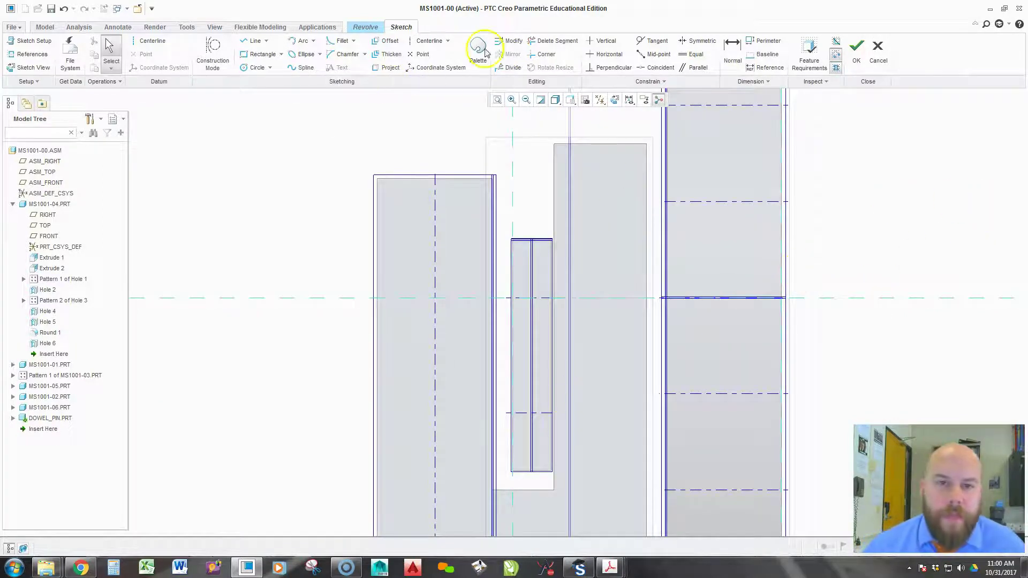
{"action": "left_click", "coordinate": [428, 40]}
{"action": "left_click", "coordinate": [748, 298]}
{"action": "left_click", "coordinate": [817, 296]}
{"action": "middle_click", "coordinate": [895, 202]}
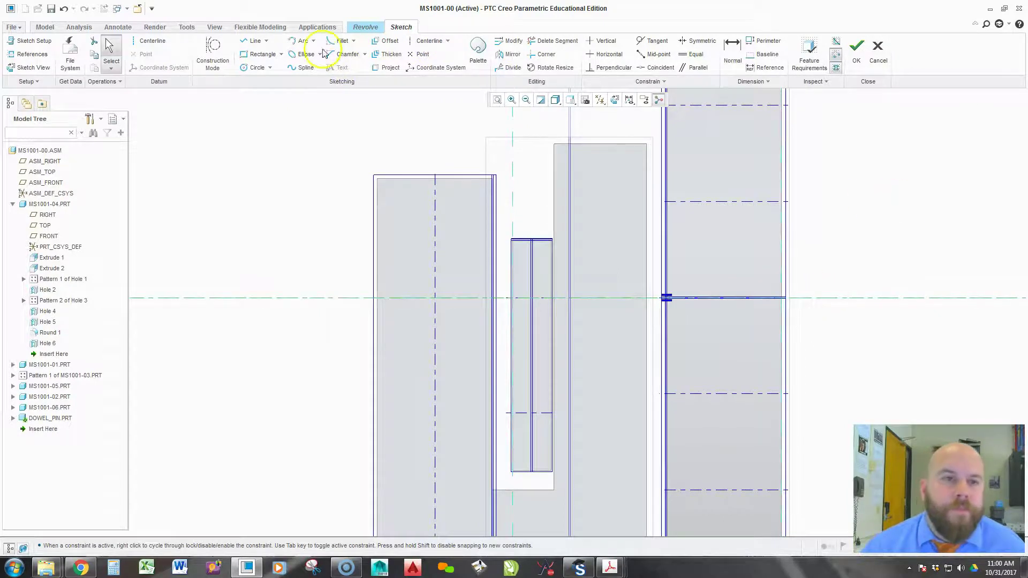
Sketch a rectangle about 0.066 in high on the centerline, from the wheel's outer face toward MS1001-05, and set its length to 0.875 in.
{"action": "left_click", "coordinate": [261, 54]}
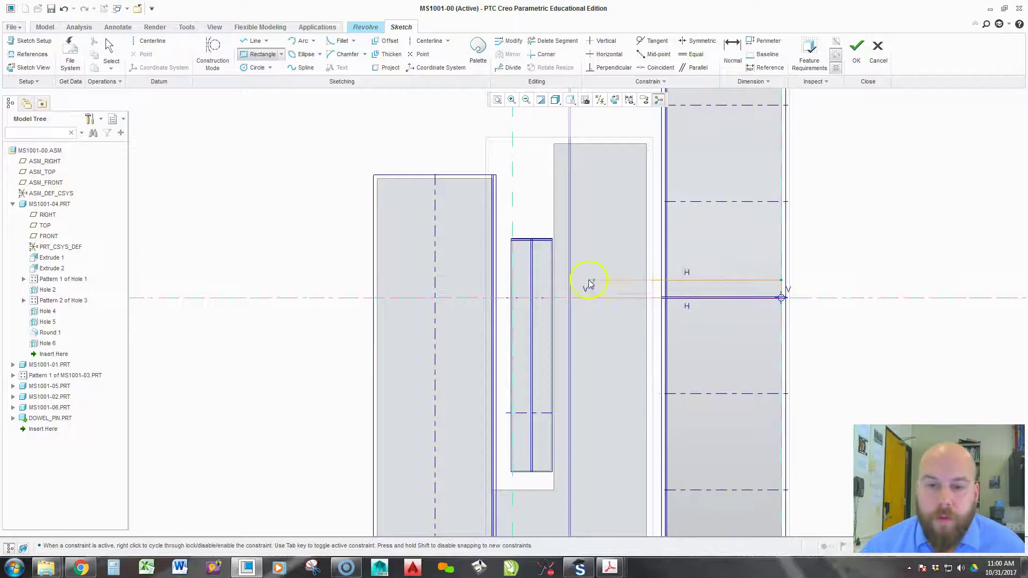
{"action": "left_click", "coordinate": [503, 279]}
{"action": "middle_click", "coordinate": [722, 231]}
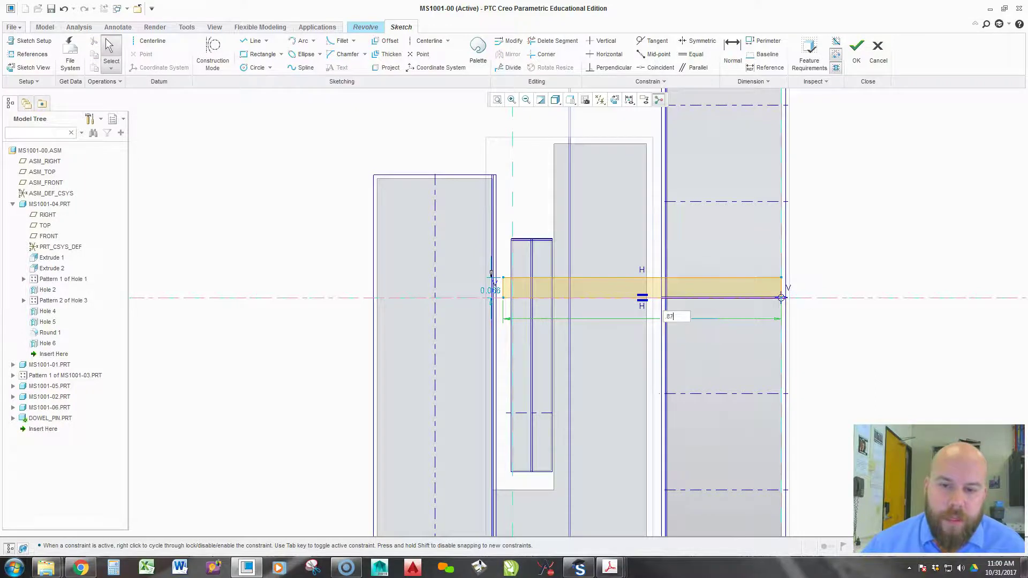
{"action": "type", "text": "5"}
{"action": "key", "text": "Return"}
Set the model display style to Hidden Line to reveal the hole edges around the dowel pin profile.
{"action": "scroll", "coordinate": [575, 229], "scroll_direction": "down", "scroll_amount": 3}
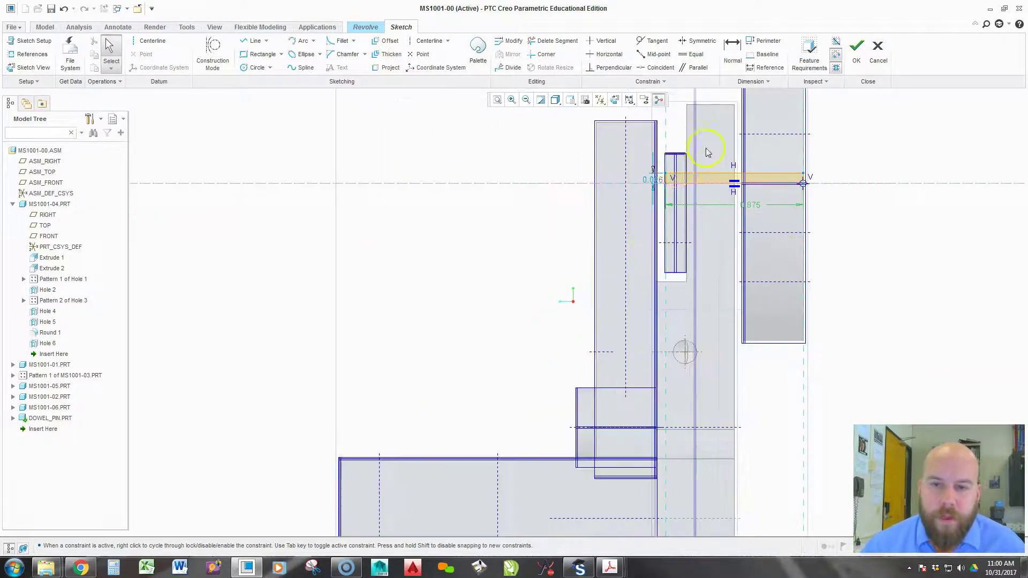
{"action": "scroll", "coordinate": [706, 152], "scroll_direction": "down", "scroll_amount": 4}
{"action": "left_click", "coordinate": [555, 102]}
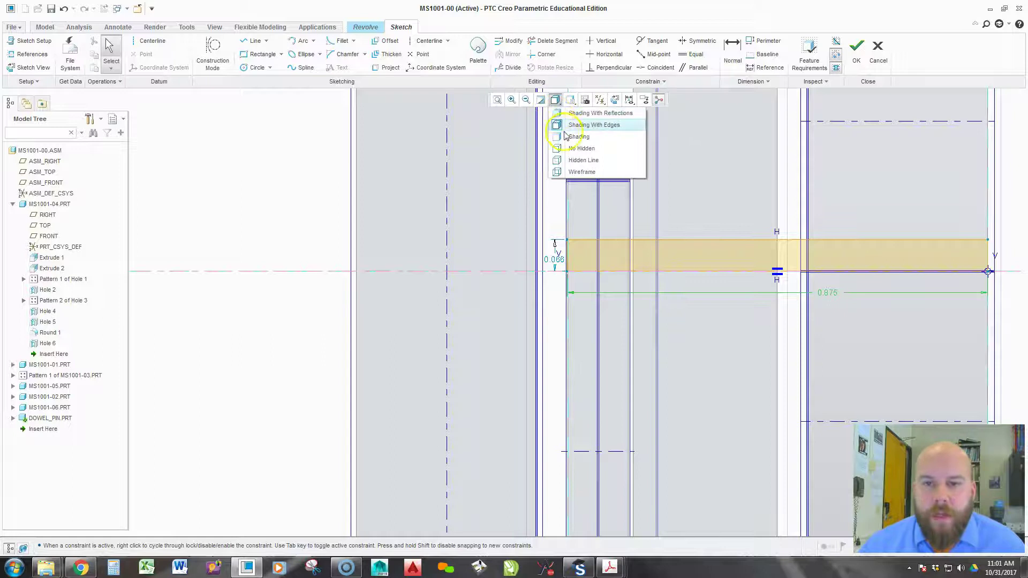
{"action": "left_click", "coordinate": [570, 147]}
{"action": "left_click", "coordinate": [555, 101]}
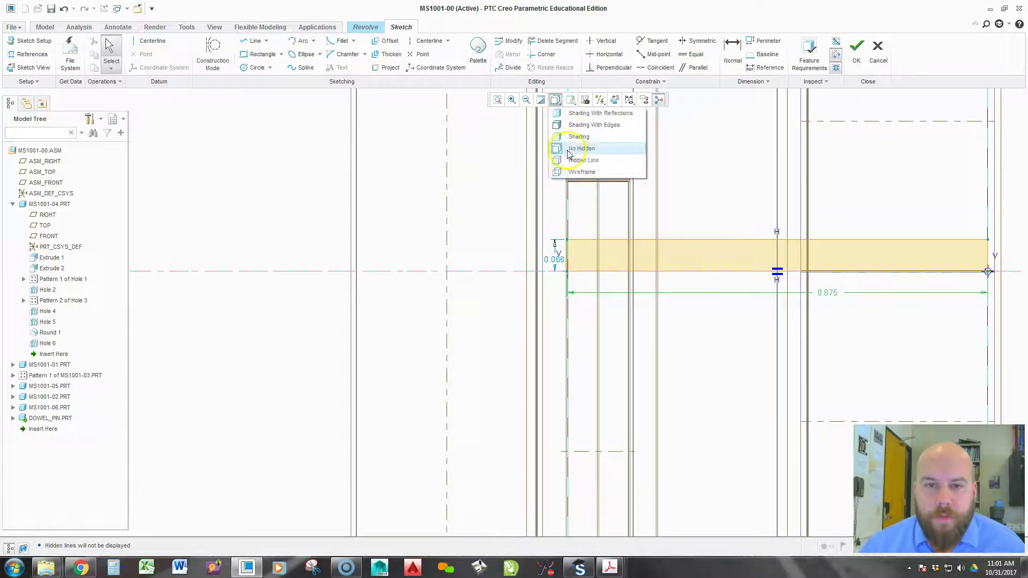
{"action": "left_click", "coordinate": [570, 159]}
{"action": "scroll", "coordinate": [618, 238], "scroll_direction": "down", "scroll_amount": 2}
{"action": "scroll", "coordinate": [569, 249], "scroll_direction": "down", "scroll_amount": 1}
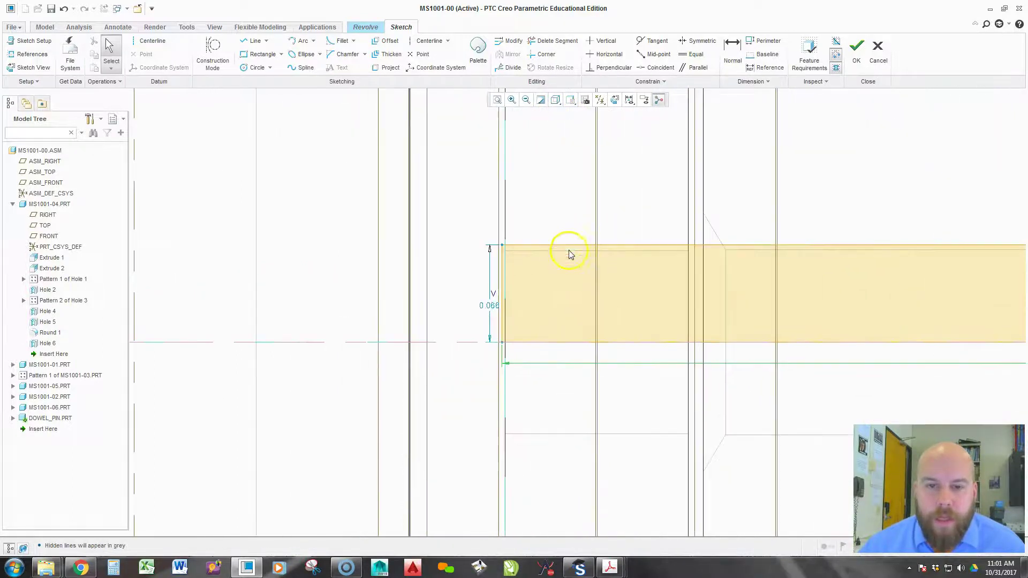
Make the rectangle's upper edge coincident with the edge of the pin hole and finish the revolve sketch.
{"action": "scroll", "coordinate": [502, 243], "scroll_direction": "down", "scroll_amount": 3}
{"action": "scroll", "coordinate": [501, 241], "scroll_direction": "down", "scroll_amount": 1}
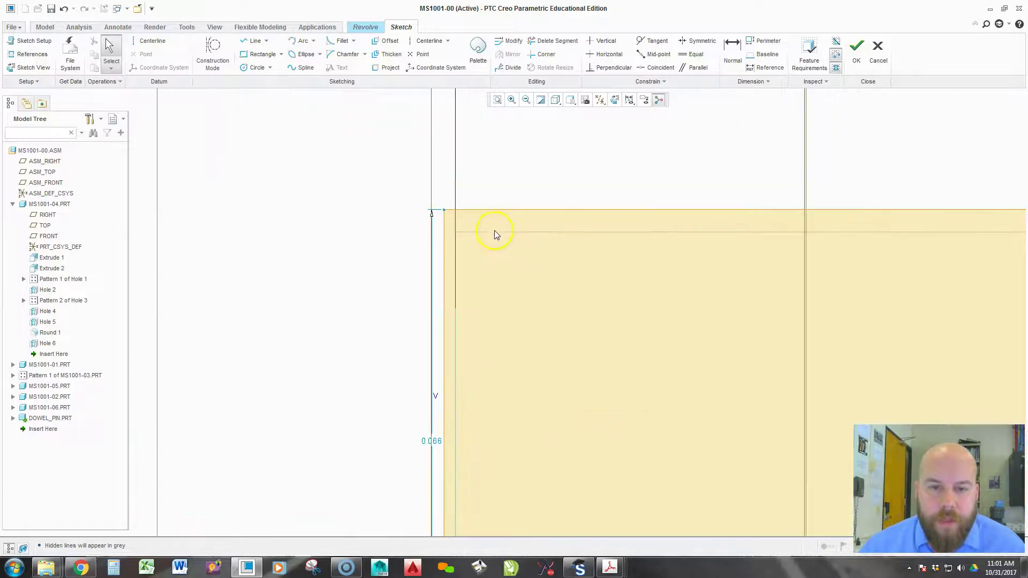
{"action": "left_click", "coordinate": [654, 68]}
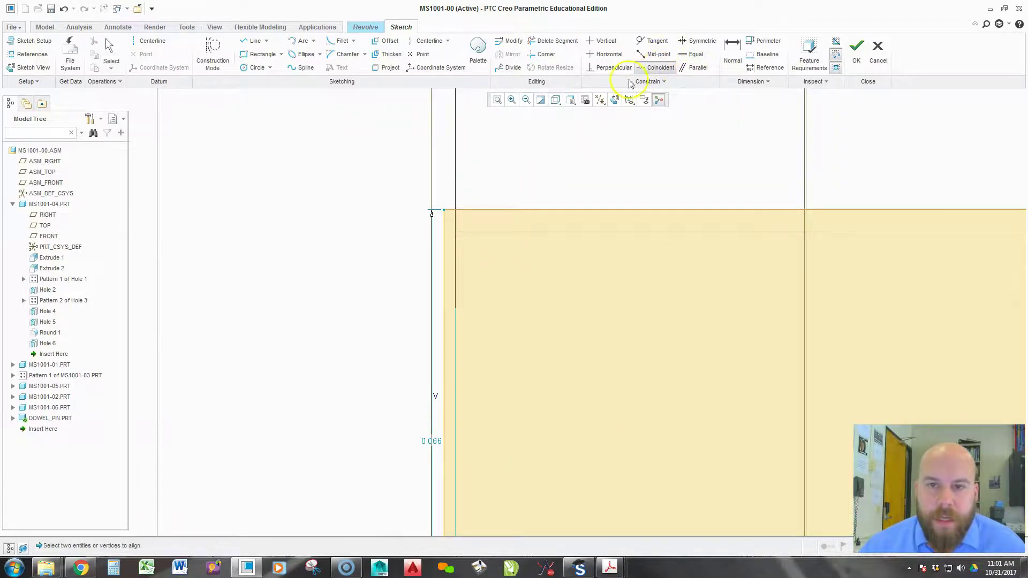
{"action": "left_click", "coordinate": [518, 211]}
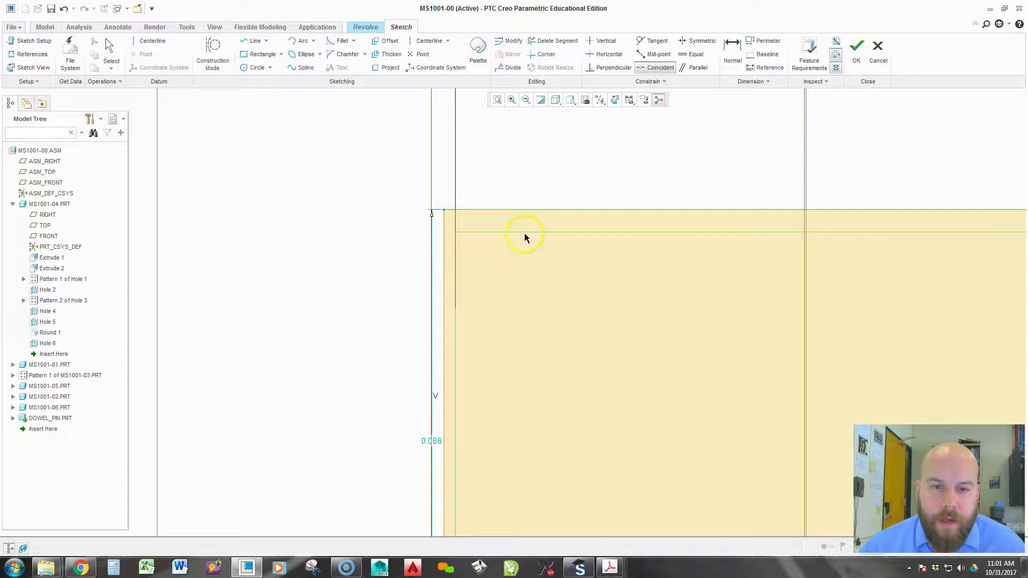
{"action": "scroll", "coordinate": [332, 233], "scroll_direction": "up", "scroll_amount": 4}
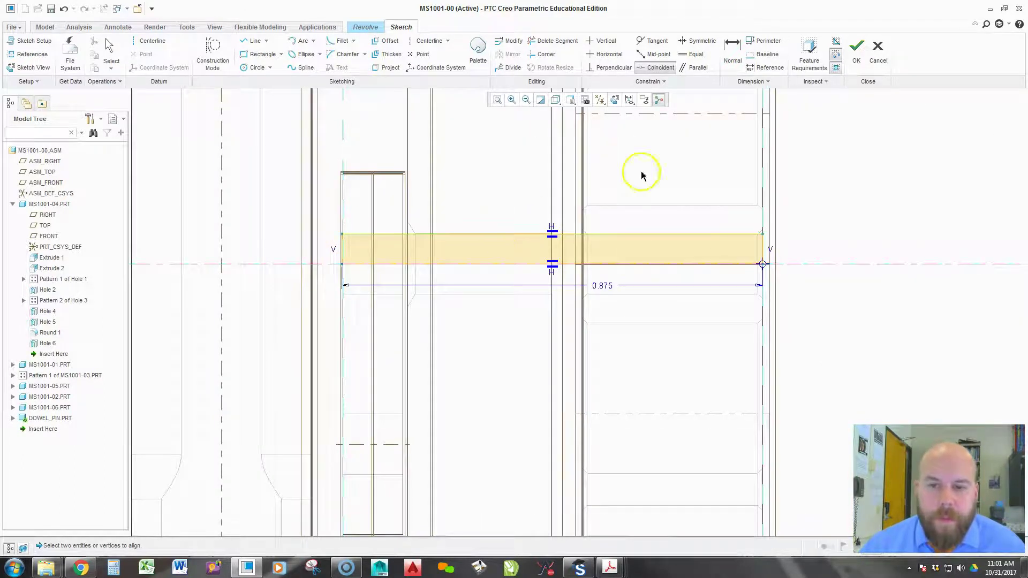
{"action": "scroll", "coordinate": [747, 271], "scroll_direction": "up", "scroll_amount": 2}
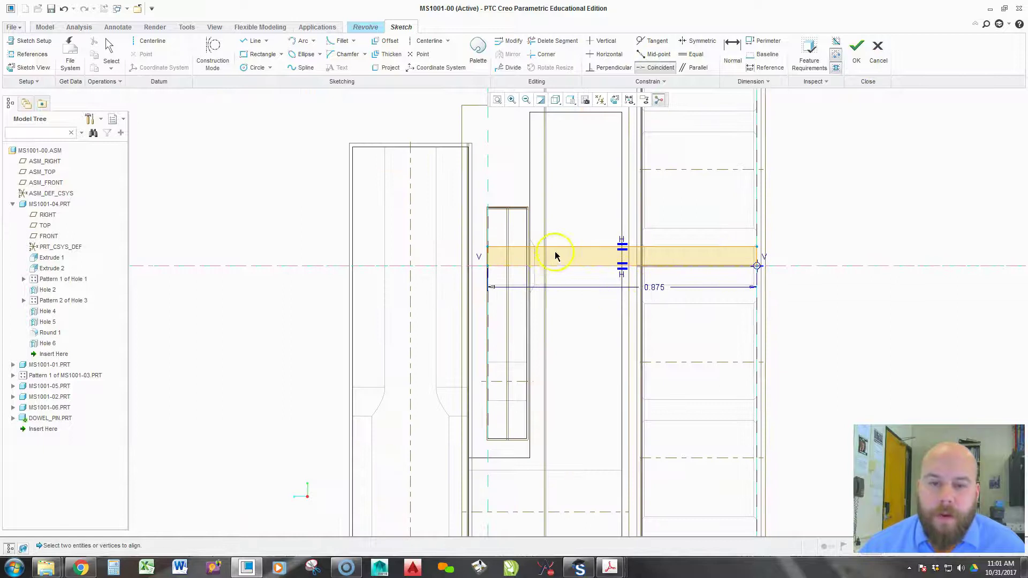
{"action": "left_click", "coordinate": [857, 58]}
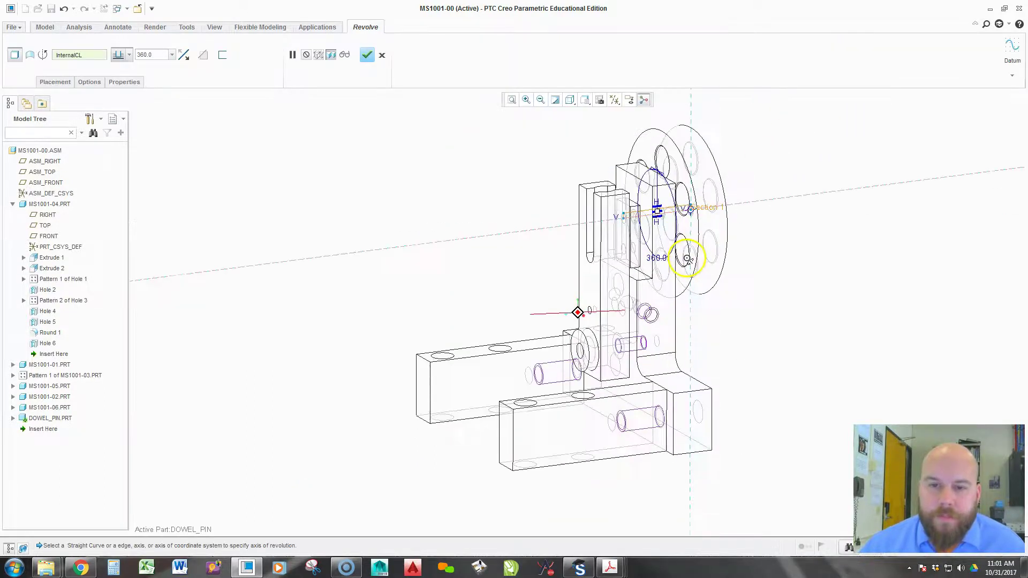
Switch the model display to Shading With Edges and complete the 360-degree revolve of the dowel pin.
{"action": "left_click", "coordinate": [576, 104]}
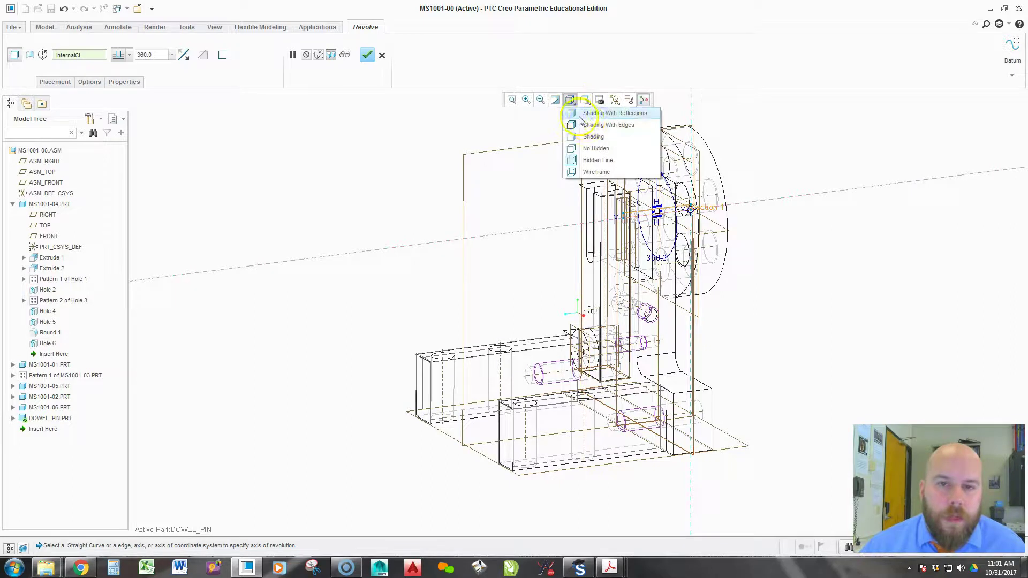
{"action": "left_click", "coordinate": [599, 126]}
{"action": "scroll", "coordinate": [657, 234], "scroll_direction": "up", "scroll_amount": 3}
{"action": "scroll", "coordinate": [657, 235], "scroll_direction": "up", "scroll_amount": 1}
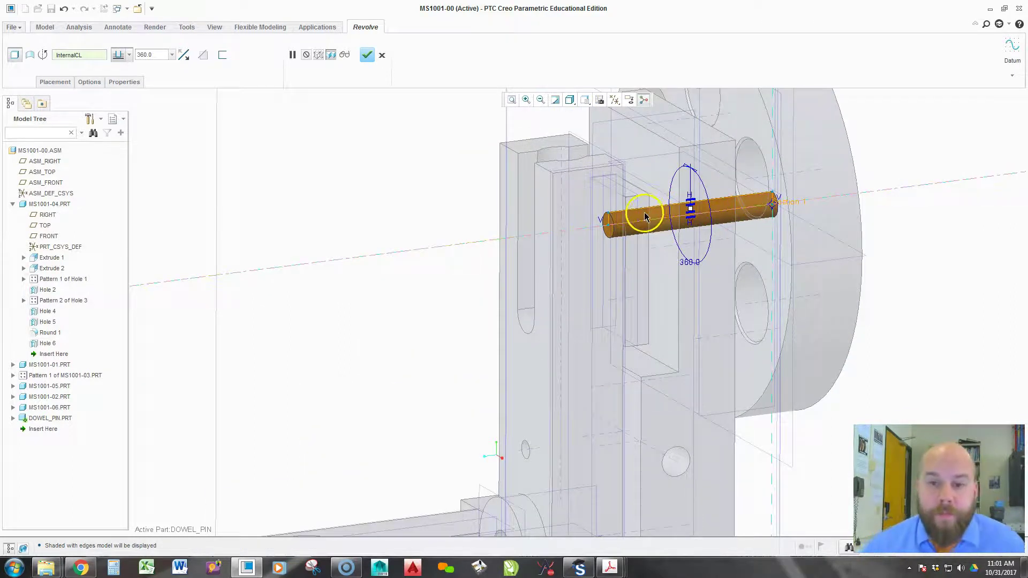
{"action": "left_click", "coordinate": [368, 56]}
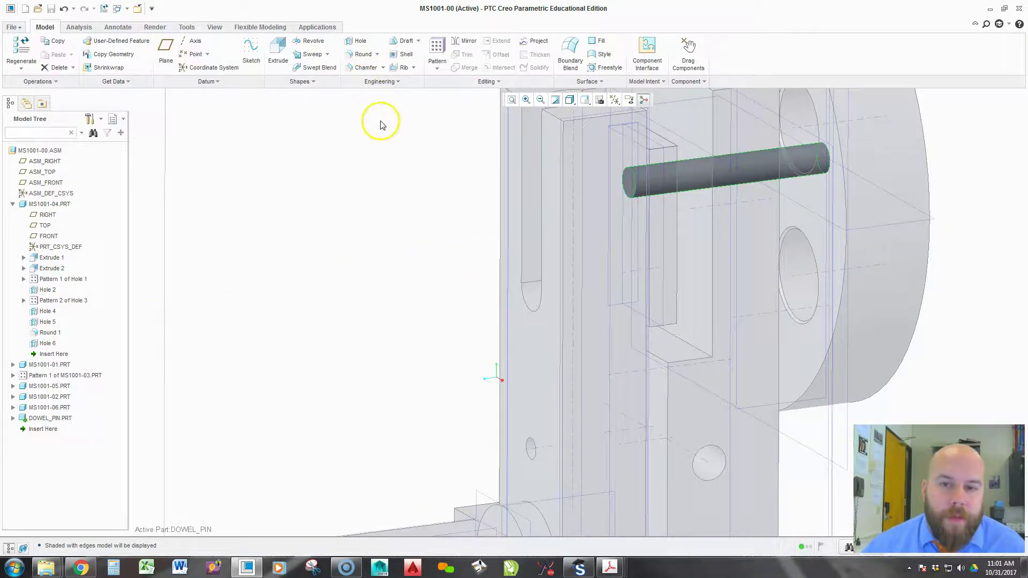
Start an edge chamfer on the circular edges at both ends of the dowel pin.
{"action": "scroll", "coordinate": [359, 211], "scroll_direction": "down", "scroll_amount": 2}
{"action": "left_click", "coordinate": [366, 67]}
{"action": "scroll", "coordinate": [515, 204], "scroll_direction": "up", "scroll_amount": 2}
{"action": "scroll", "coordinate": [515, 204], "scroll_direction": "up", "scroll_amount": 2}
{"action": "left_click", "coordinate": [508, 201]}
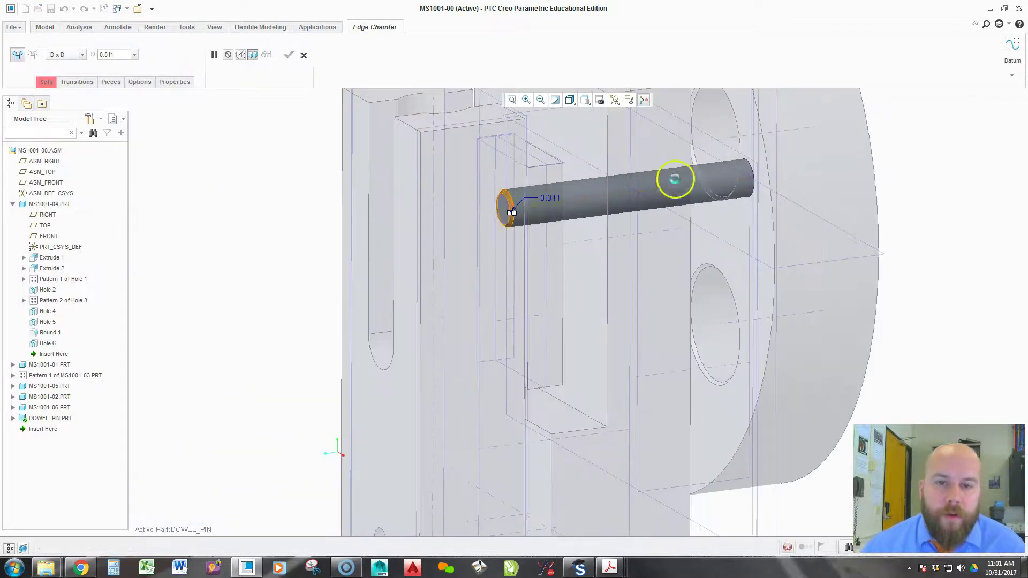
{"action": "left_click", "coordinate": [755, 176], "text": "ctrl"}
Set the chamfer to 45 x D with a distance of 0.01 in and complete it.
{"action": "left_click", "coordinate": [64, 54]}
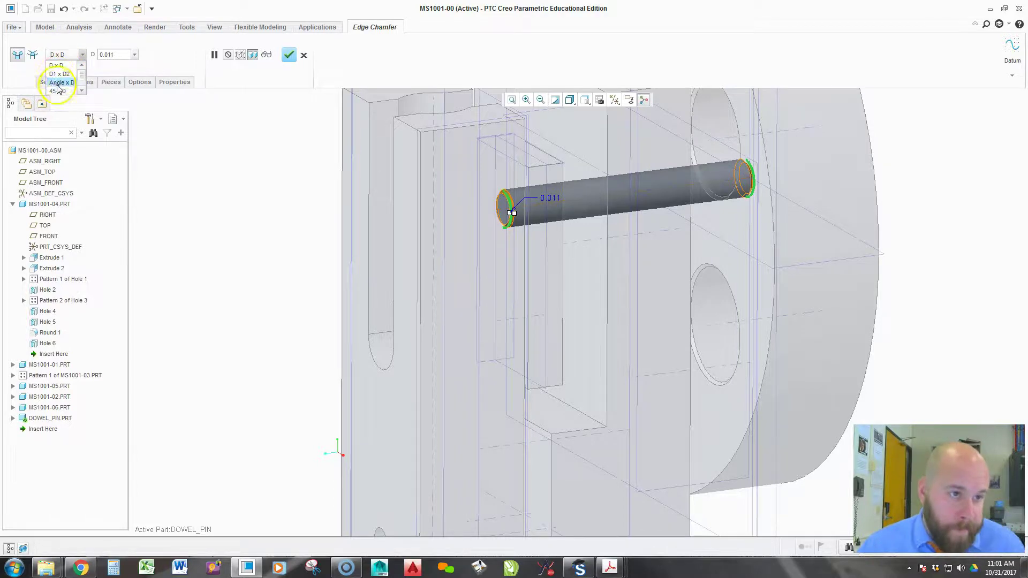
{"action": "left_click", "coordinate": [58, 91]}
{"action": "left_click", "coordinate": [128, 54]}
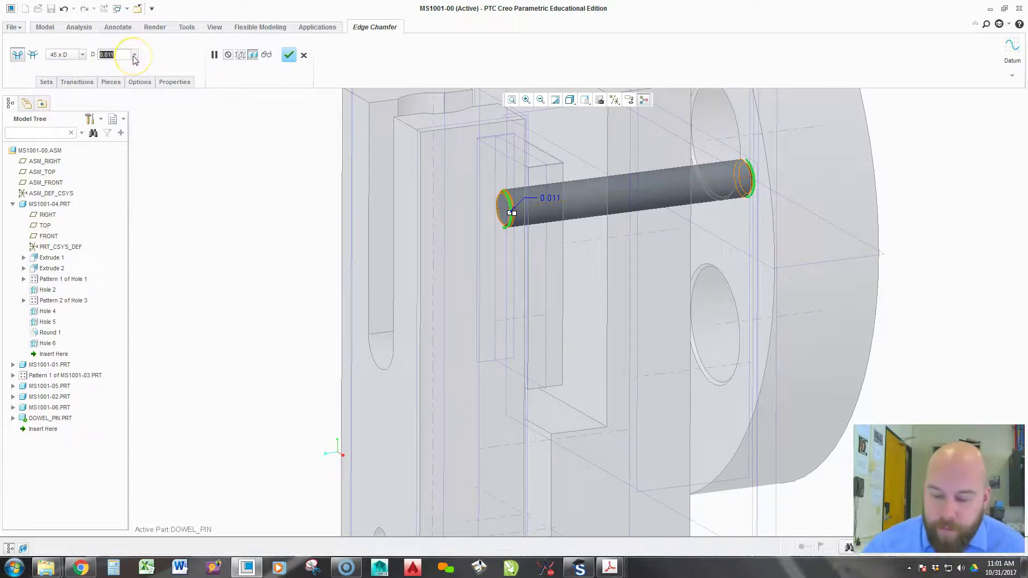
{"action": "key", "text": "BackSpace"}
{"action": "type", "text": ".01"}
{"action": "key", "text": "Return"}
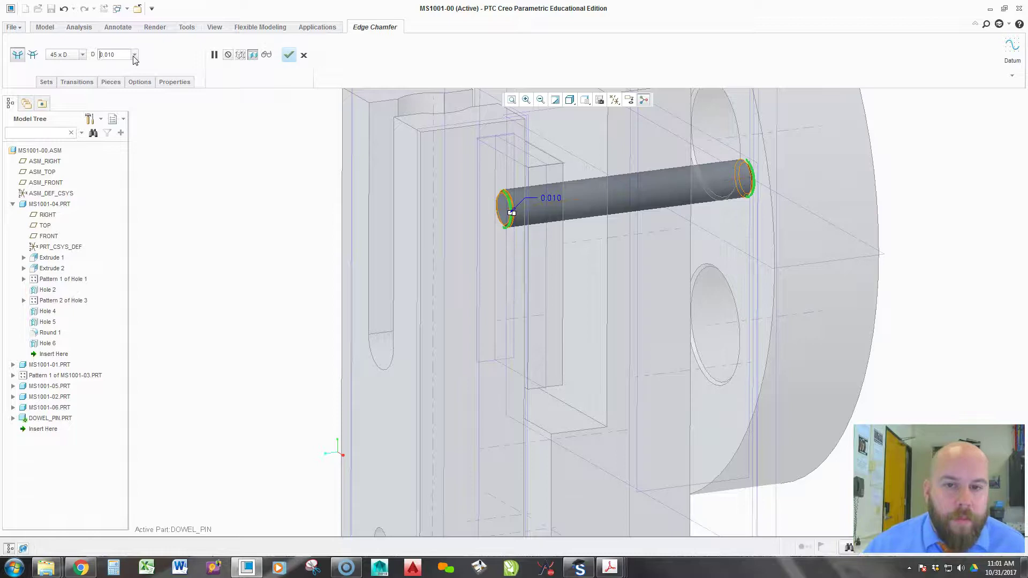
{"action": "middle_click", "coordinate": [209, 245]}
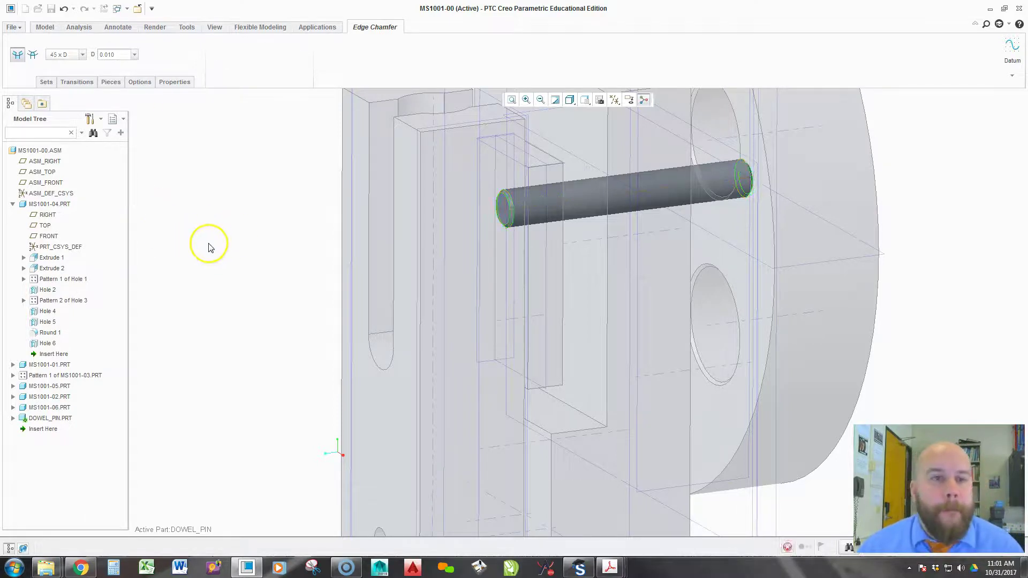
Activate the top-level MS1001-00 assembly after inspecting the finished pin in place.
{"action": "middle_click_drag", "start_coordinate": [225, 291], "coordinate": [681, 348]}
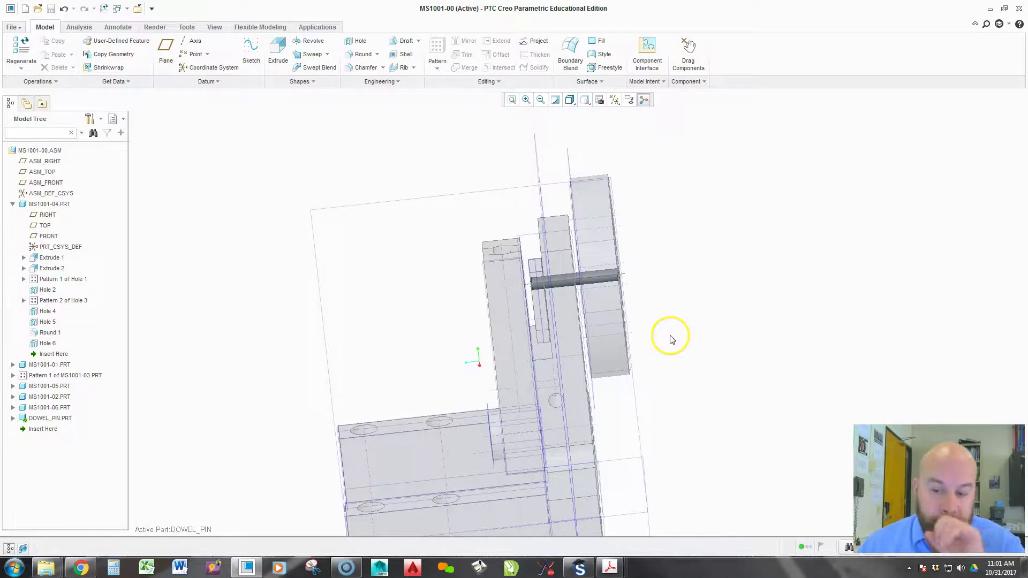
{"action": "middle_click_drag", "start_coordinate": [712, 300], "coordinate": [554, 192]}
{"action": "right_click", "coordinate": [38, 151]}
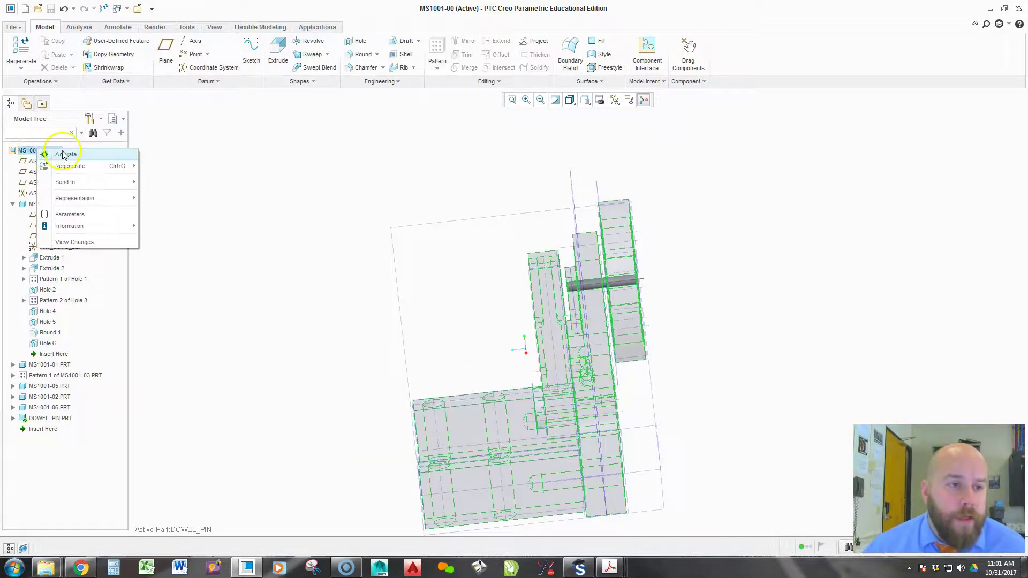
{"action": "left_click", "coordinate": [65, 157]}
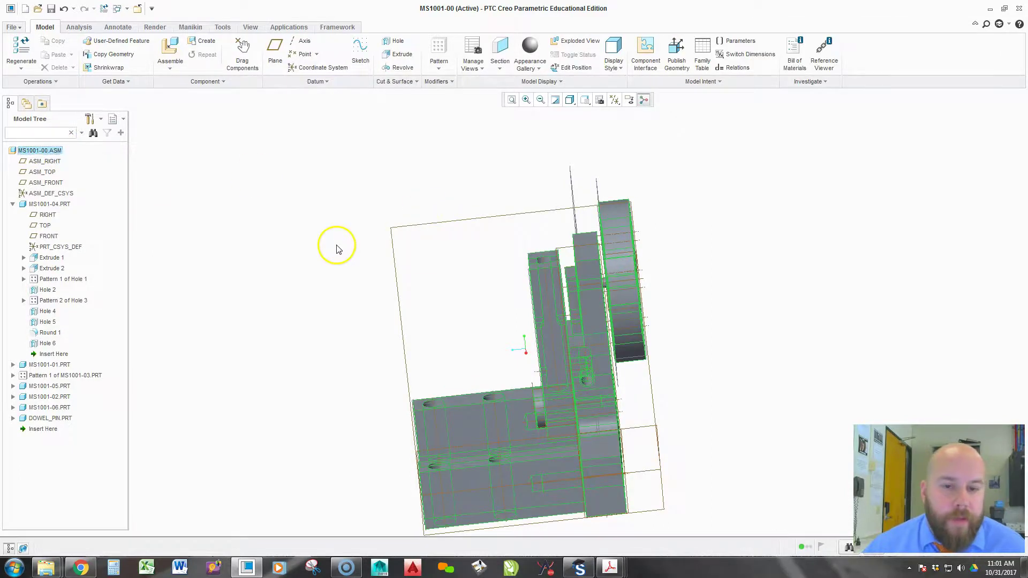
Restore the assembly's standard orientation and save MS1001-00 in the MS1001-SINGLE CYLINDER ENGINE folder.
{"action": "middle_click_drag", "start_coordinate": [831, 156], "coordinate": [717, 232]}
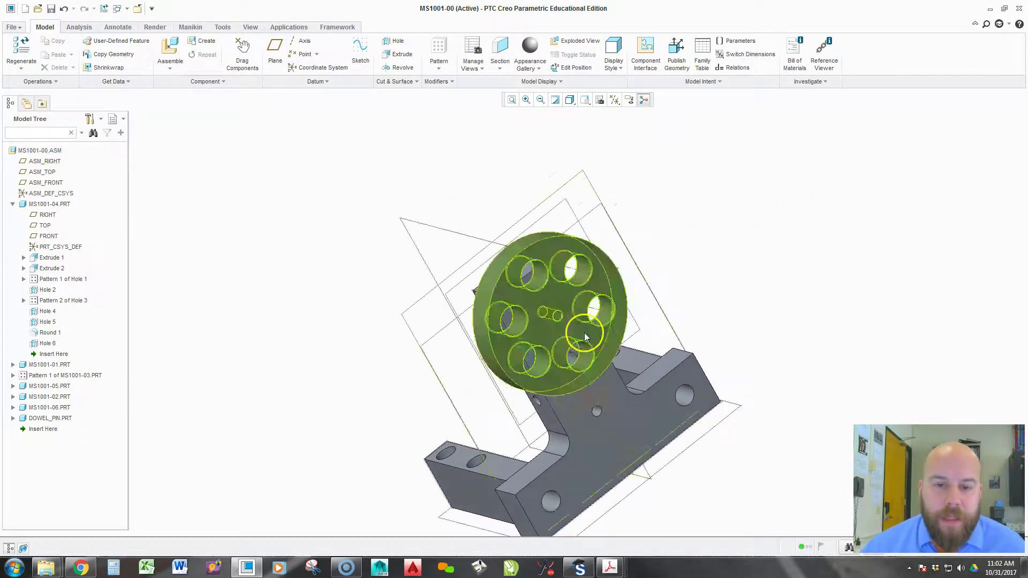
{"action": "scroll", "coordinate": [569, 305], "scroll_direction": "down", "scroll_amount": 6}
{"action": "middle_click_drag", "start_coordinate": [561, 296], "coordinate": [582, 299]}
{"action": "left_click", "coordinate": [587, 107]}
{"action": "left_click", "coordinate": [607, 111]}
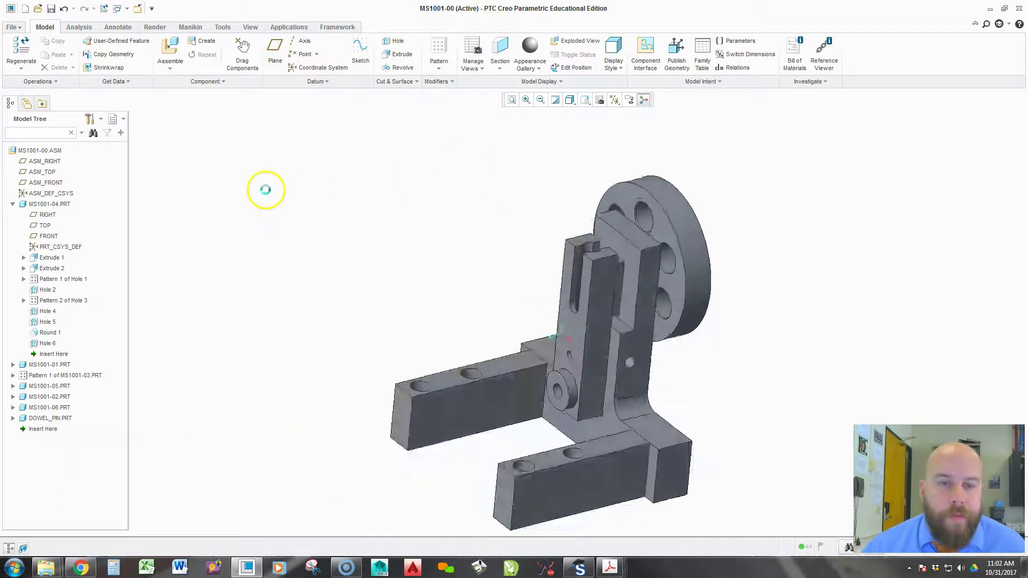
{"action": "left_click", "coordinate": [51, 8]}
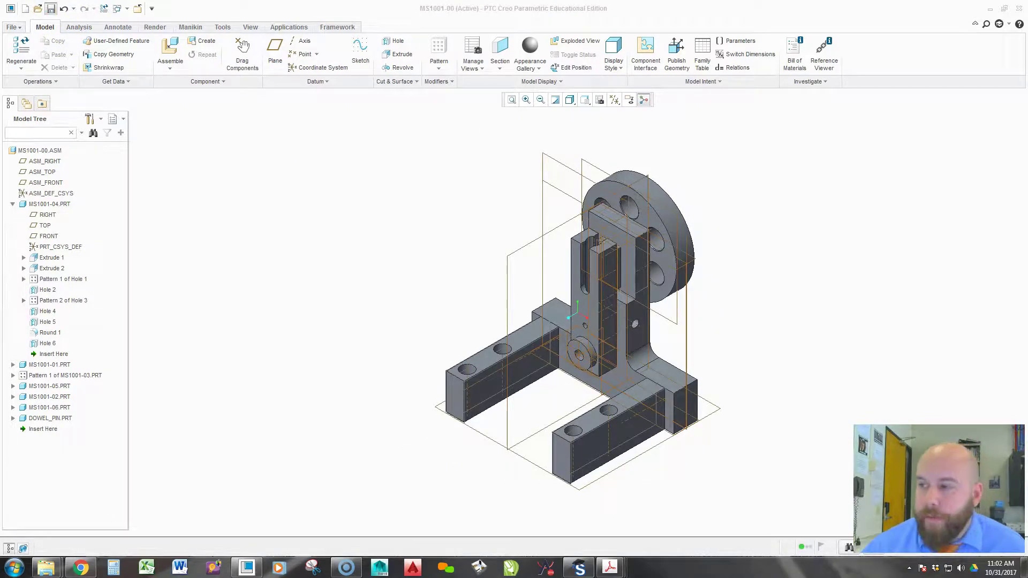
{"action": "left_click_drag", "start_coordinate": [856, 149], "coordinate": [374, 122]}
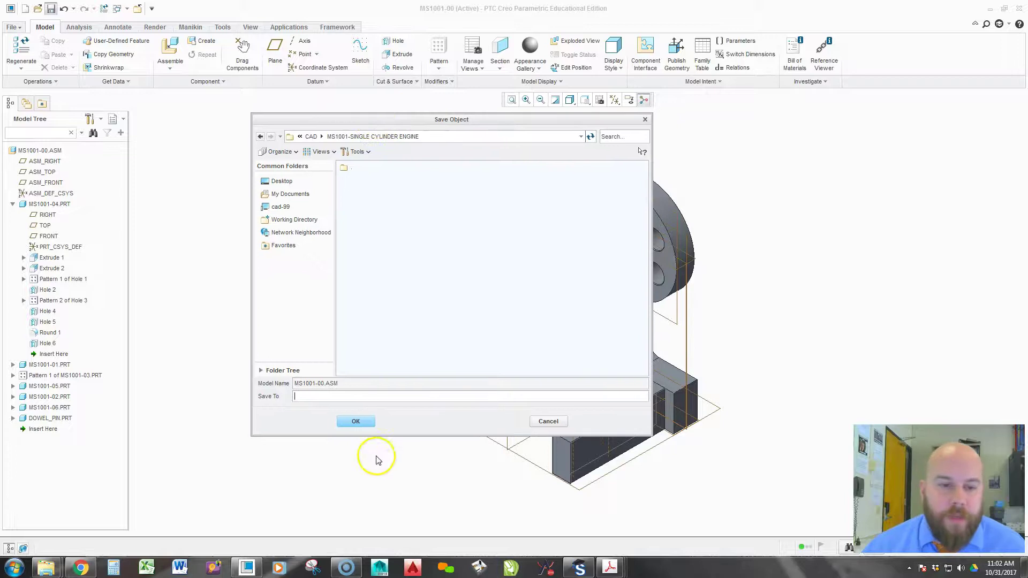
{"action": "left_click", "coordinate": [355, 422]}
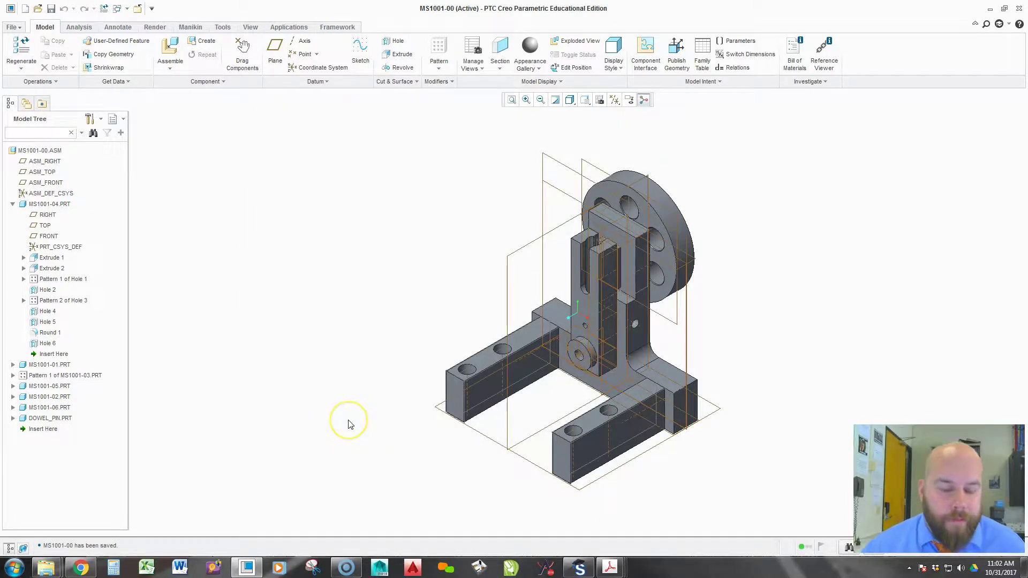
Open dowel_pin.prt on its own, inspect the chamfered pin and close its window.
{"action": "key", "text": "ctrl+o"}
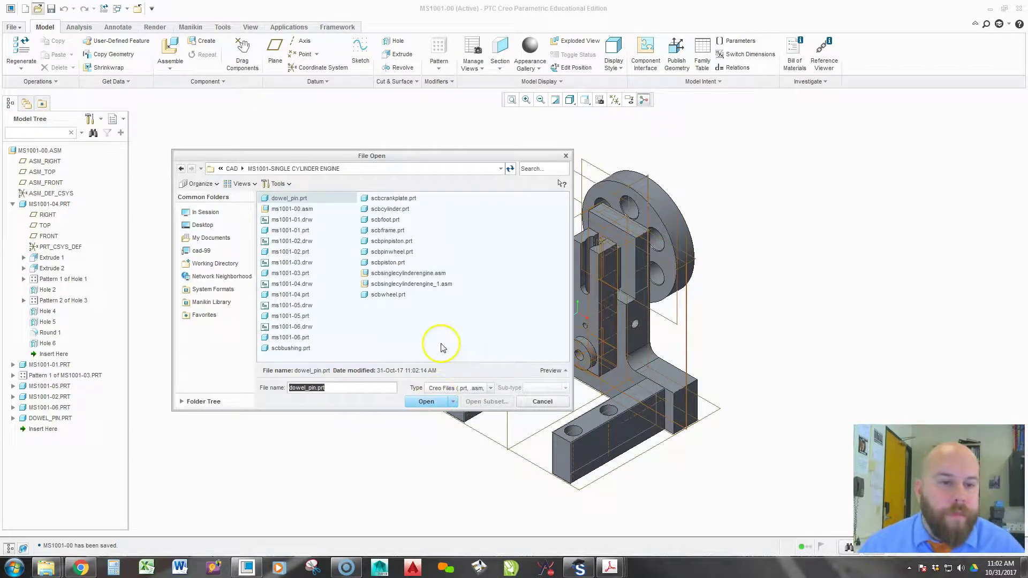
{"action": "double_click", "coordinate": [284, 199]}
{"action": "middle_click_drag", "start_coordinate": [497, 307], "coordinate": [583, 328]}
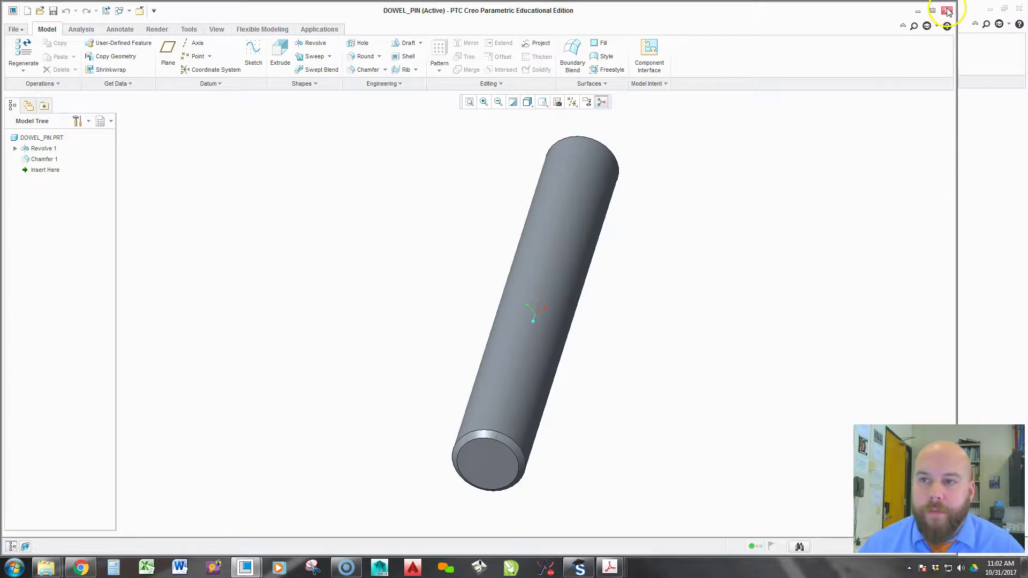
{"action": "left_click", "coordinate": [946, 11]}
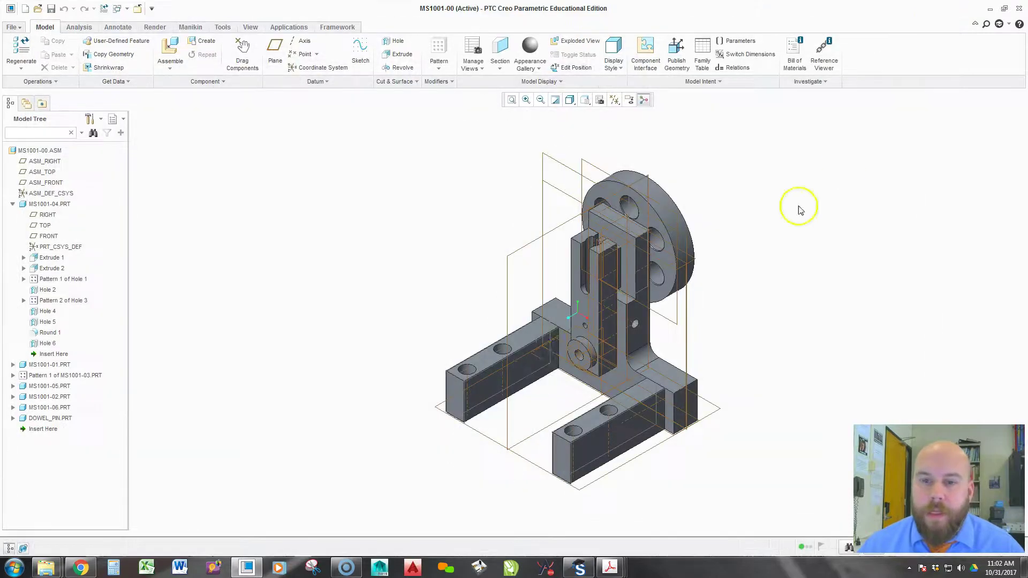
Hide the datum planes and coordinate systems in the assembly and collapse the MS1001-04 features in the model tree.
{"action": "left_click", "coordinate": [619, 101]}
{"action": "left_click", "coordinate": [632, 111]}
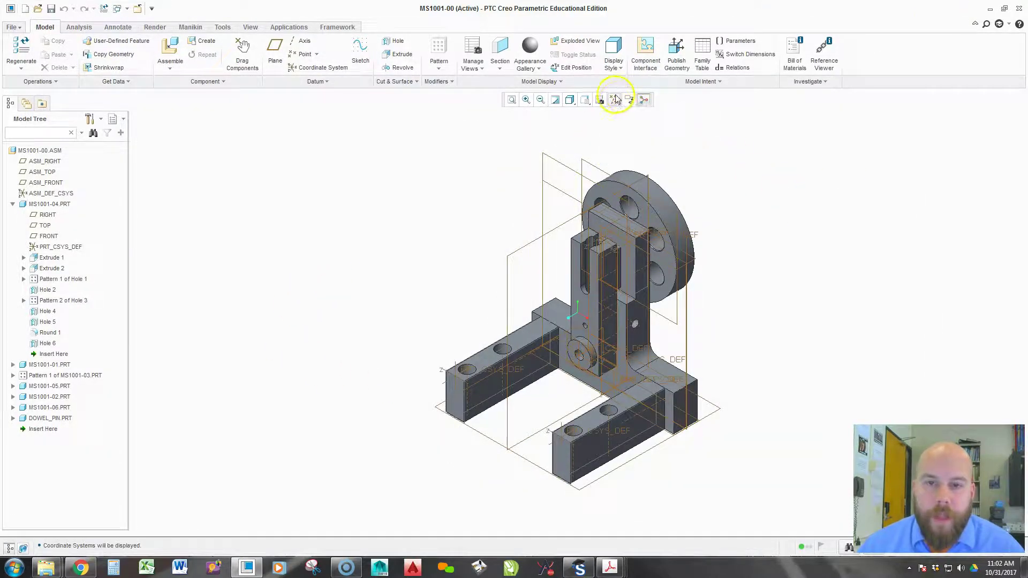
{"action": "left_click", "coordinate": [616, 100]}
{"action": "left_click", "coordinate": [655, 152]}
{"action": "mouse_move", "coordinate": [738, 213]}
{"action": "middle_mouse_down"}
{"action": "mouse_move", "coordinate": [689, 231]}
{"action": "mouse_move", "coordinate": [574, 236]}
{"action": "mouse_move", "coordinate": [484, 259]}
{"action": "mouse_move", "coordinate": [328, 266]}
{"action": "mouse_move", "coordinate": [562, 259]}
{"action": "mouse_move", "coordinate": [683, 271]}
{"action": "mouse_move", "coordinate": [471, 289]}
{"action": "middle_mouse_up"}
{"action": "left_click", "coordinate": [12, 204]}
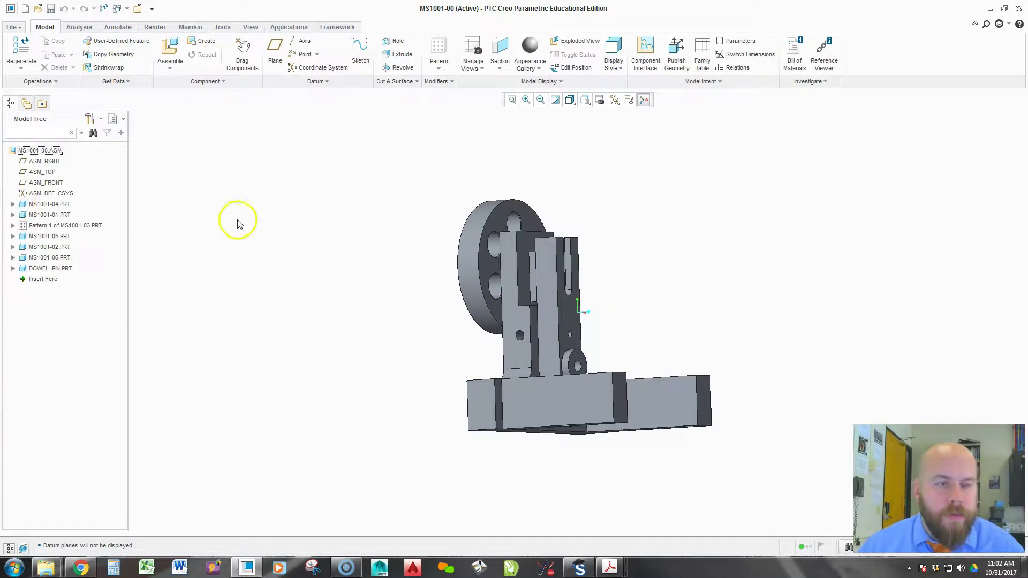
Open the MS1001-04 part from the assembly in its own window.
{"action": "middle_click_drag", "start_coordinate": [336, 278], "coordinate": [407, 369]}
{"action": "mouse_move", "coordinate": [582, 423]}
{"action": "middle_mouse_down"}
{"action": "mouse_move", "coordinate": [573, 406]}
{"action": "mouse_move", "coordinate": [541, 409]}
{"action": "mouse_move", "coordinate": [577, 404]}
{"action": "middle_mouse_up"}
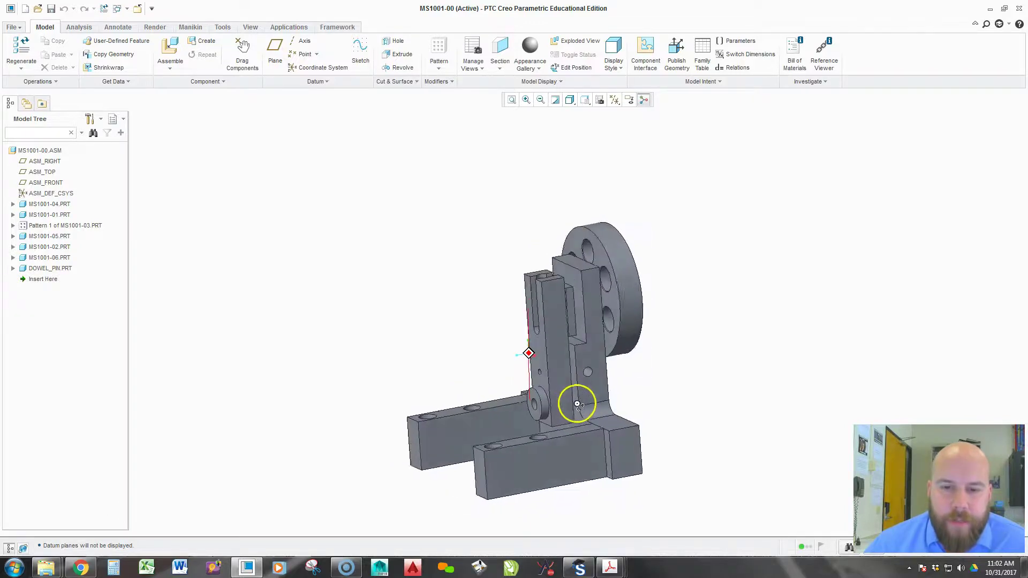
{"action": "scroll", "coordinate": [569, 275], "scroll_direction": "down", "scroll_amount": 5}
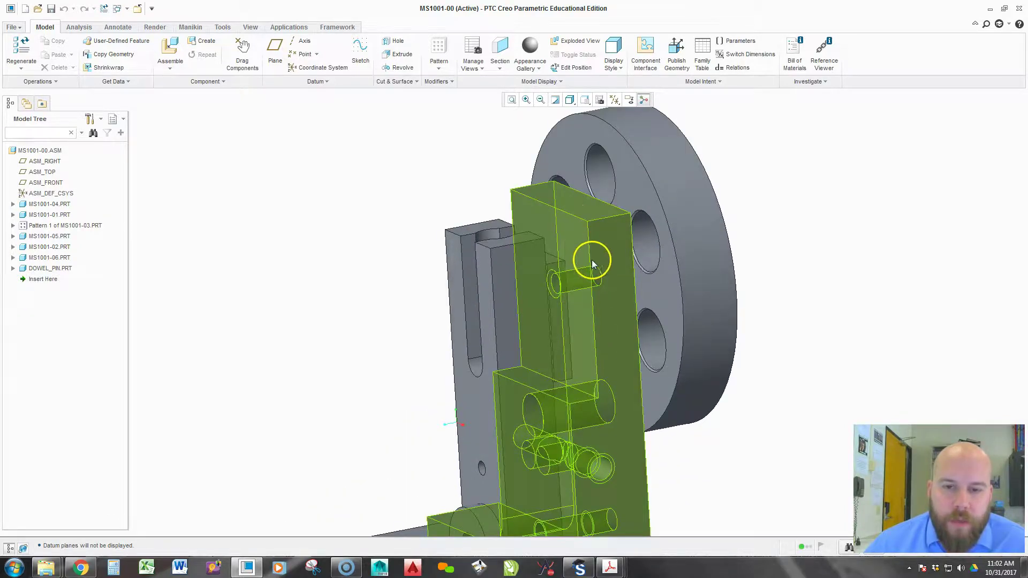
{"action": "left_click", "coordinate": [592, 262]}
{"action": "right_click", "coordinate": [591, 258]}
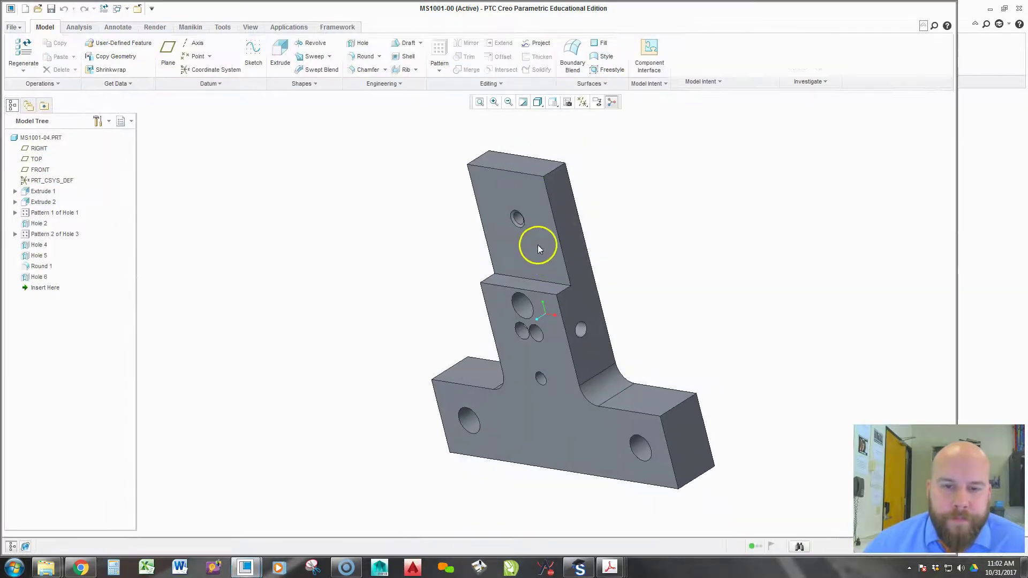
Edit Hole 2, the upper pin hole in MS1001-04, and set its height above the base to 2.75 in.
{"action": "double_click", "coordinate": [522, 223]}
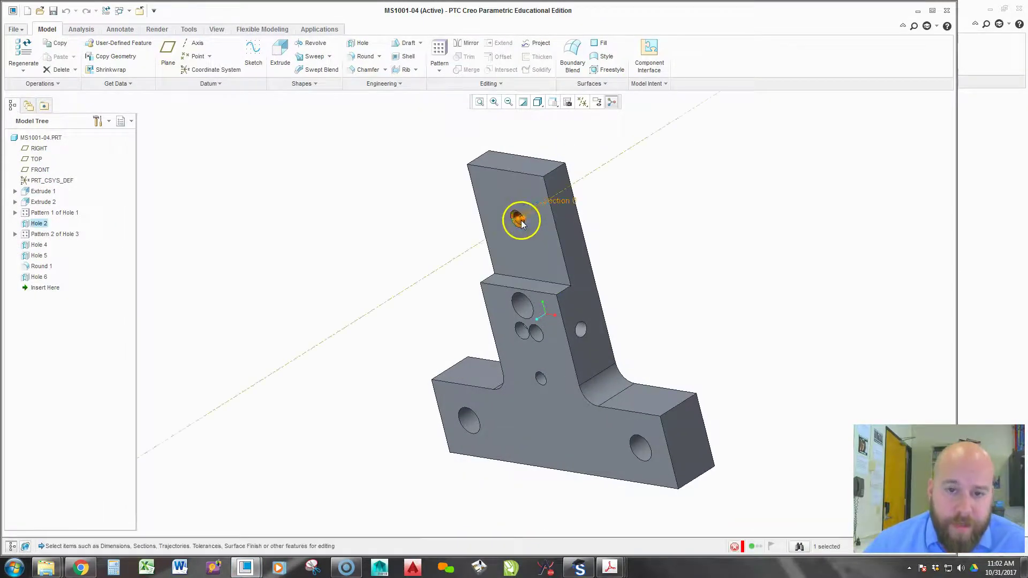
{"action": "double_click", "coordinate": [523, 359]}
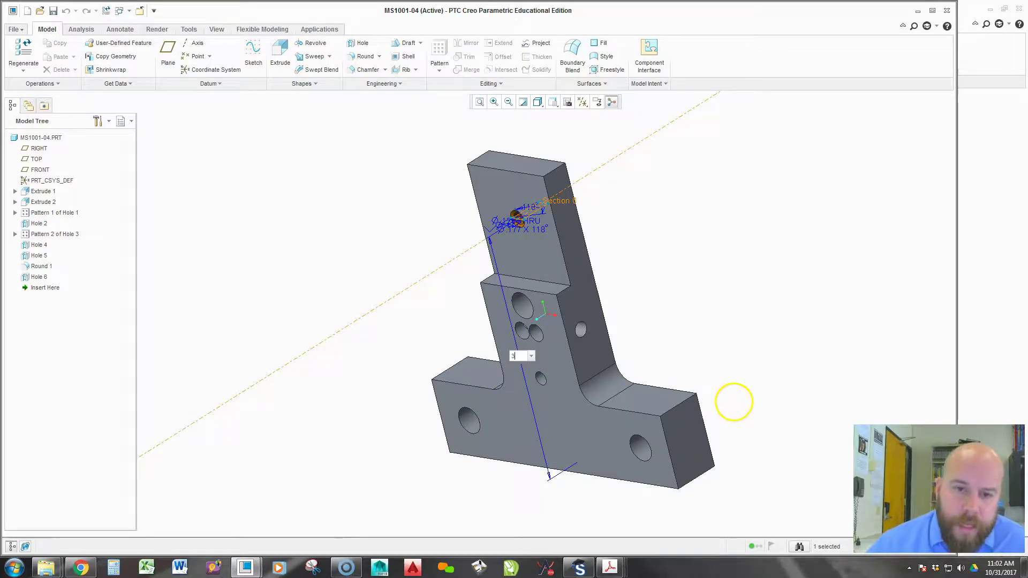
{"action": "double_click", "coordinate": [519, 338]}
{"action": "type", "text": "2.75"}
{"action": "key", "text": "Return"}
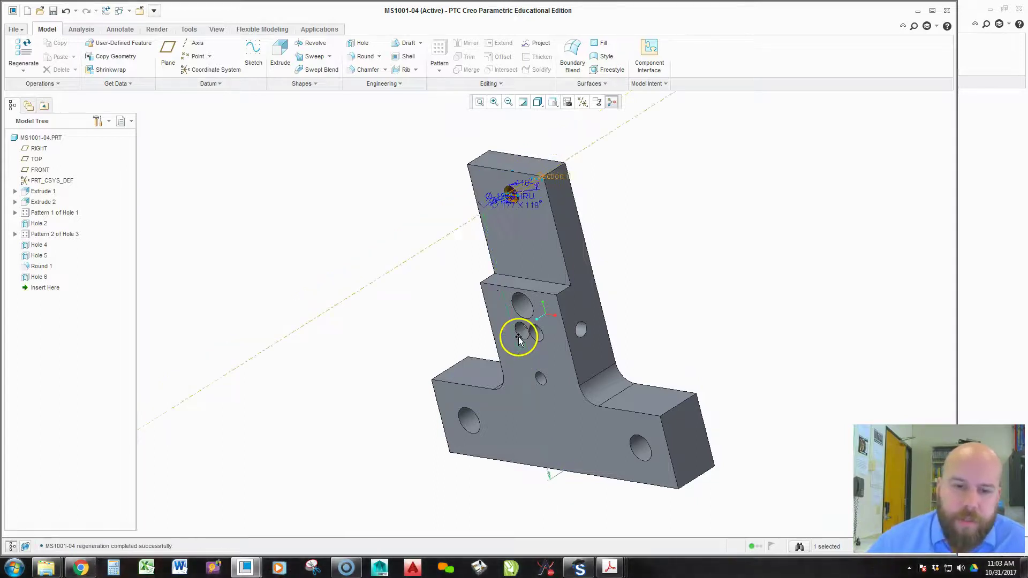
Regenerate MS1001-04, close its window and regenerate the MS1001-00 assembly to update the parts tied to the hole.
{"action": "left_click", "coordinate": [106, 11]}
{"action": "left_click", "coordinate": [138, 13]}
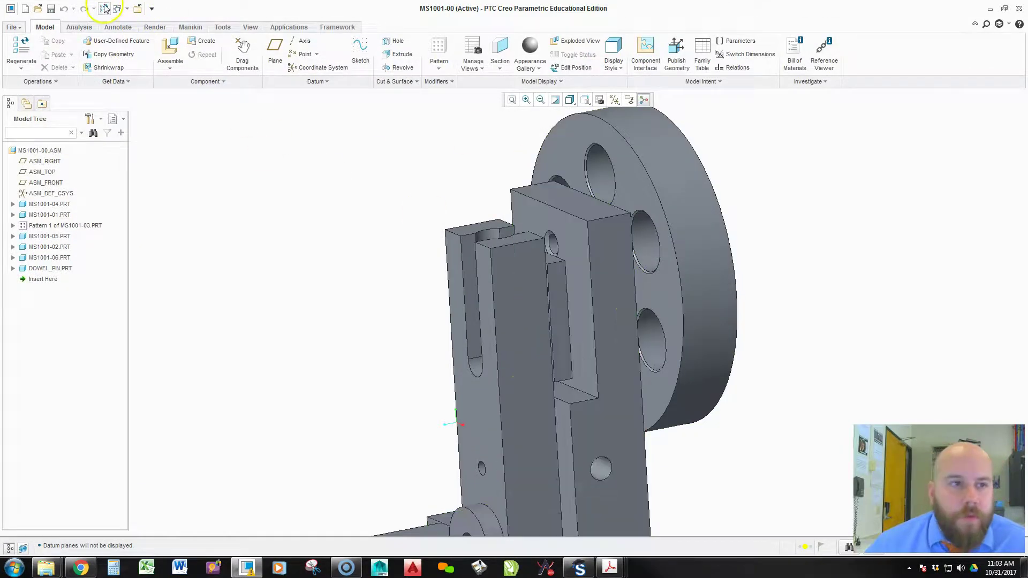
{"action": "left_click", "coordinate": [106, 11]}
{"action": "mouse_move", "coordinate": [673, 368]}
{"action": "middle_mouse_down"}
{"action": "mouse_move", "coordinate": [608, 358]}
{"action": "mouse_move", "coordinate": [665, 362]}
{"action": "middle_mouse_up"}
Open the MS1001-04 upright part from the MS1001-00 assembly in its own window again.
{"action": "left_click", "coordinate": [604, 320]}
{"action": "right_click", "coordinate": [603, 320]}
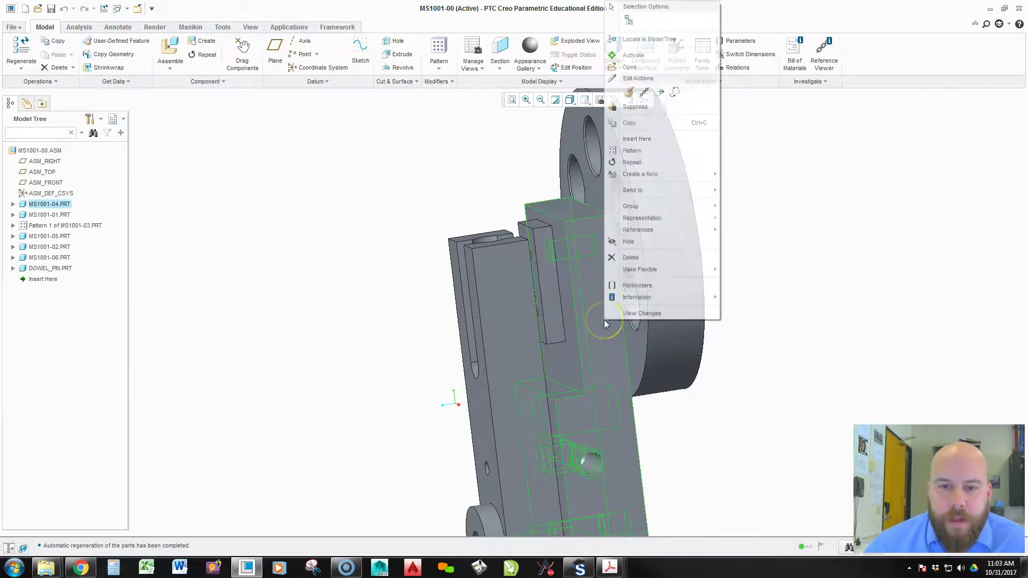
{"action": "left_click", "coordinate": [632, 68]}
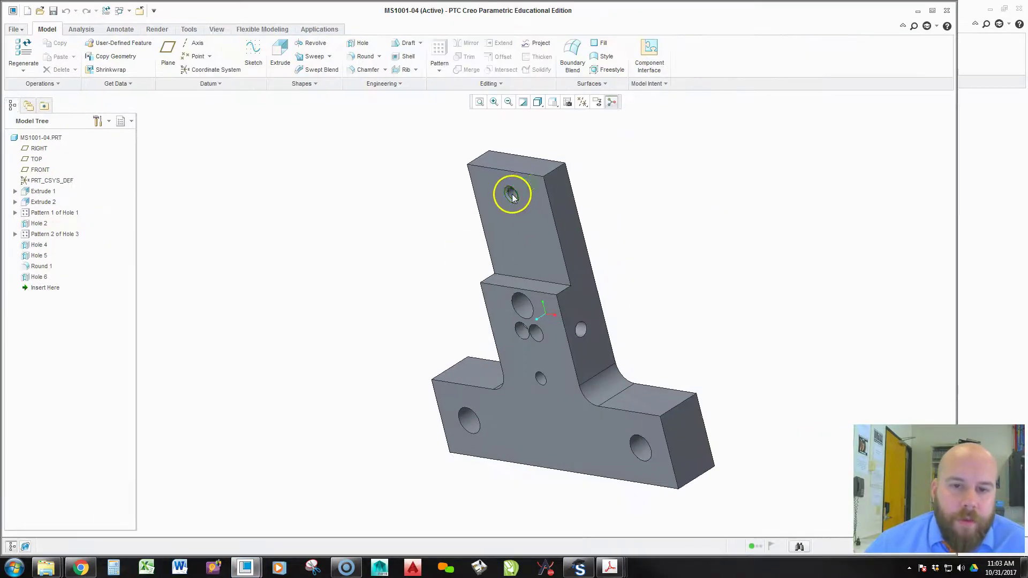
Edit Hole 2, the upper pin hole in MS1001-04, and set its height above the base to 2.5 in.
{"action": "double_click", "coordinate": [512, 197]}
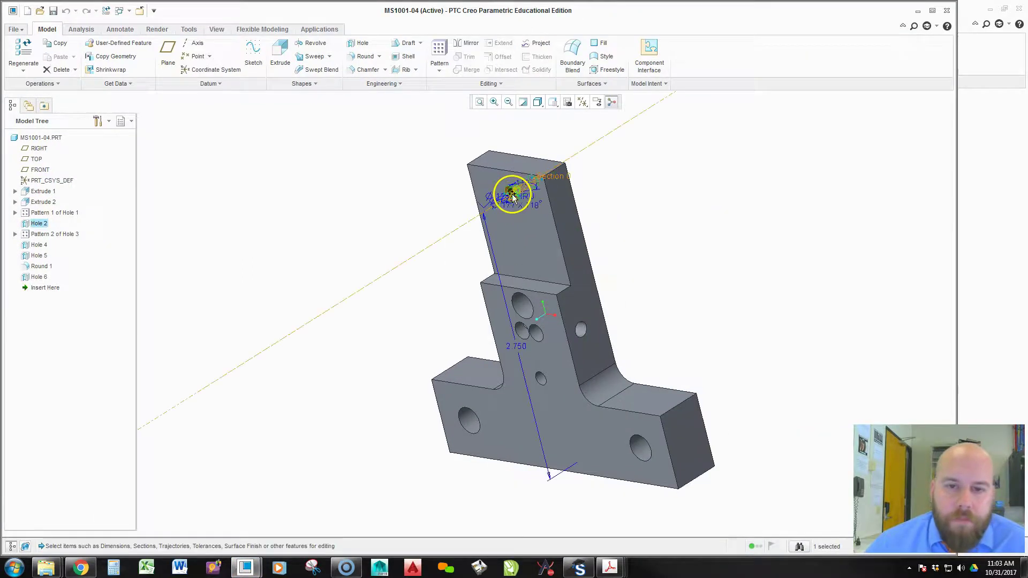
{"action": "double_click", "coordinate": [516, 347]}
{"action": "type", "text": "2.5"}
{"action": "key", "text": "Return"}
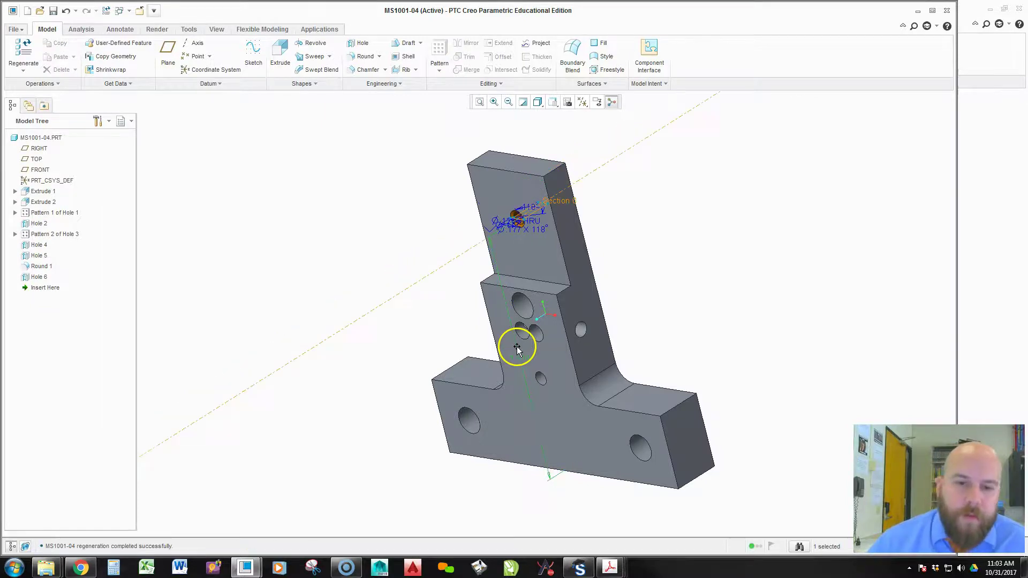
Regenerate MS1001-04 and return the part to its default isometric orientation.
{"action": "left_click", "coordinate": [106, 11]}
{"action": "middle_click_drag", "start_coordinate": [399, 292], "coordinate": [388, 233]}
{"action": "left_click", "coordinate": [388, 233]}
{"action": "left_click", "coordinate": [553, 104]}
{"action": "left_click", "coordinate": [586, 117]}
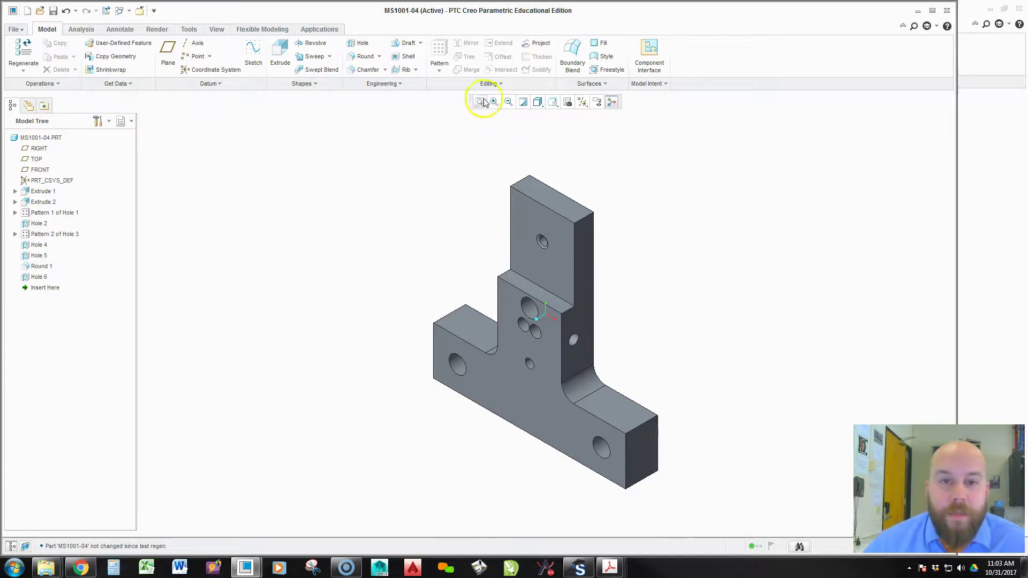
Close the MS1001-04 window and set the MS1001-00 assembly to its default isometric orientation.
{"action": "left_click", "coordinate": [139, 12]}
{"action": "left_click", "coordinate": [589, 102]}
{"action": "left_click", "coordinate": [659, 141]}
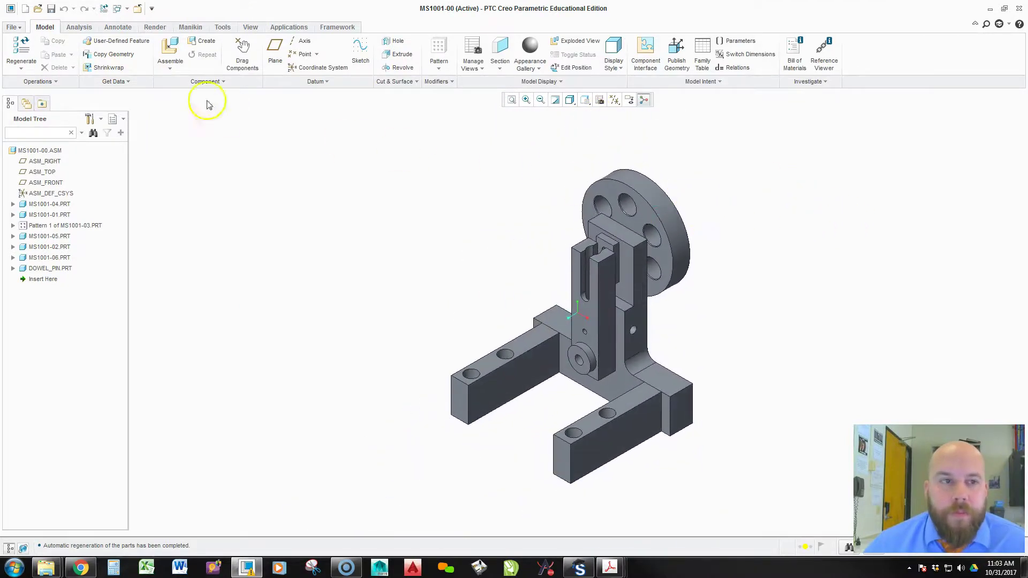
Regenerate the MS1001-00 assembly with the changed pin hole height and save it.
{"action": "left_click", "coordinate": [51, 9]}
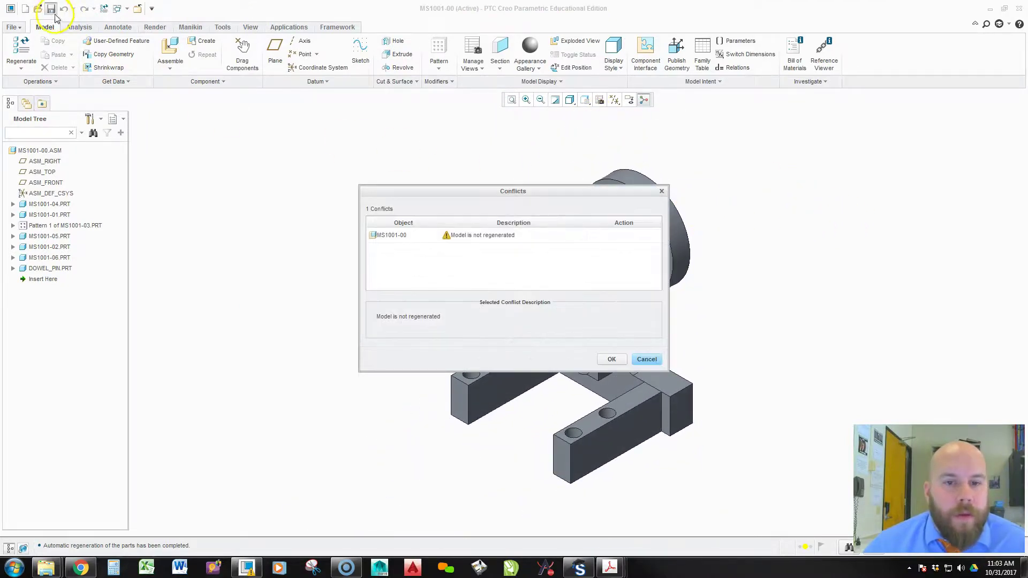
{"action": "left_click", "coordinate": [612, 360]}
{"action": "left_click", "coordinate": [104, 9]}
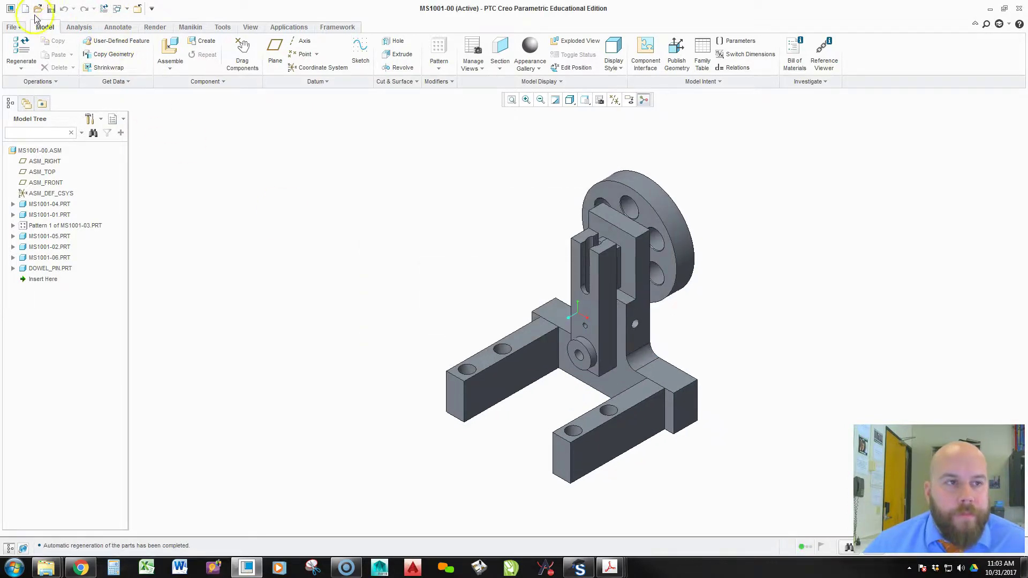
{"action": "left_click", "coordinate": [50, 9]}
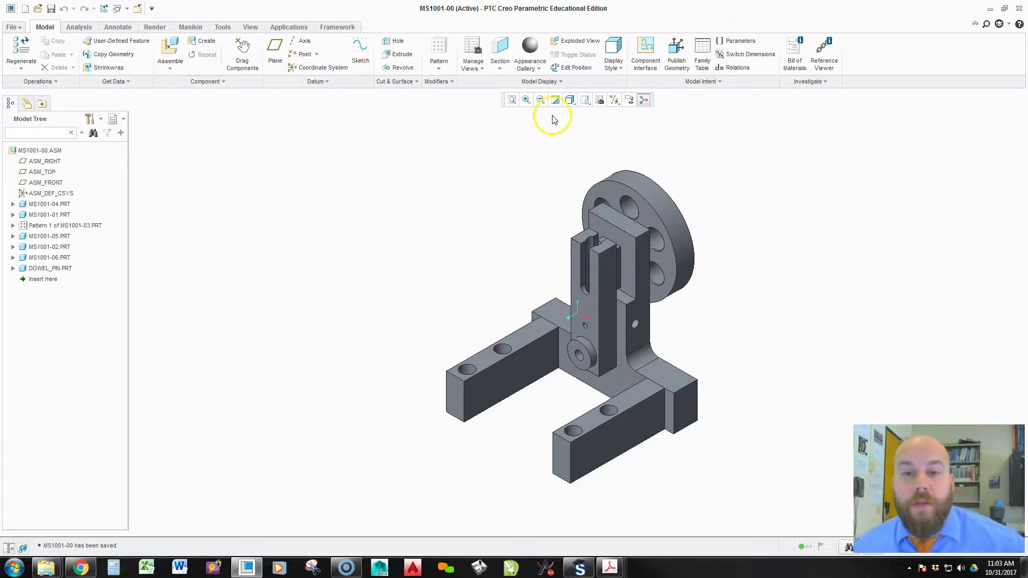
{"action": "left_click", "coordinate": [585, 101]}
{"action": "left_click", "coordinate": [587, 102]}
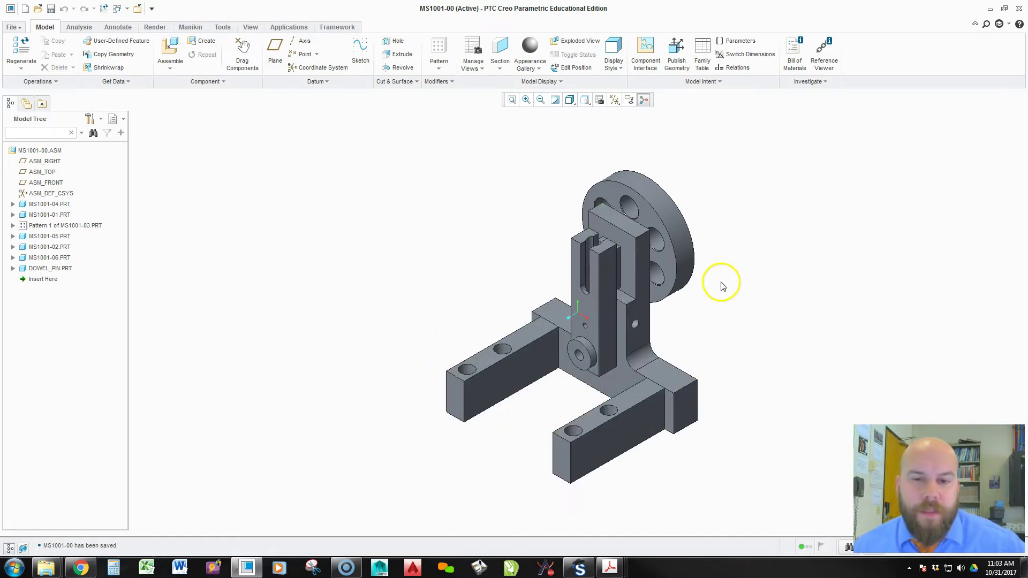
{"action": "left_click", "coordinate": [585, 100]}
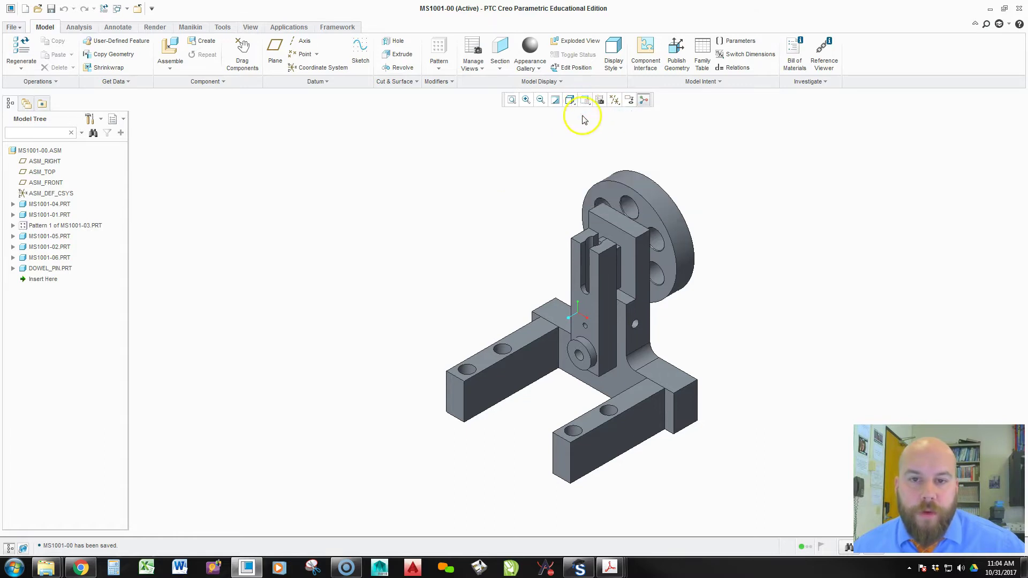